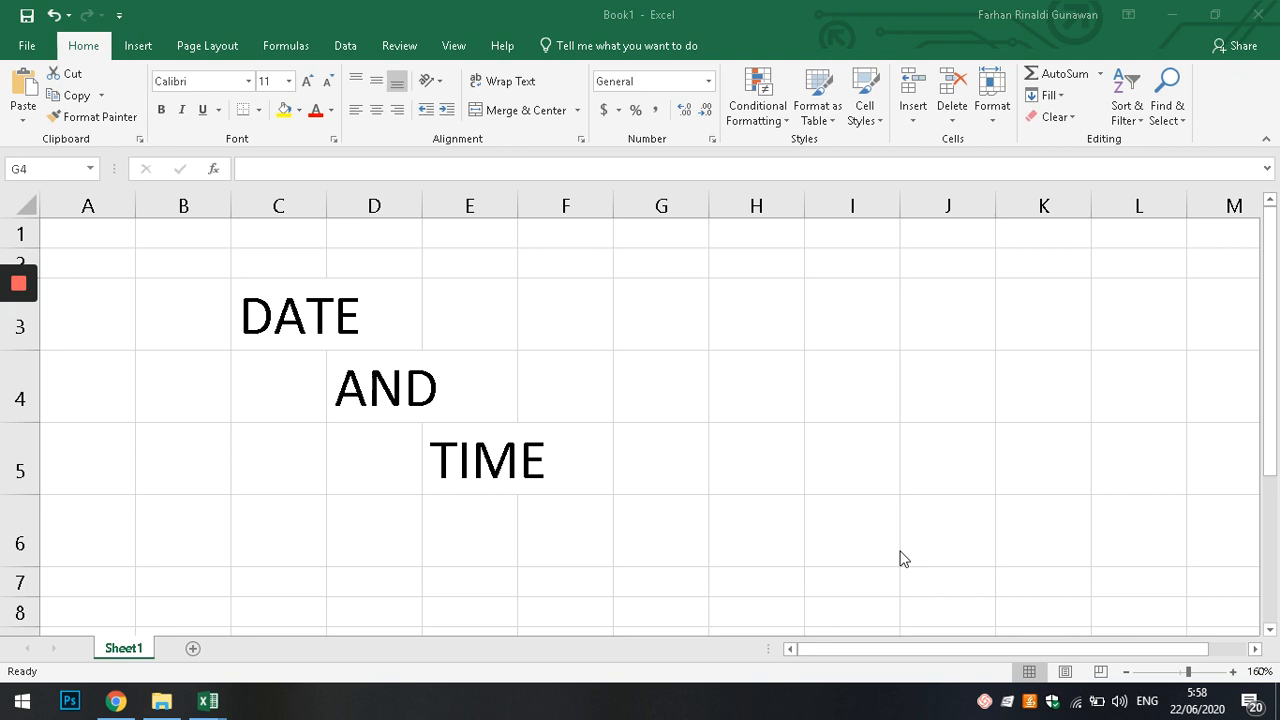
Add a new worksheet and enter the Indonesian-spelled date "22 Juni 2020" in cell E6.
click(192, 649)
click(303, 309)
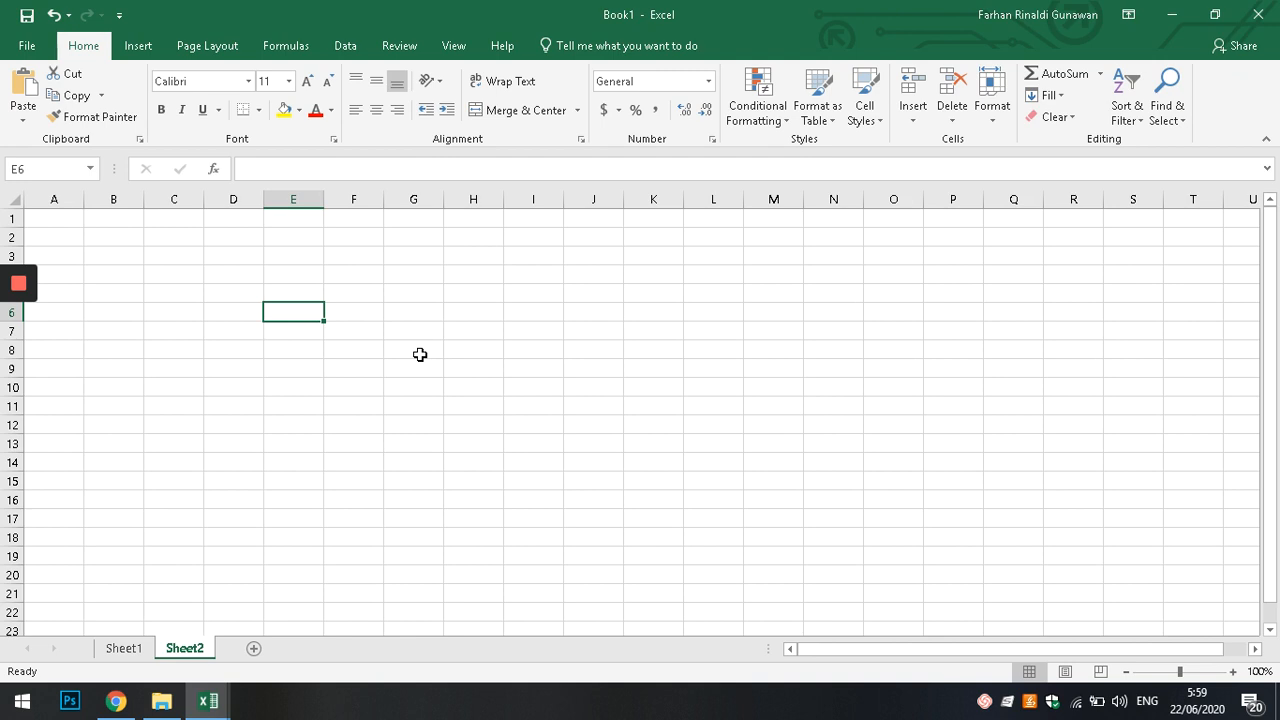
text(22)
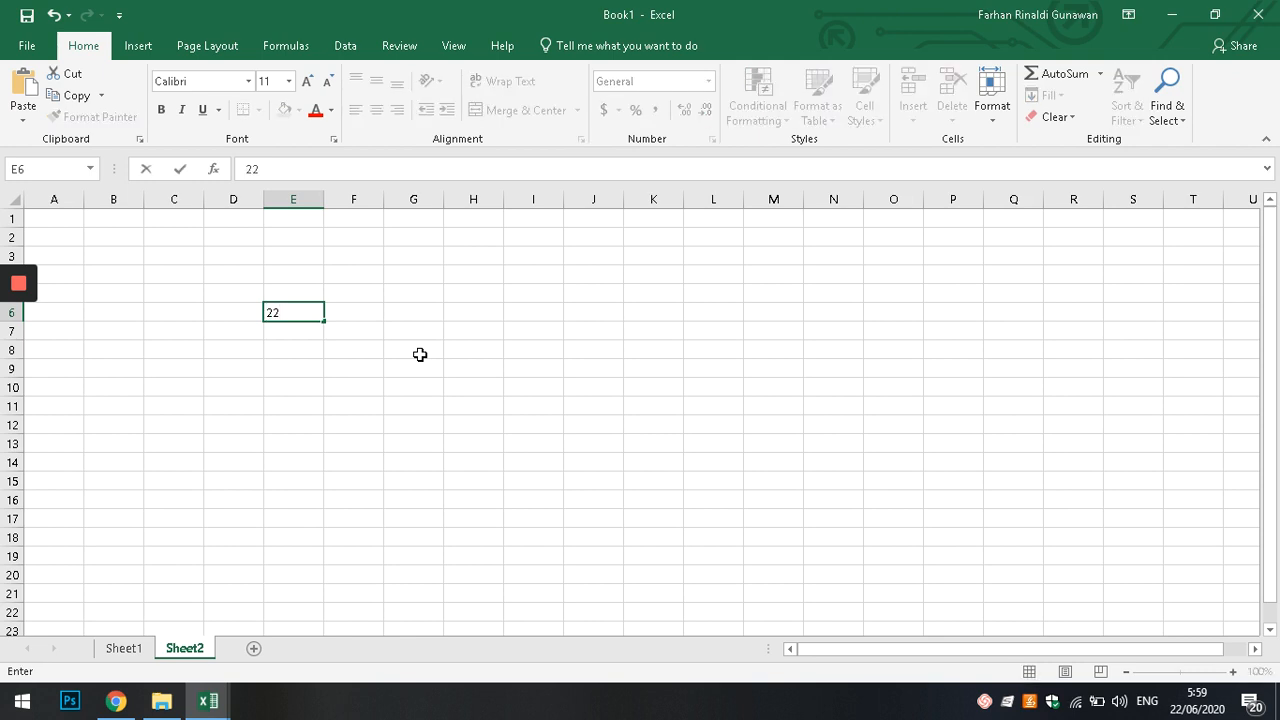
text( Huni)
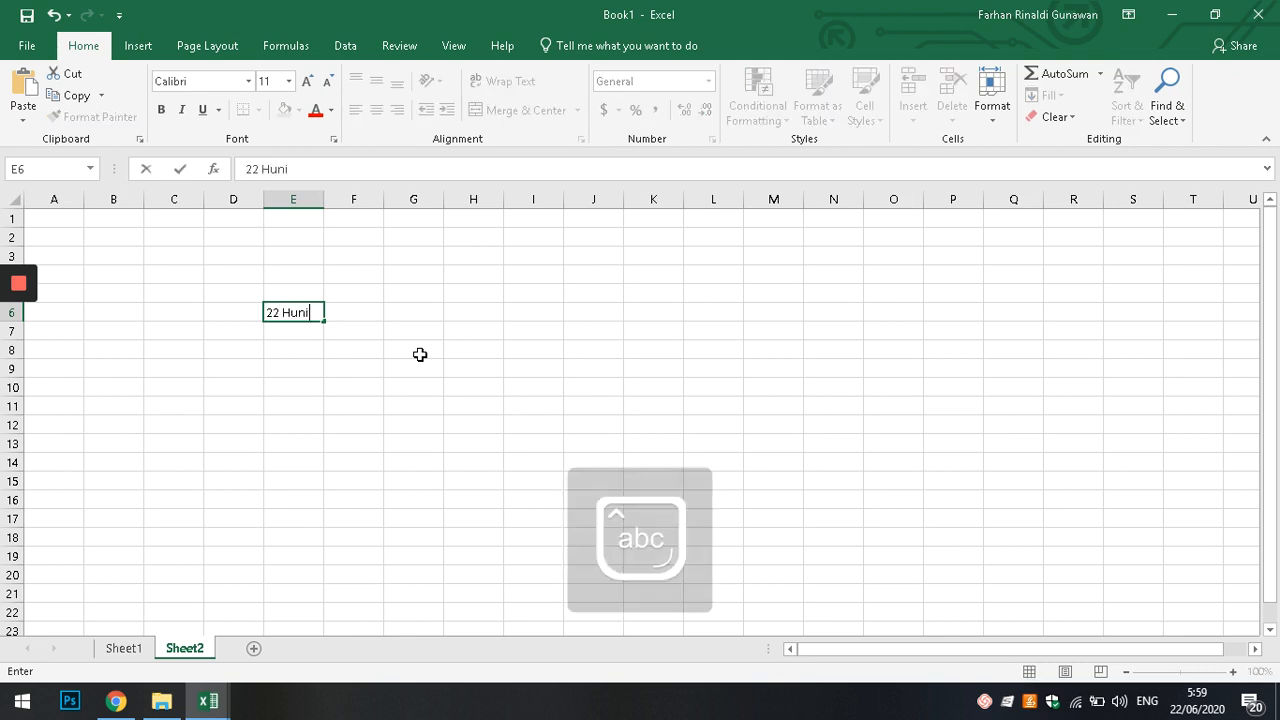
key(BackSpace)
key(BackSpace)
key(BackSpace)
key(BackSpace)
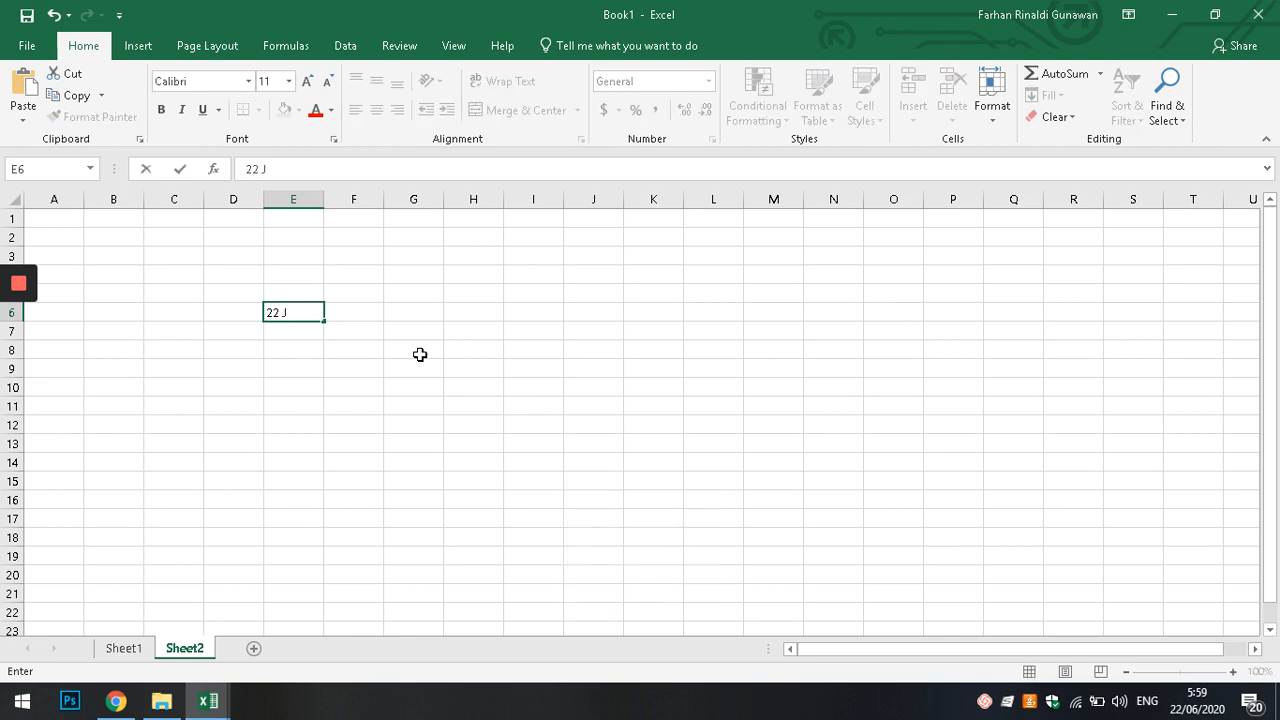
text(Juni 2020)
key(Return)
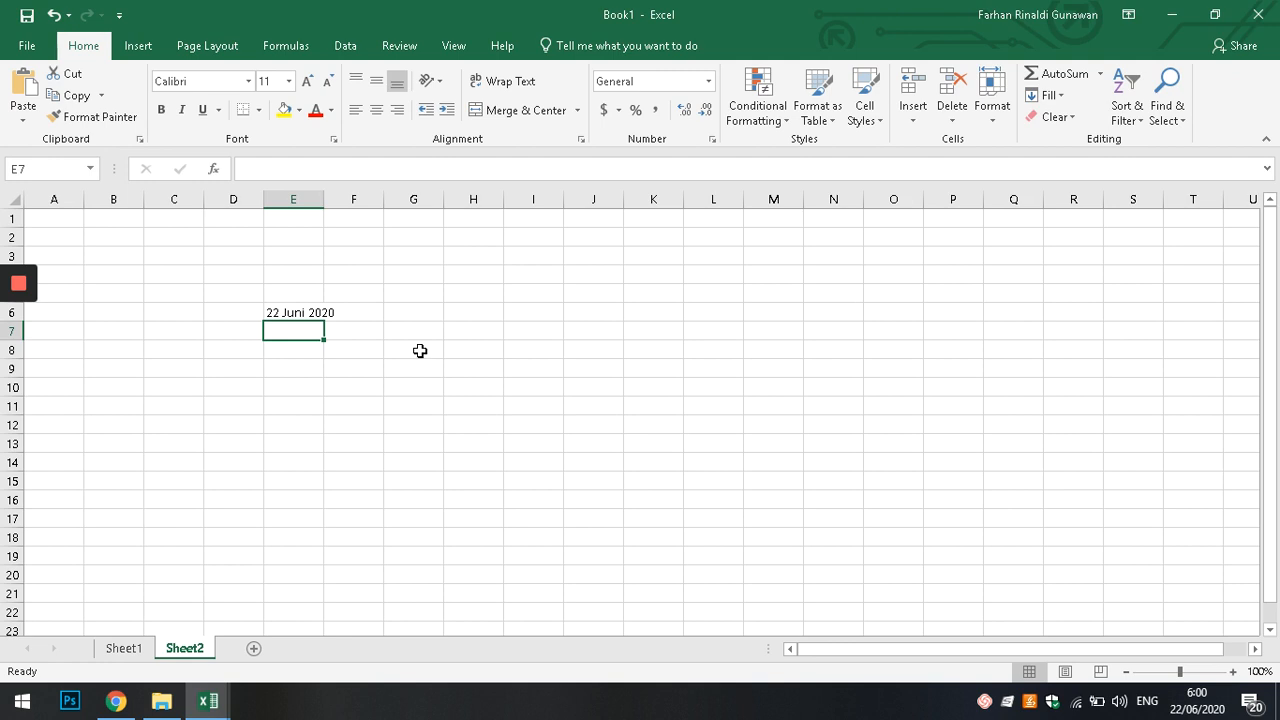
Enter the formula =E6+2 in cell G6 to try adding two days to the date in E6.
click(287, 313)
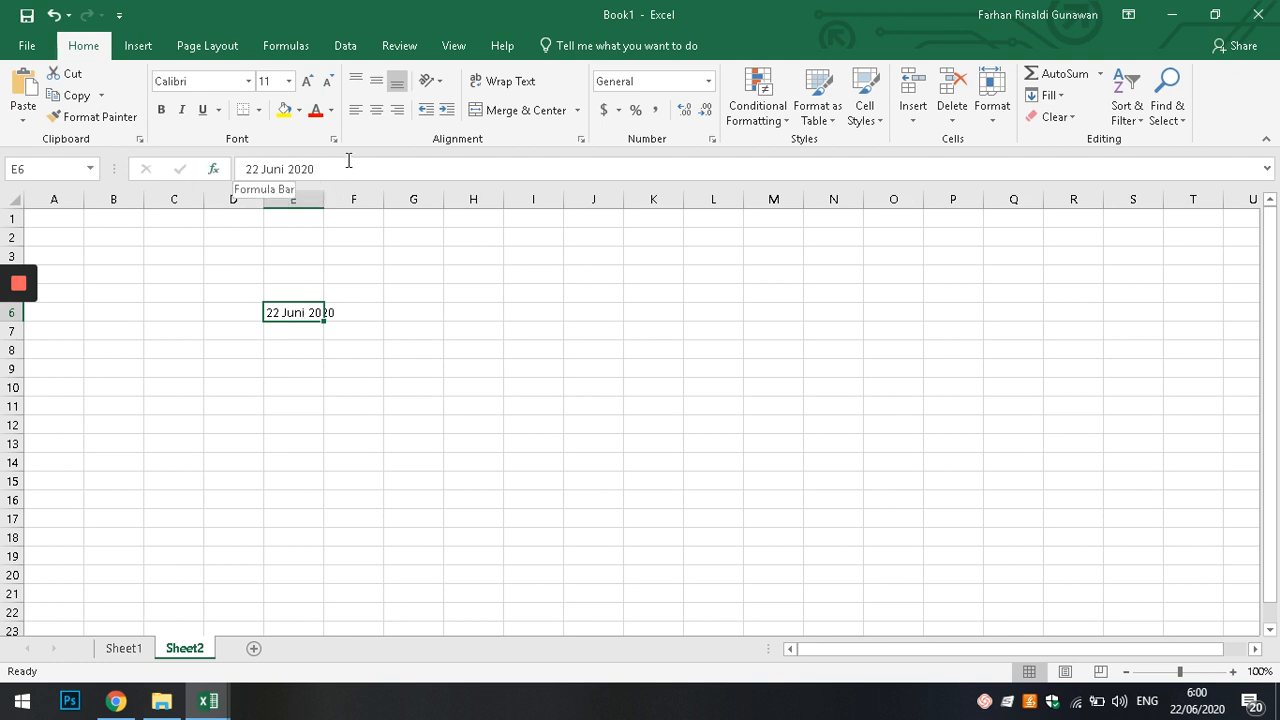
click(420, 312)
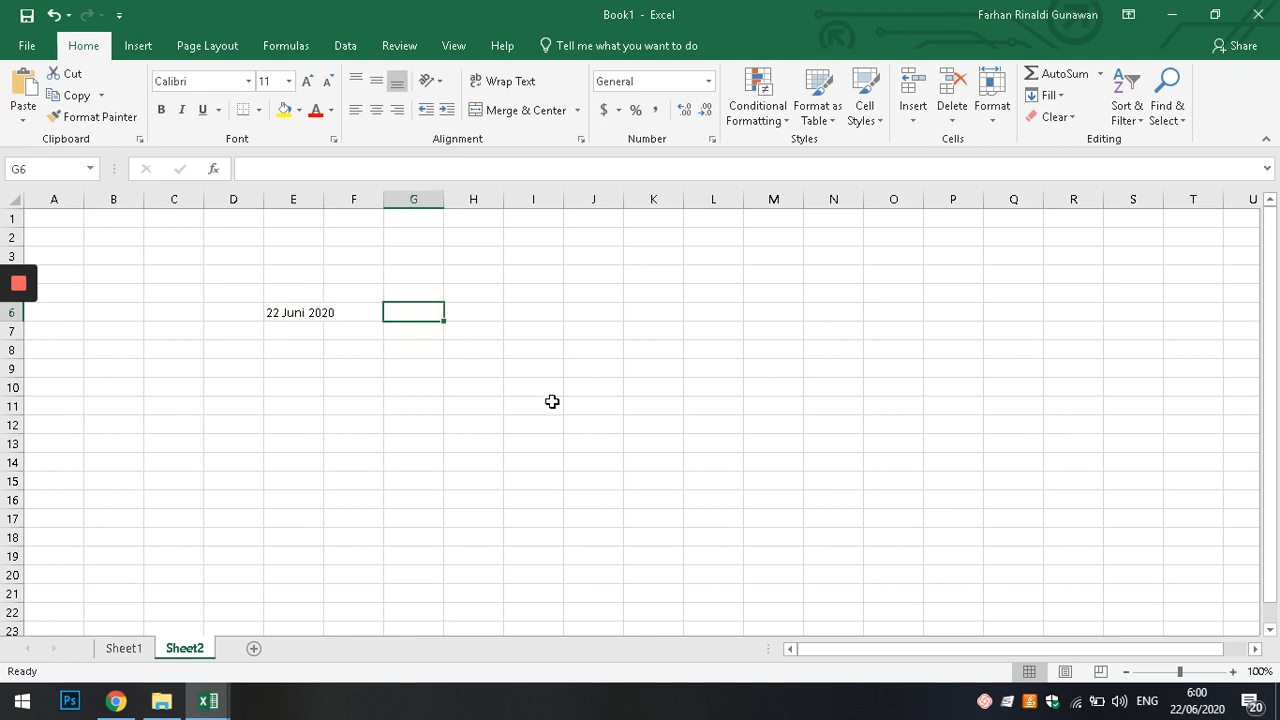
text(=)
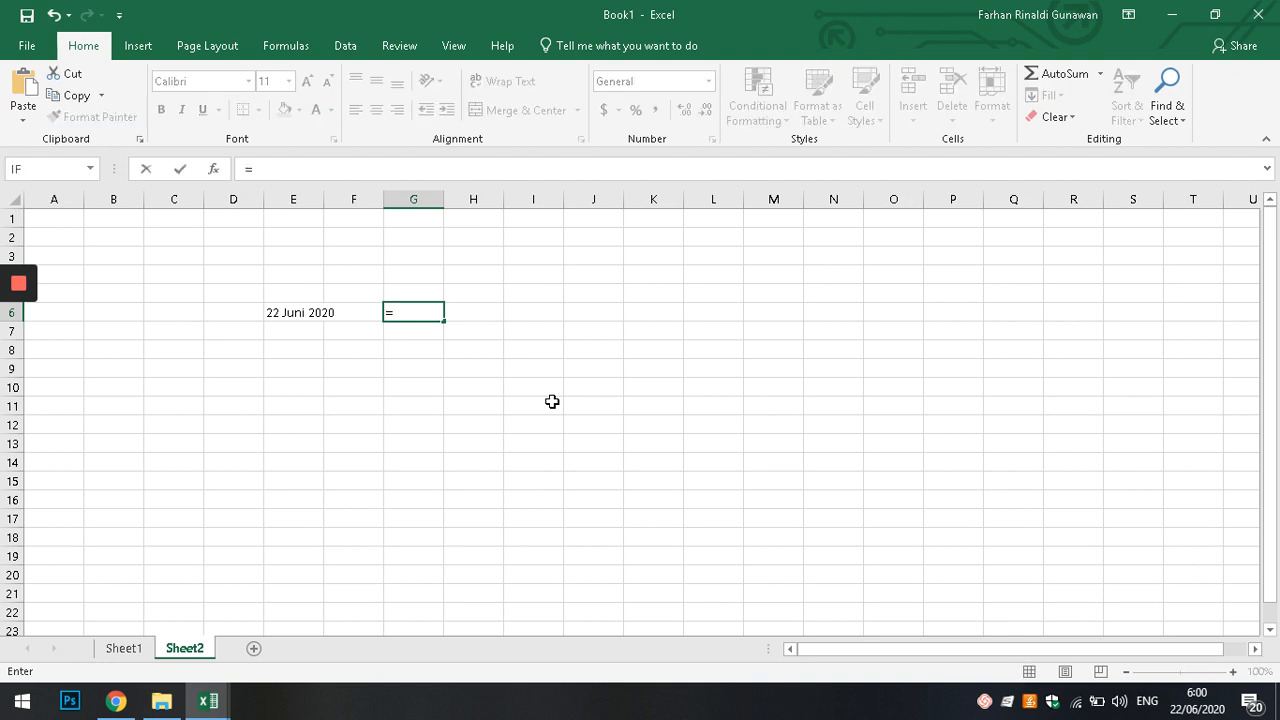
key(Left)
key(Left)
key(Left)
key(Right)
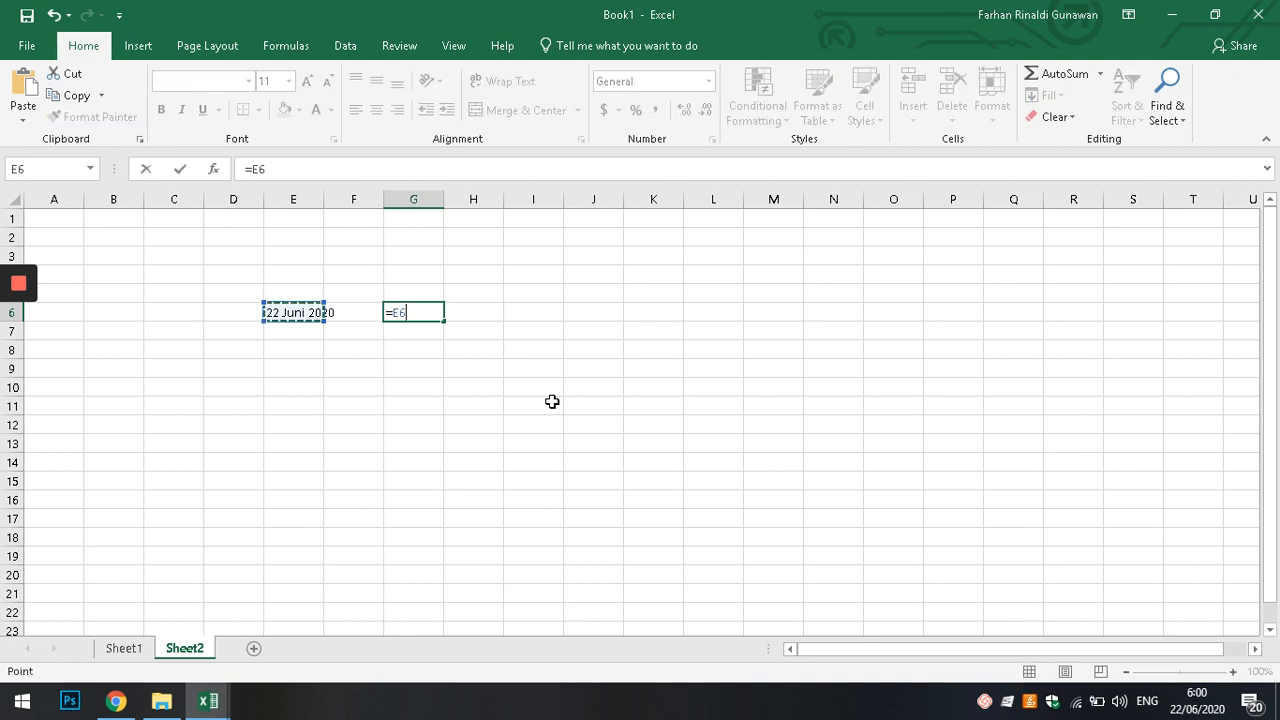
text(+2)
key(Return)
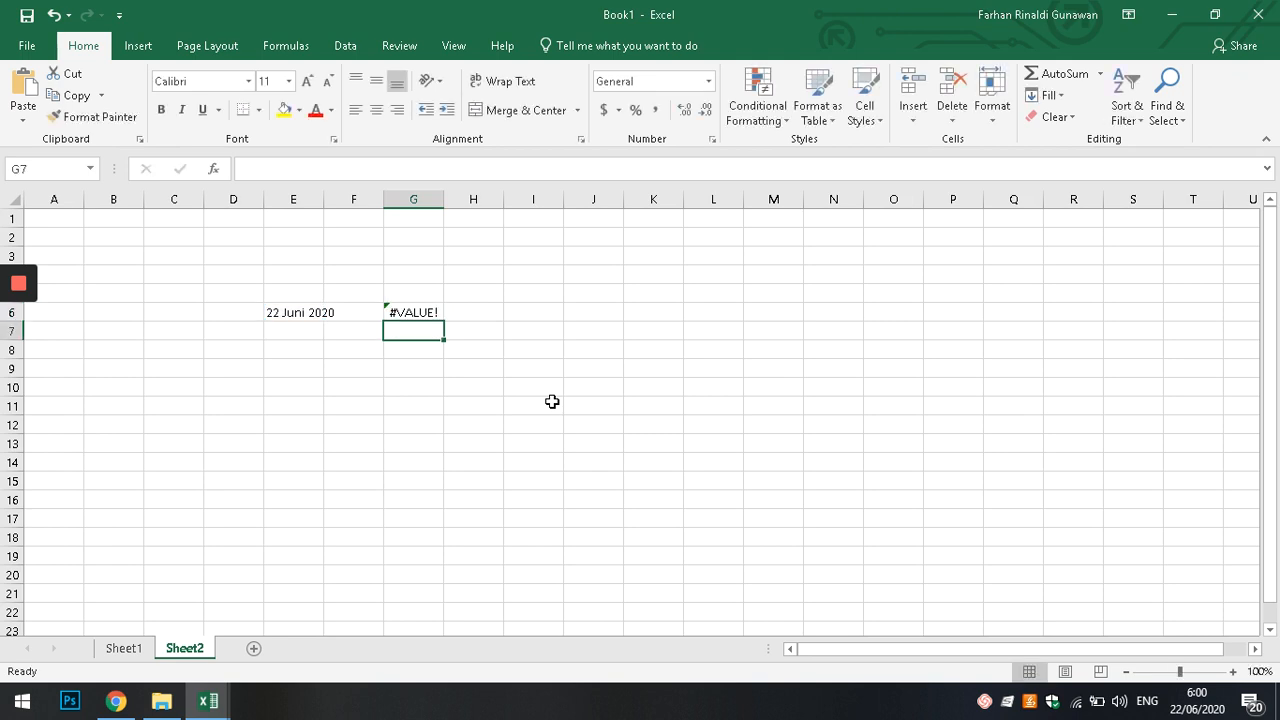
Enter the English-spelled date 22 June 2020 in cell E9.
key(Down)
key(Down)
key(Left)
key(Left)
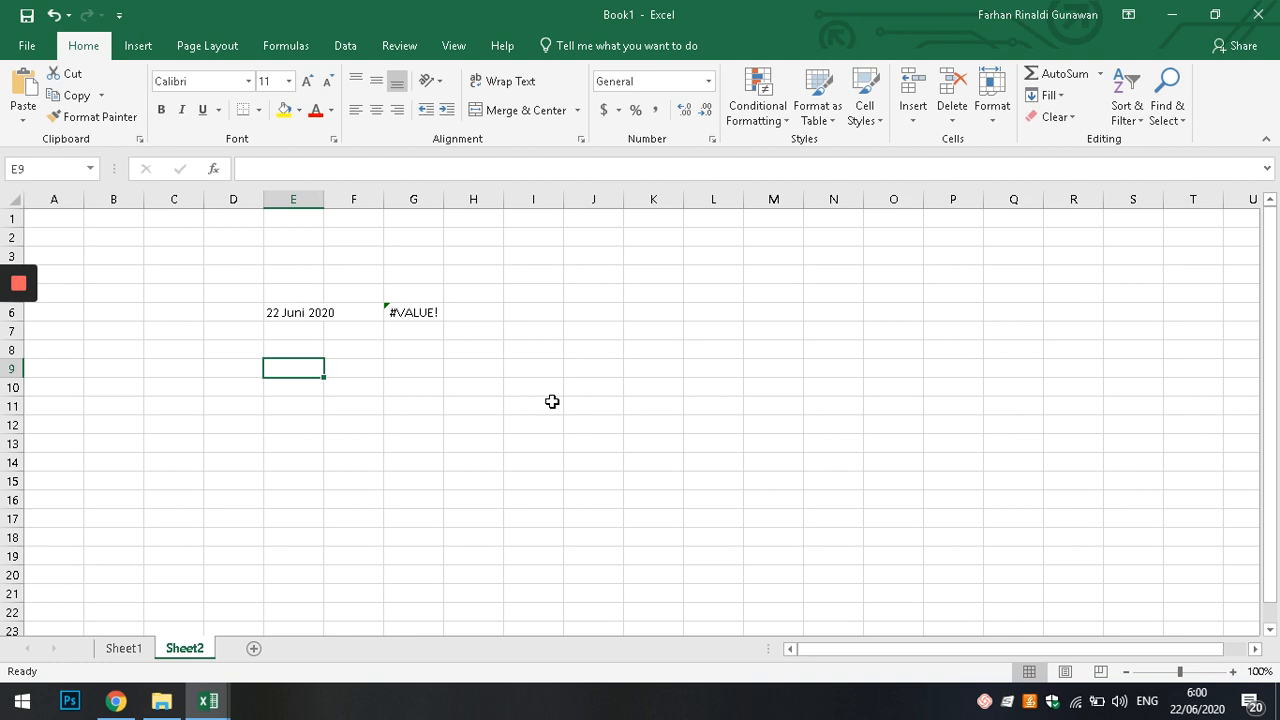
text(22)
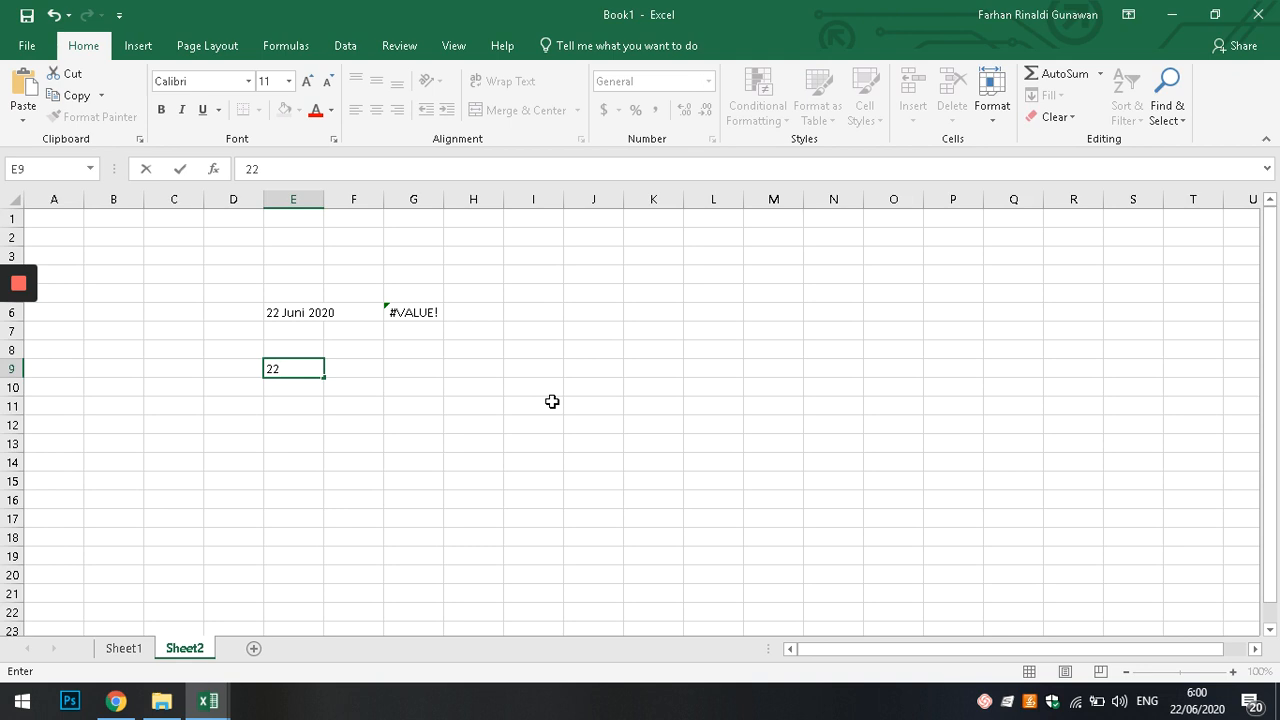
text(Jun e 2020)
key(Return)
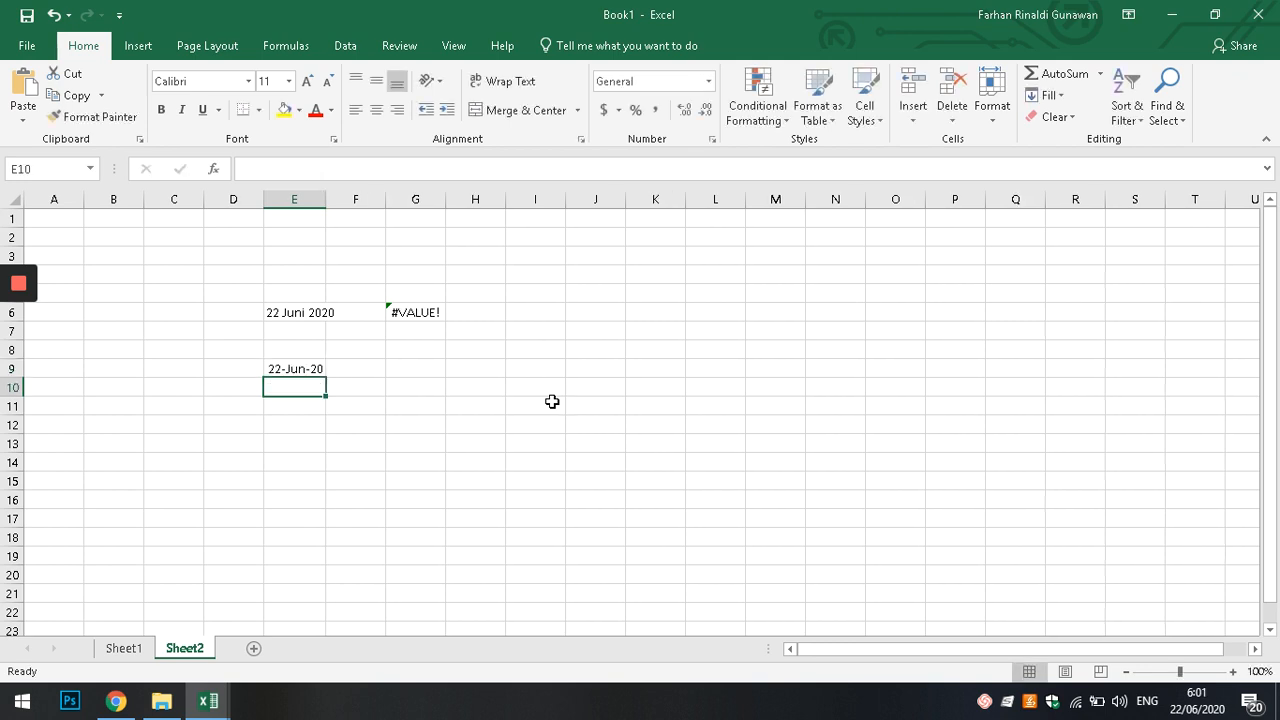
Check how the date in E9 is stored and widen column E slightly.
key(Up)
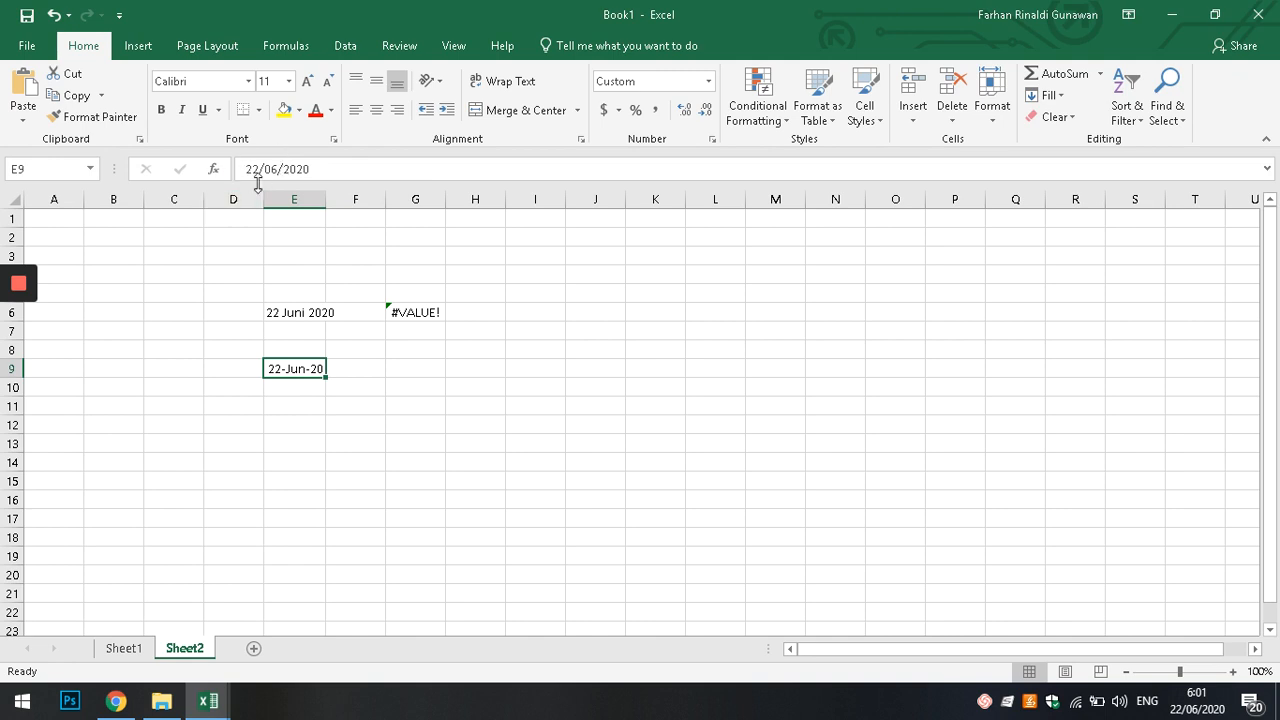
click(300, 424)
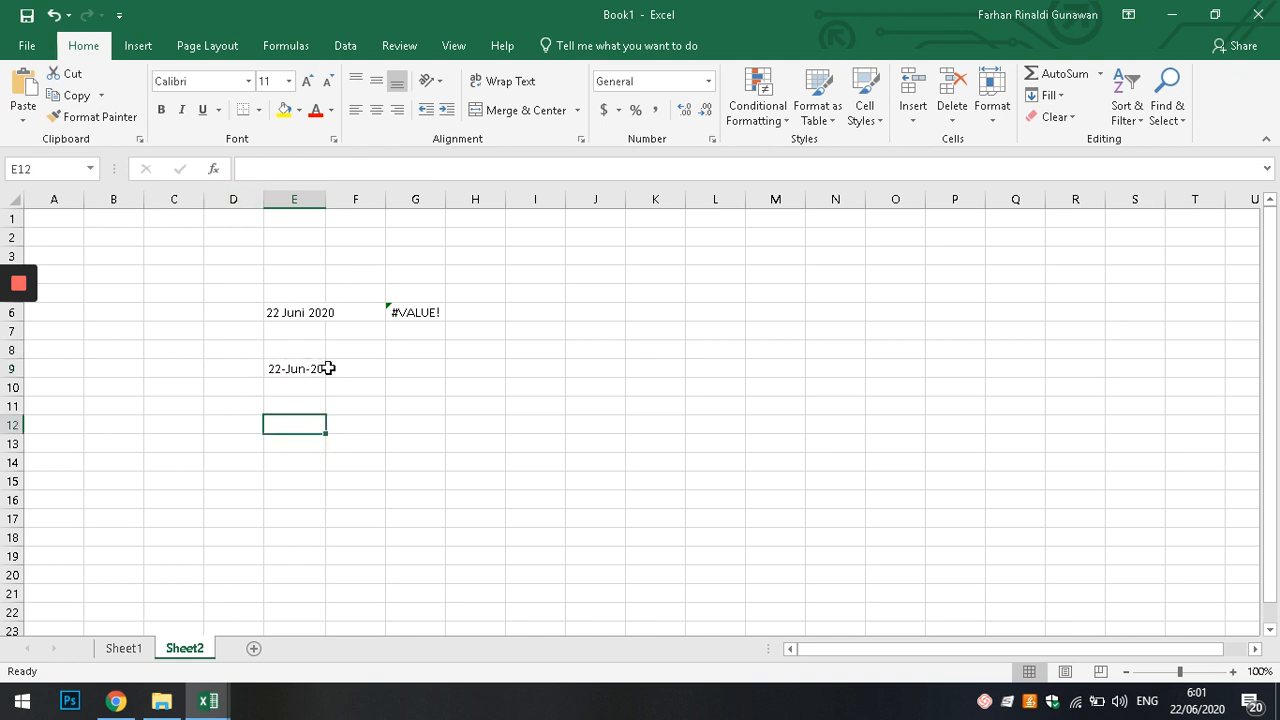
click(280, 369)
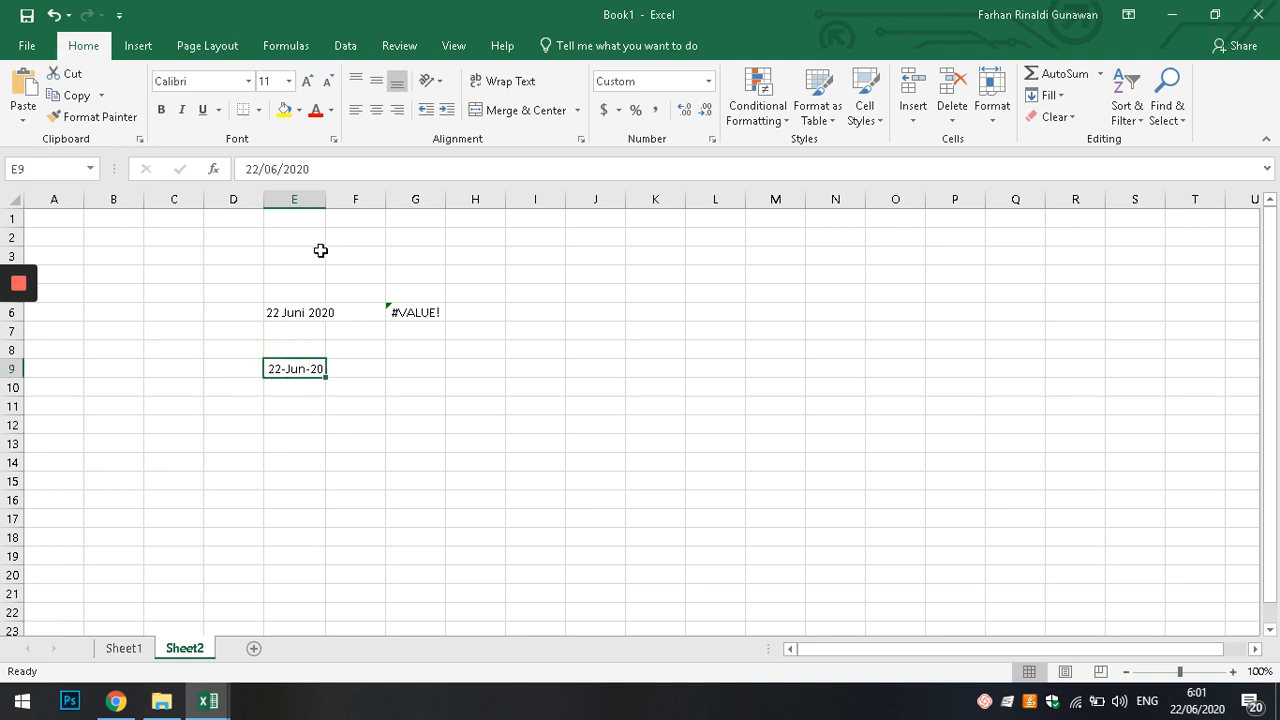
drag(325, 200, 334, 200)
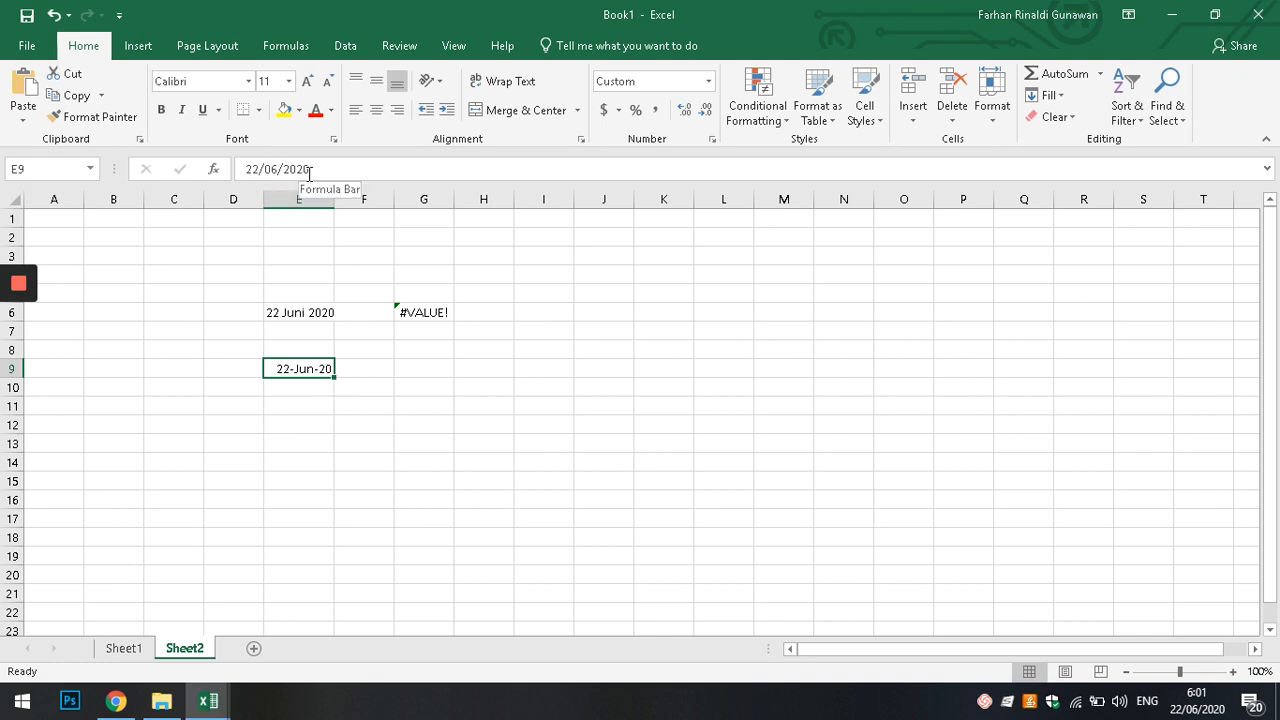
Enter the formula =E9+2 in cell G9 to add two days to the date in E9.
click(302, 404)
click(423, 365)
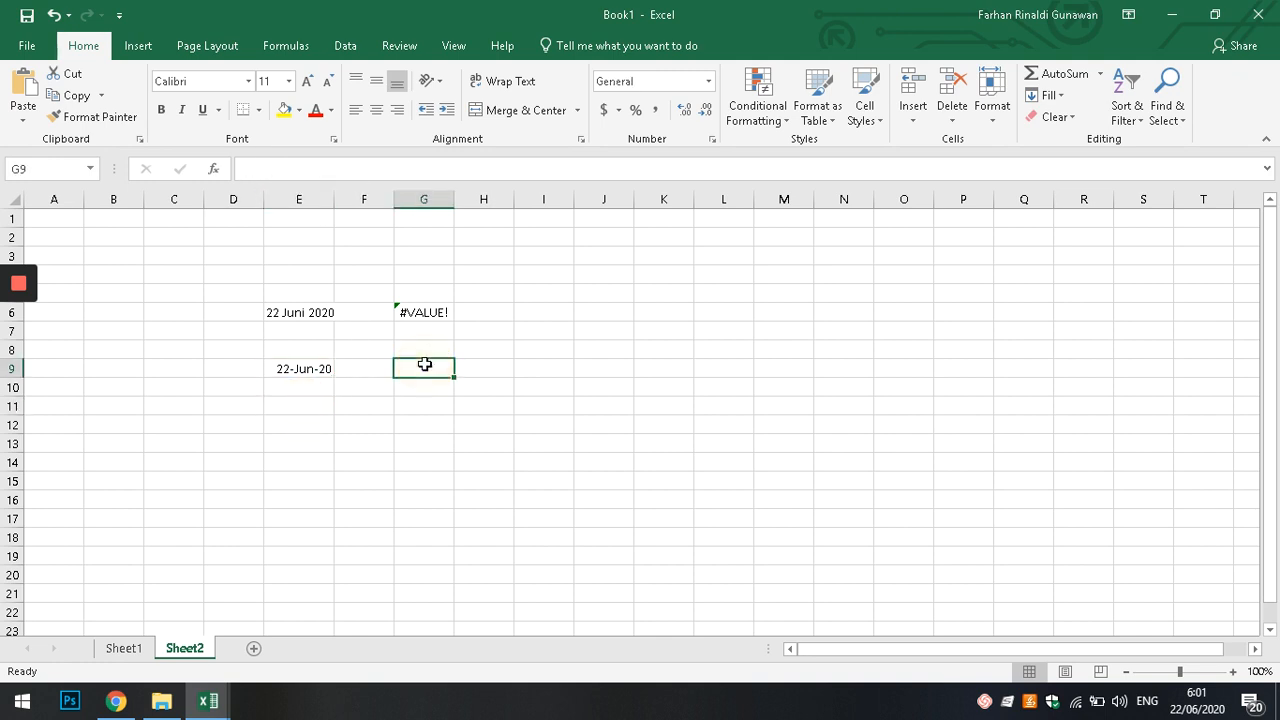
text(=)
key(Left)
key(Left)
text(+2)
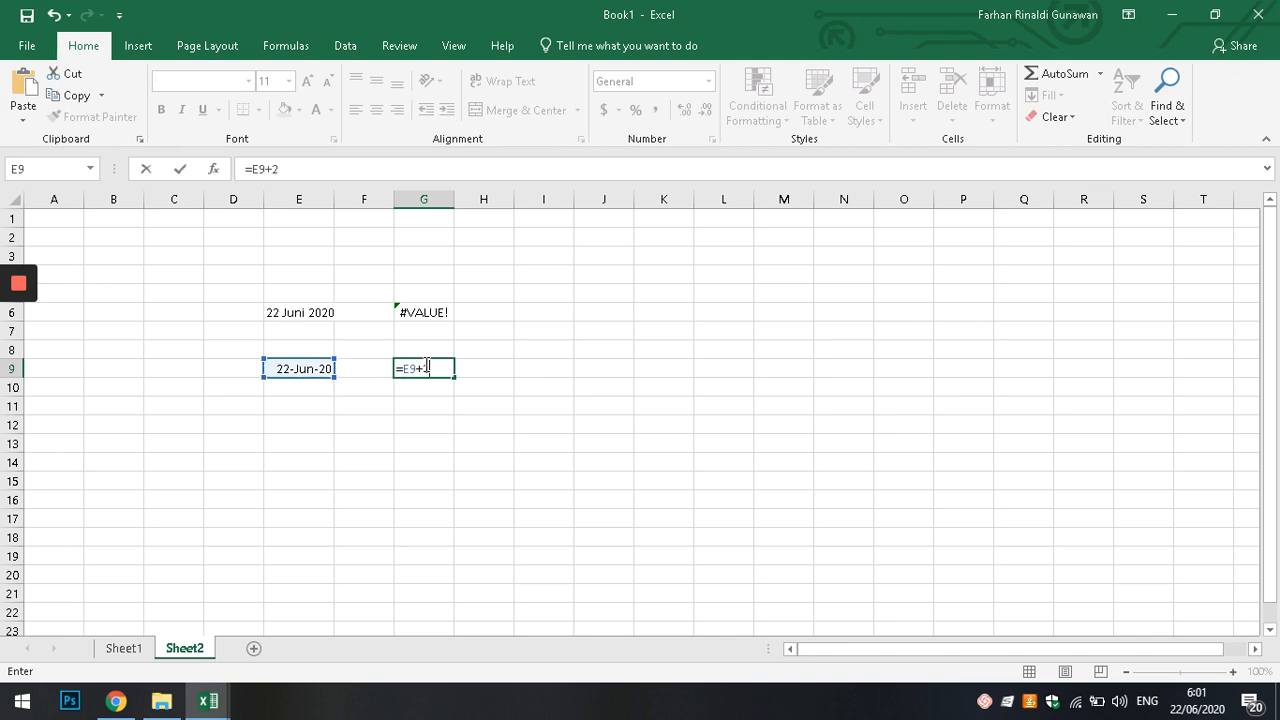
key(Return)
click(424, 365)
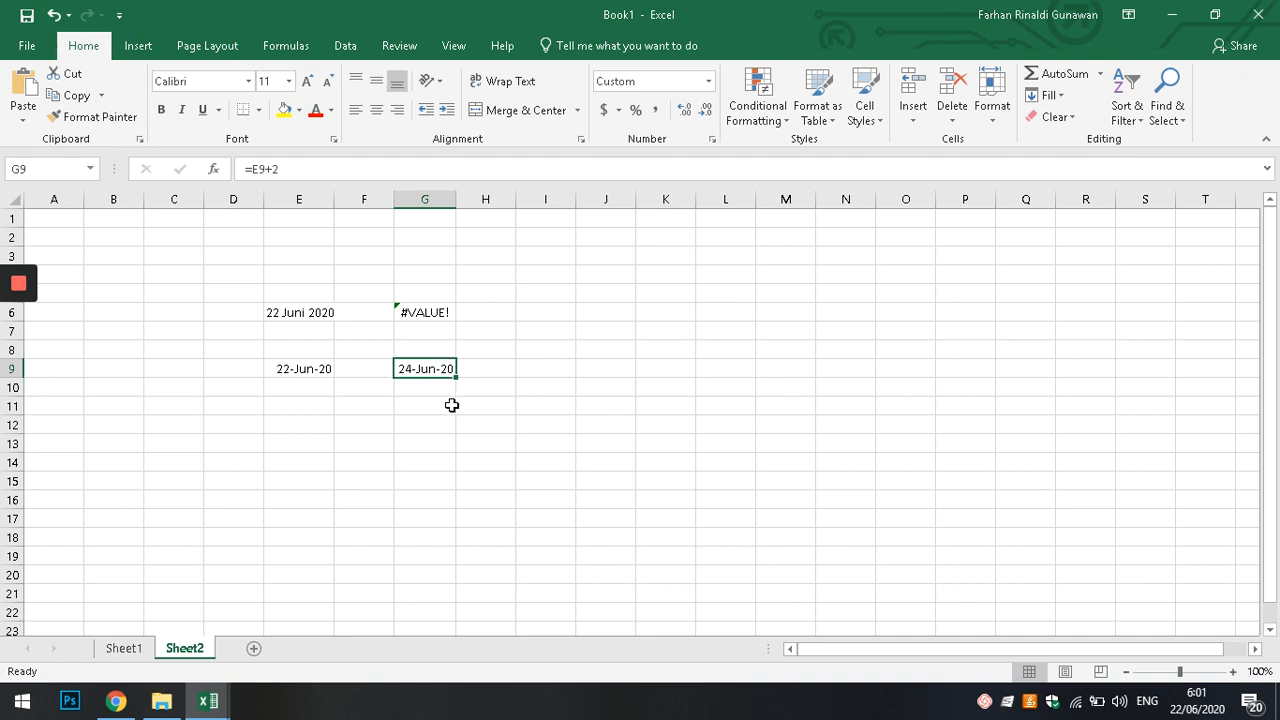
click(296, 368)
click(435, 408)
click(424, 368)
click(300, 370)
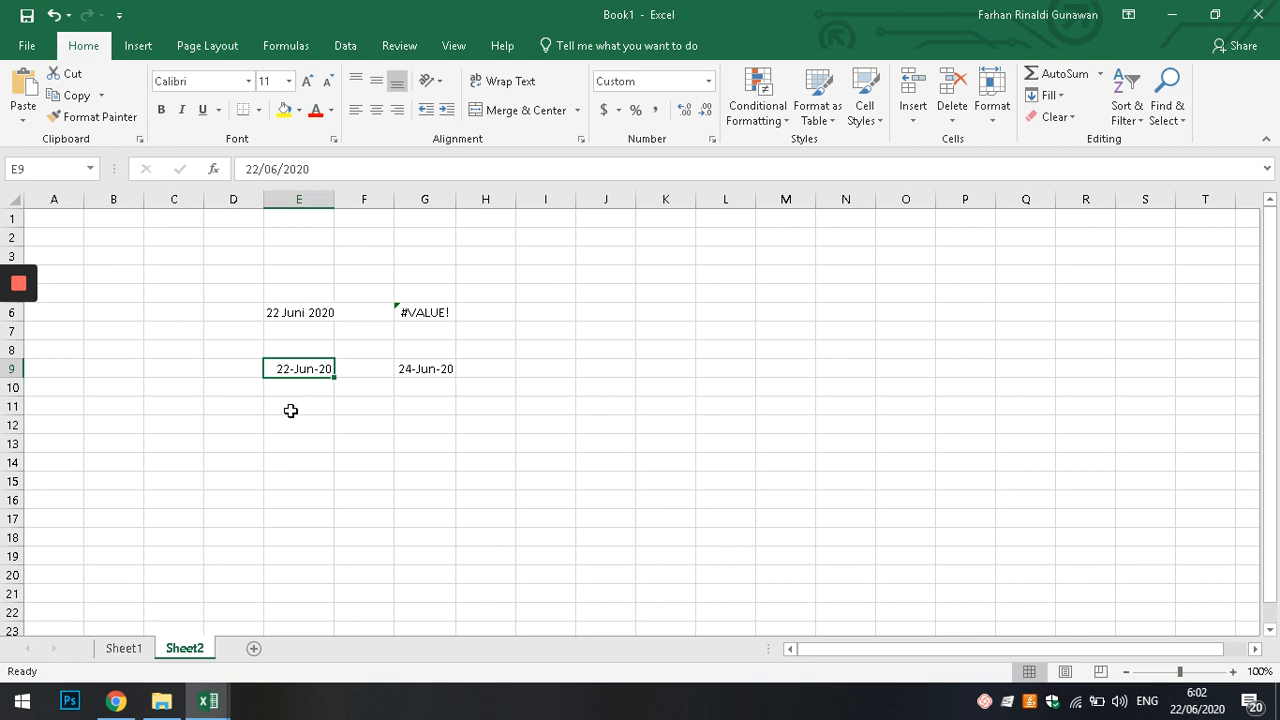
Format the date in E9 as Short Date and widen column E to roughly double its width.
ctrl+scroll(352, 444, up, 2)
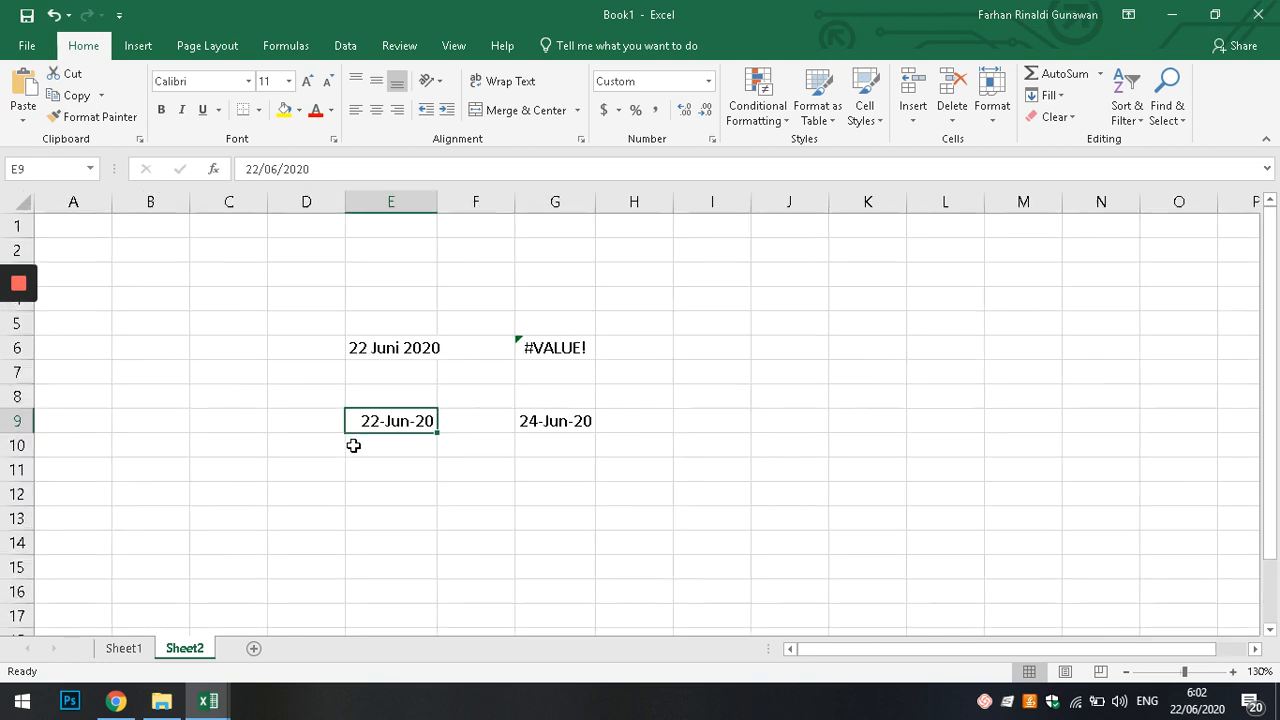
scroll(534, 462, down, 1)
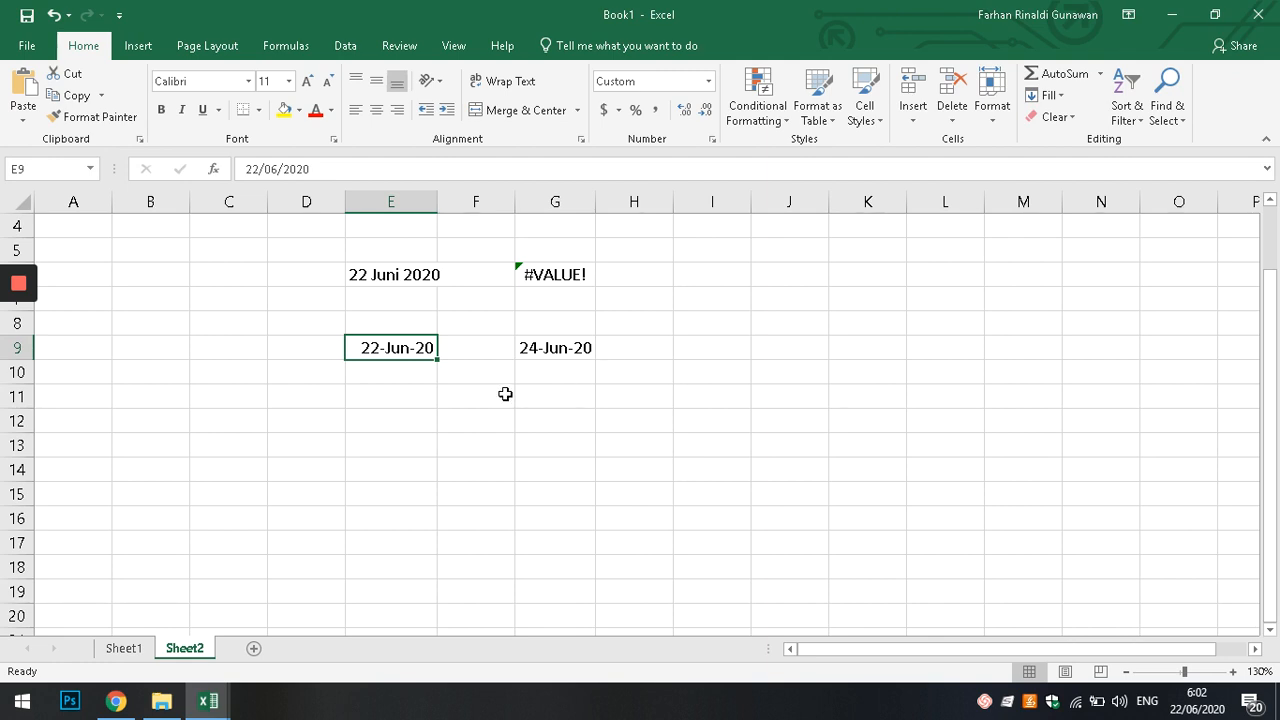
click(408, 420)
click(386, 347)
click(708, 81)
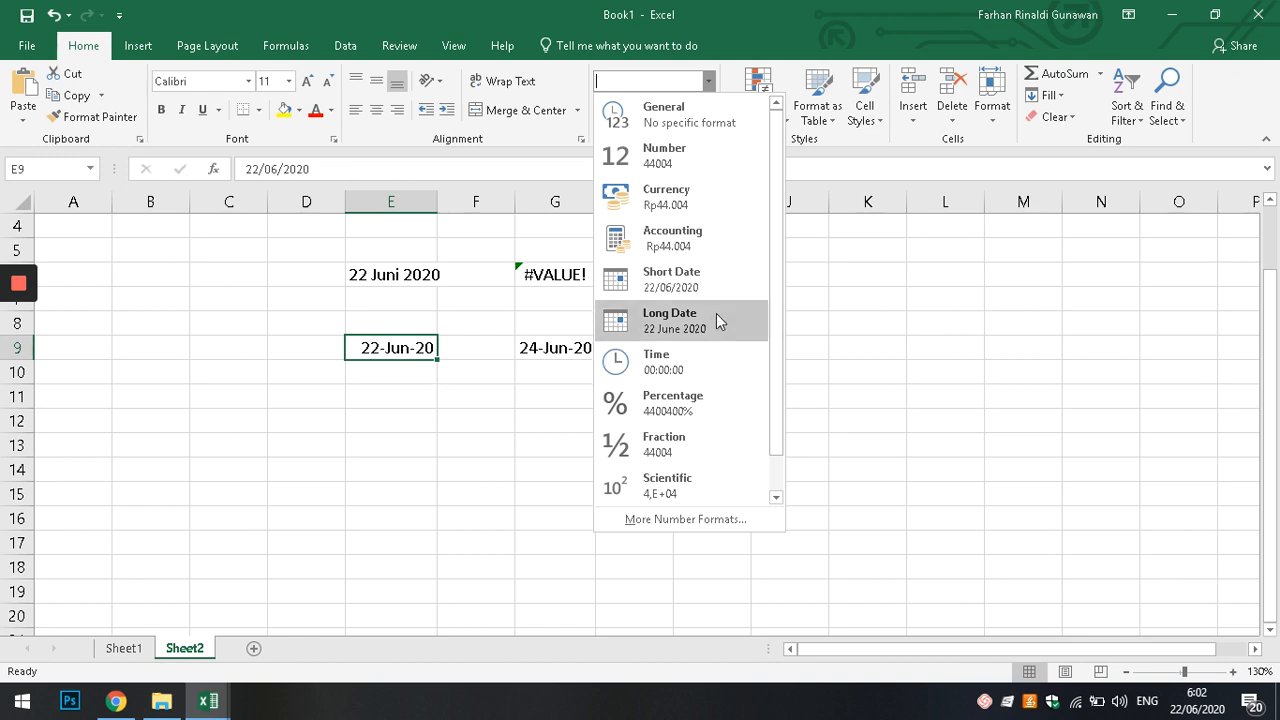
click(700, 283)
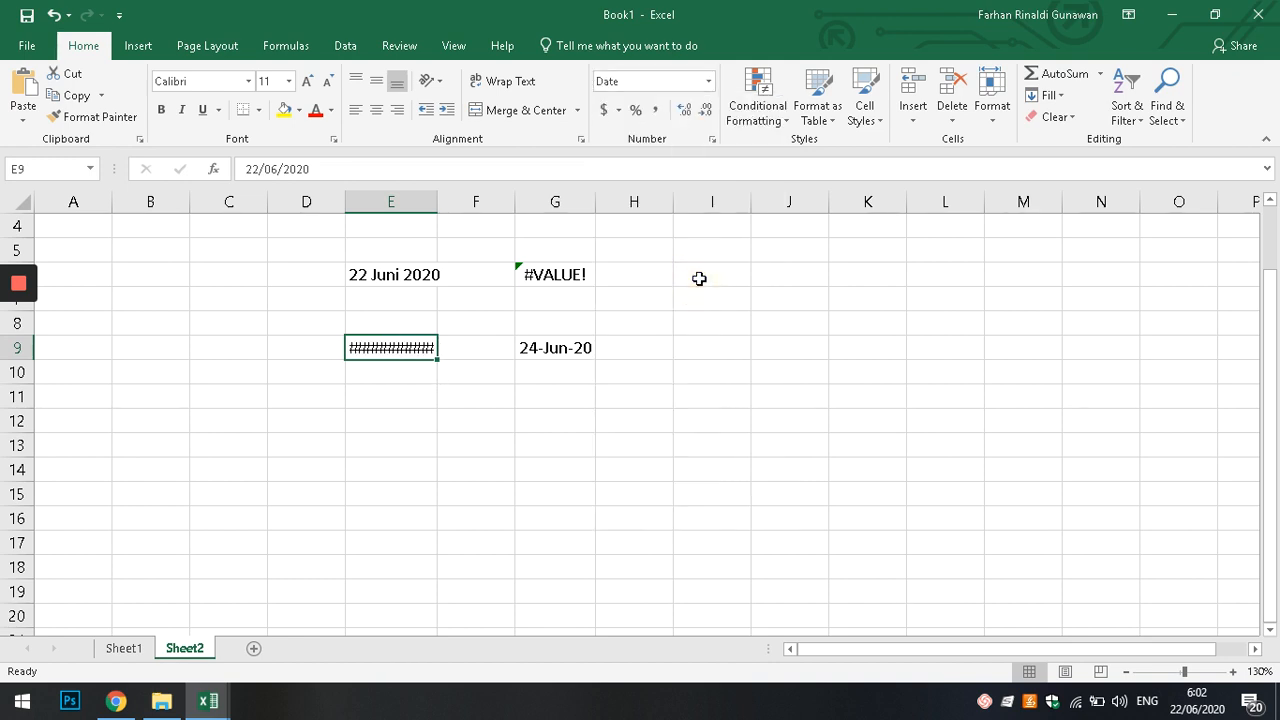
drag(437, 198, 533, 200)
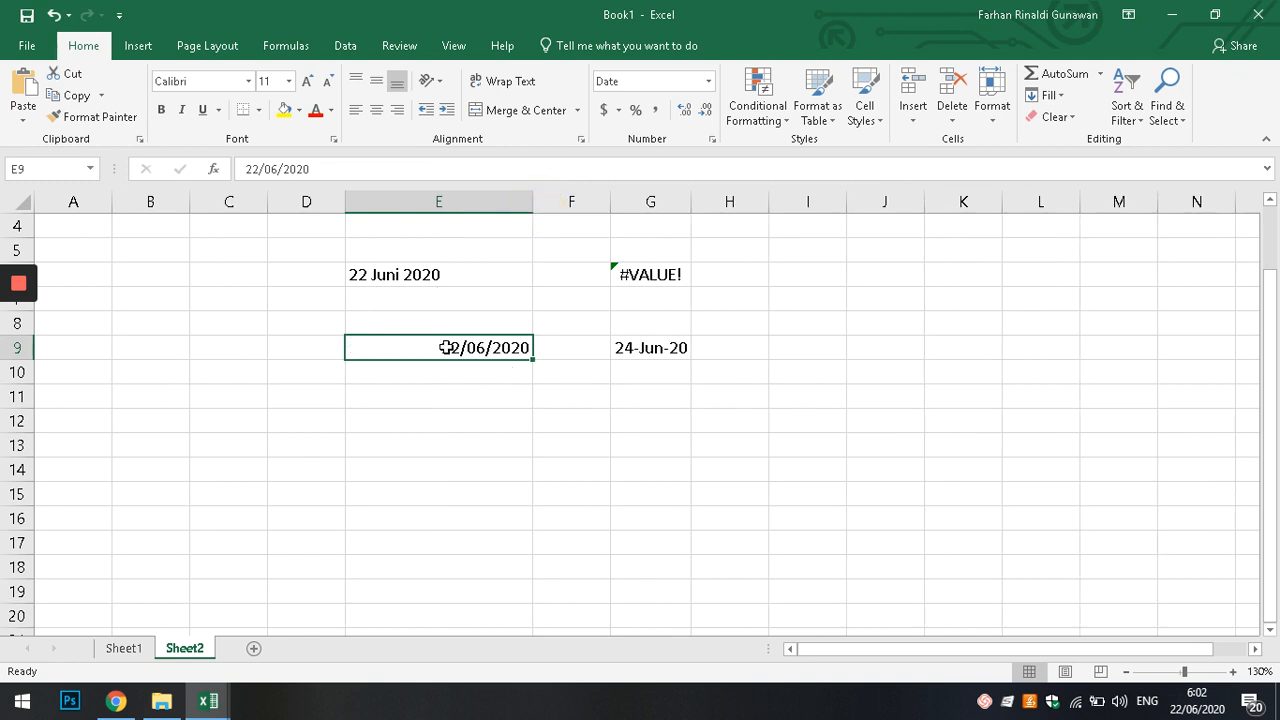
Change the number format of the date in E9 to Long Date.
click(480, 393)
click(470, 347)
click(470, 421)
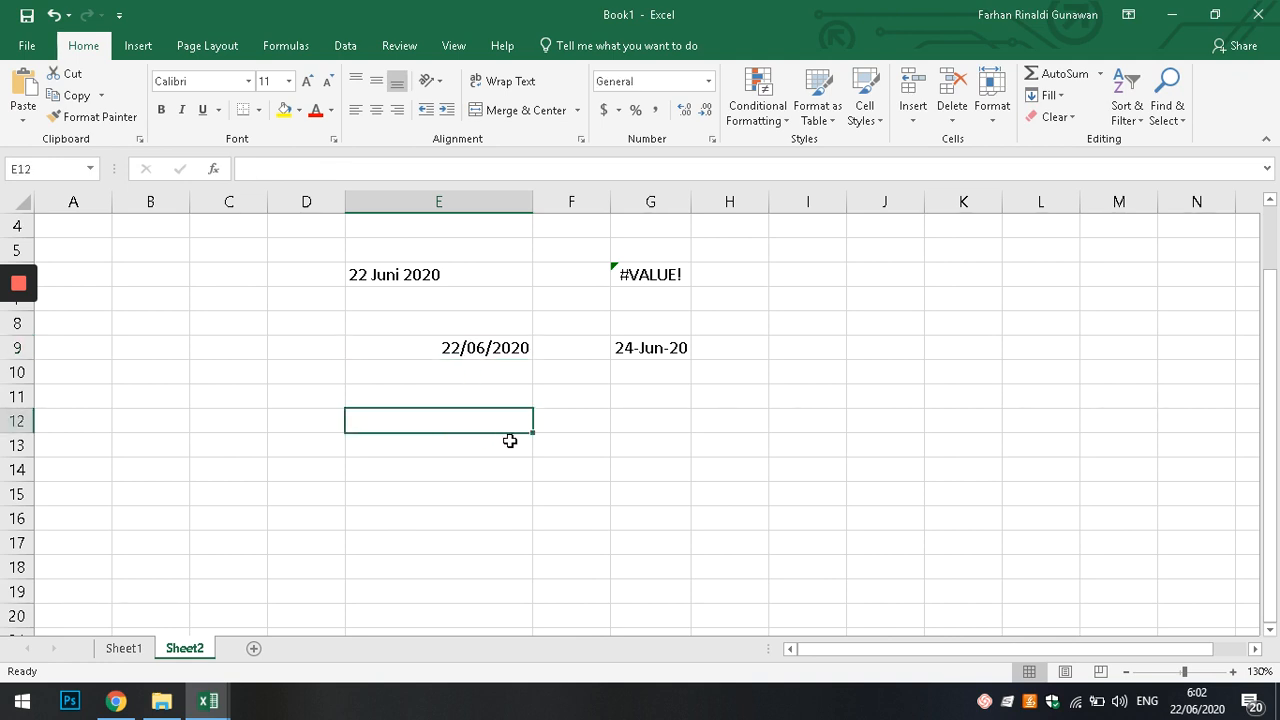
click(500, 348)
click(709, 82)
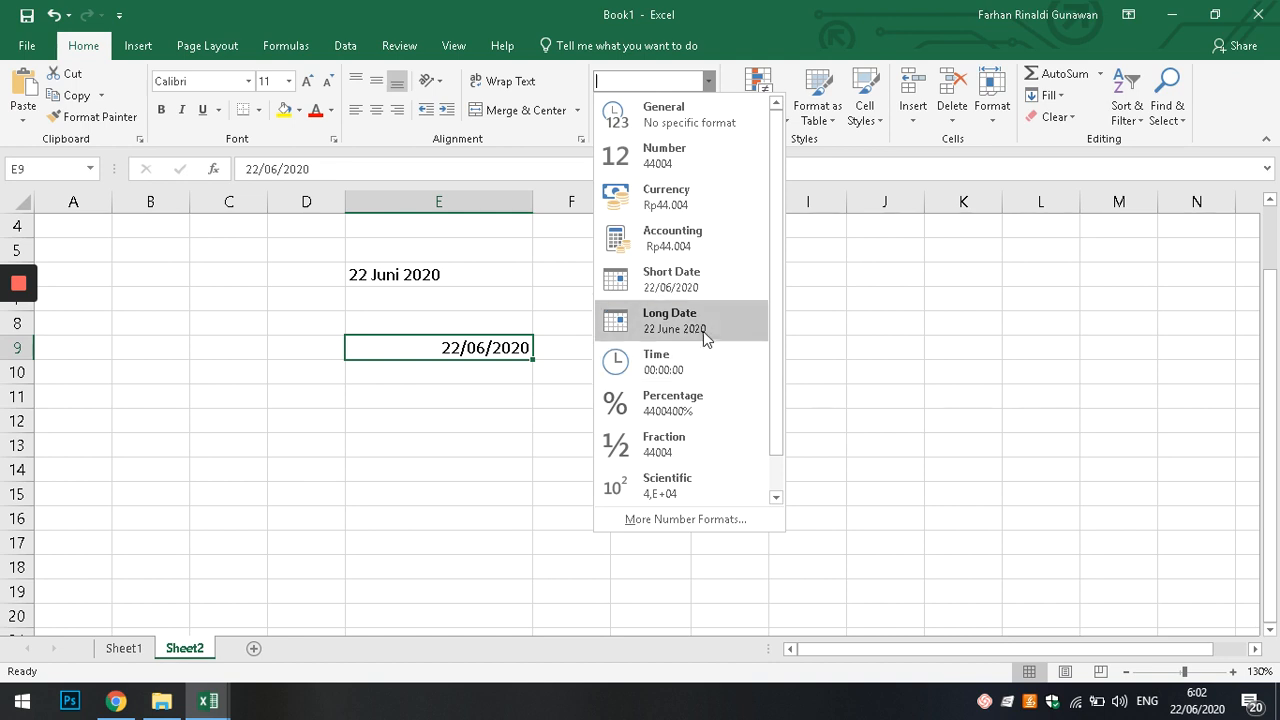
click(708, 326)
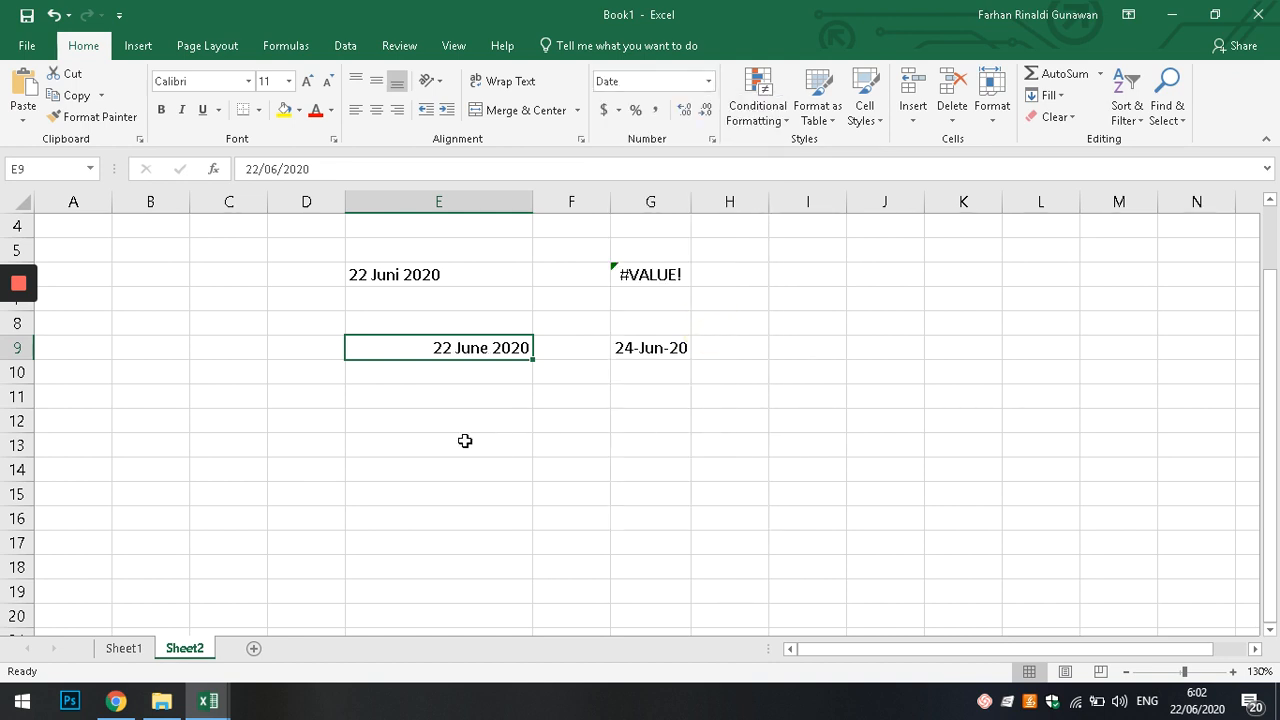
Widen column E further and try left and right alignment on the date in E9.
click(432, 416)
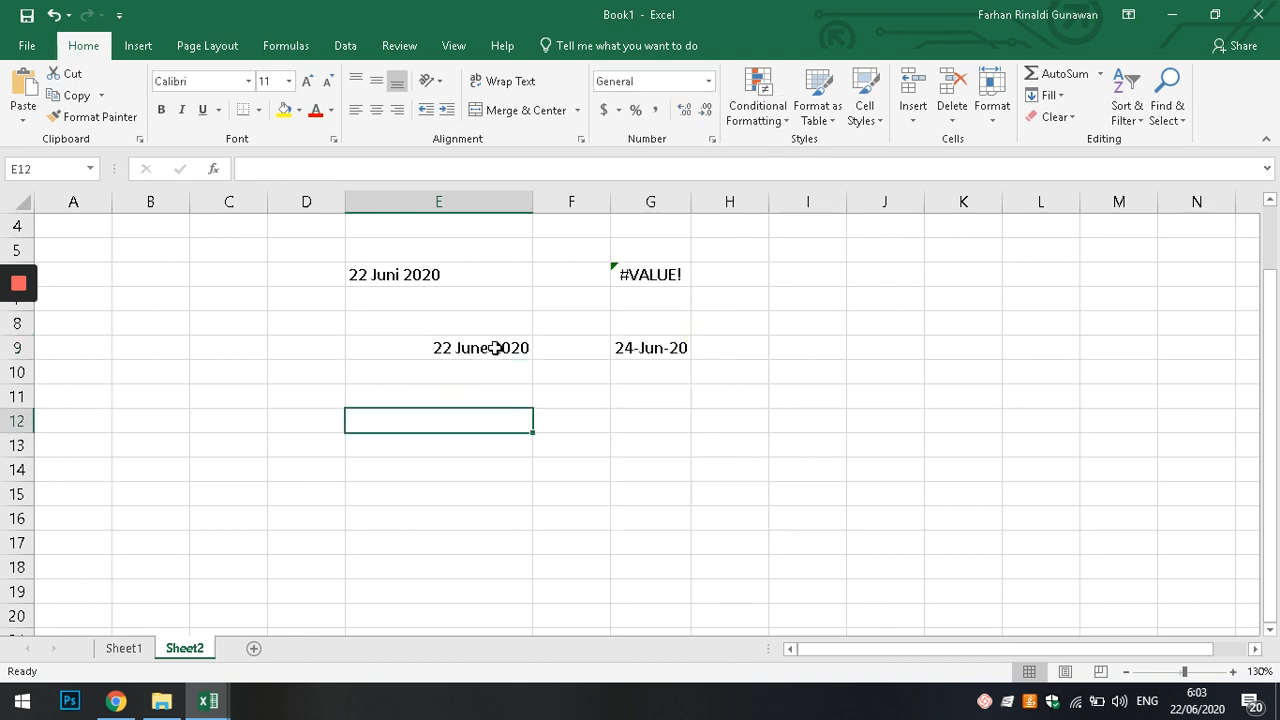
click(416, 274)
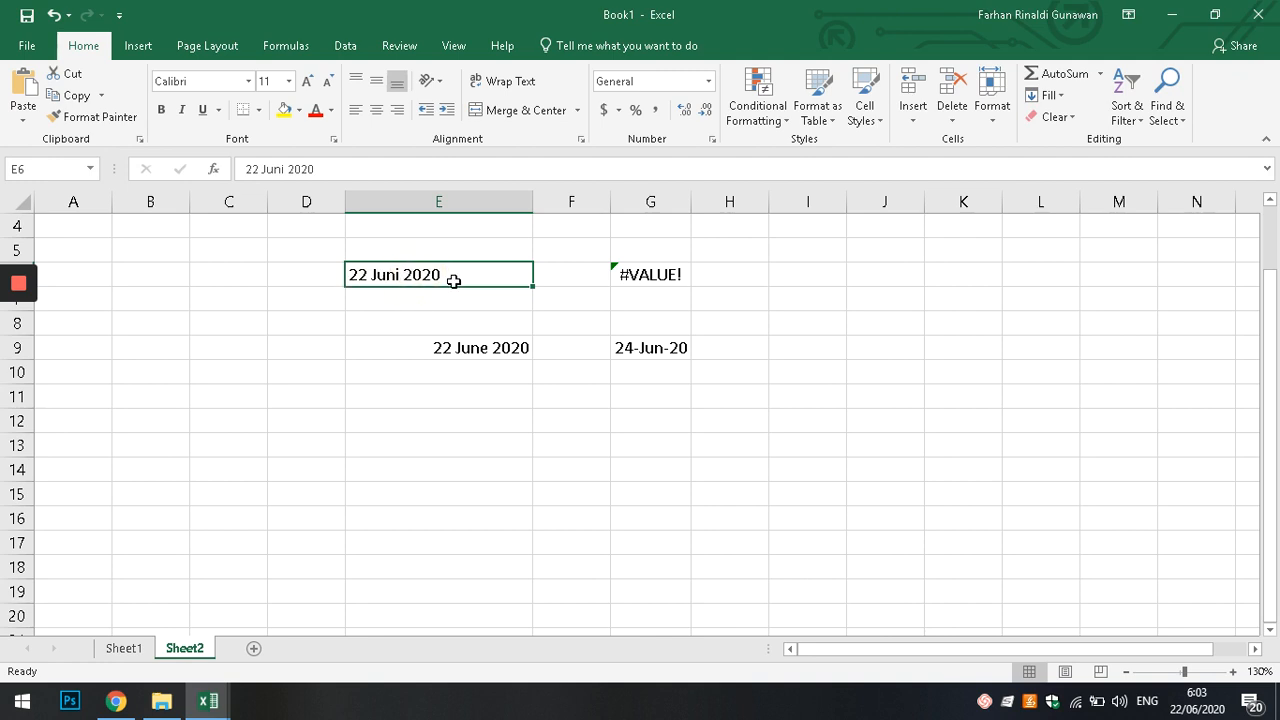
click(452, 346)
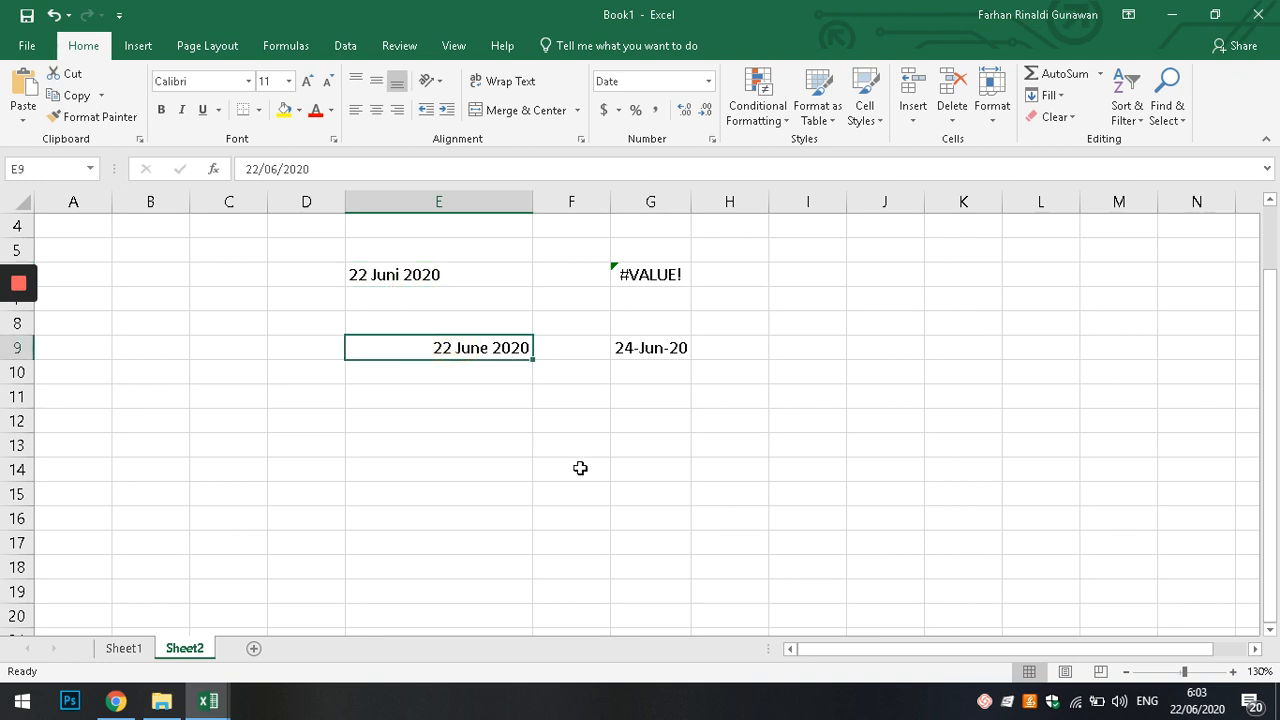
drag(533, 202, 598, 202)
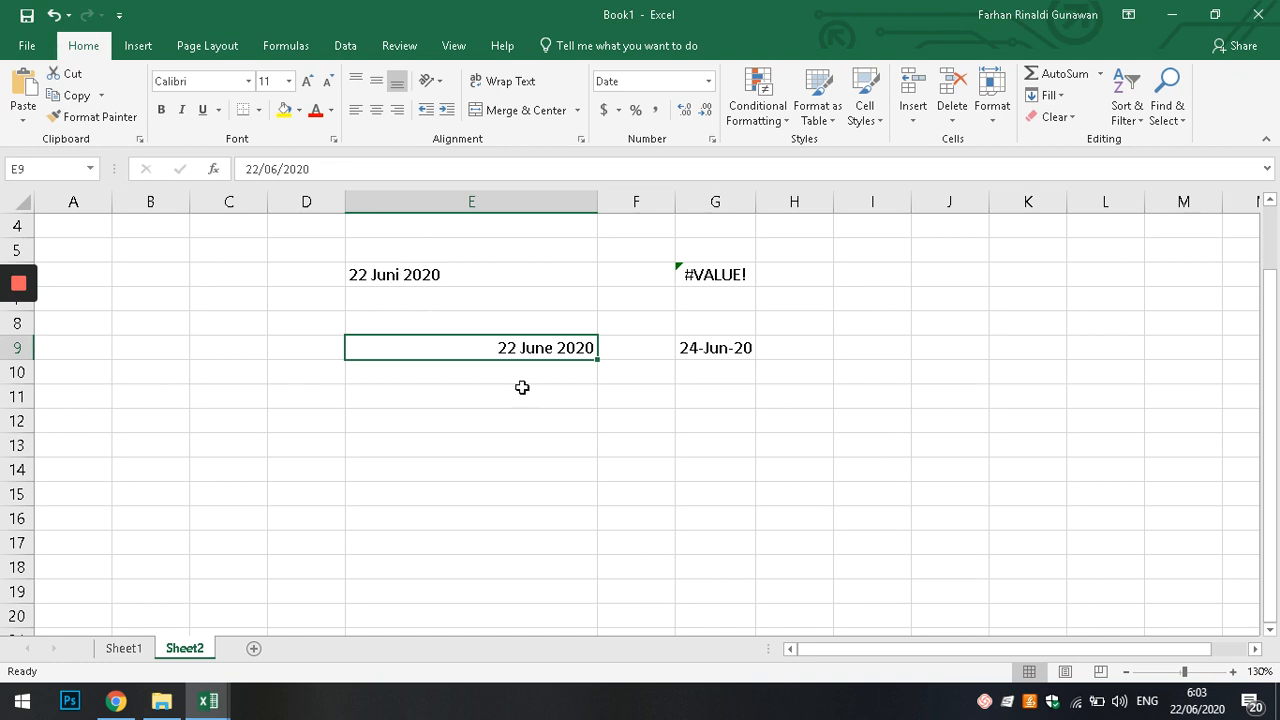
click(356, 112)
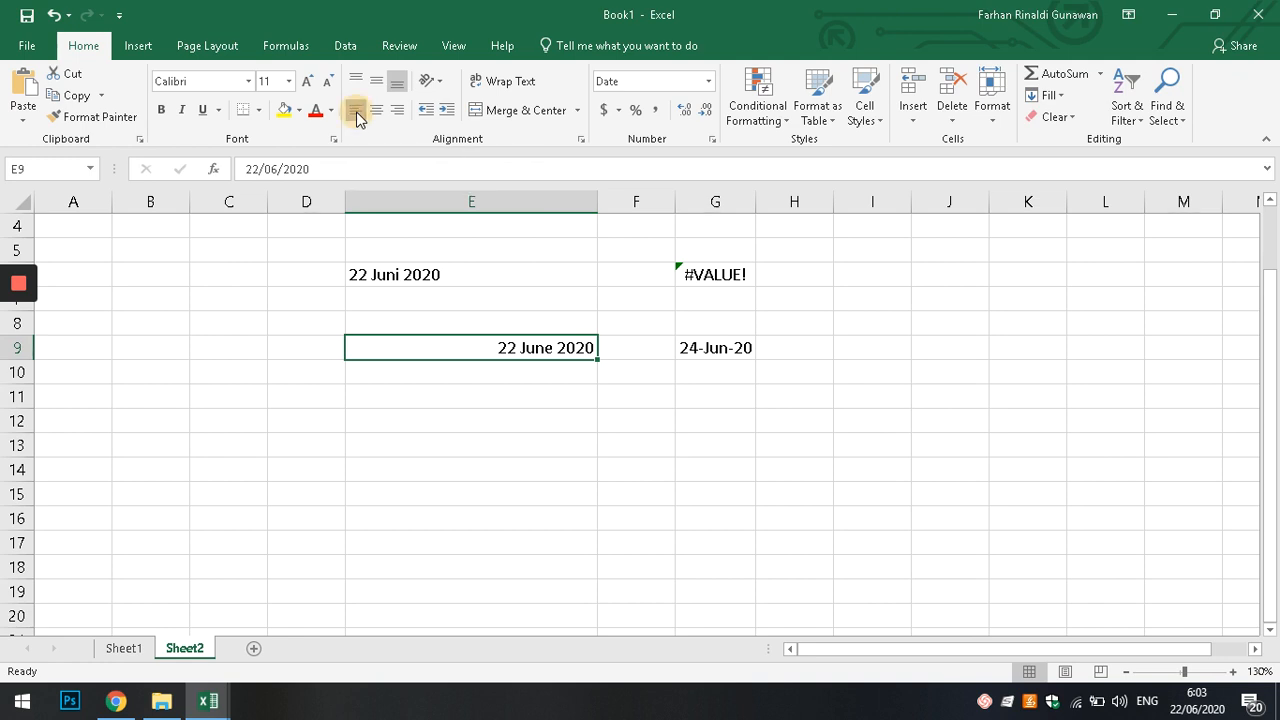
click(398, 110)
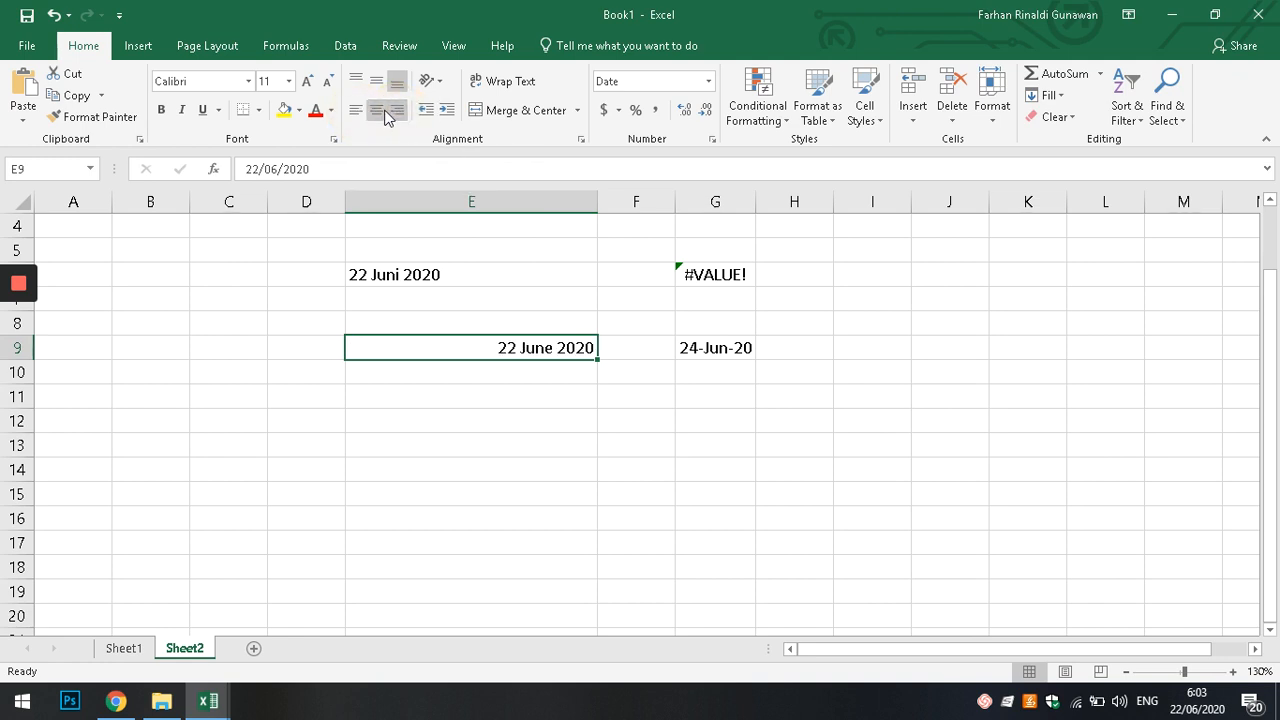
Try centre alignment on the date in E9 and set it back to right alignment.
click(376, 110)
click(404, 273)
click(496, 346)
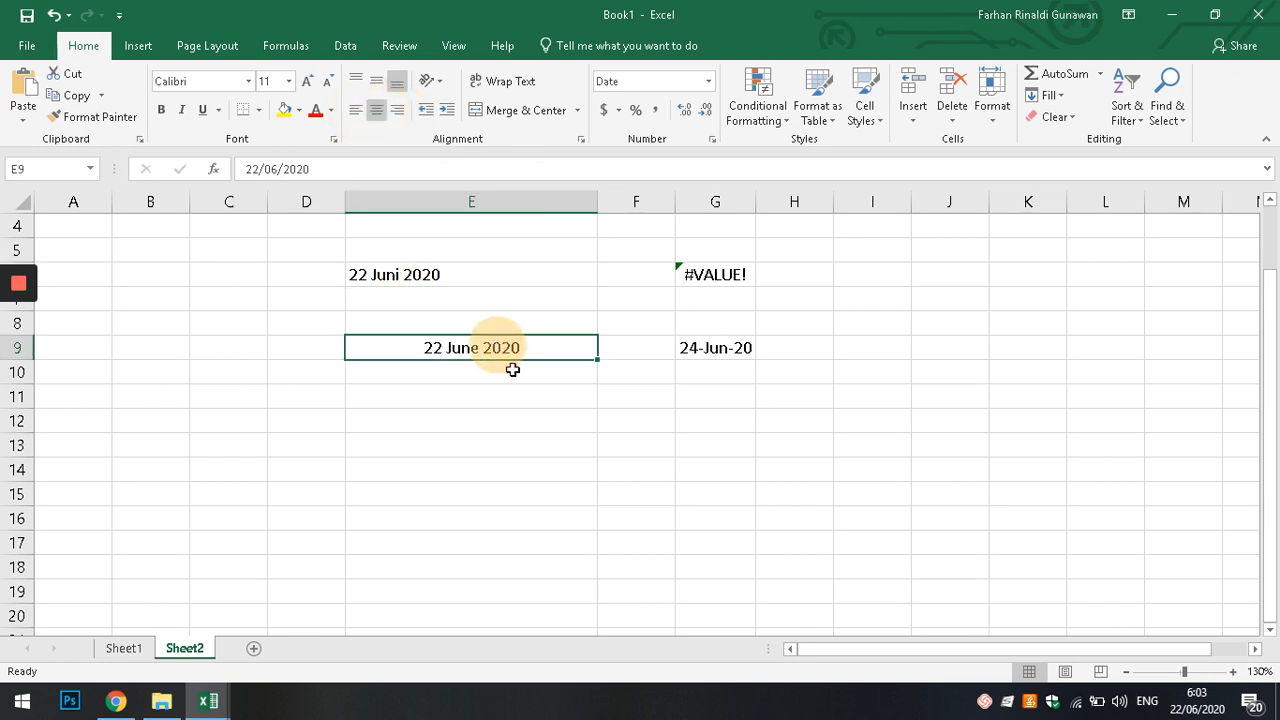
click(398, 110)
click(503, 405)
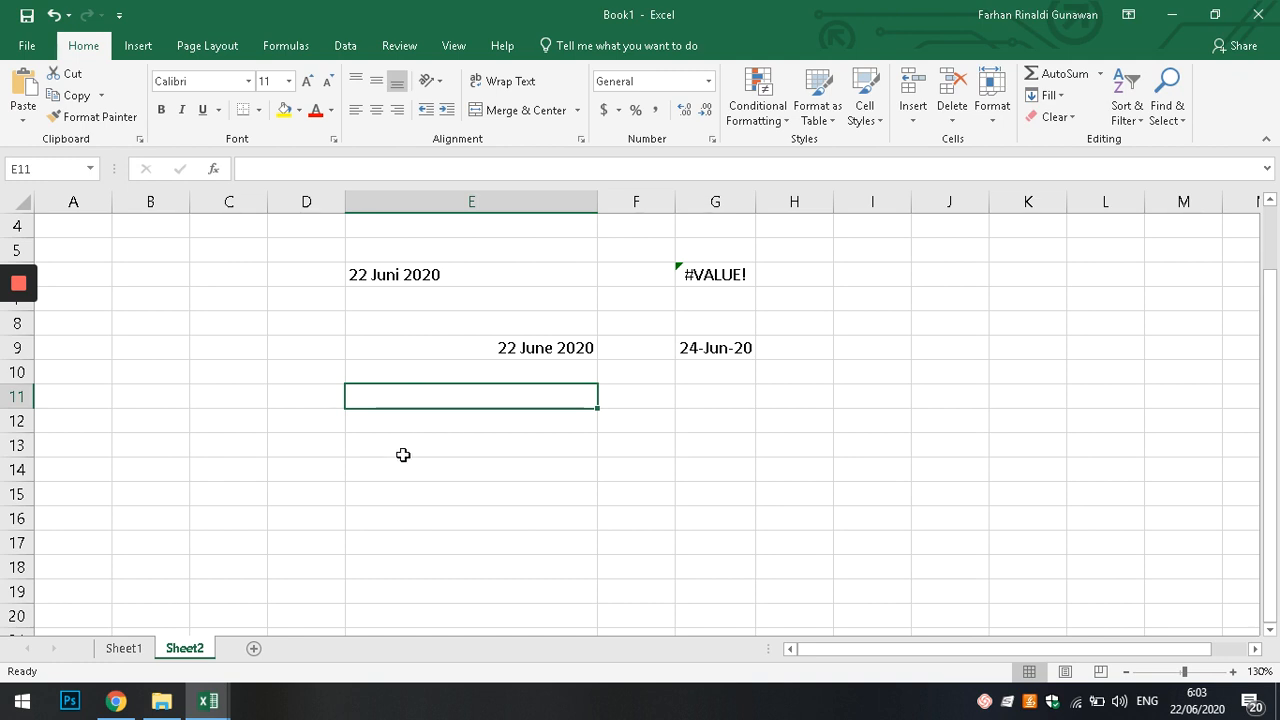
Enter the time 06:05:10 in cell E14, below the dates.
scroll(479, 470, down, 2)
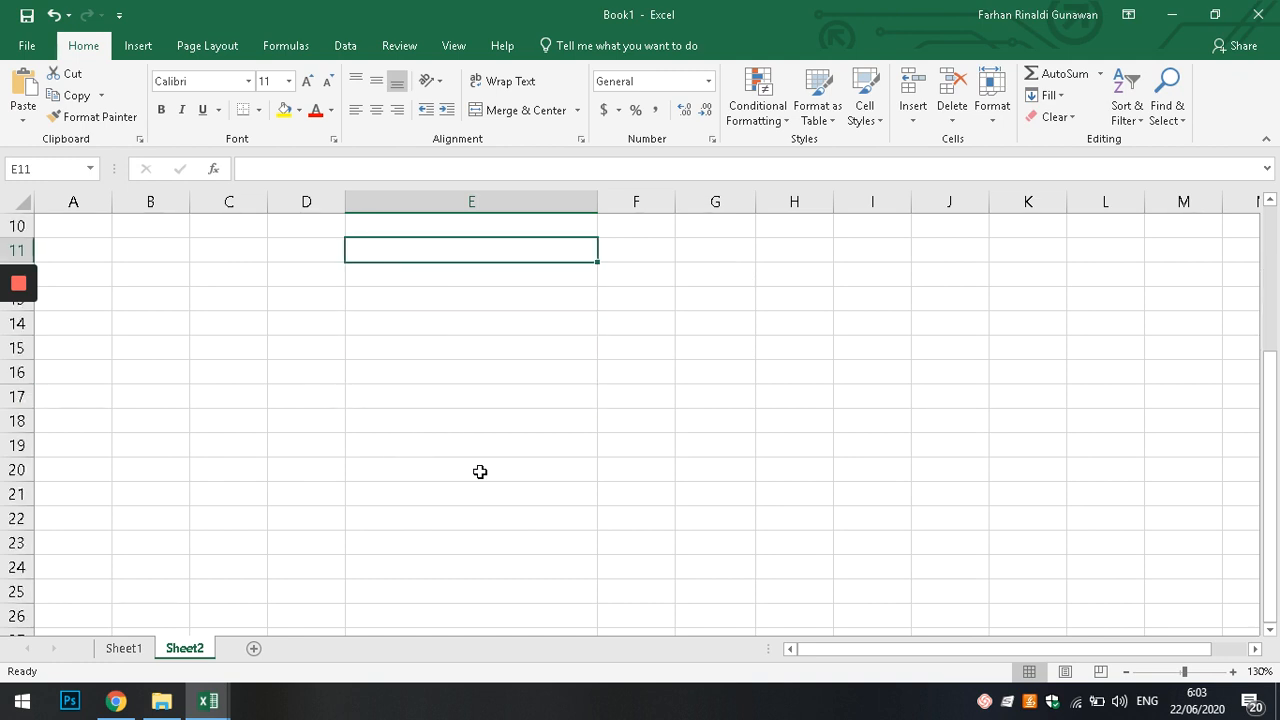
click(407, 326)
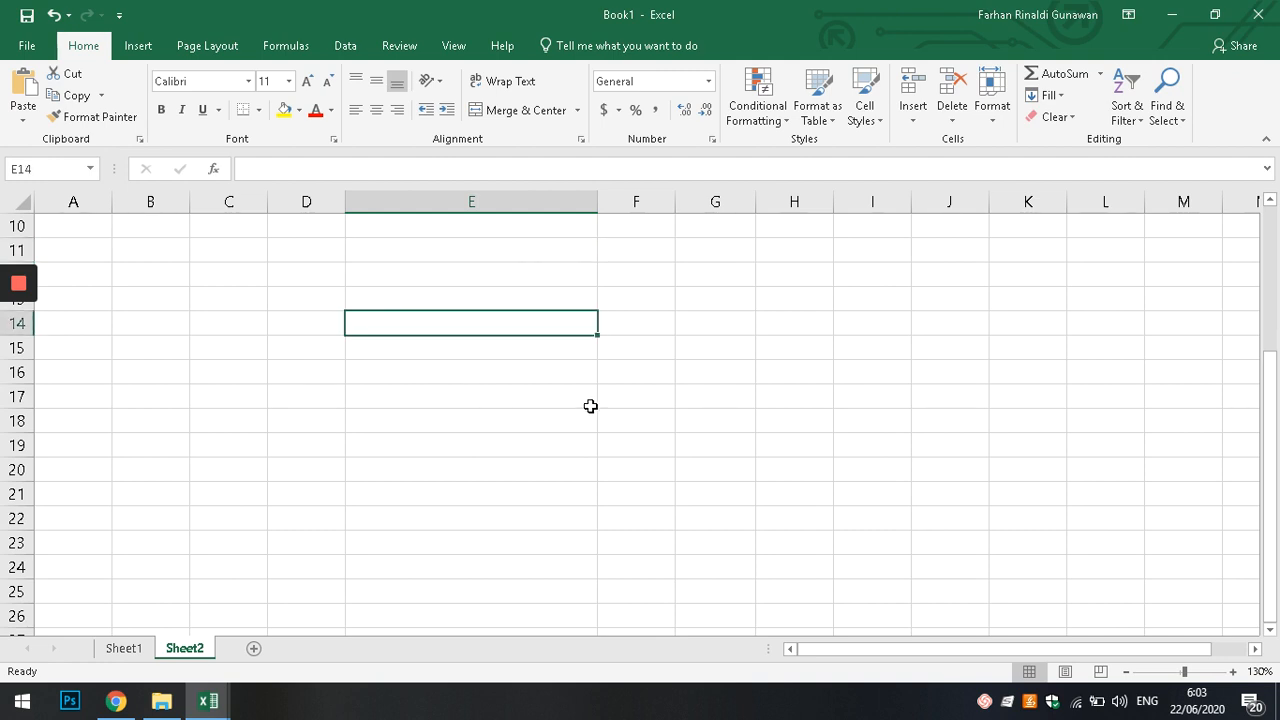
scroll(620, 424, up, 3)
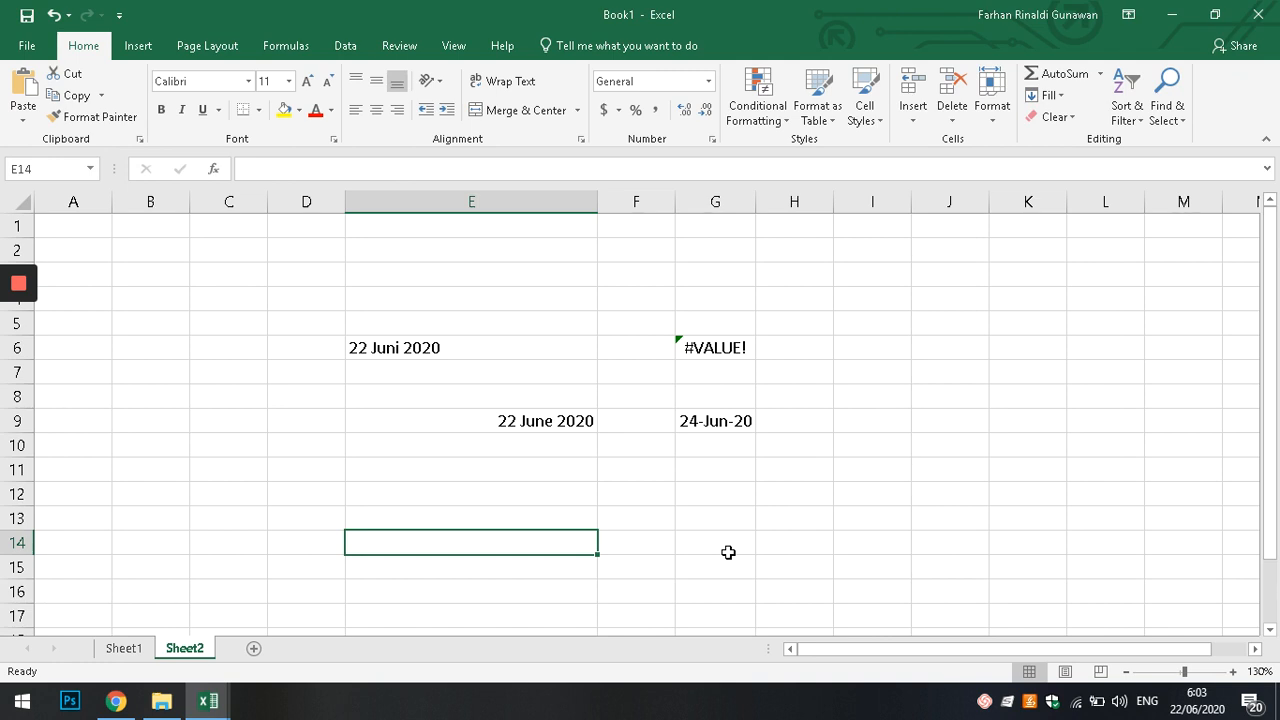
scroll(728, 552, down, 2)
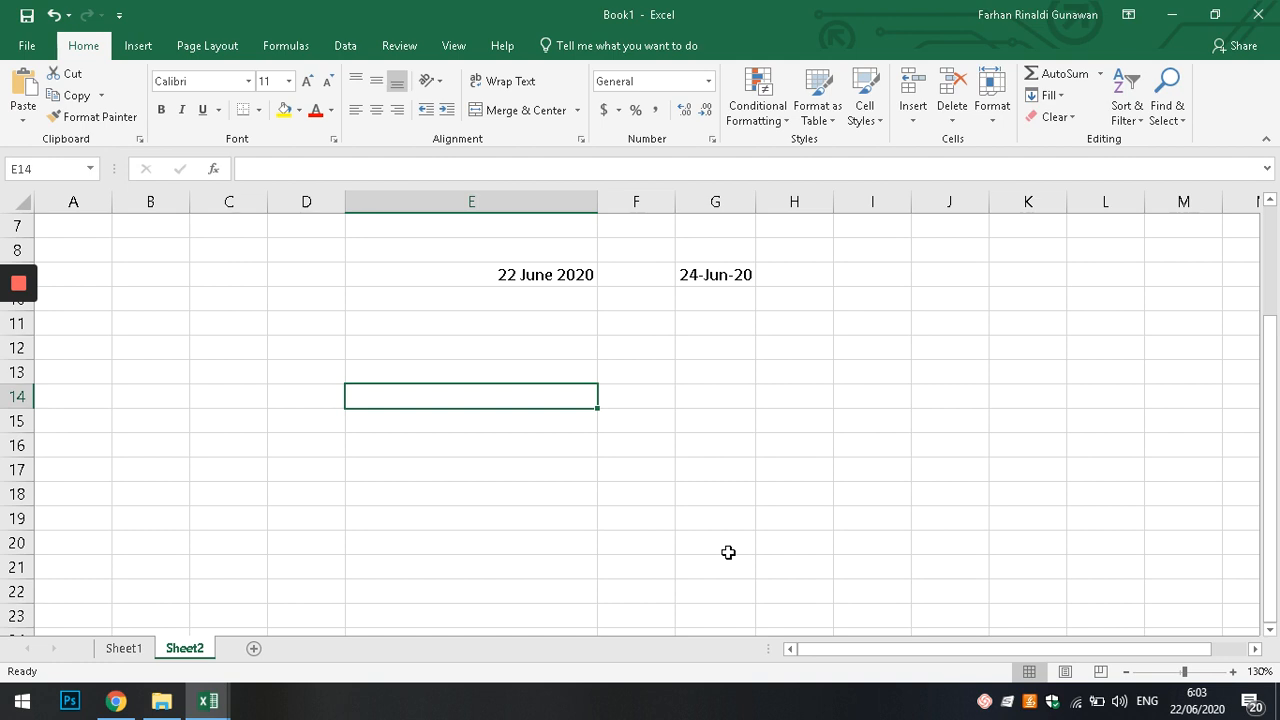
text(06)
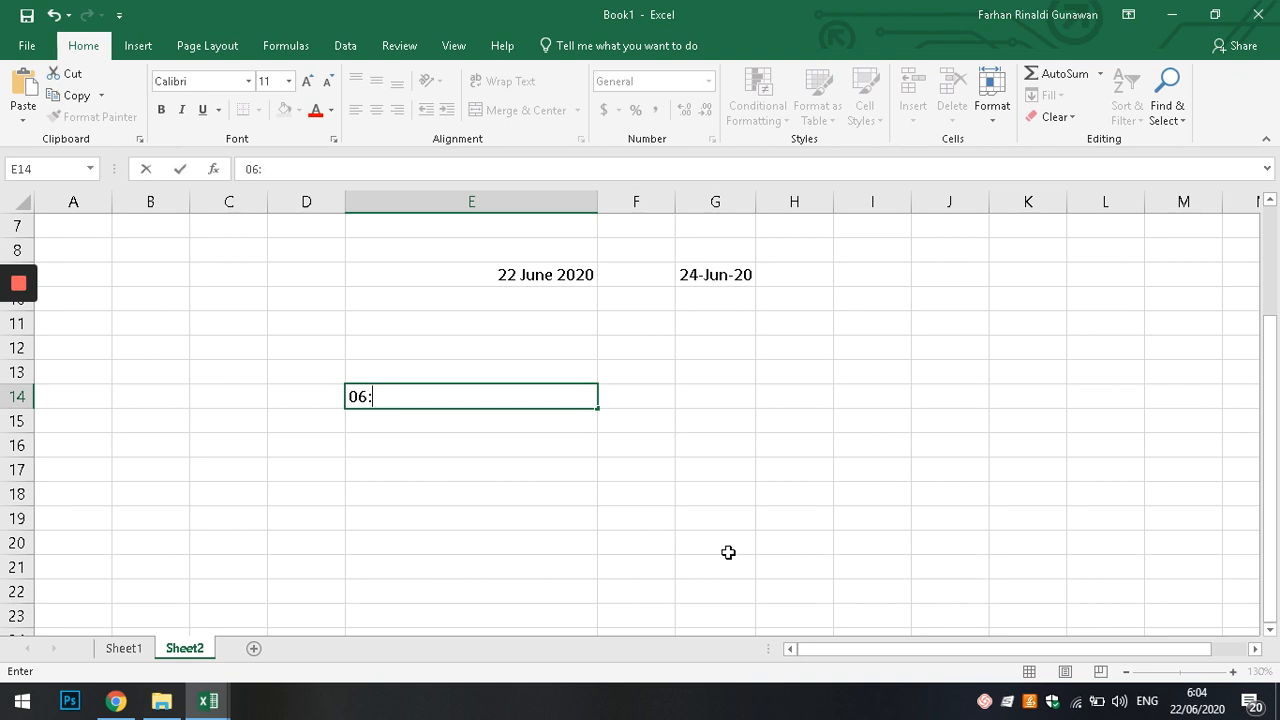
text(:05:10)
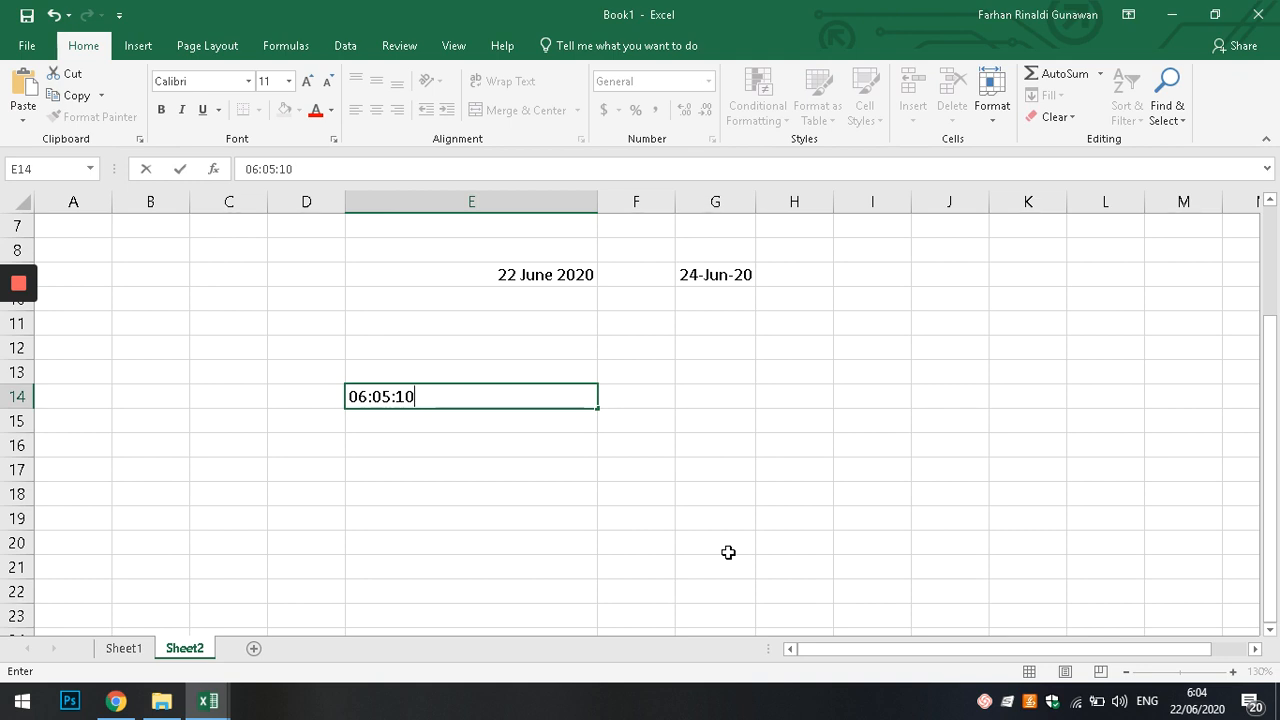
key(Return)
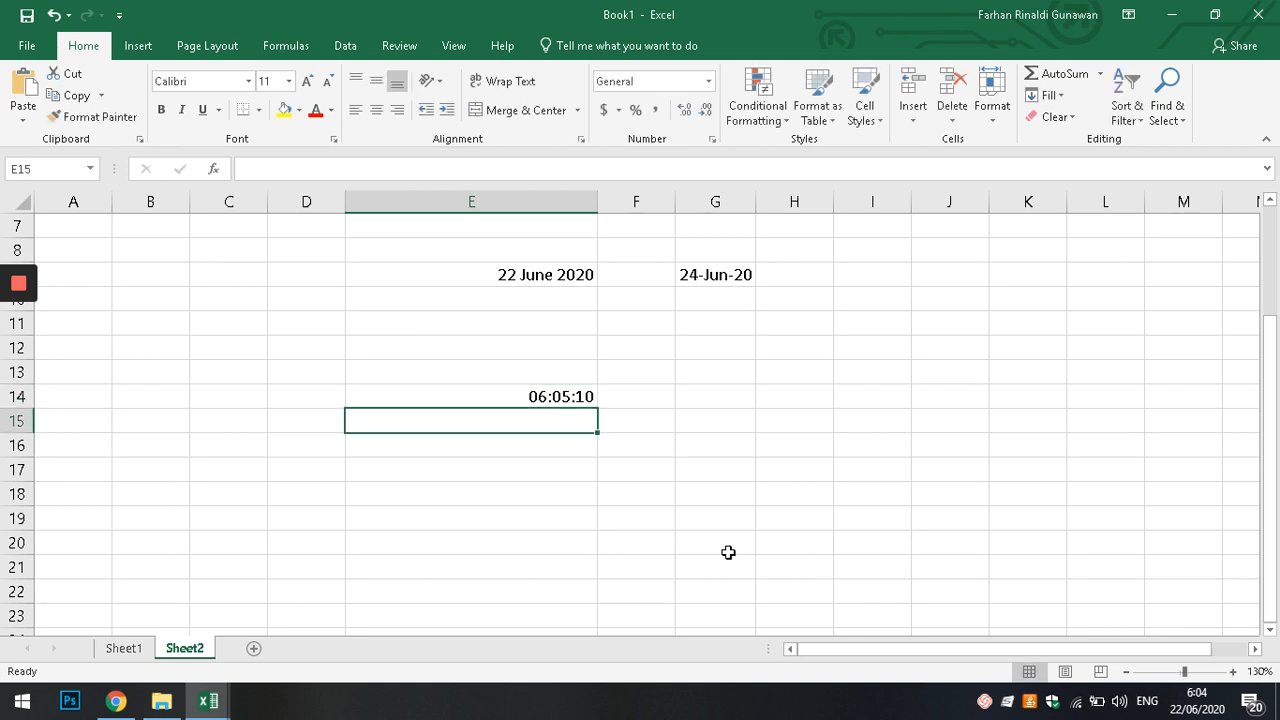
click(532, 494)
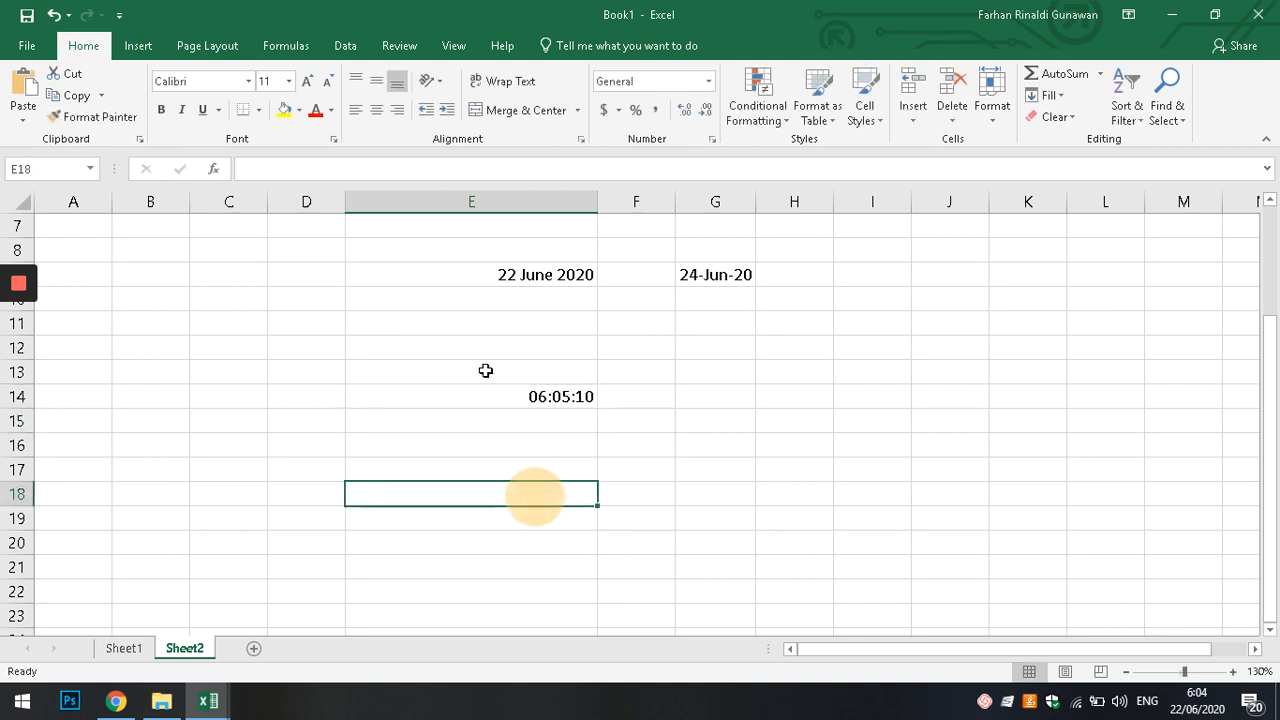
click(550, 400)
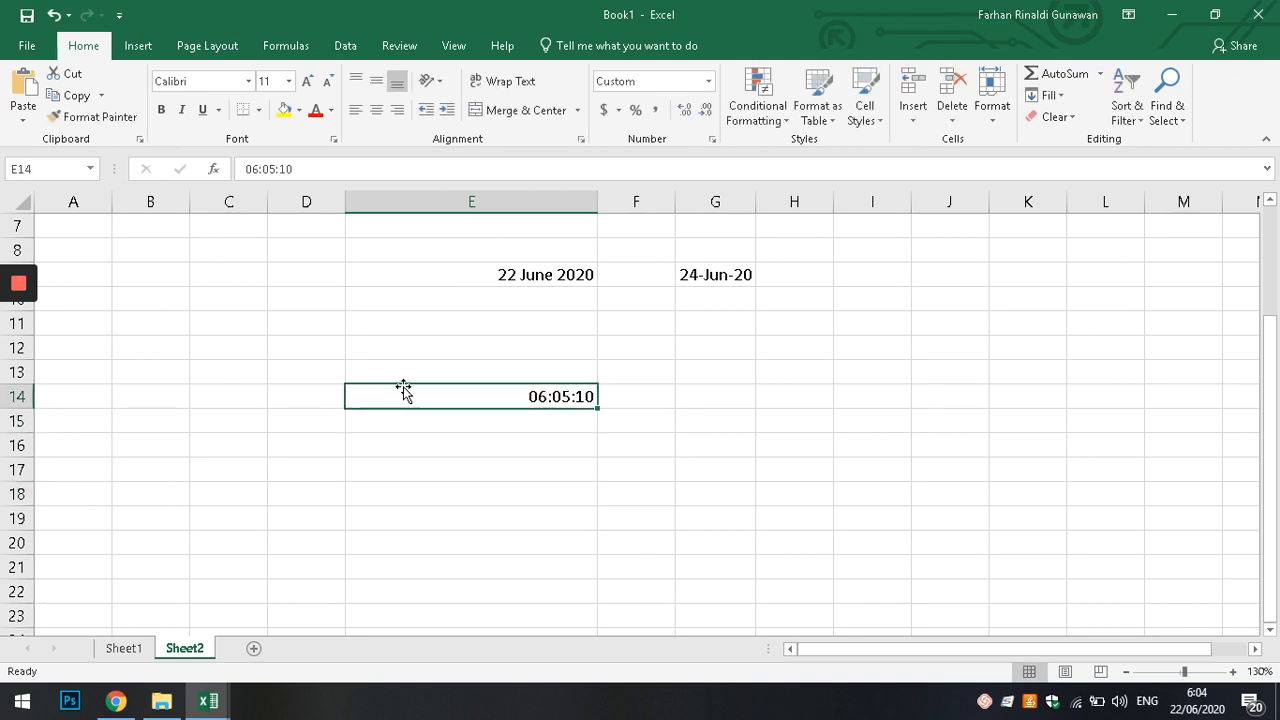
click(533, 445)
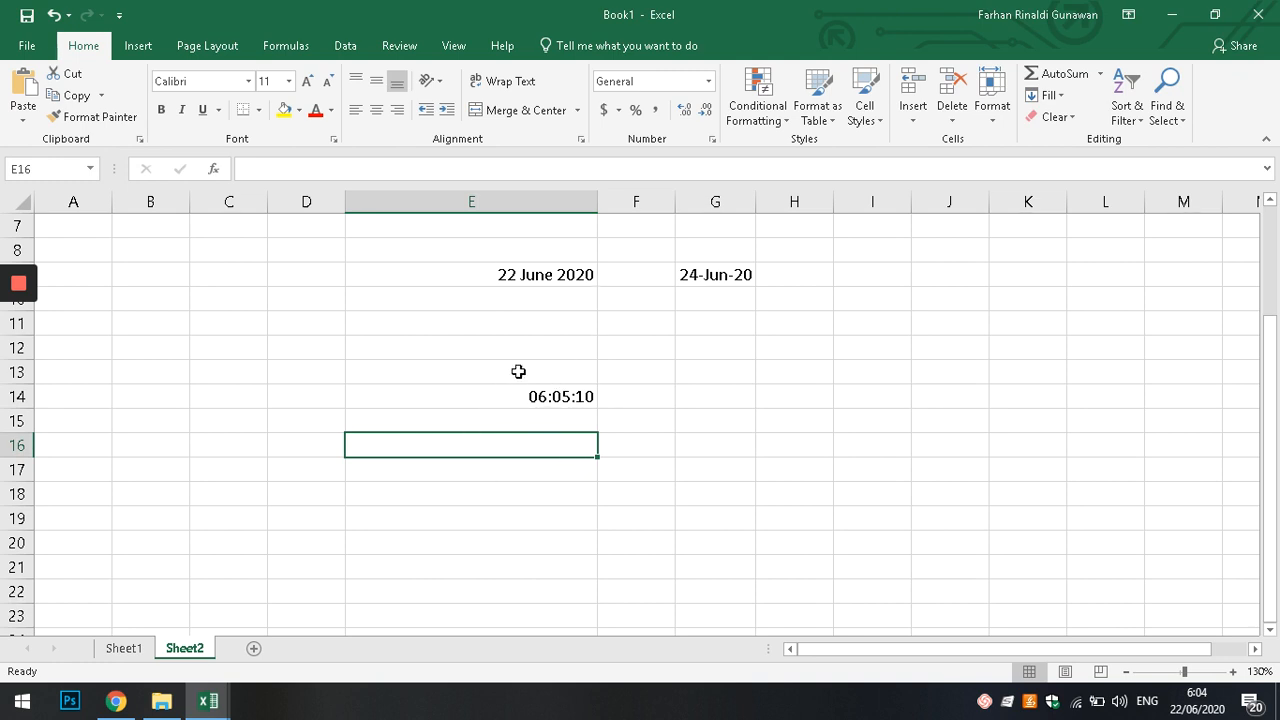
Enter the formula =E14*2 in cell G14 to double the time in E14.
click(720, 397)
click(528, 397)
click(704, 391)
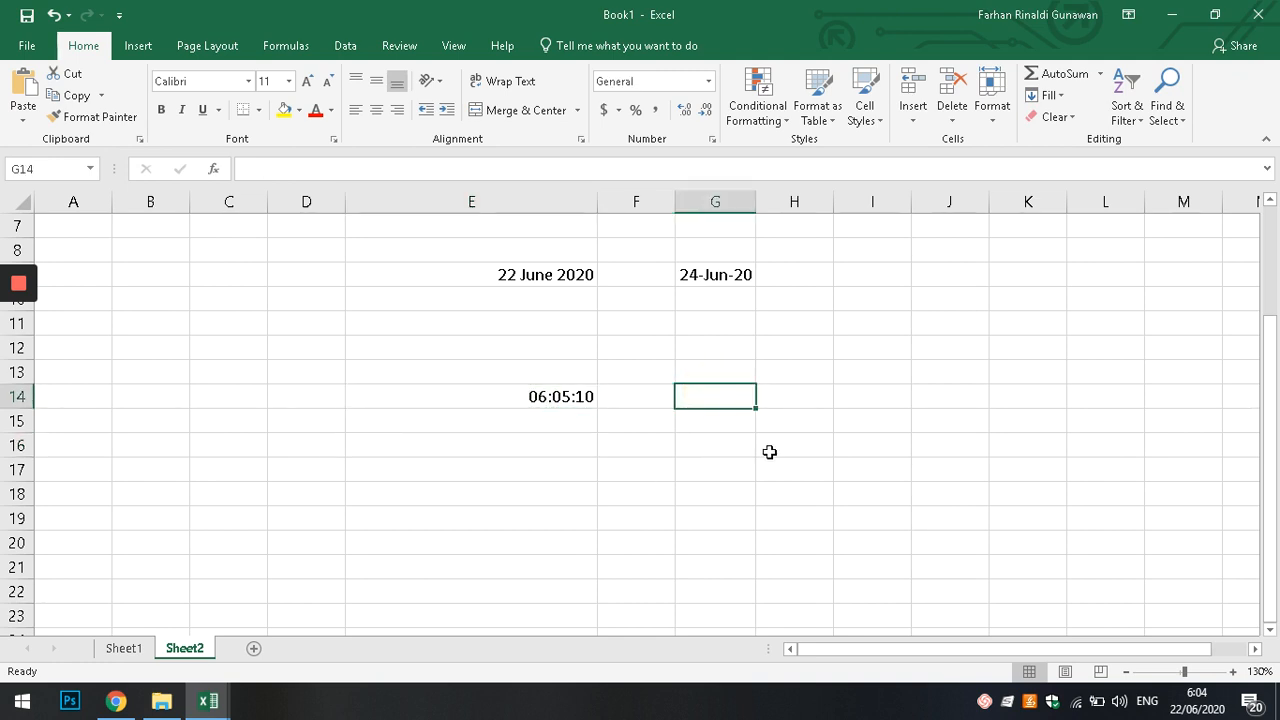
text(=)
key(Left)
key(Left)
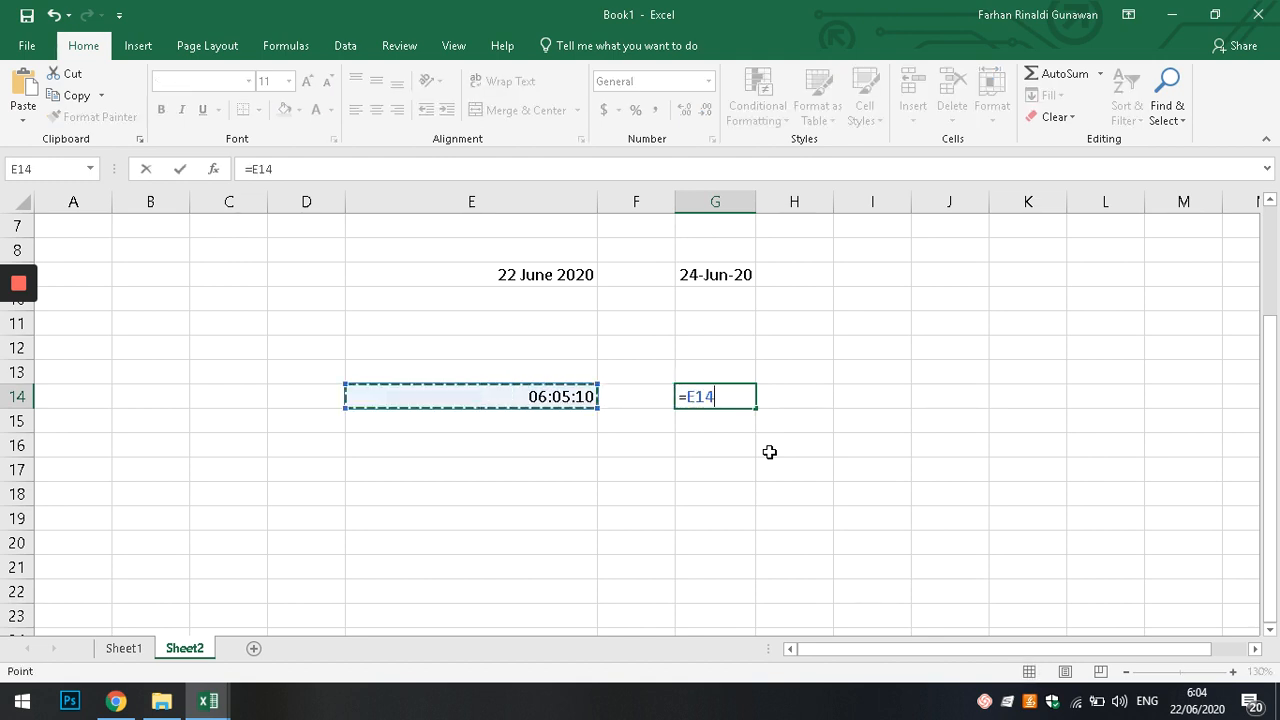
text(*)
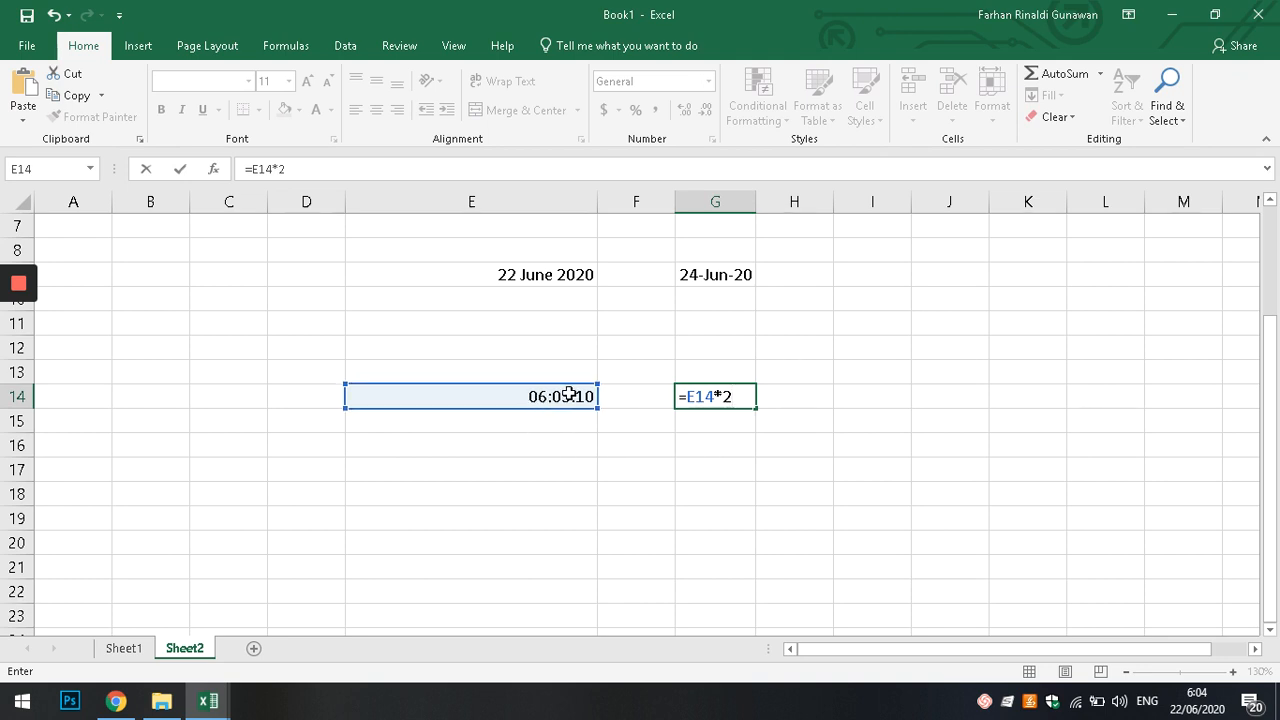
key(Return)
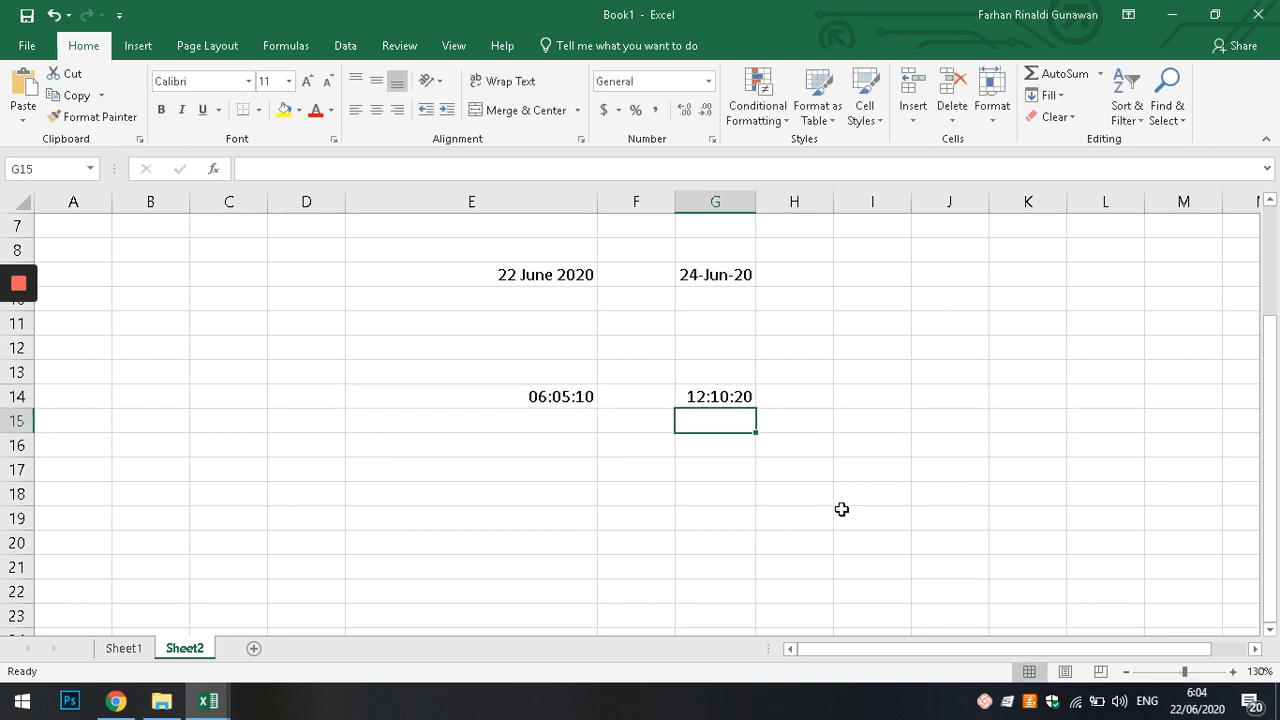
key(Up)
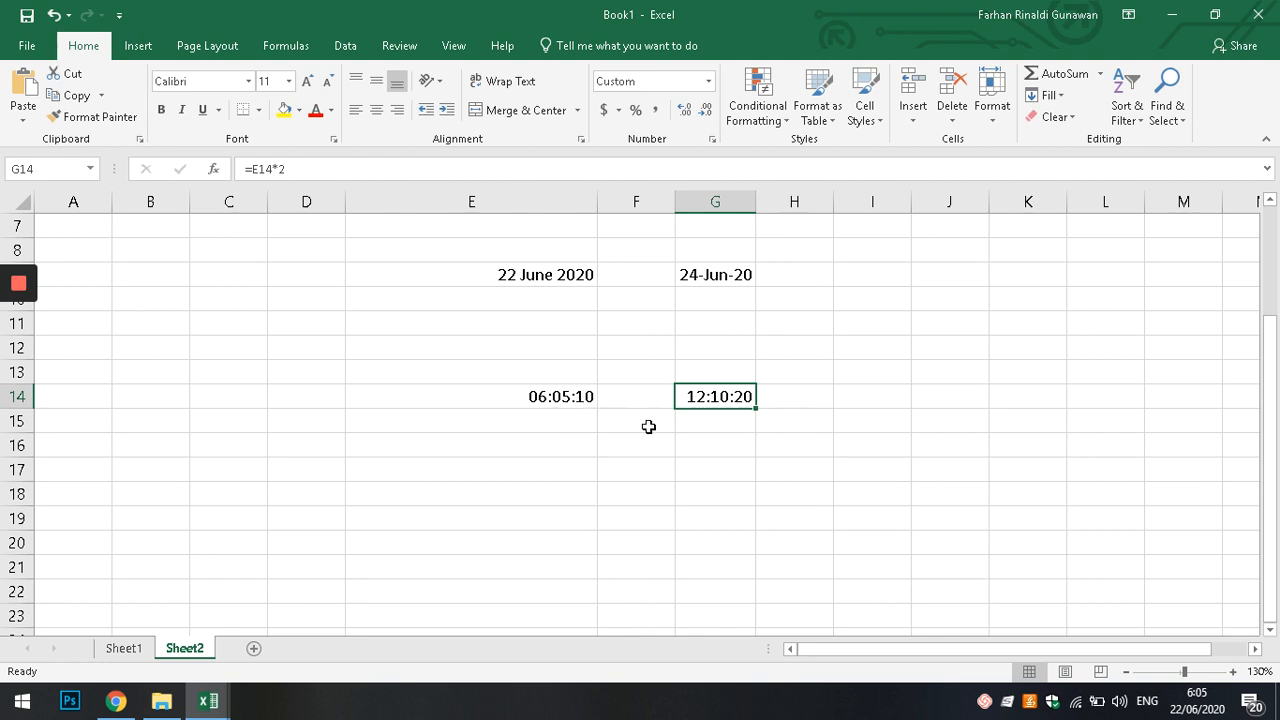
click(794, 400)
click(718, 397)
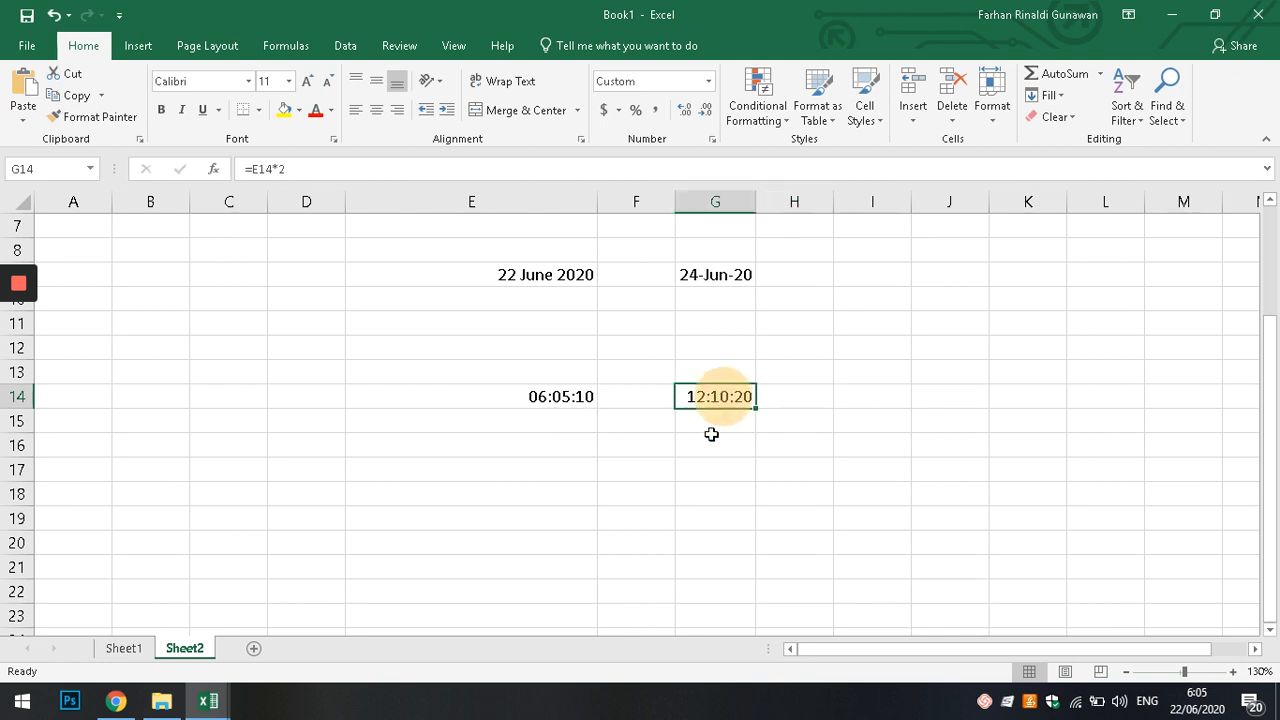
Enter the formula =E14+2 in cell G16 to add a plain number to the time in E14.
click(711, 437)
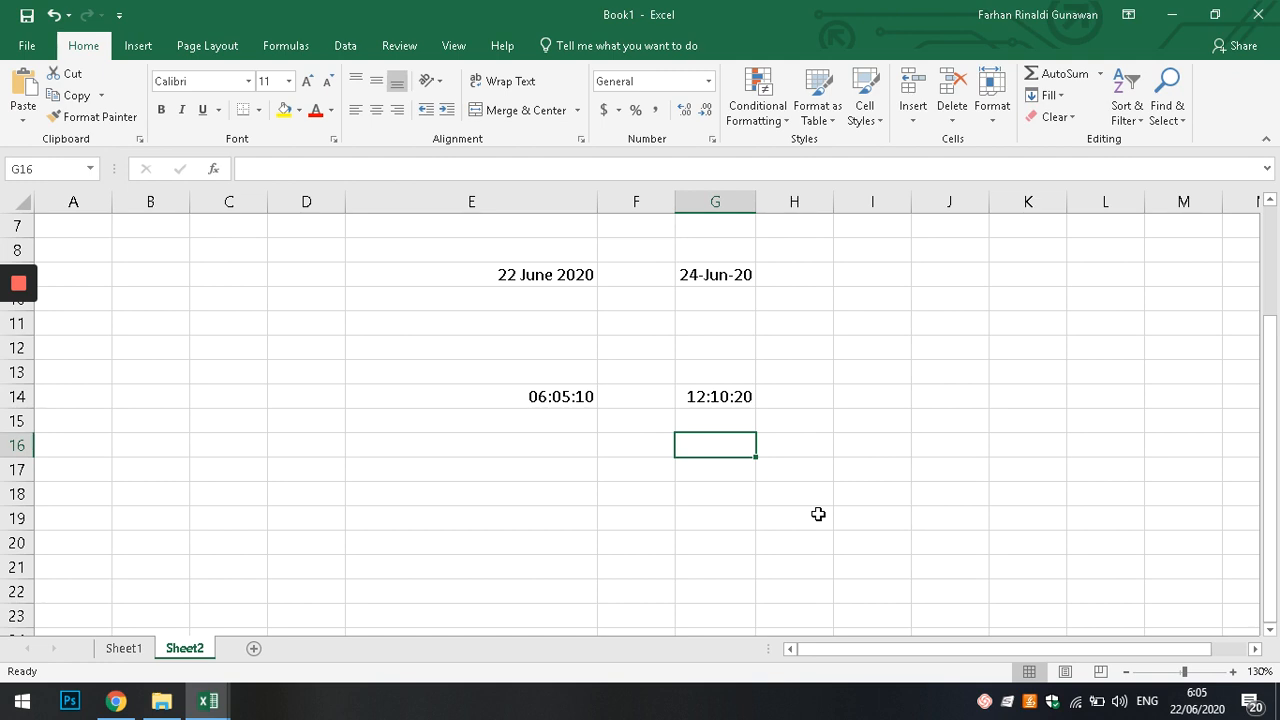
text(=)
key(Left)
key(Left)
key(Up)
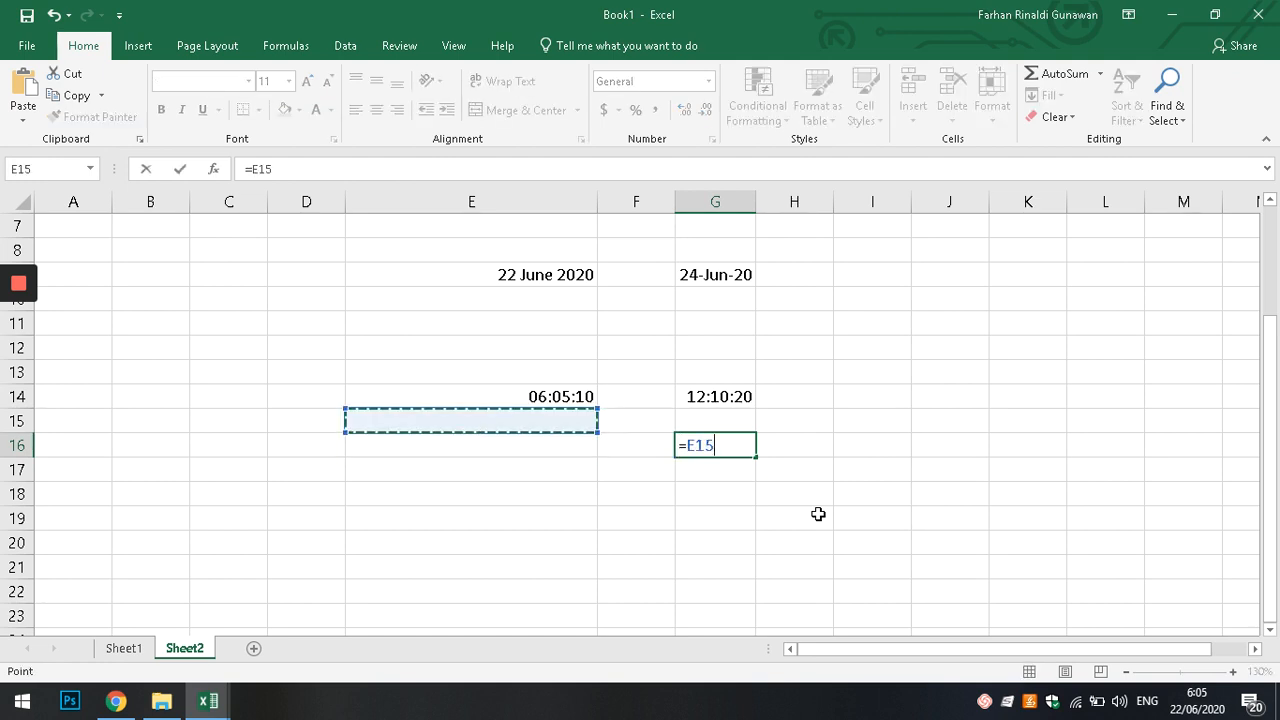
key(Up)
text(+)
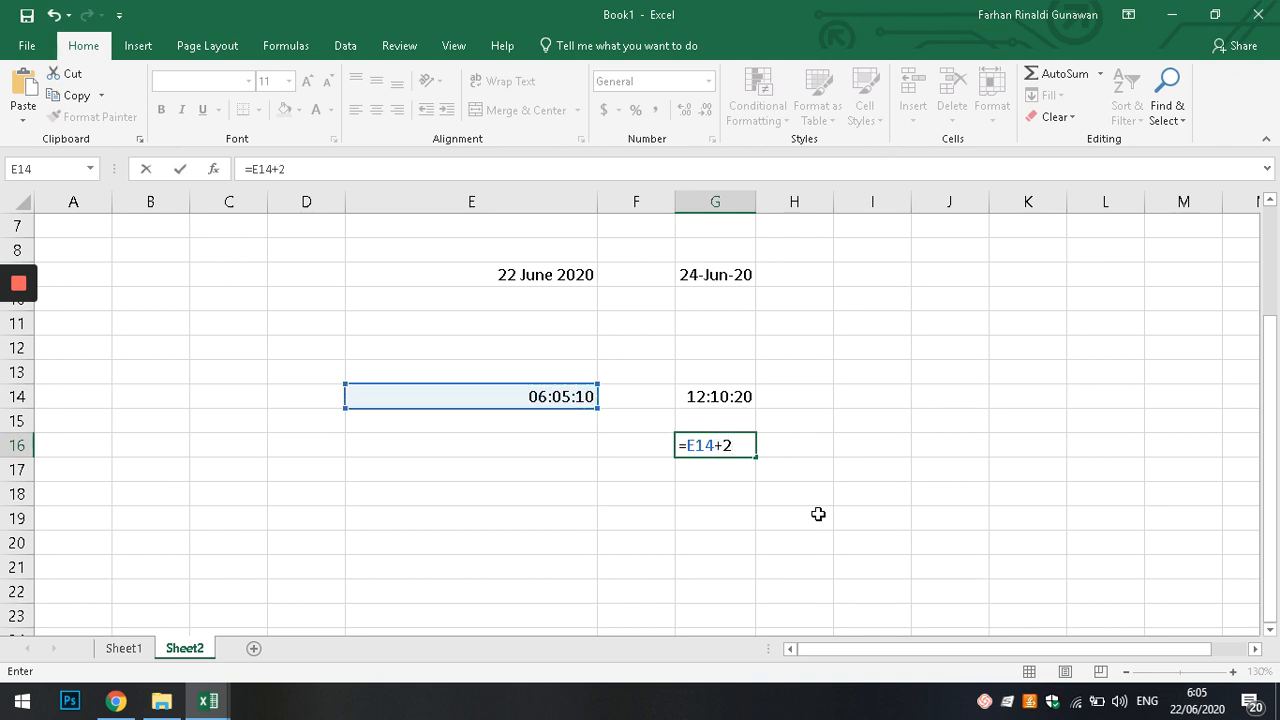
key(Return)
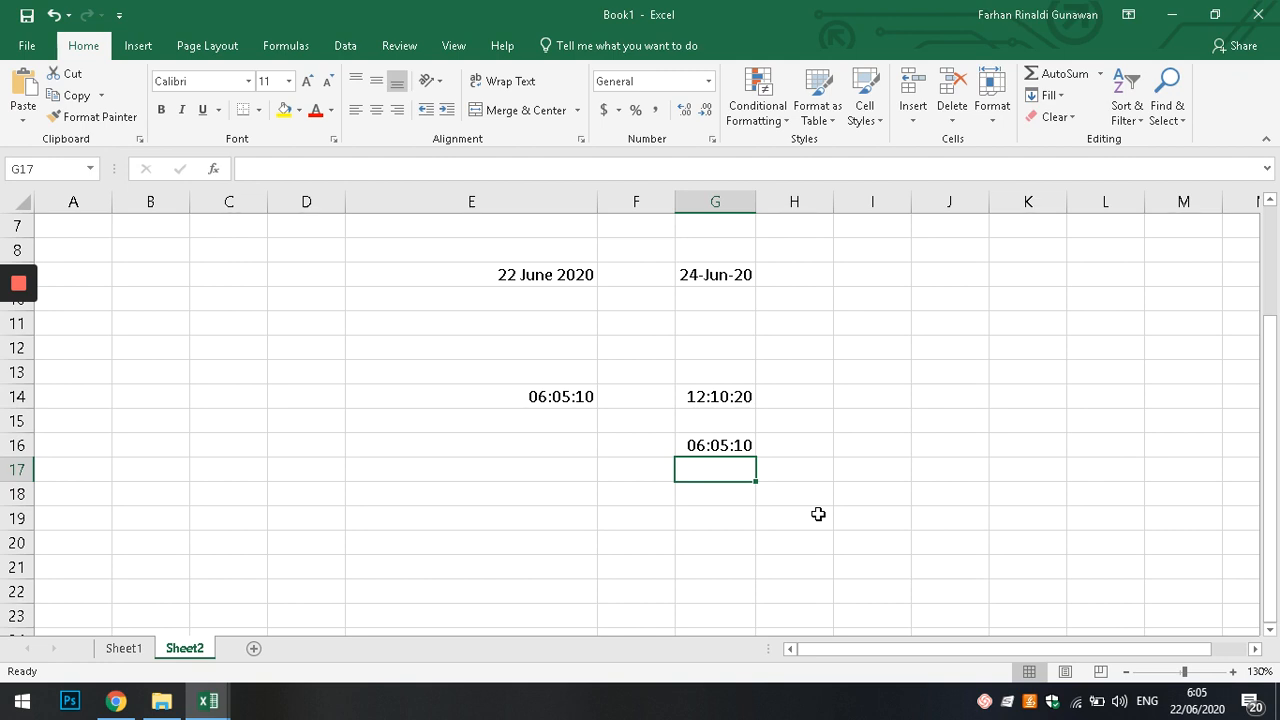
key(Up)
key(Up)
key(Up)
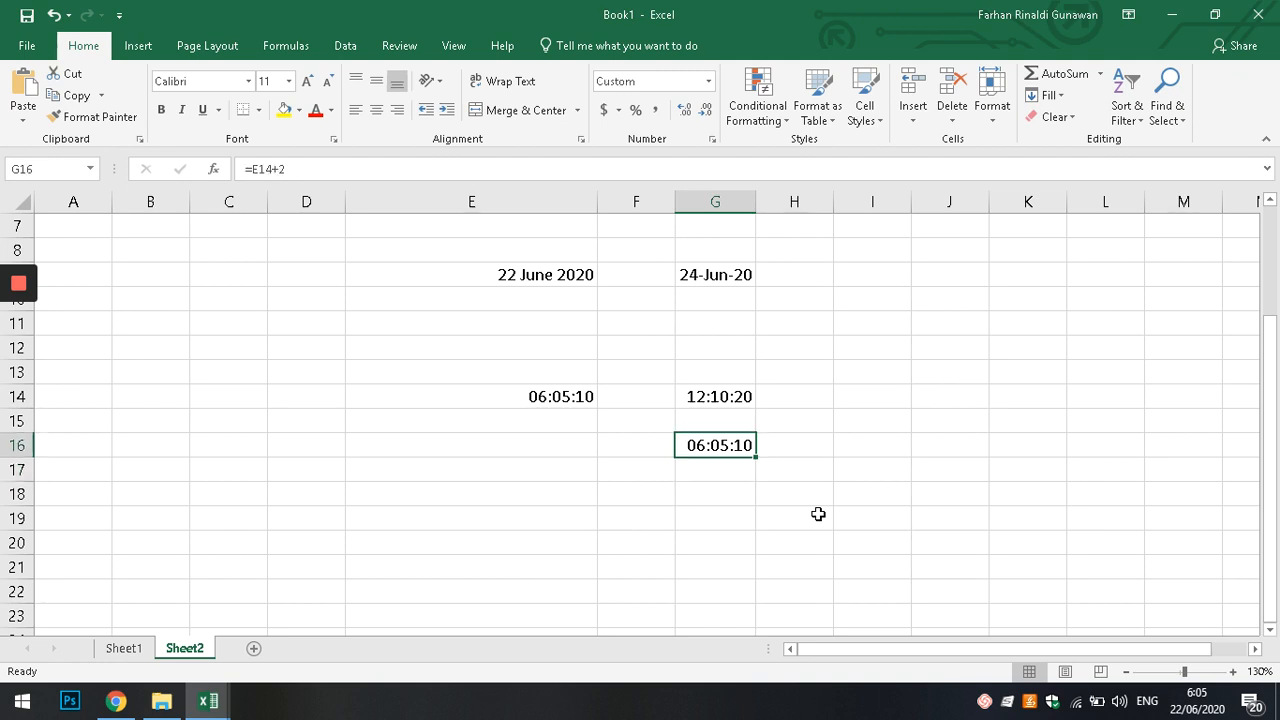
Try to add a time directly to E14 with the formula =E14+03:15:25 in cell G18.
key(Down)
key(Down)
mouse_move(16, 333)
key(Down)
key(Down)
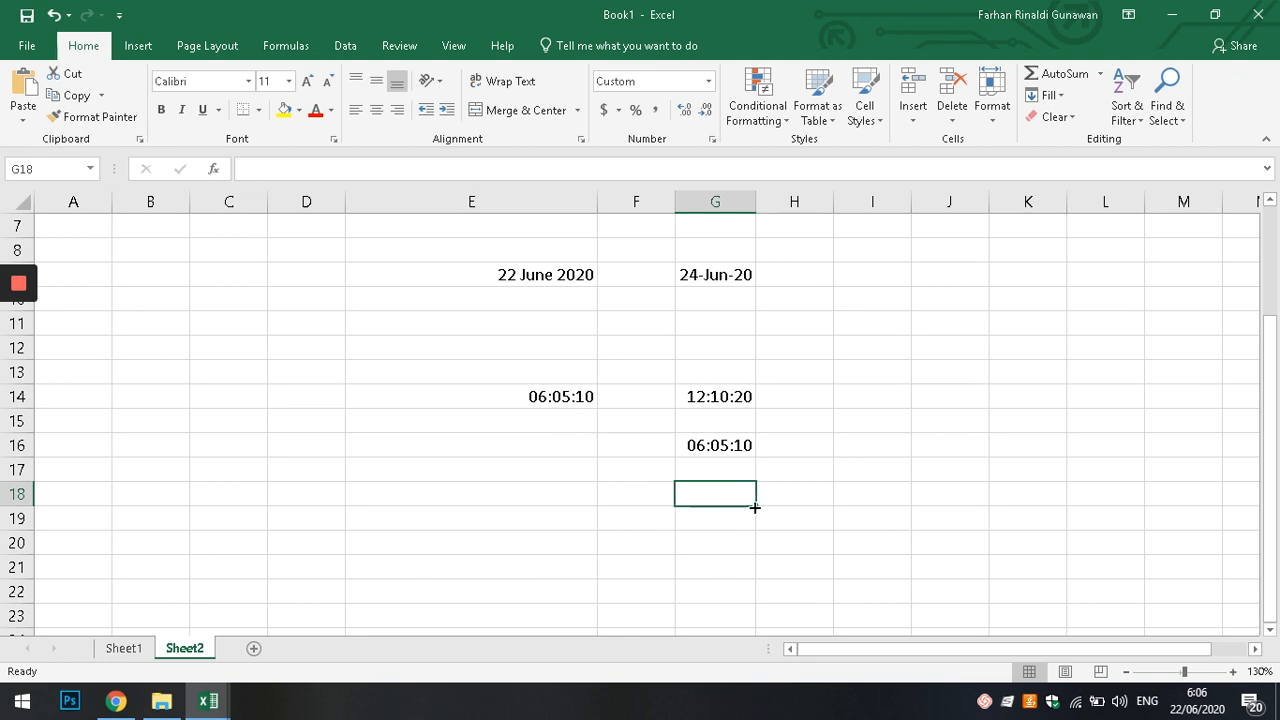
text(=)
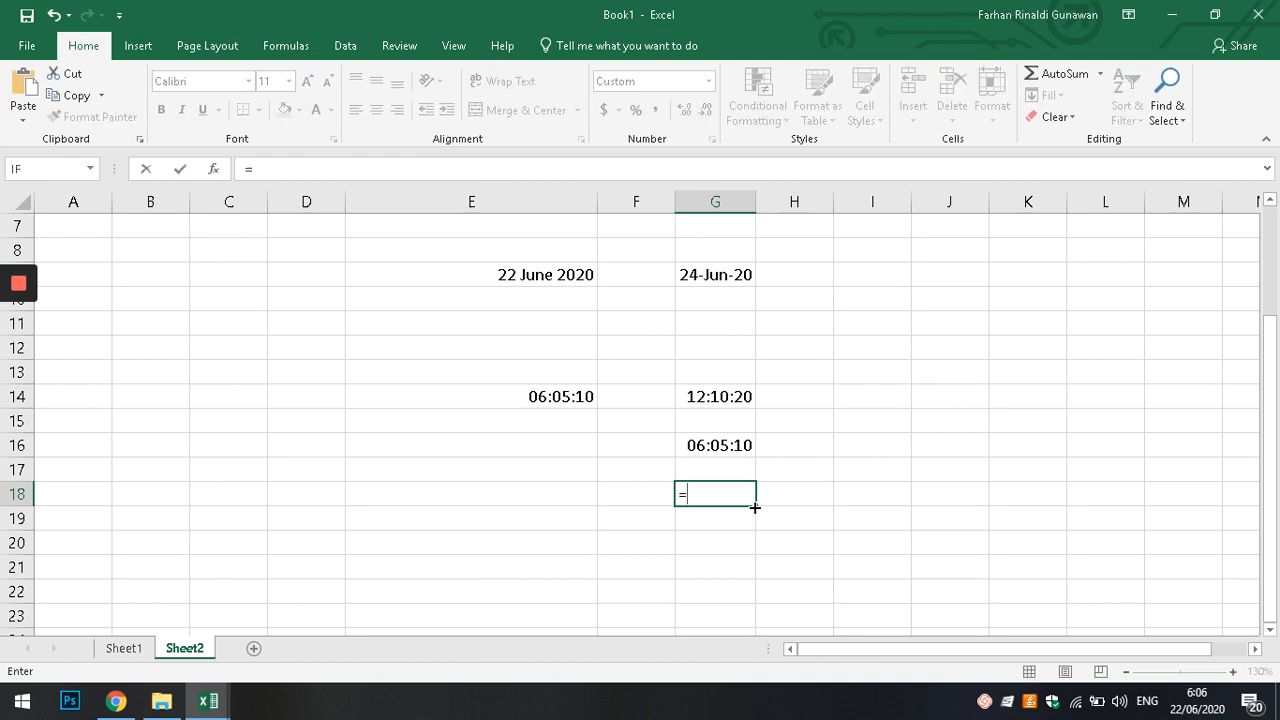
click(521, 396)
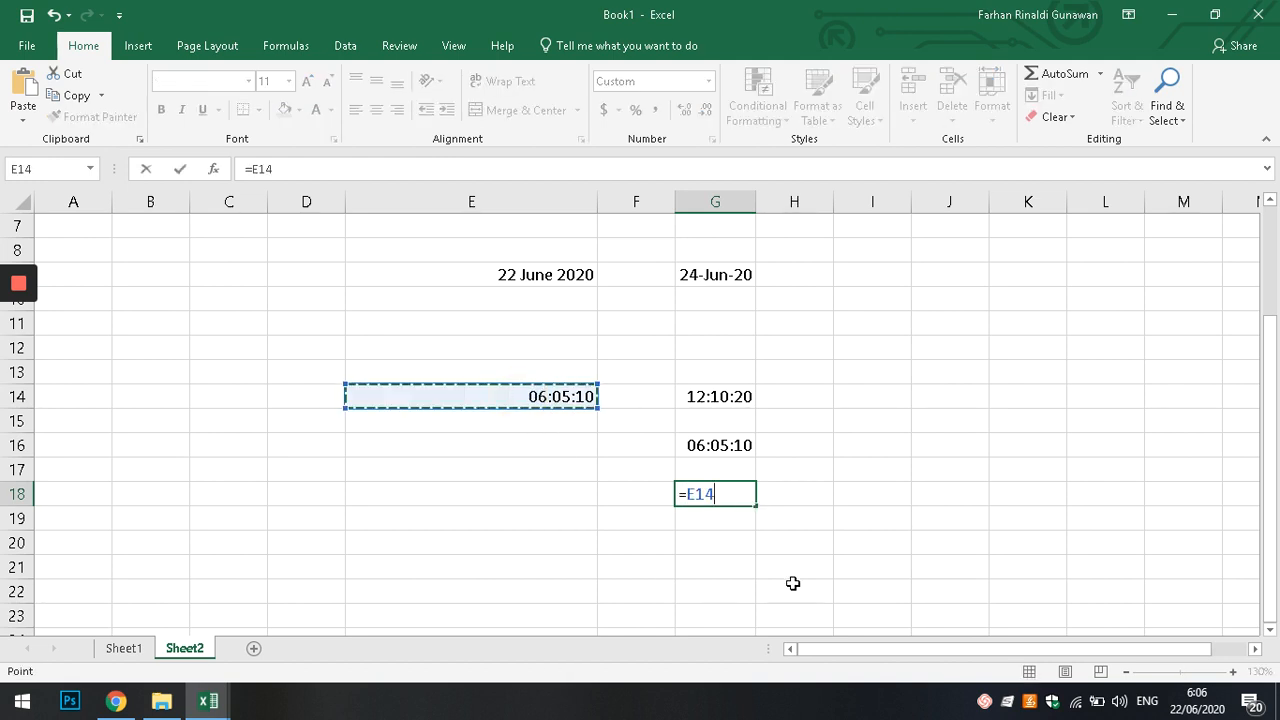
text(+)
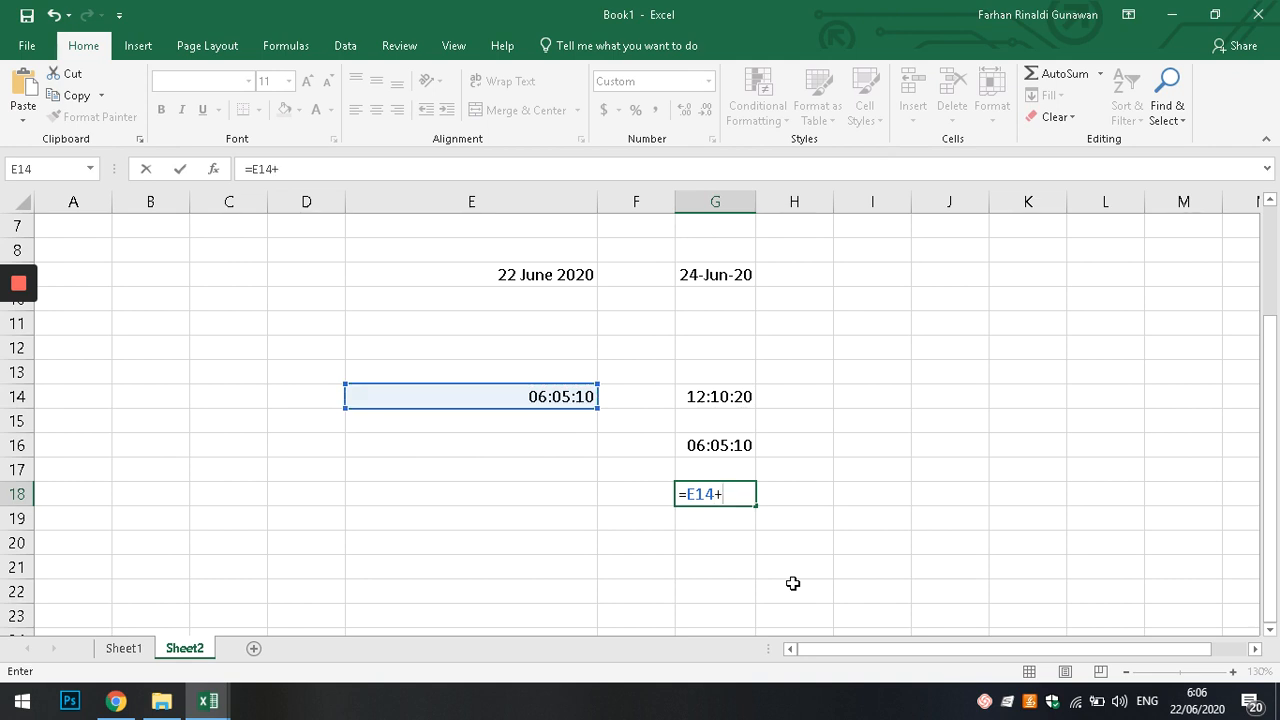
text(03:15:25)
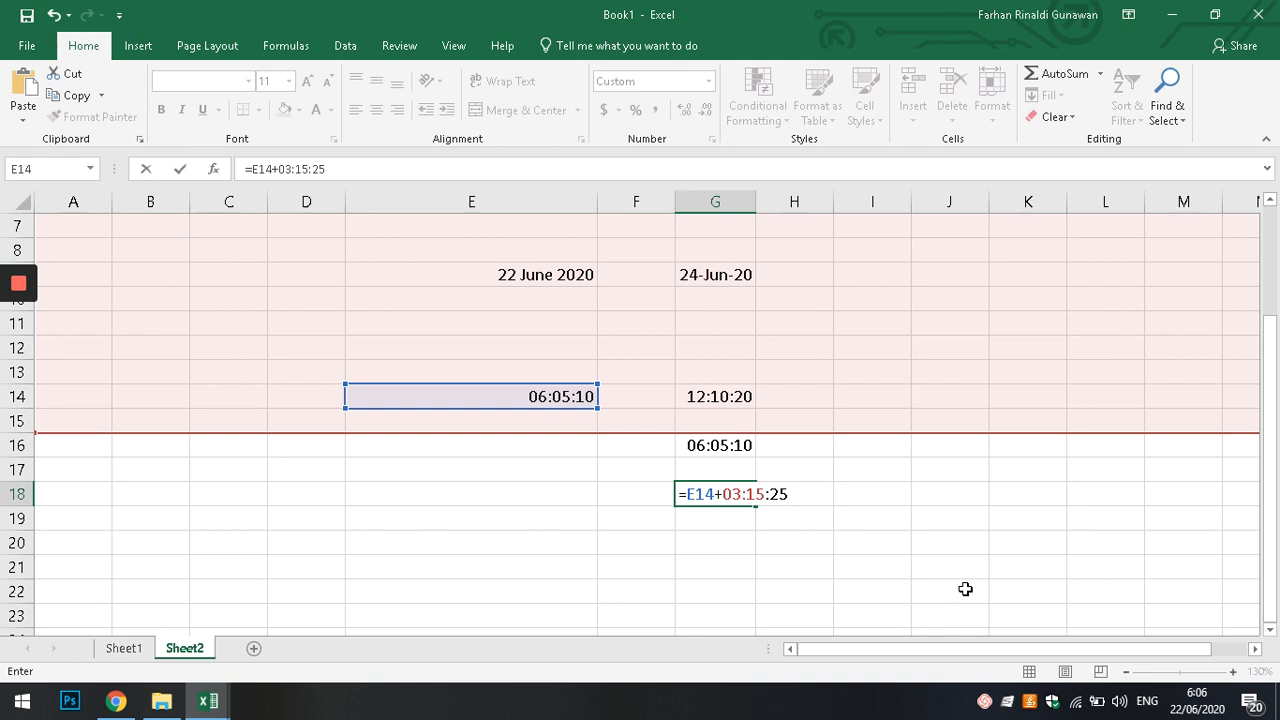
key(Return)
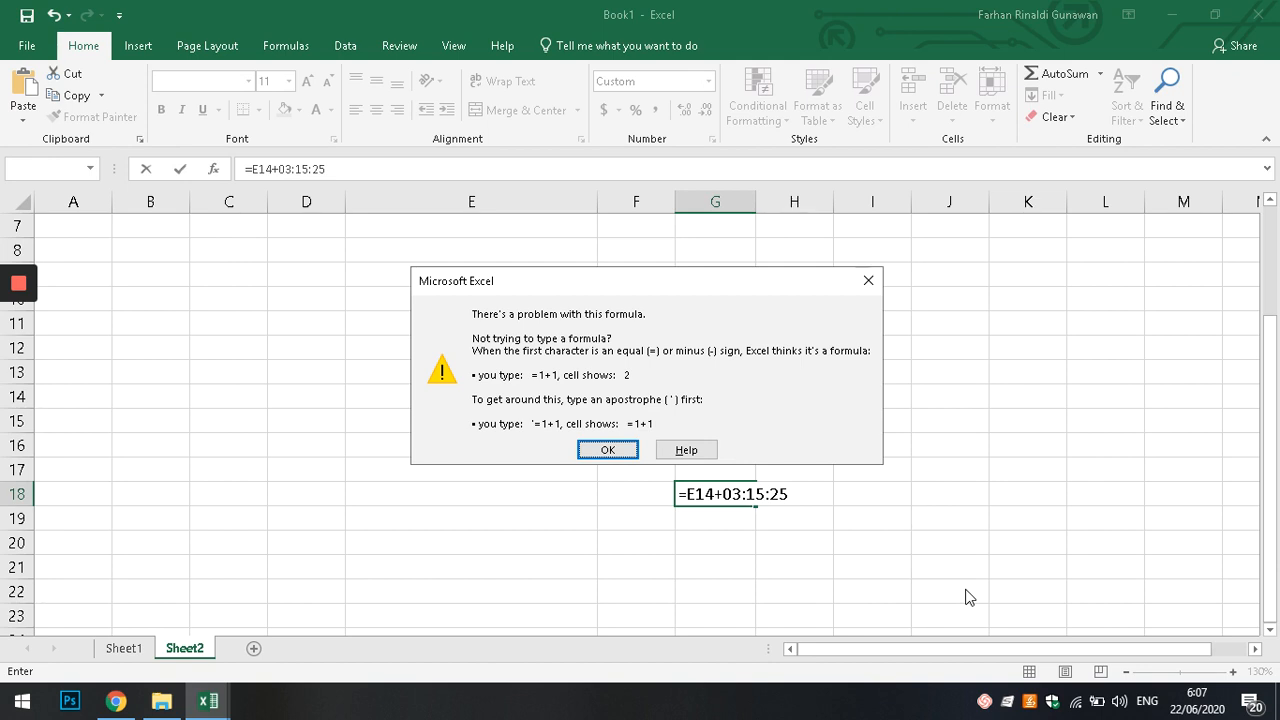
click(606, 450)
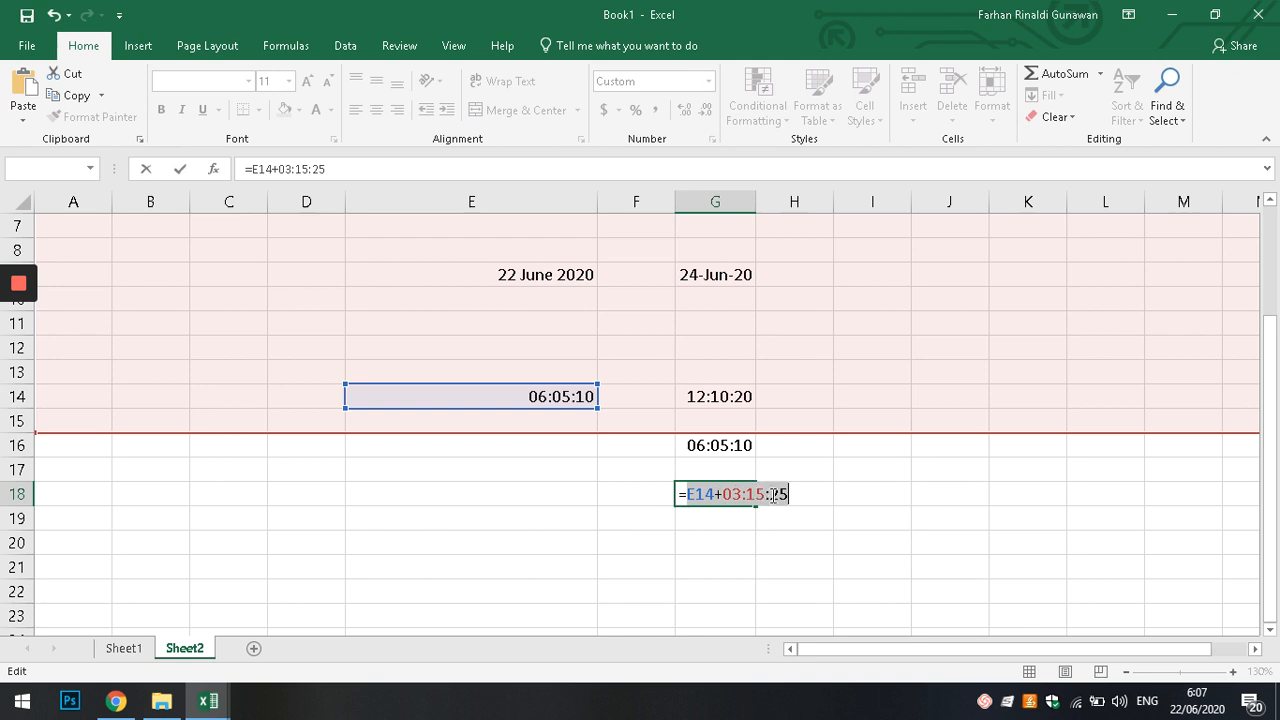
Put the added time in quotation marks so the formula in G18 reads =E14+"03:15:25".
click(722, 492)
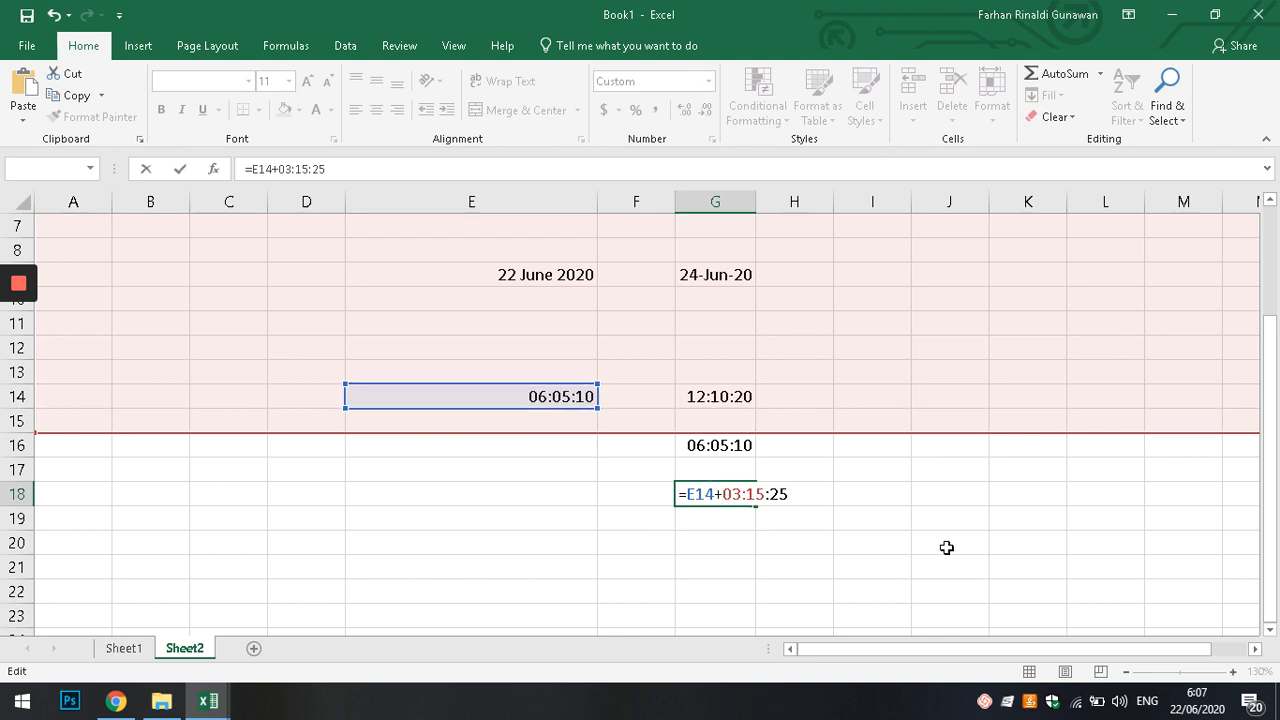
text(")
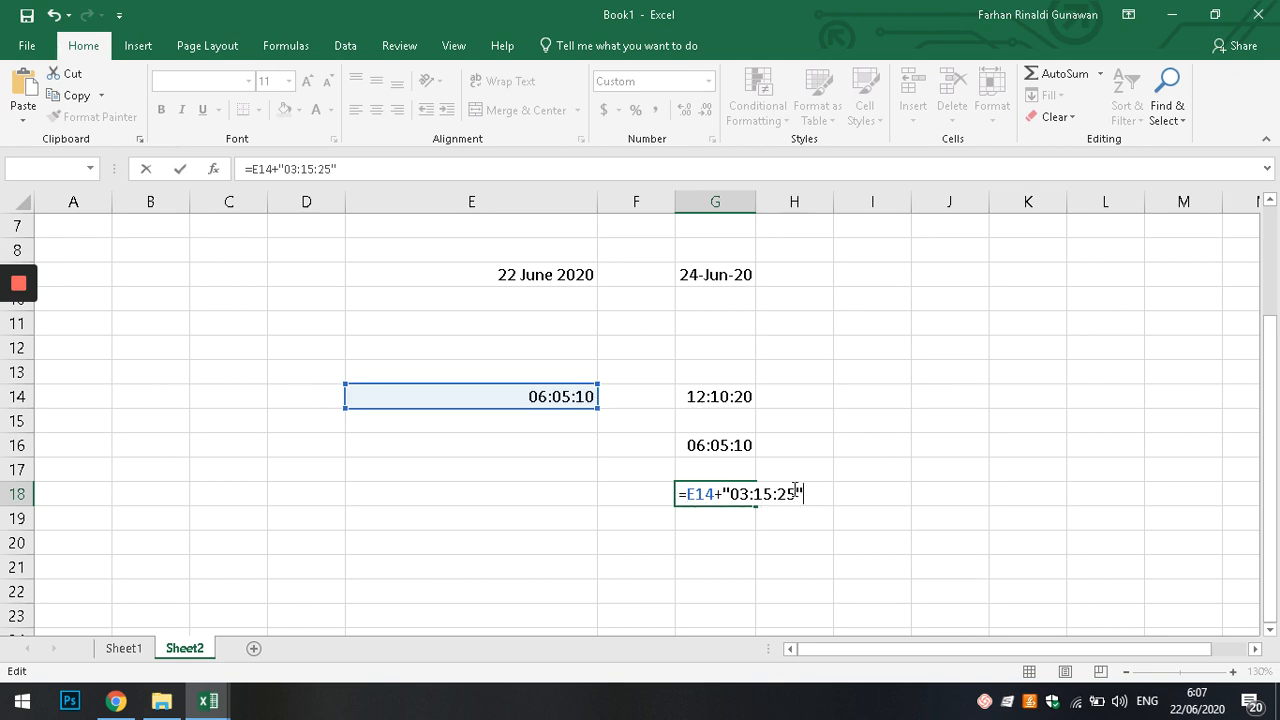
key(Return)
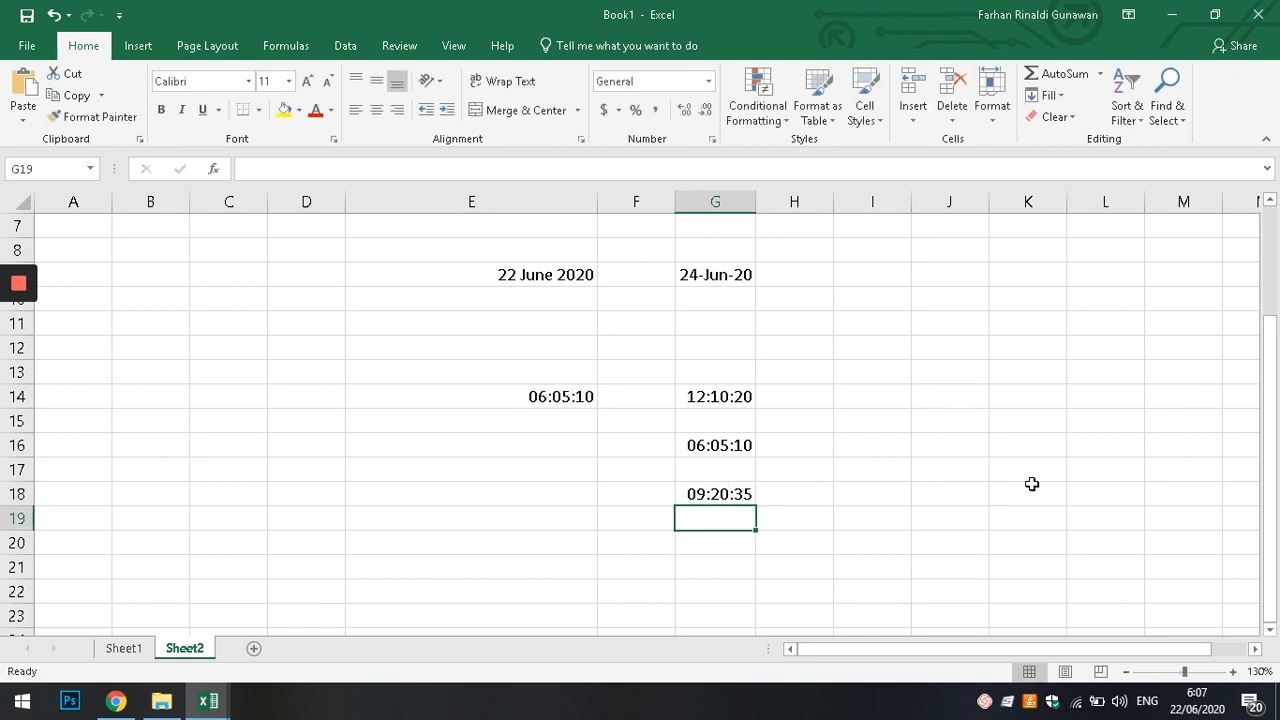
click(723, 545)
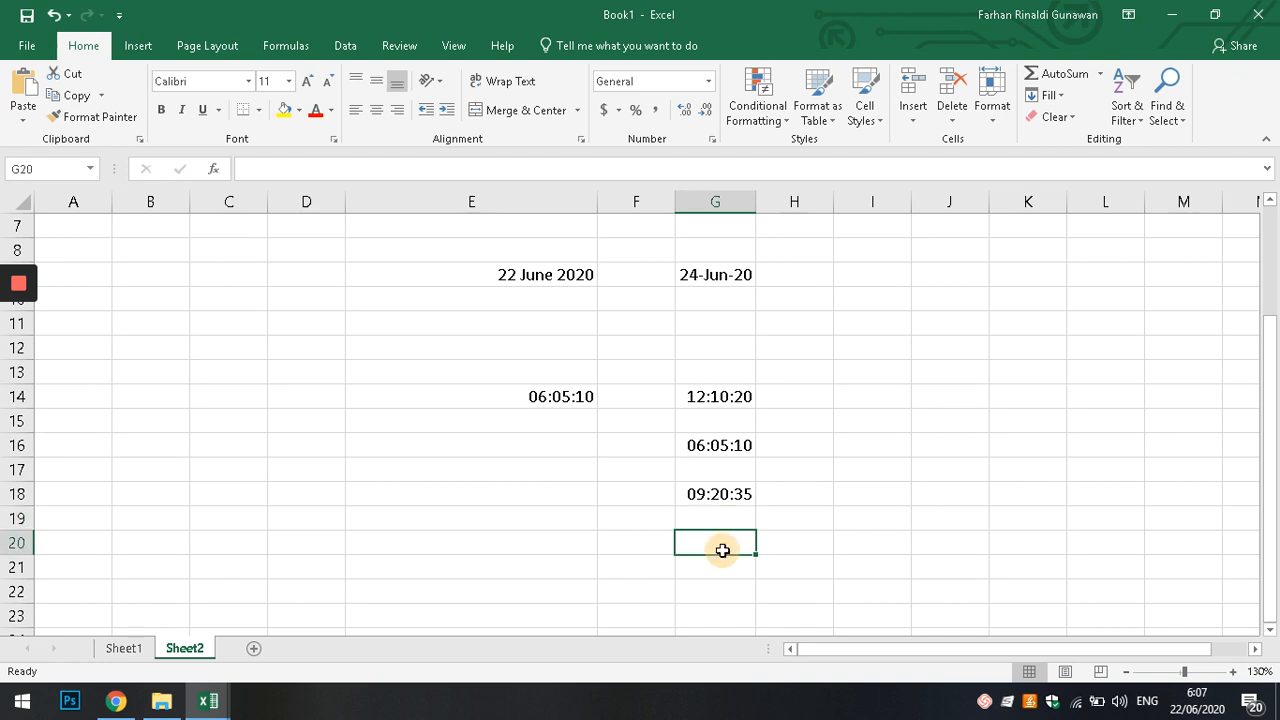
click(713, 492)
click(548, 396)
click(858, 500)
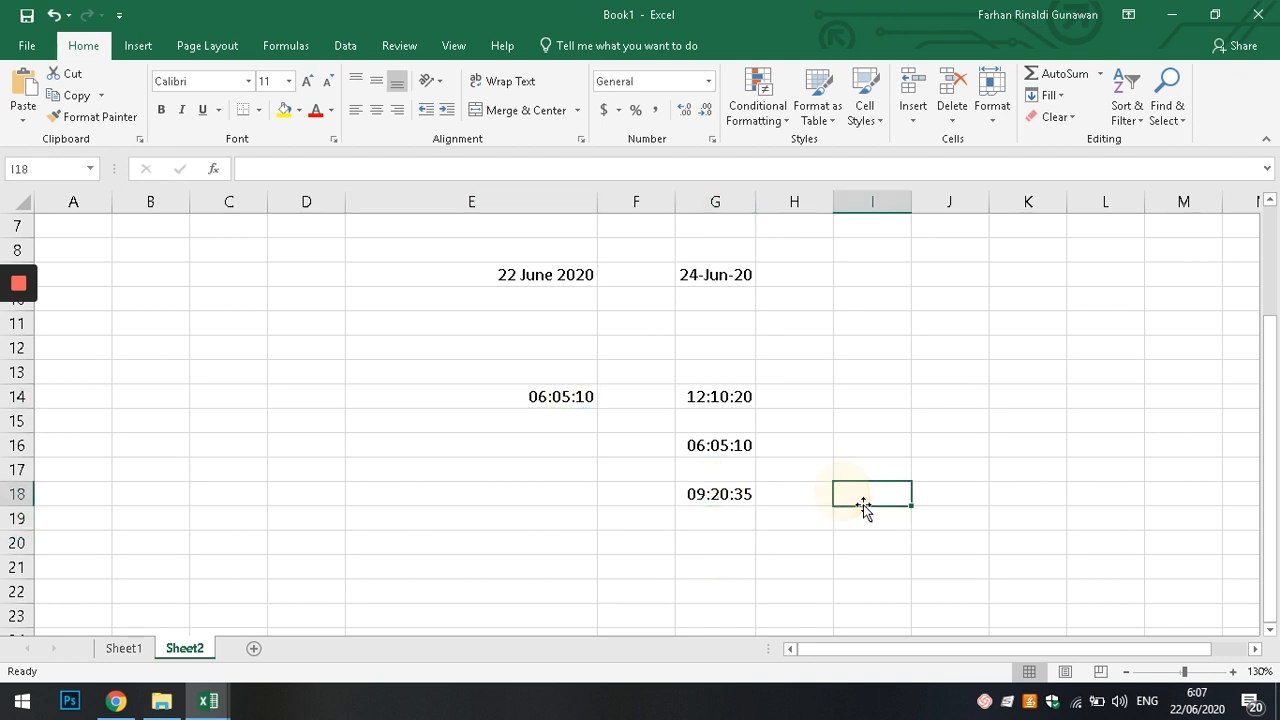
Apply the comma style to the time in E14 and switch its number format to General.
click(704, 444)
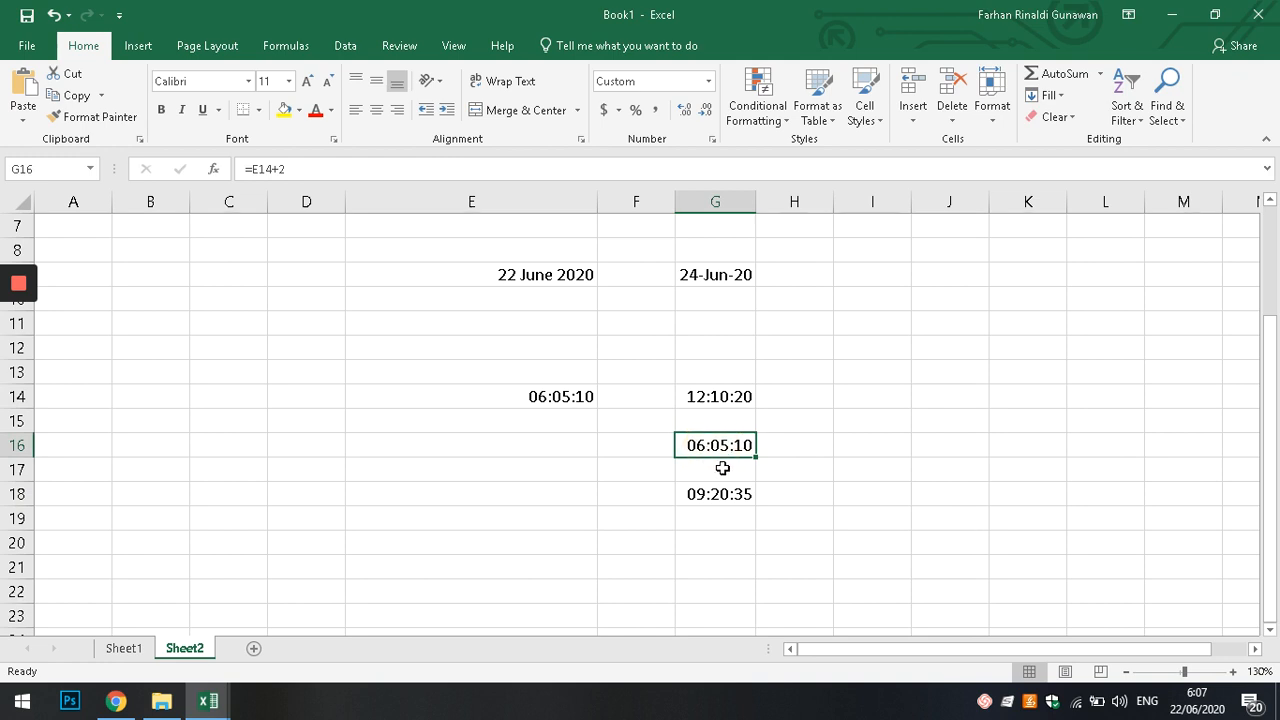
click(887, 407)
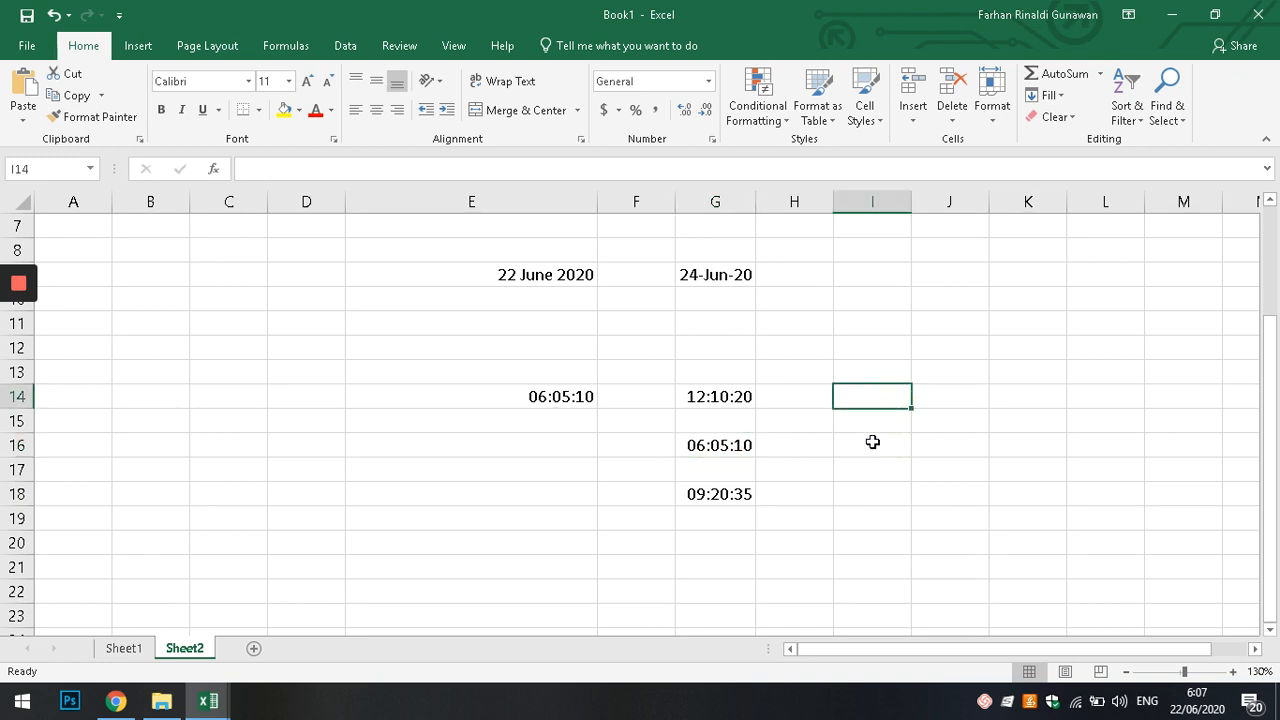
click(720, 398)
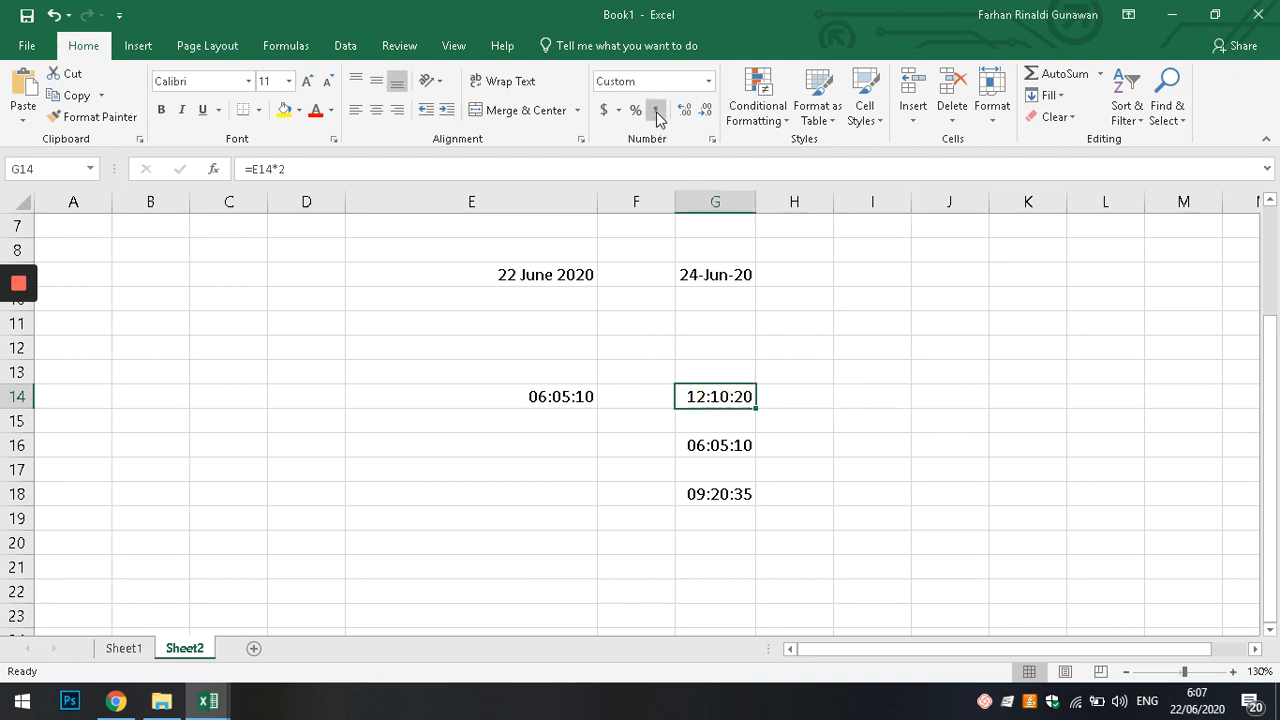
click(549, 395)
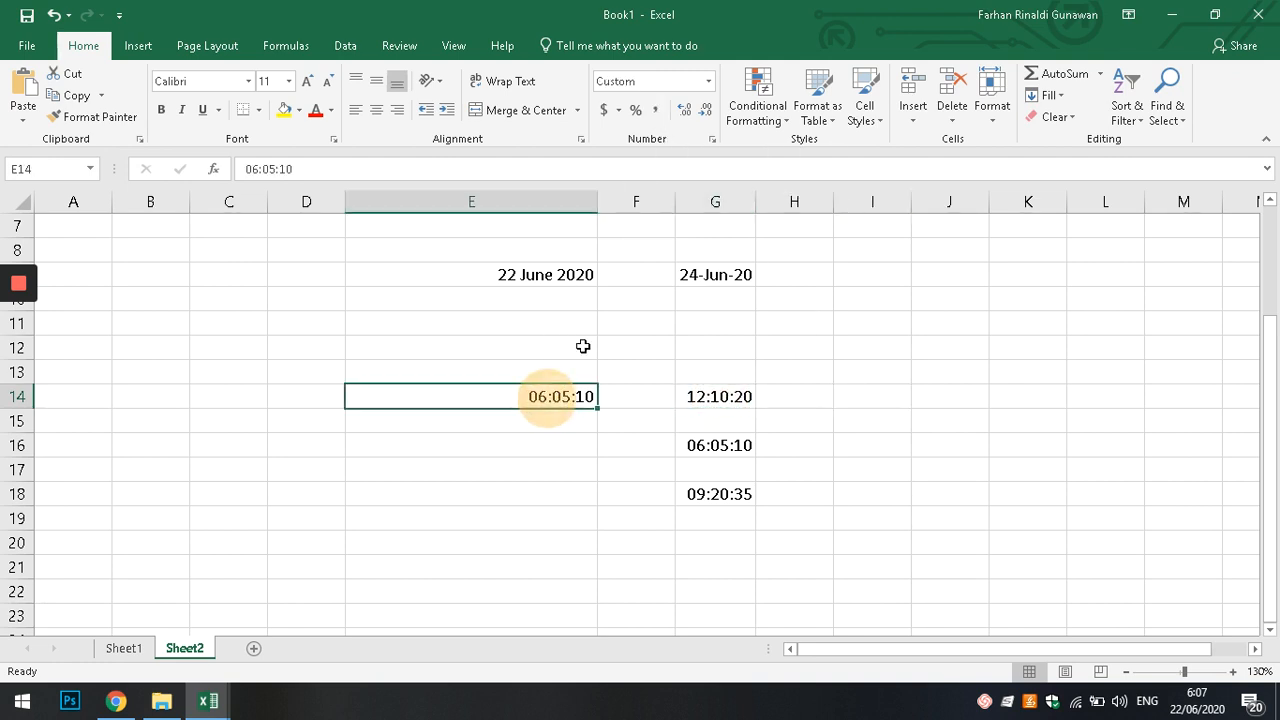
click(655, 110)
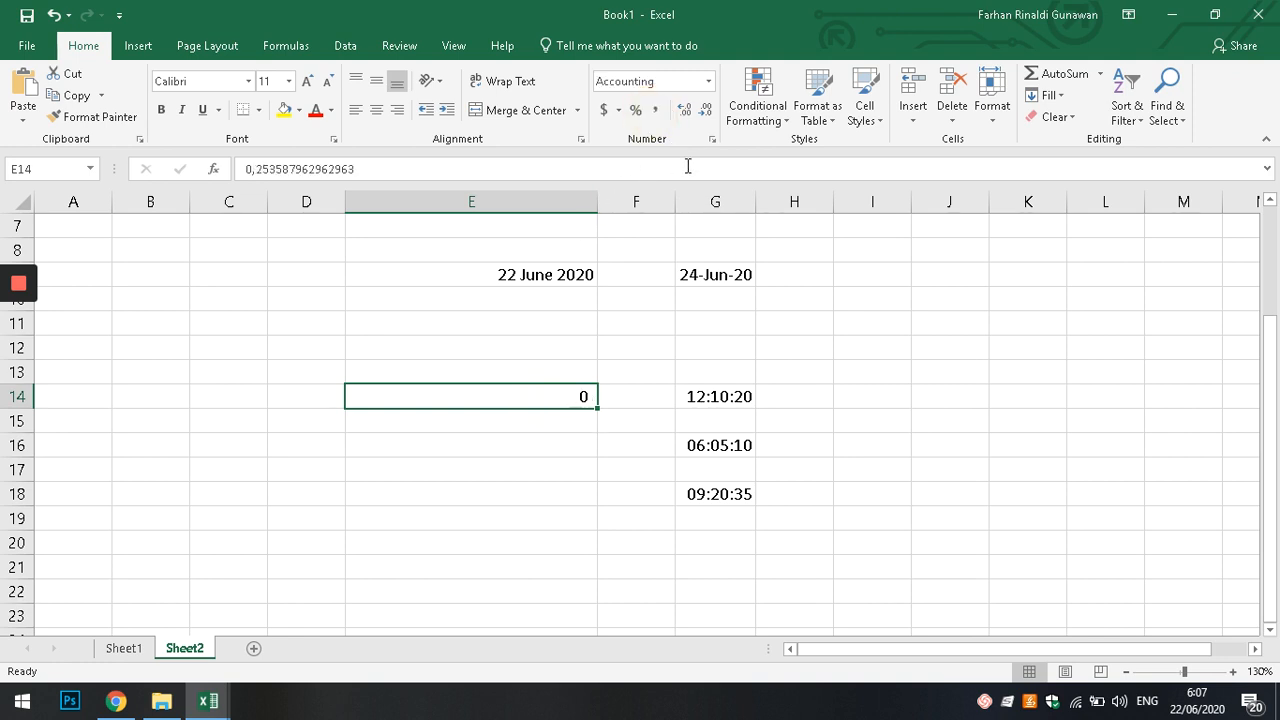
click(708, 81)
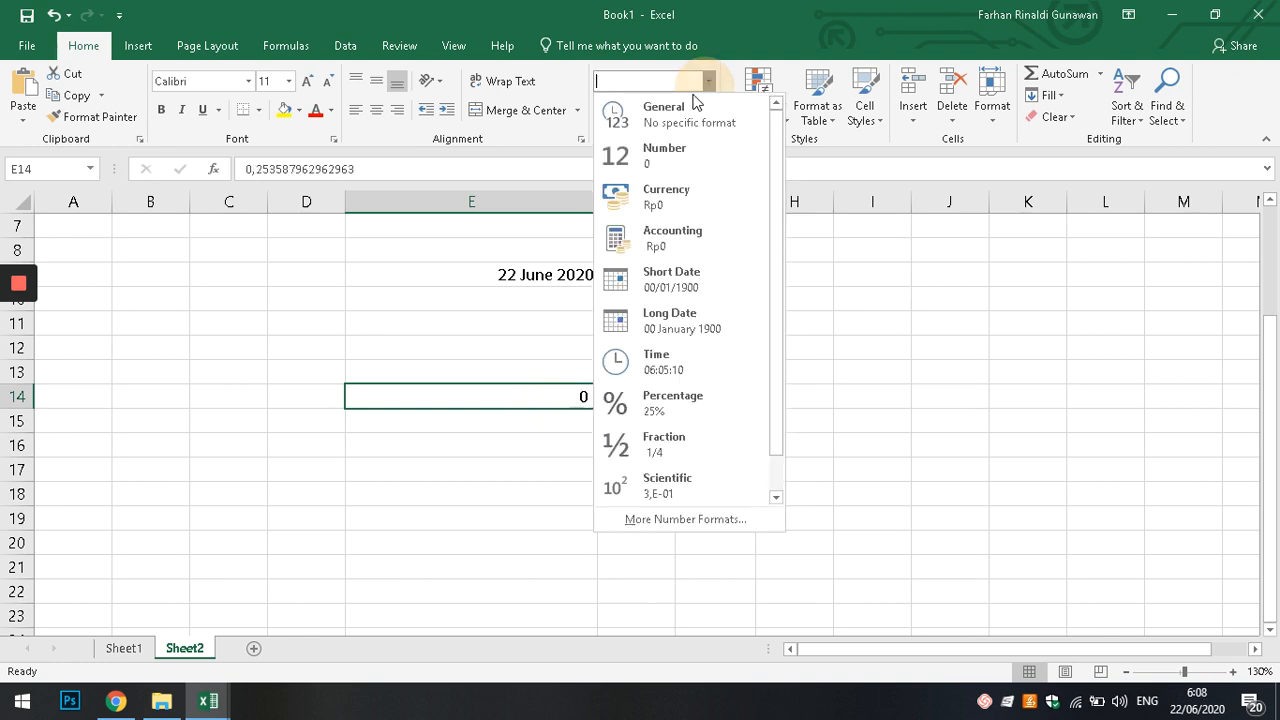
click(690, 106)
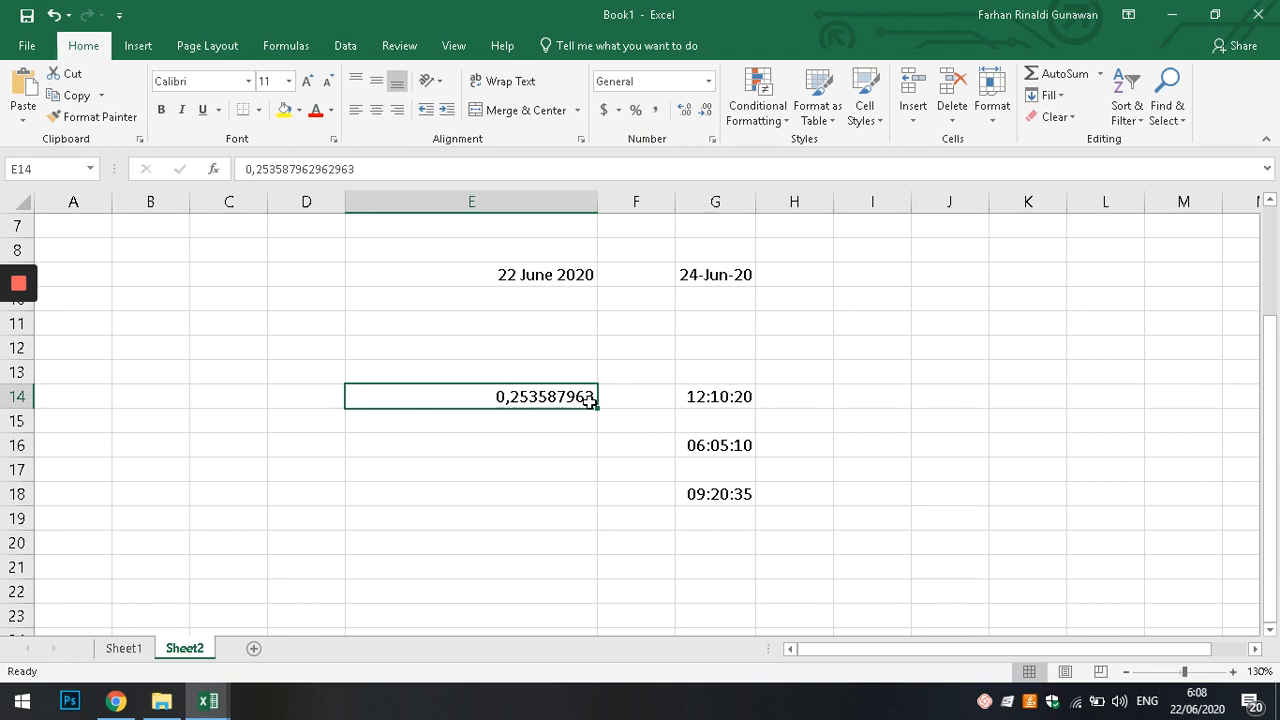
Set the number format of G16 to General and inspect its formula.
click(732, 446)
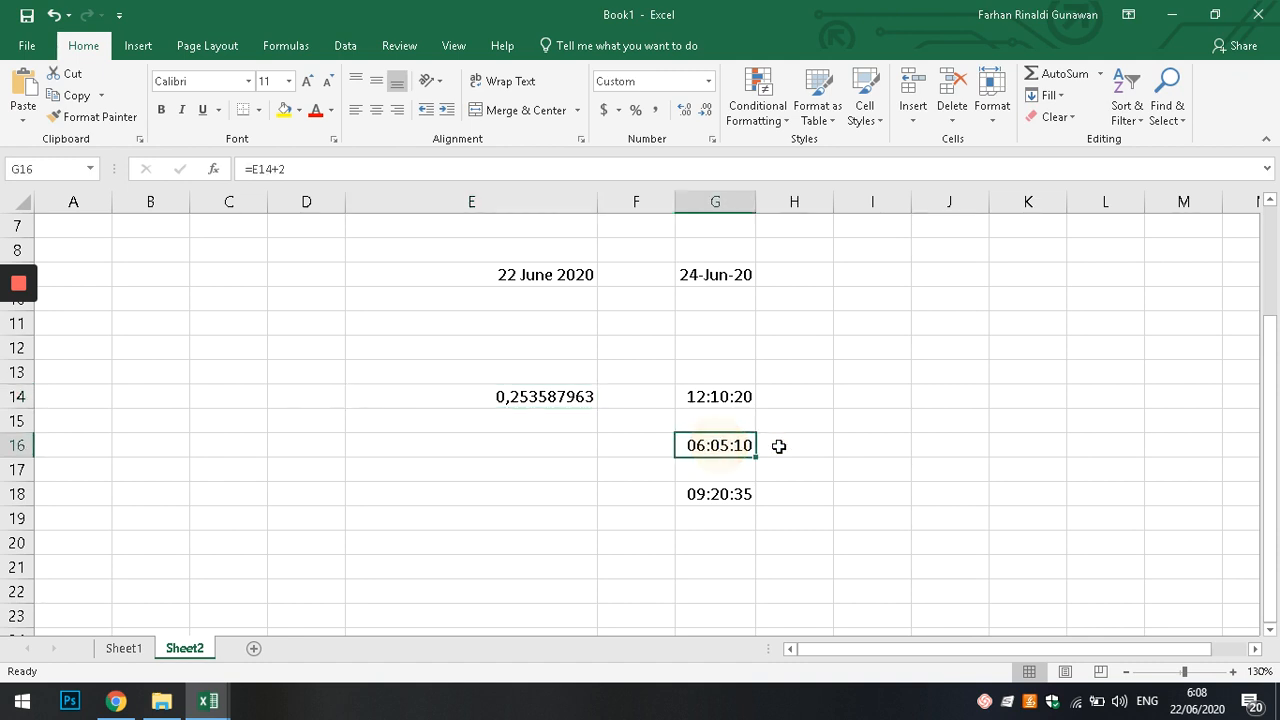
click(708, 81)
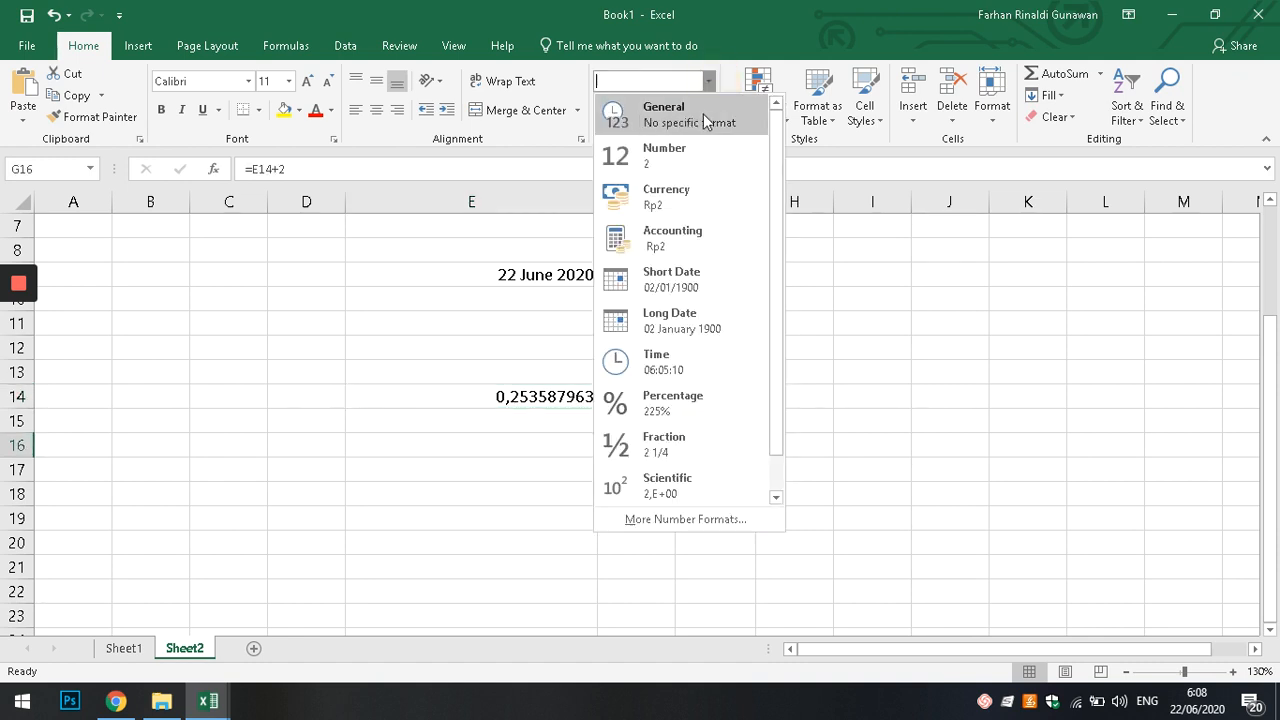
click(693, 120)
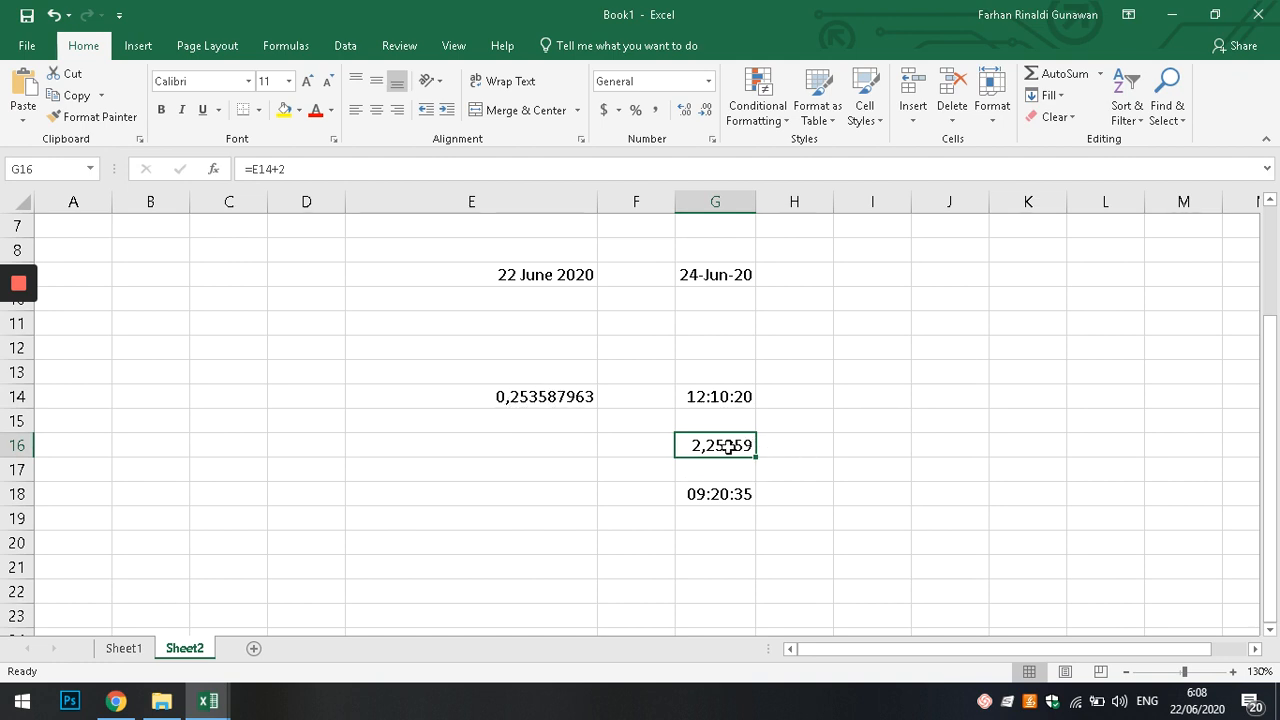
click(304, 169)
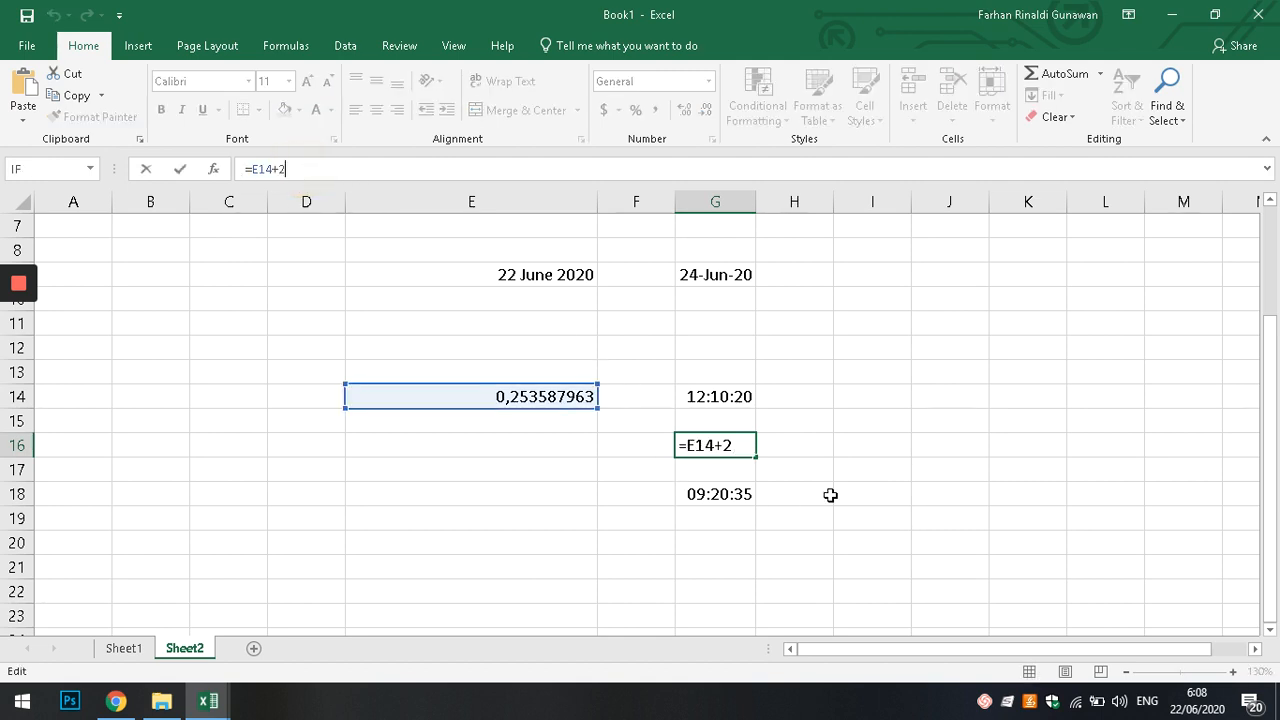
key(Escape)
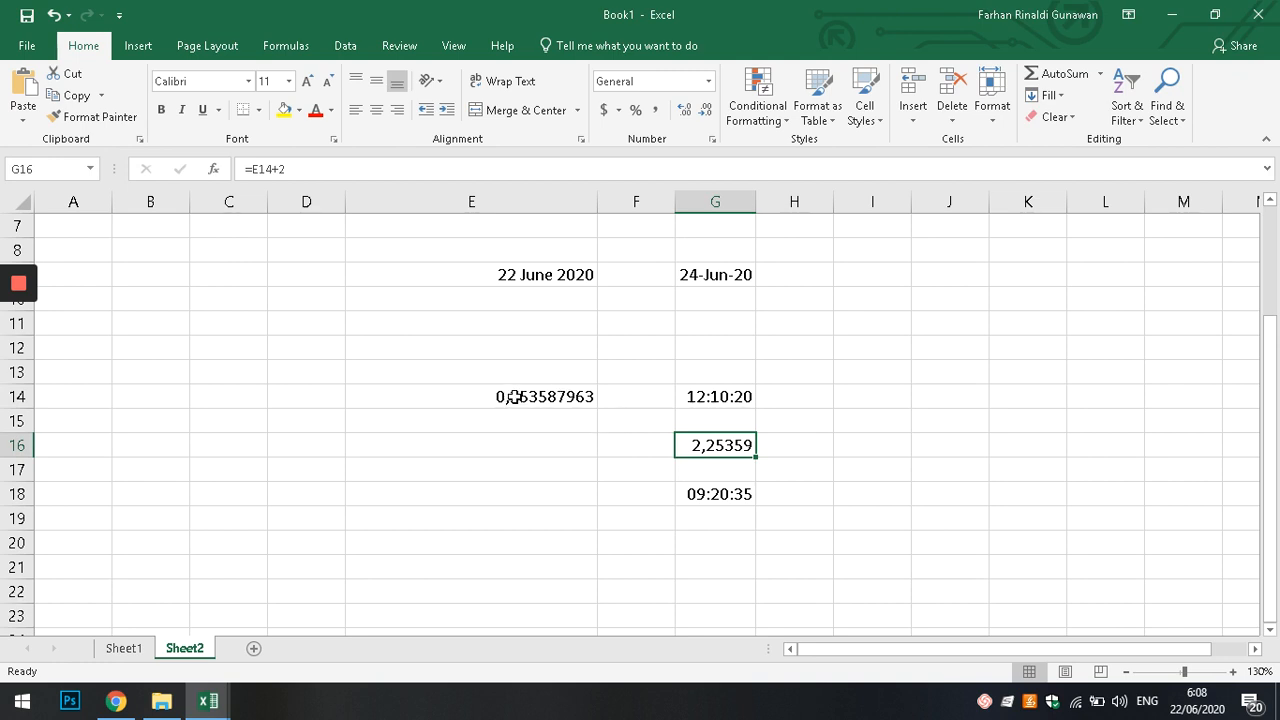
Enter the formula =G16+5 in cell H16.
click(800, 449)
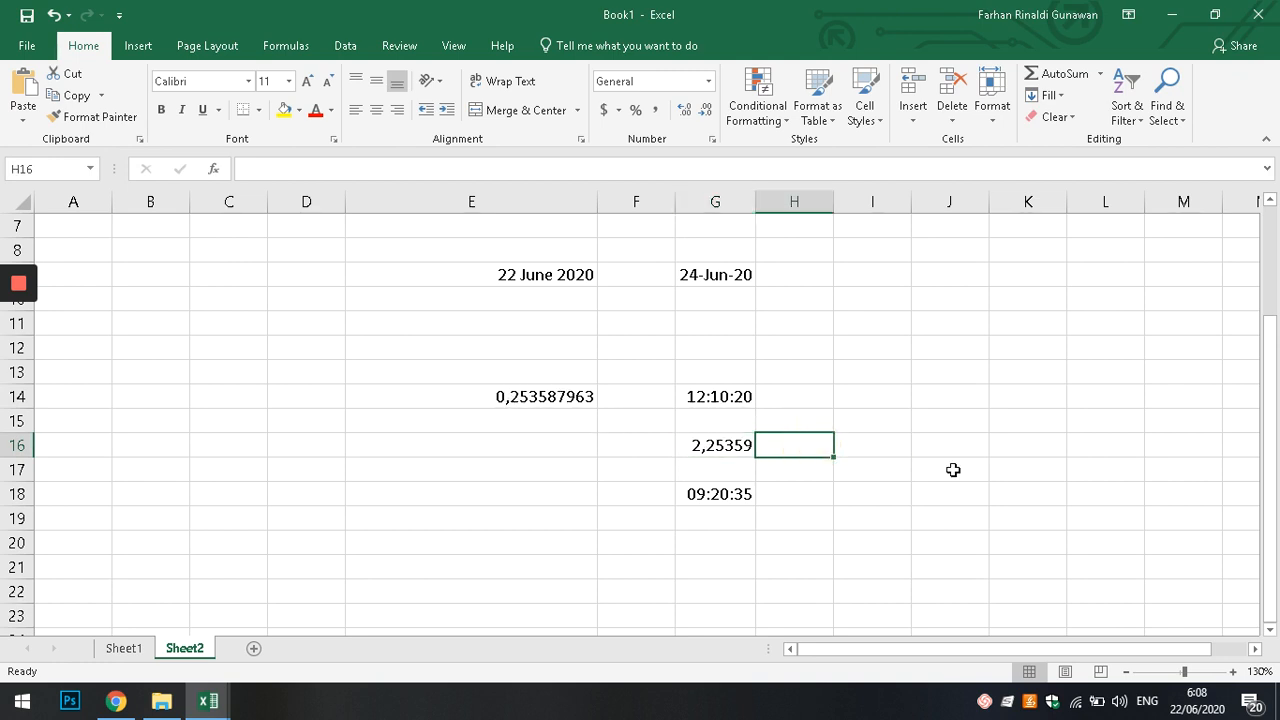
text(=)
key(Left)
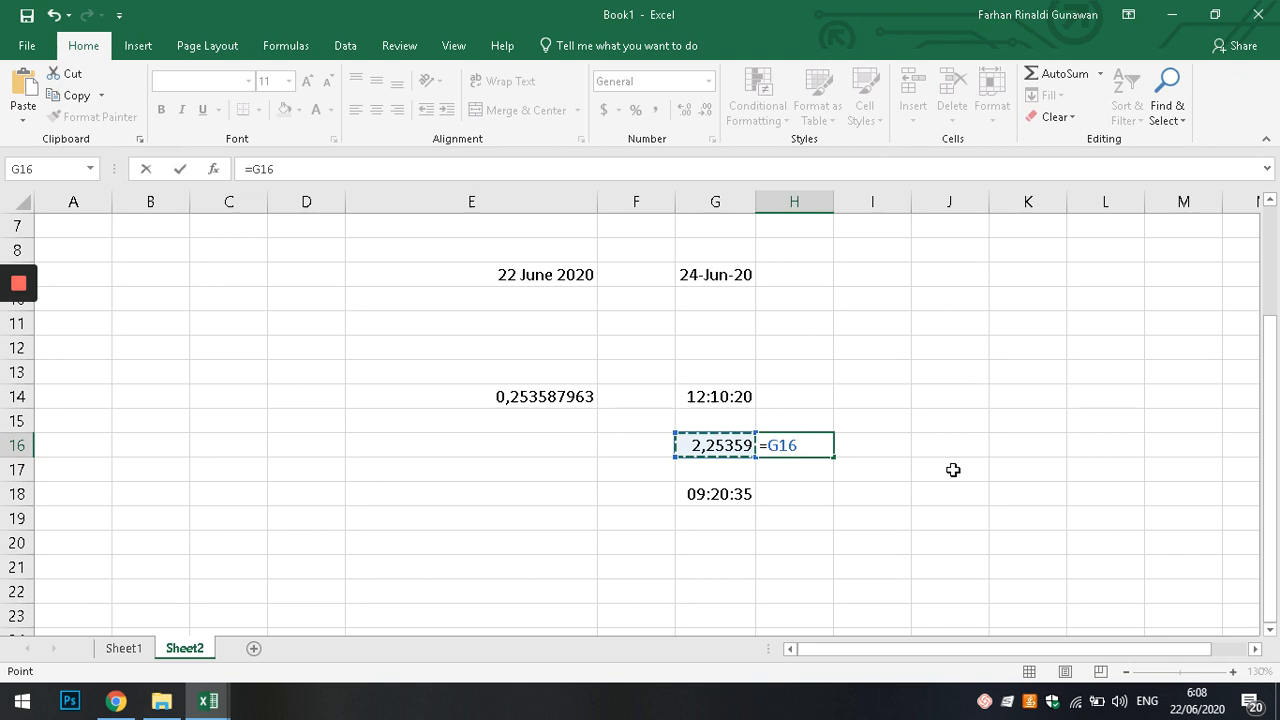
text(+5)
key(Return)
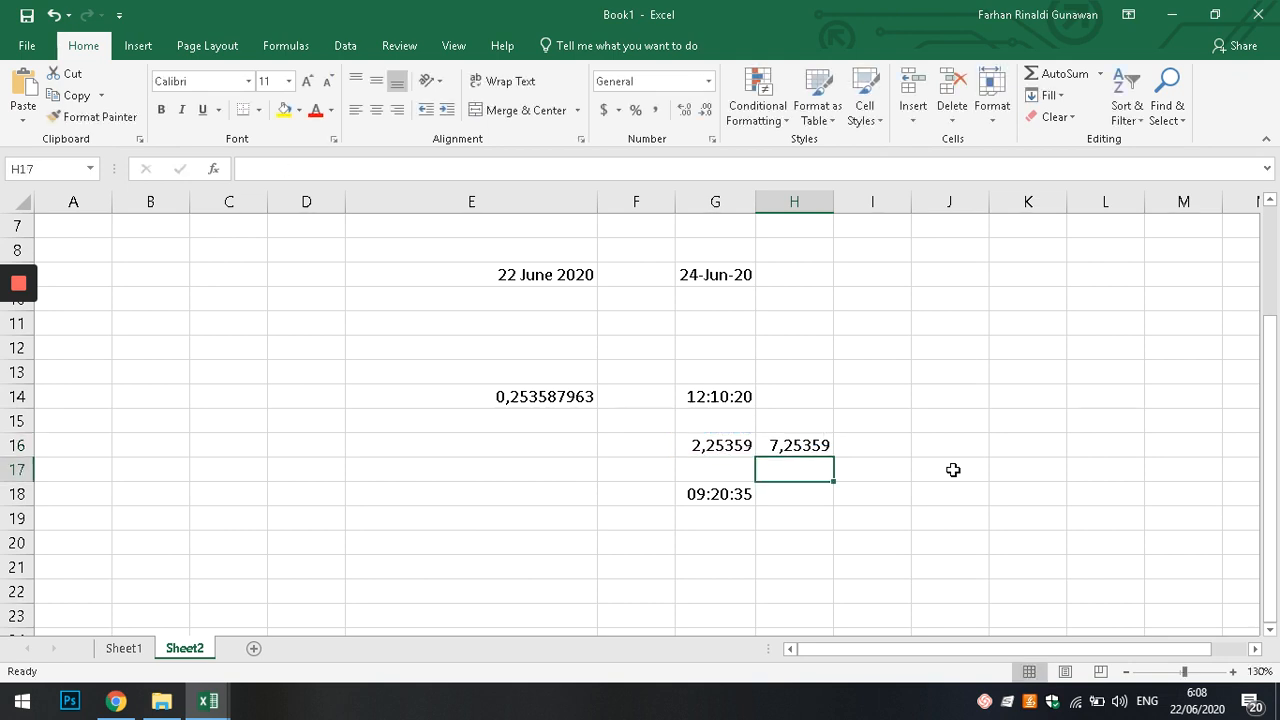
key(Up)
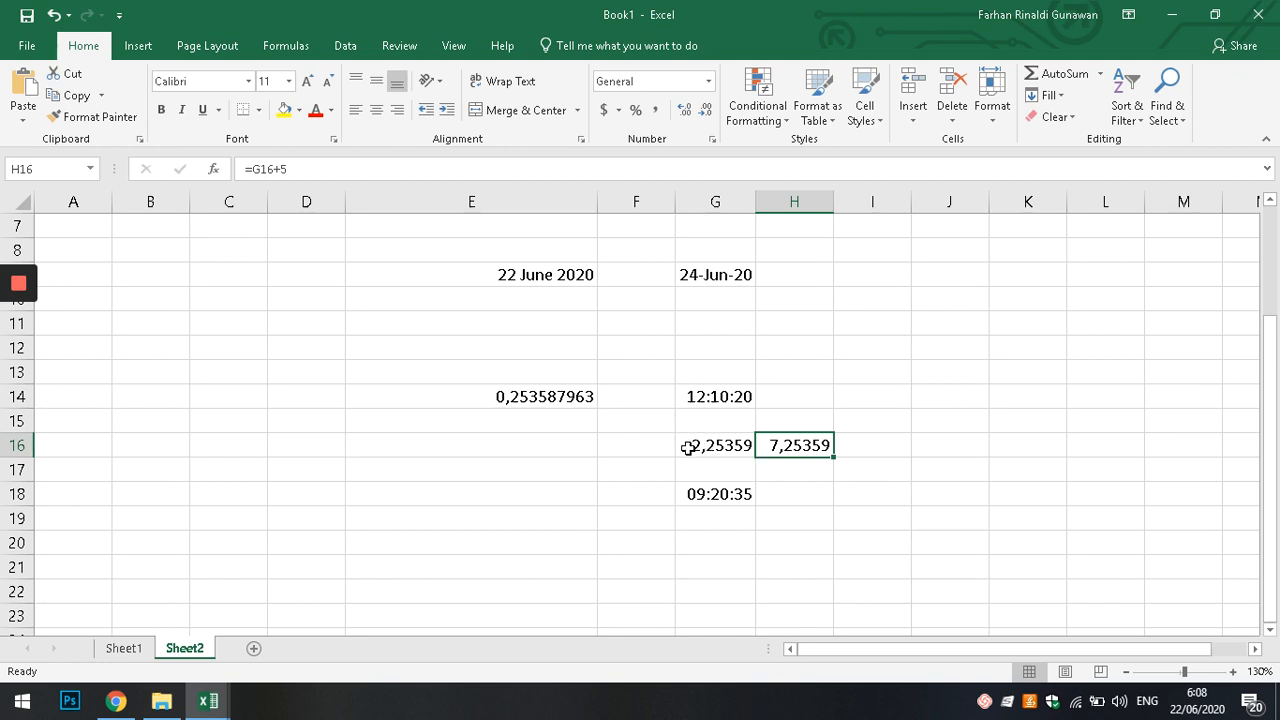
Clear the formula in H16 and set the number format of G16 to Time.
click(887, 446)
click(808, 449)
click(722, 447)
click(708, 81)
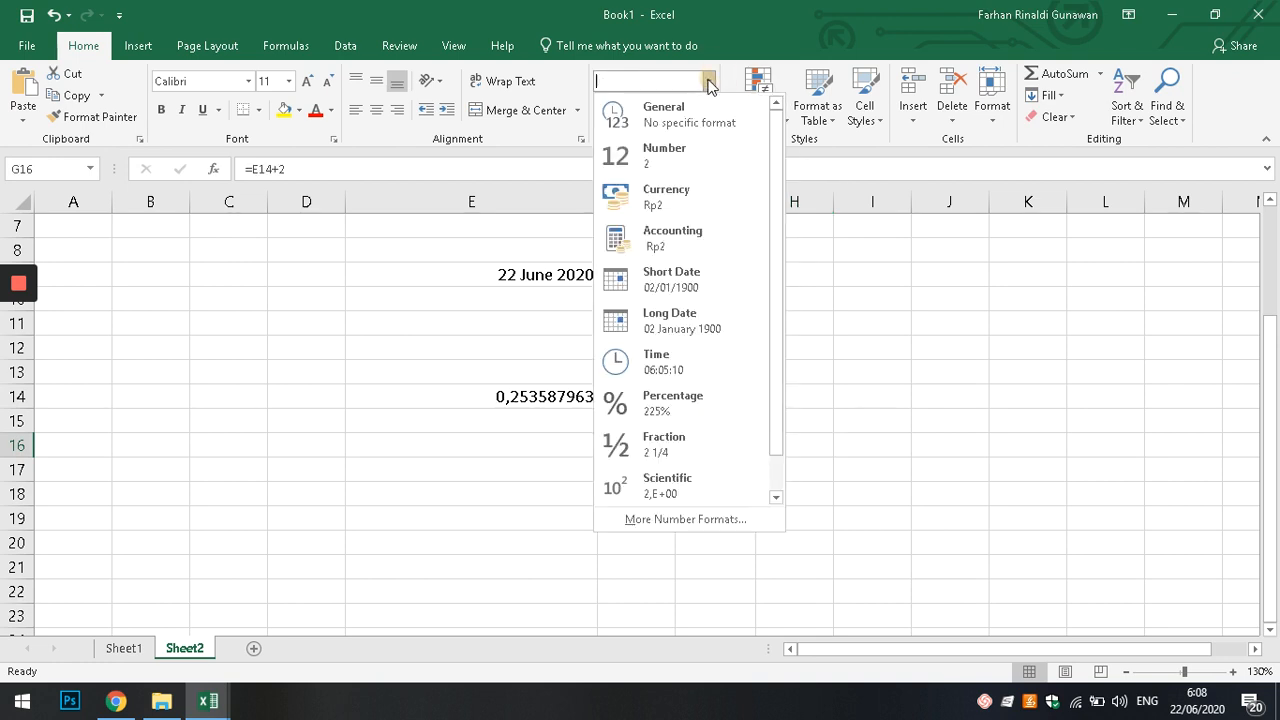
click(695, 362)
click(868, 492)
Set the number format of cell E14 to Time.
click(565, 396)
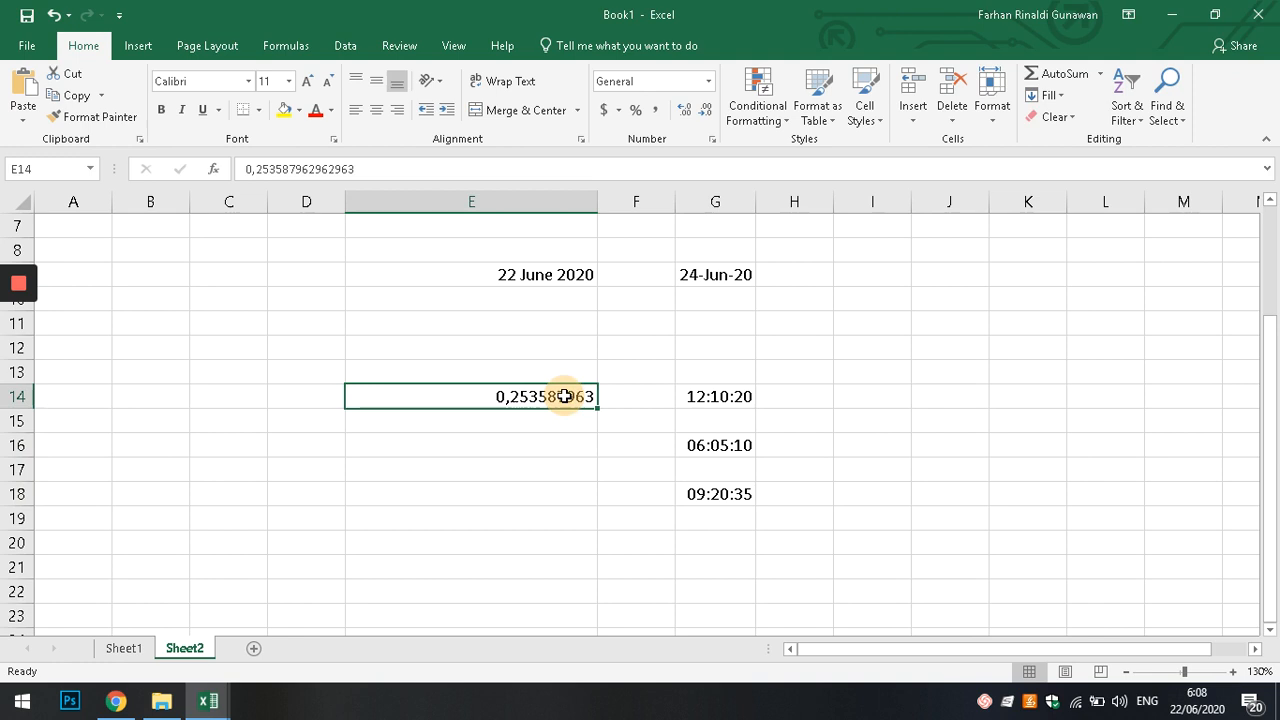
click(708, 81)
click(668, 360)
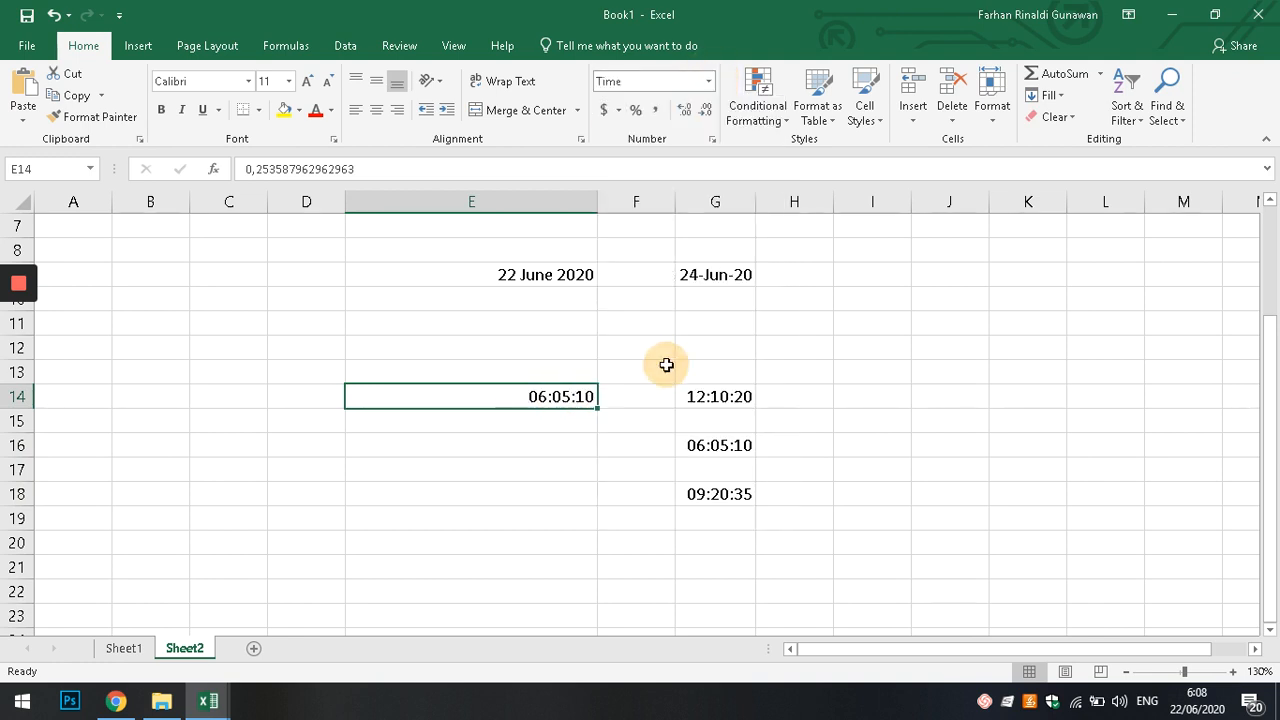
click(883, 440)
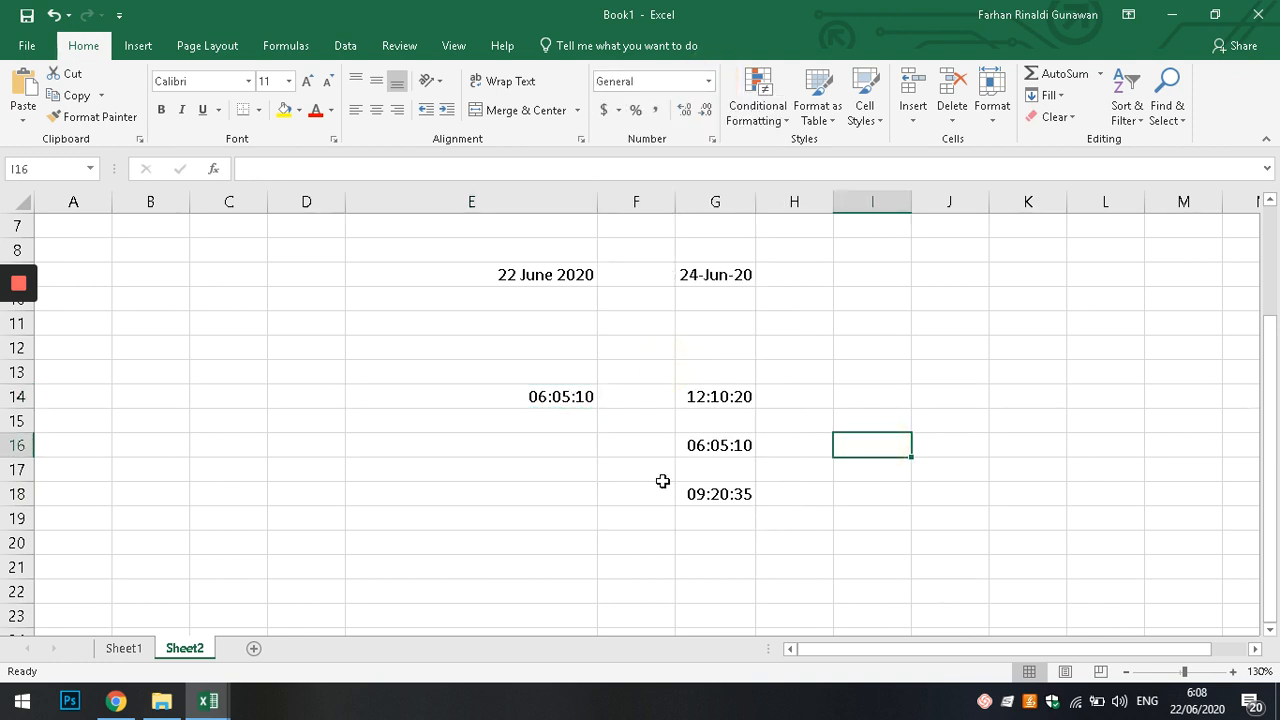
Format the date in E9 with the Date type "Wednesday, 14 March 2012", keeping the English (Indonesia) locale.
scroll(578, 475, up, 2)
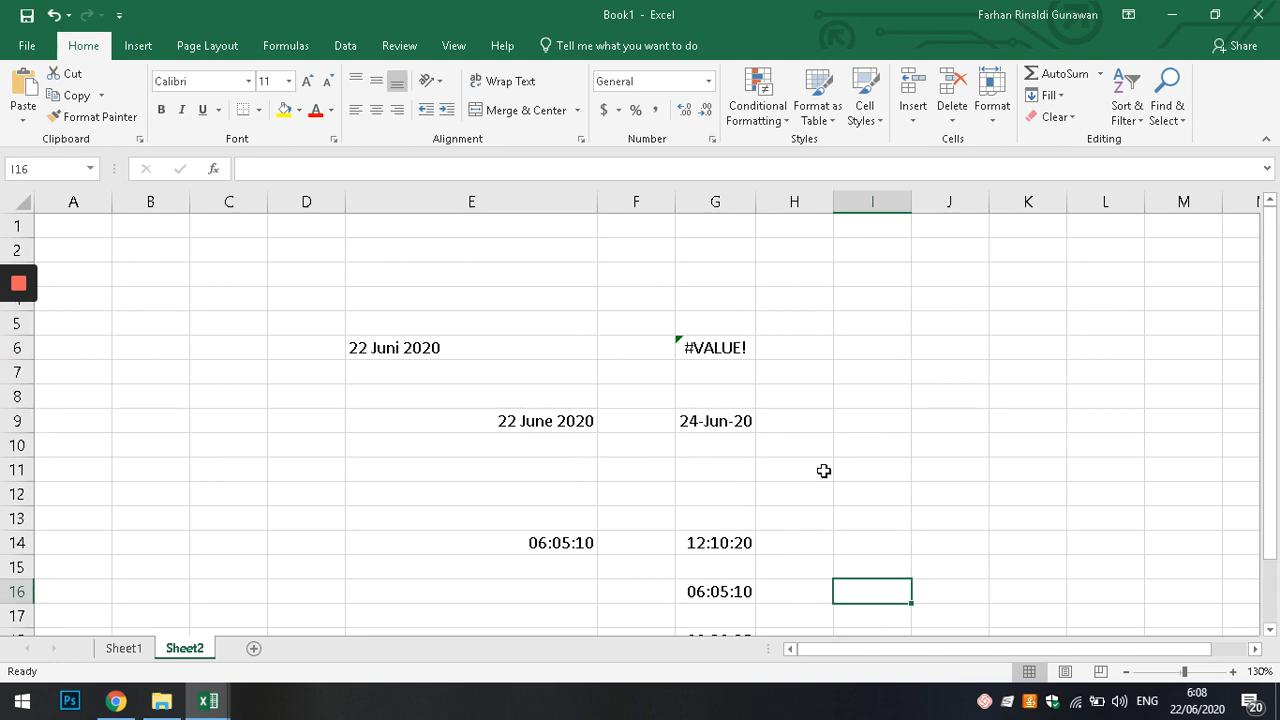
scroll(821, 473, down, 1)
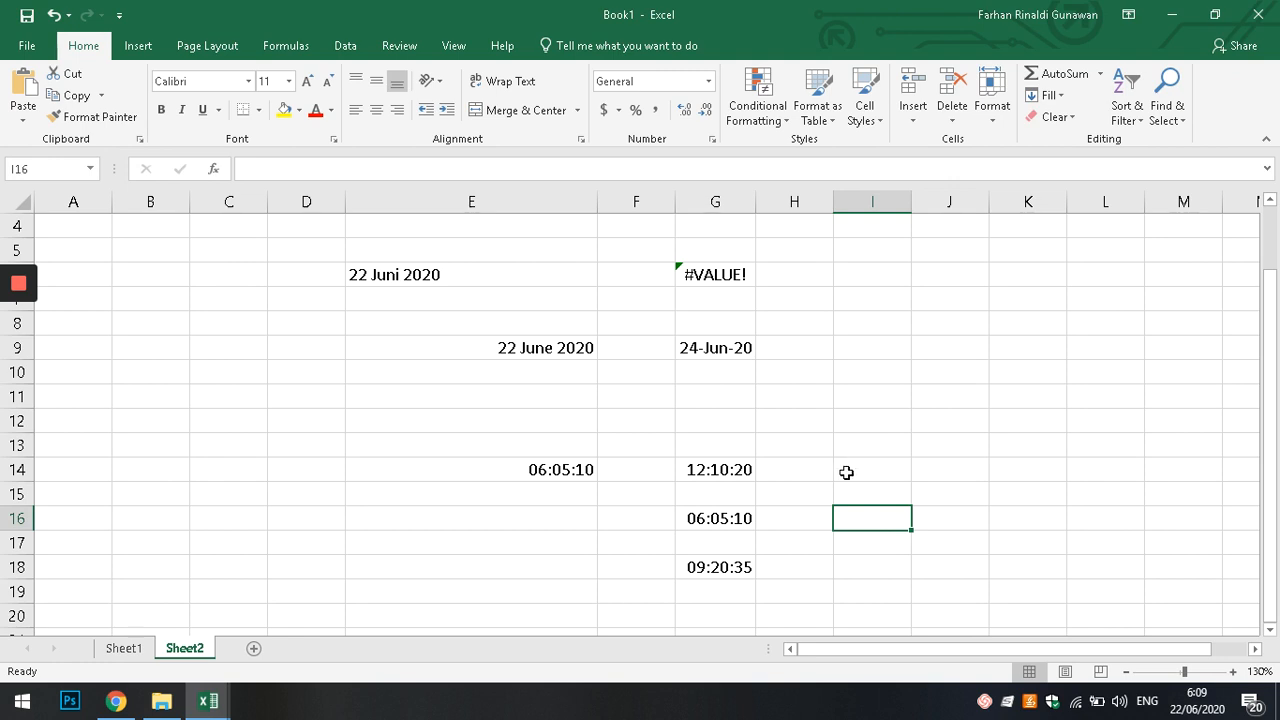
scroll(531, 448, up, 1)
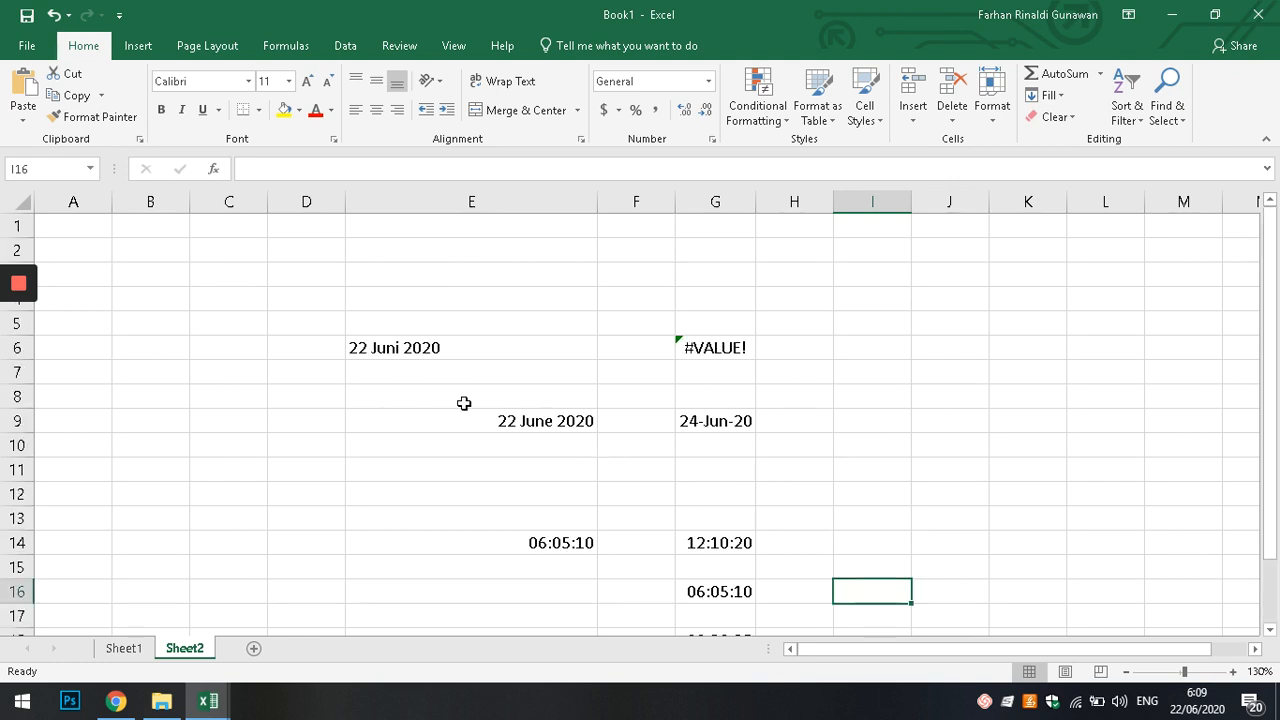
click(533, 422)
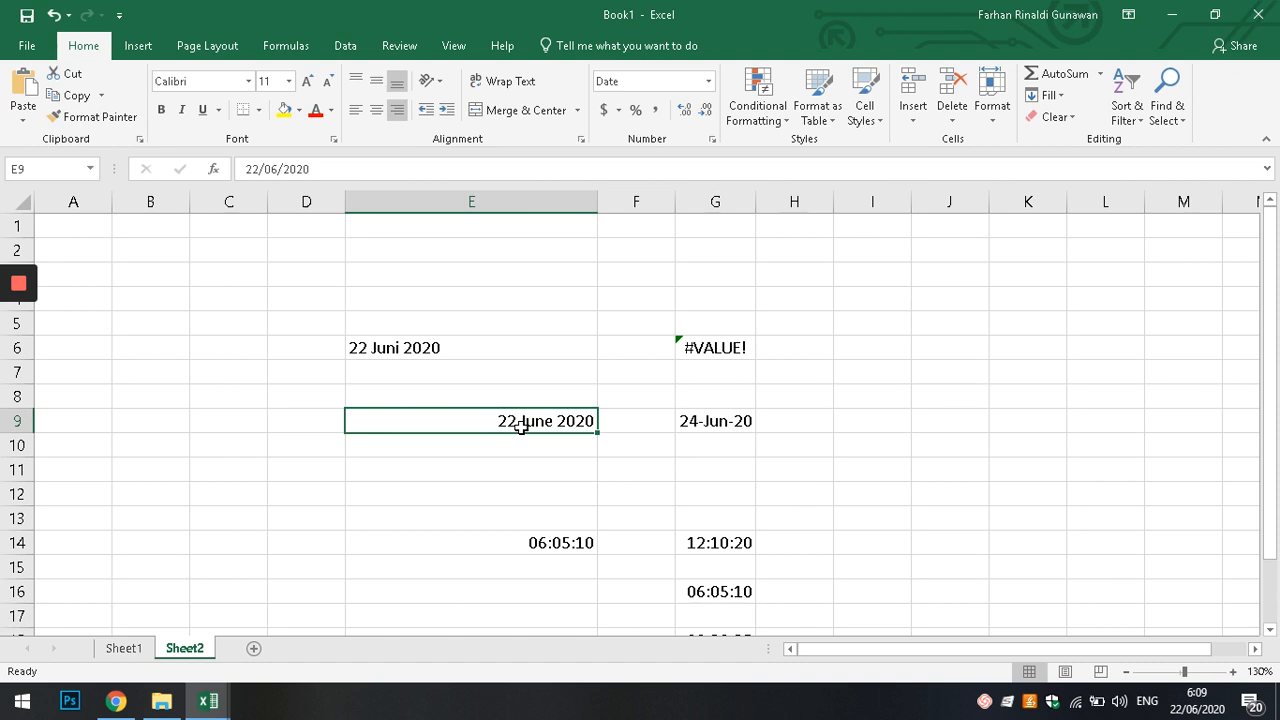
click(708, 81)
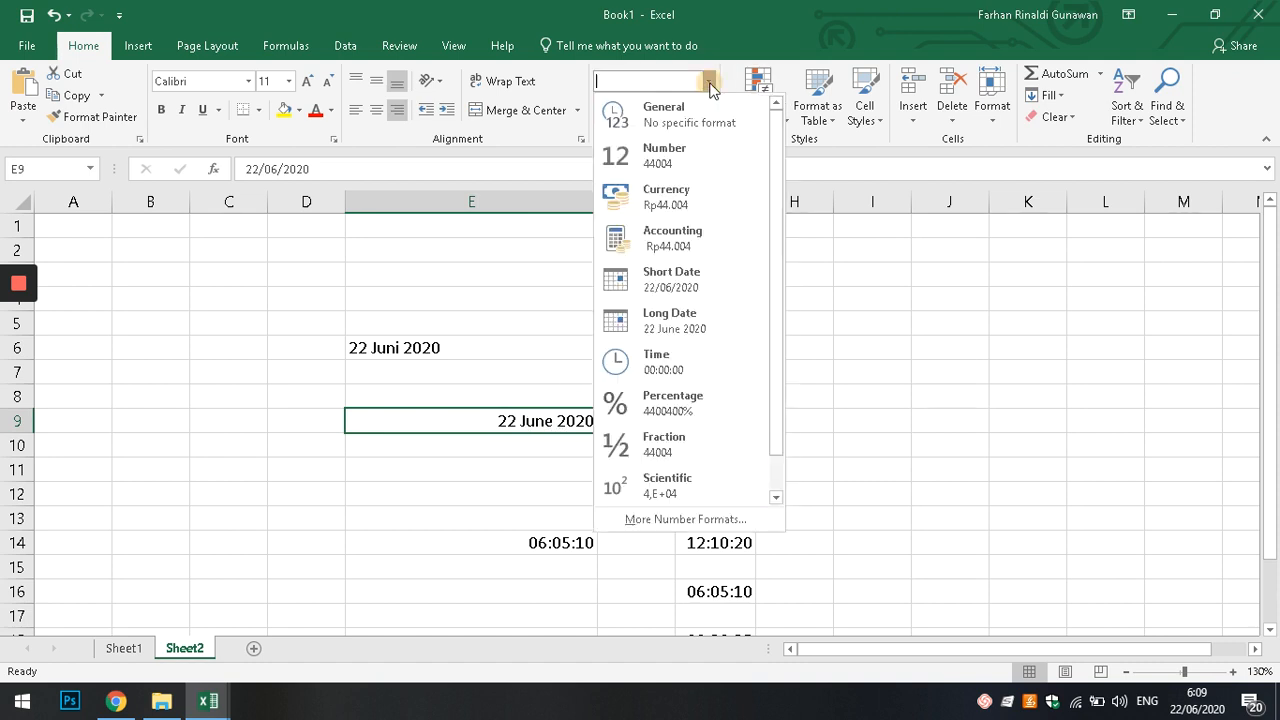
scroll(684, 428, down, 1)
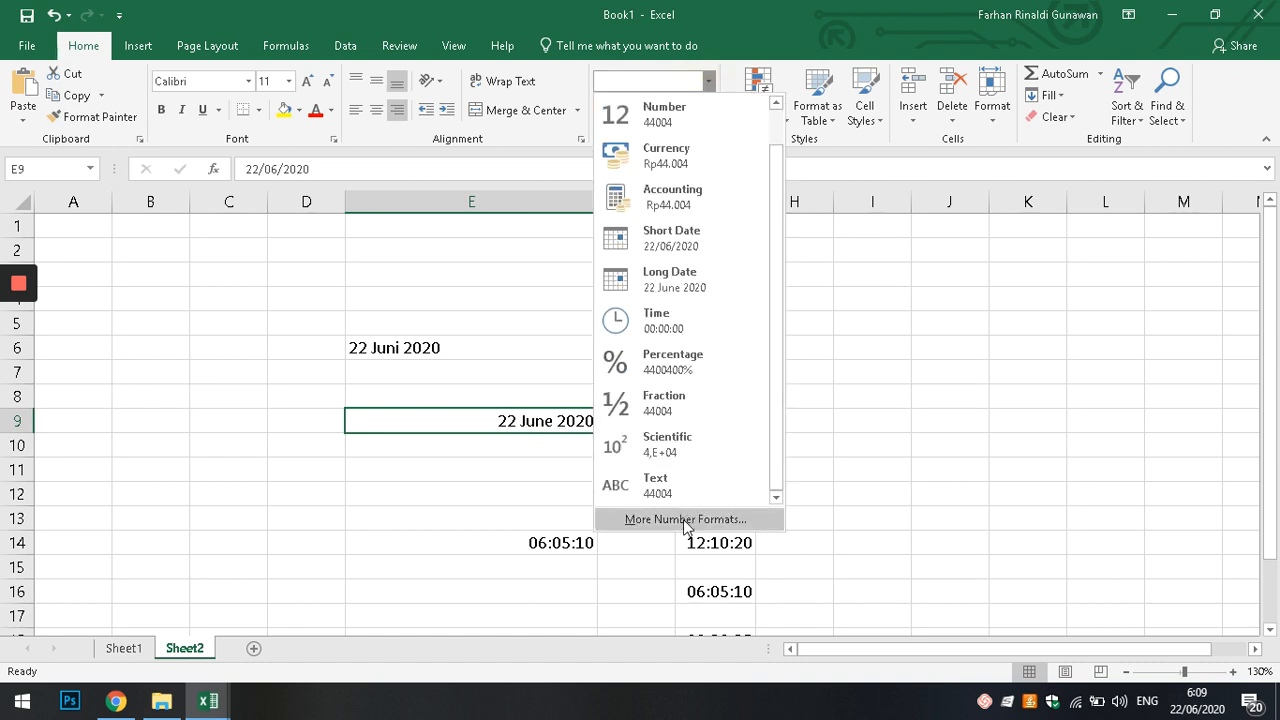
click(687, 519)
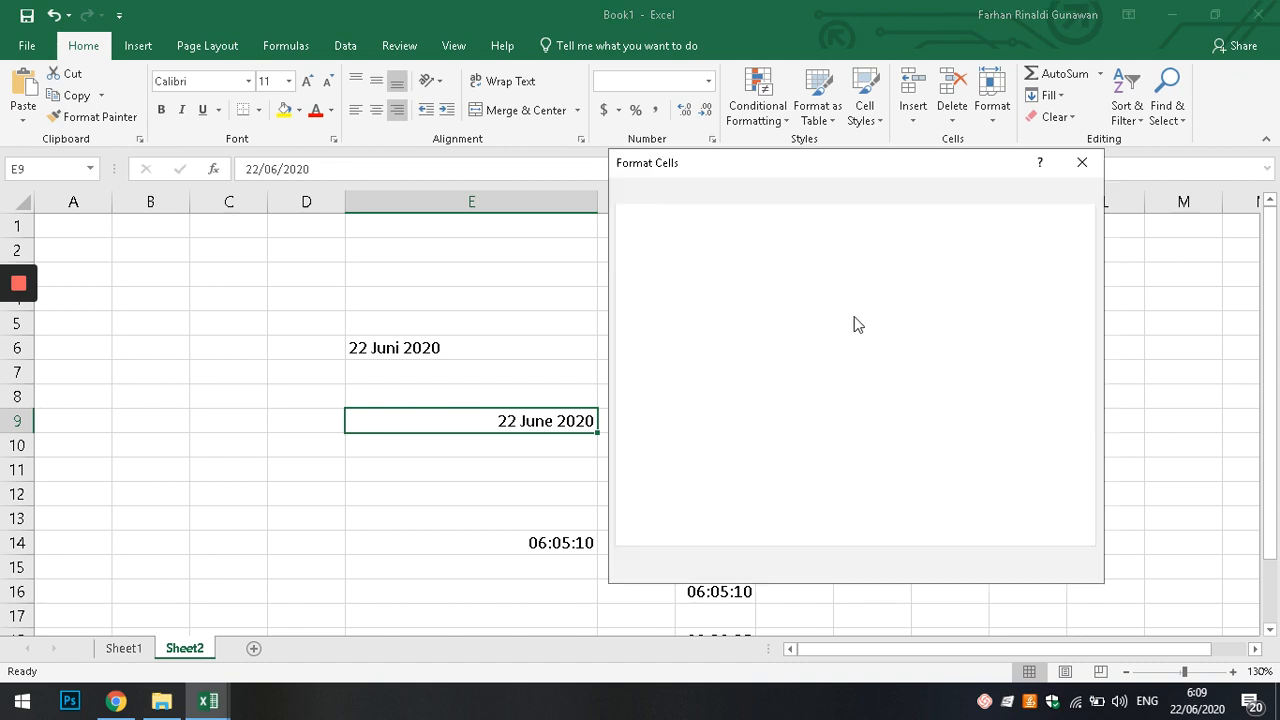
drag(793, 162, 841, 134)
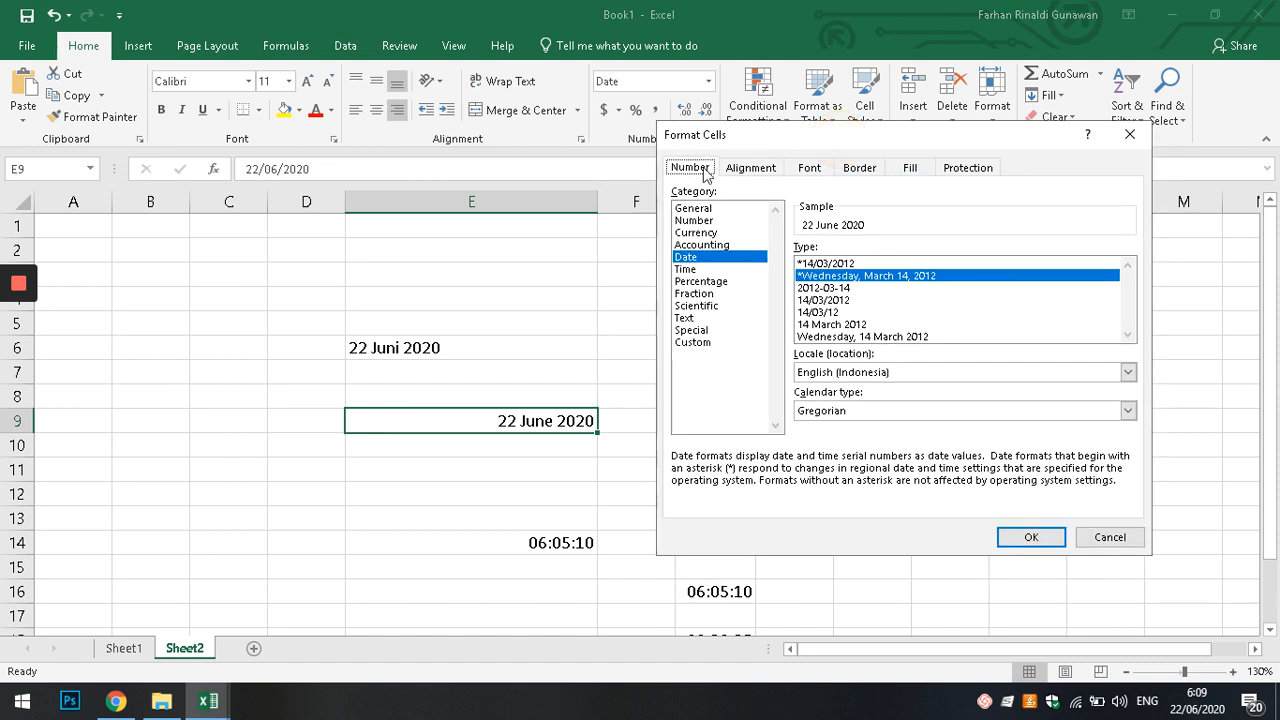
click(701, 343)
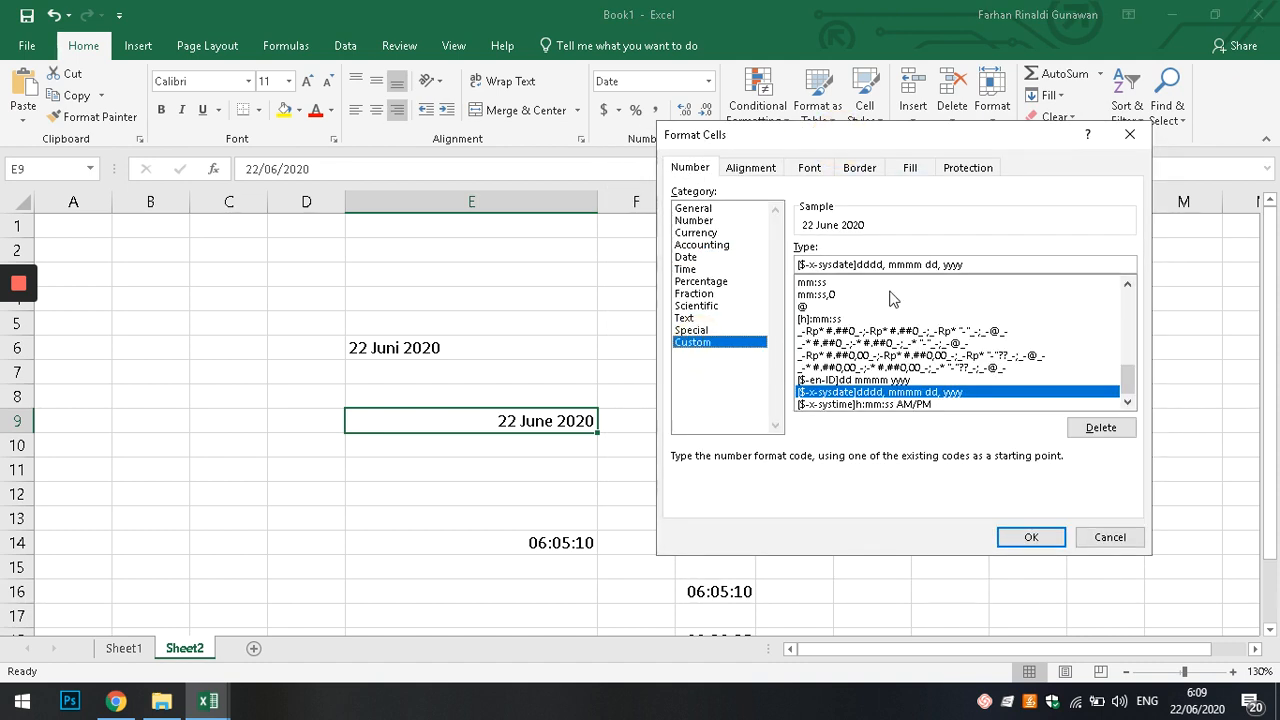
click(702, 258)
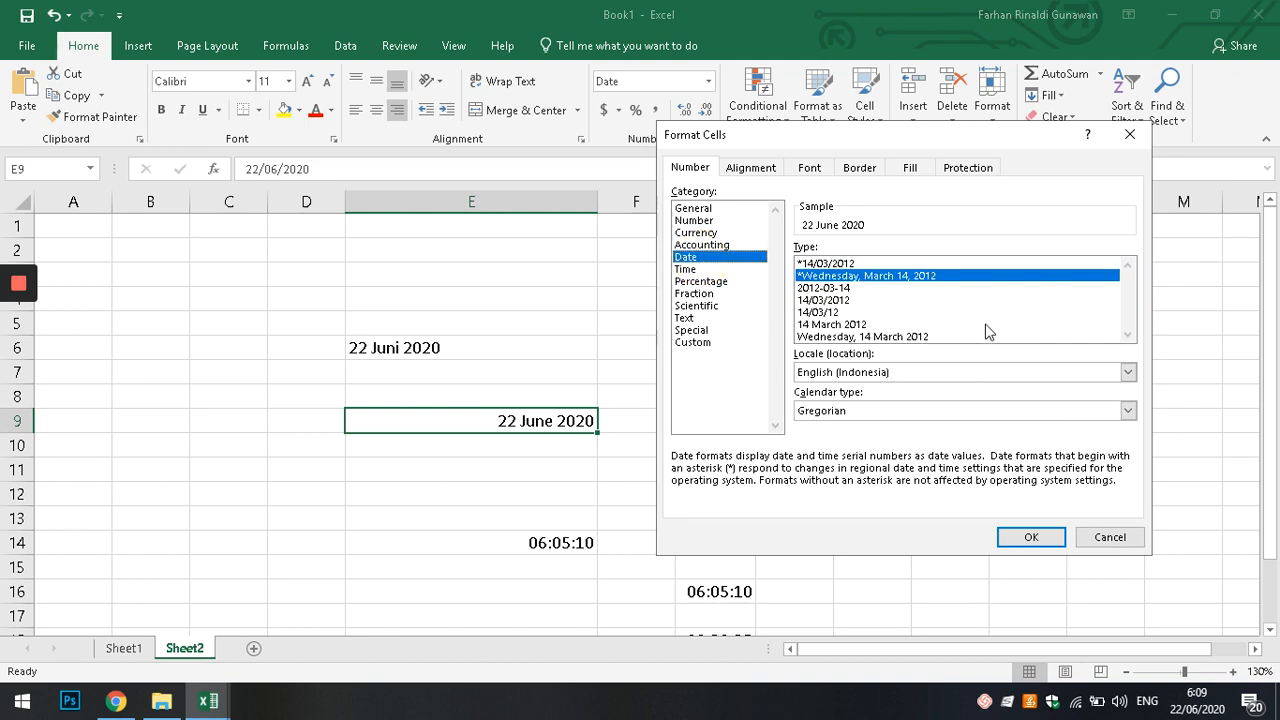
click(837, 338)
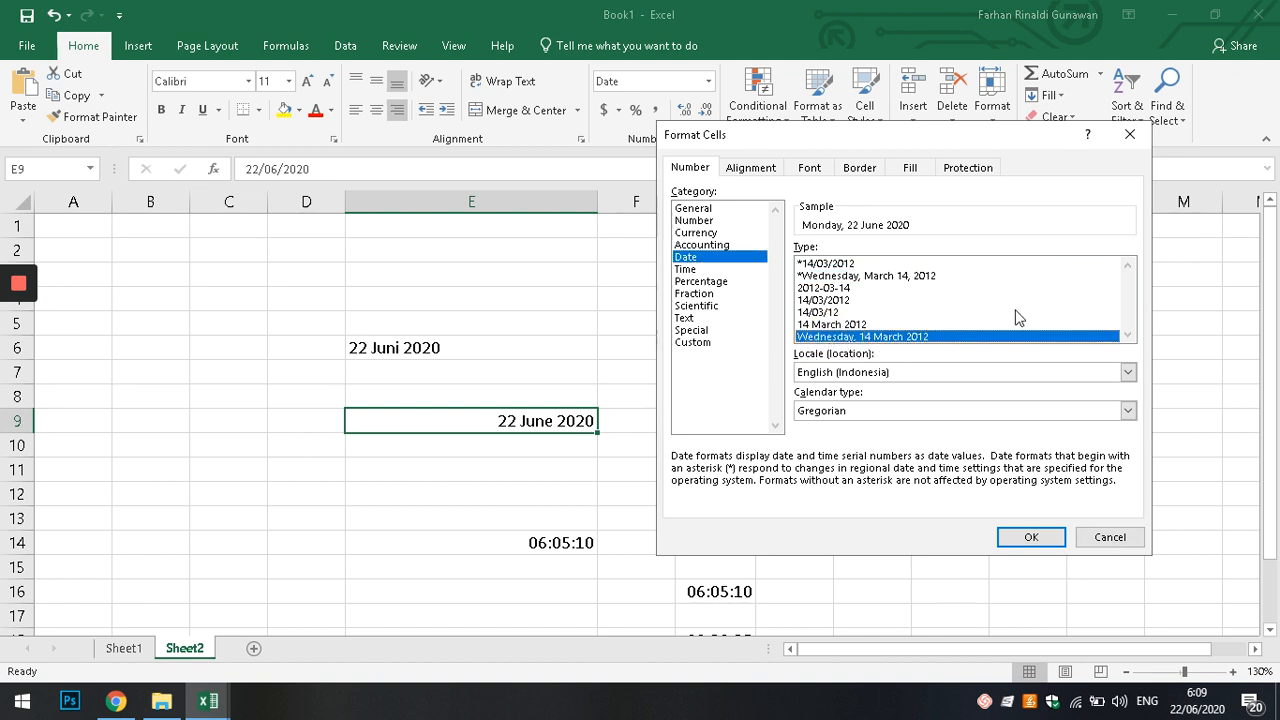
click(1035, 543)
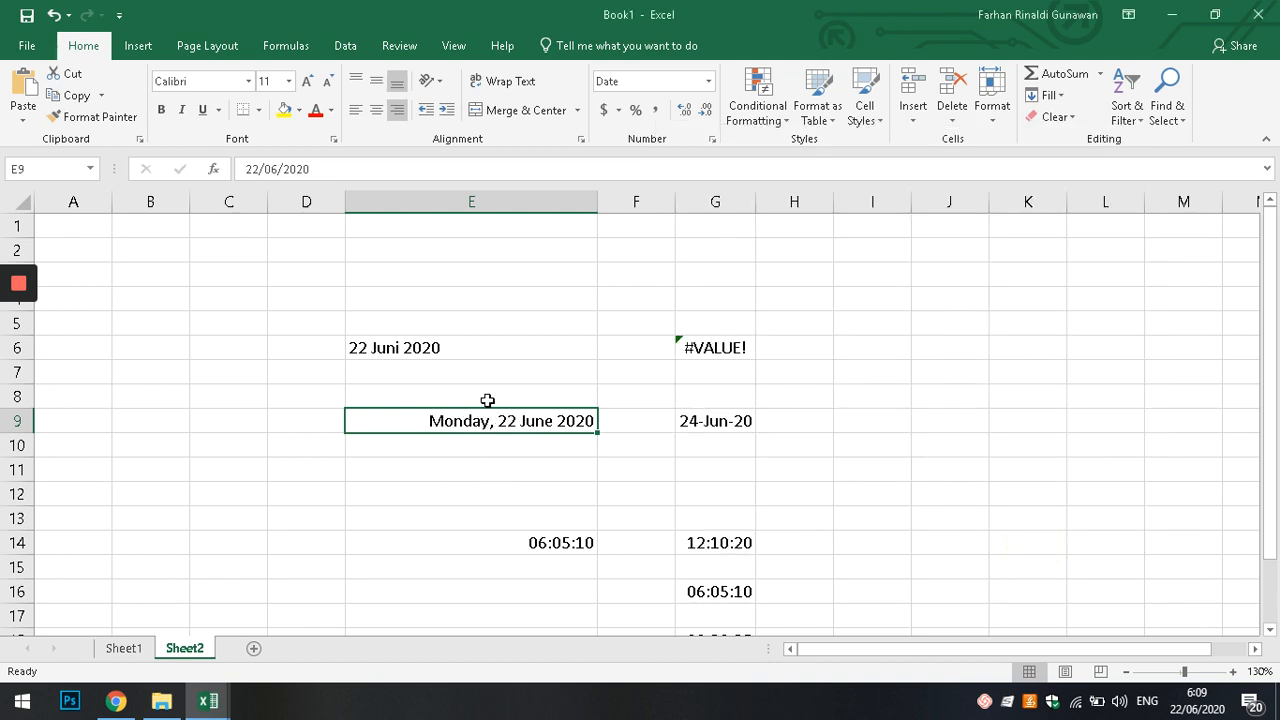
Format the time in E14 with the Time type *1:30:55 PM, keeping the English (Indonesia) locale.
scroll(760, 522, down, 1)
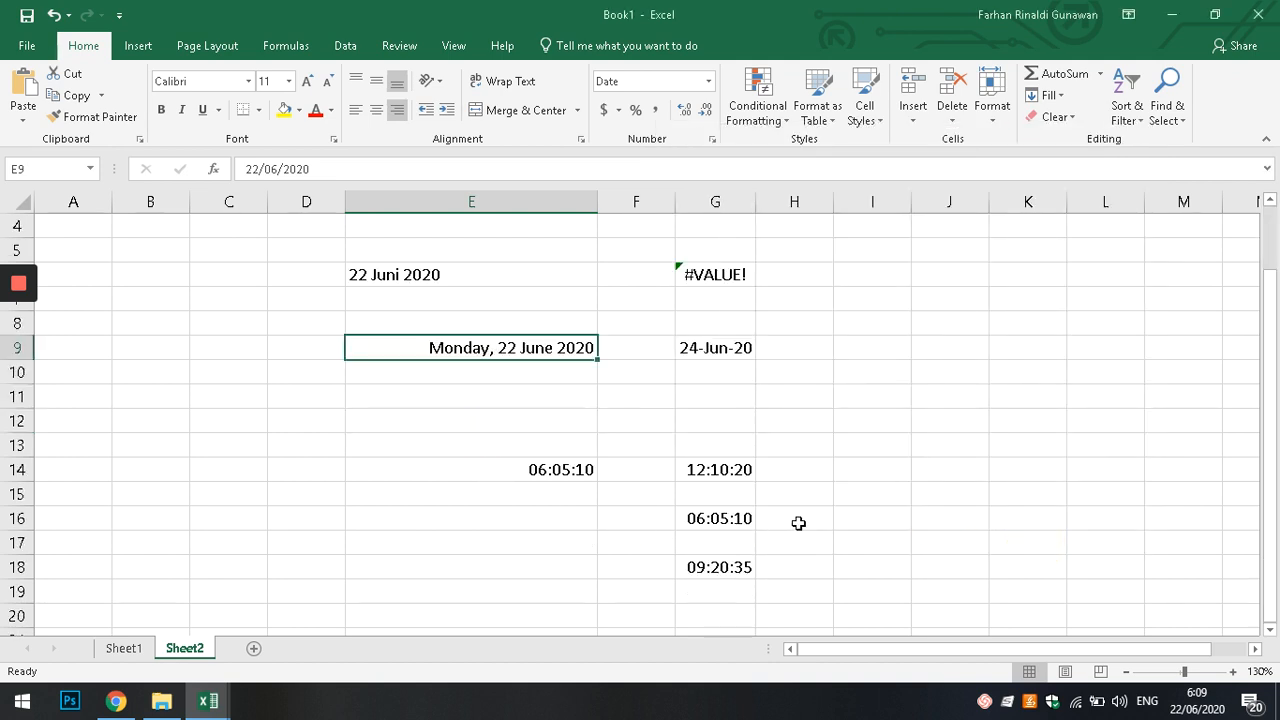
click(557, 466)
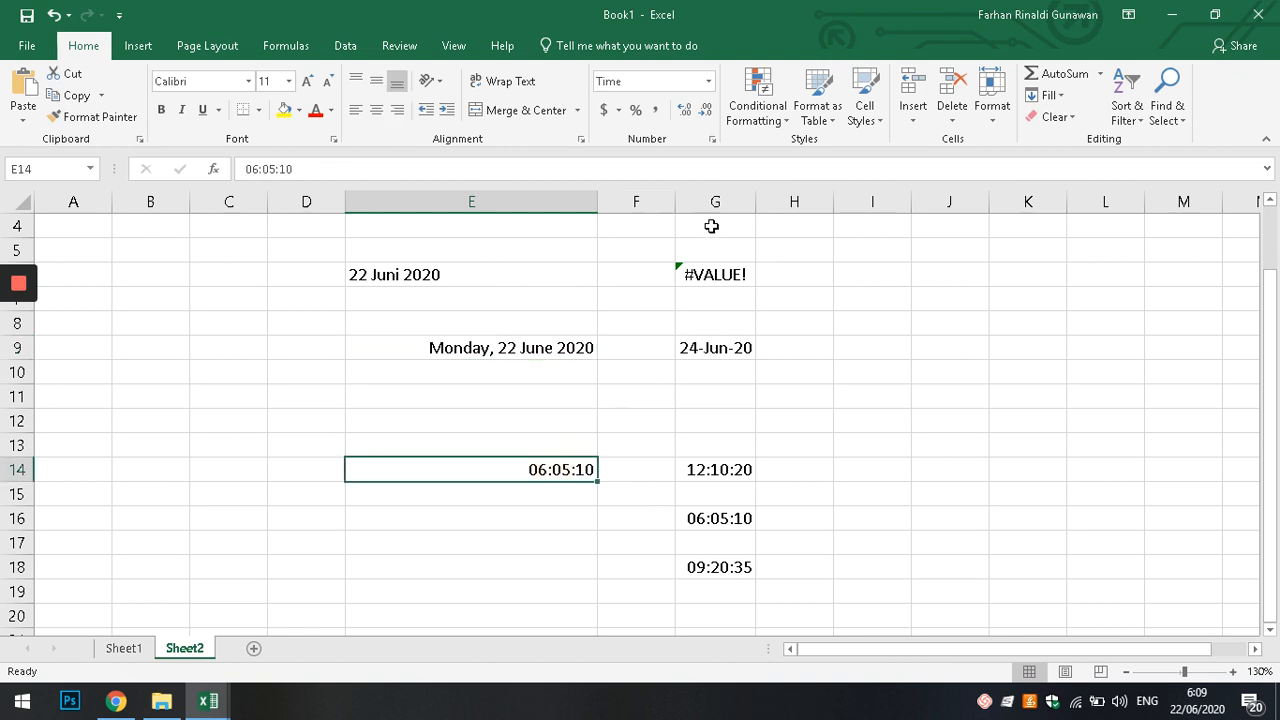
click(710, 82)
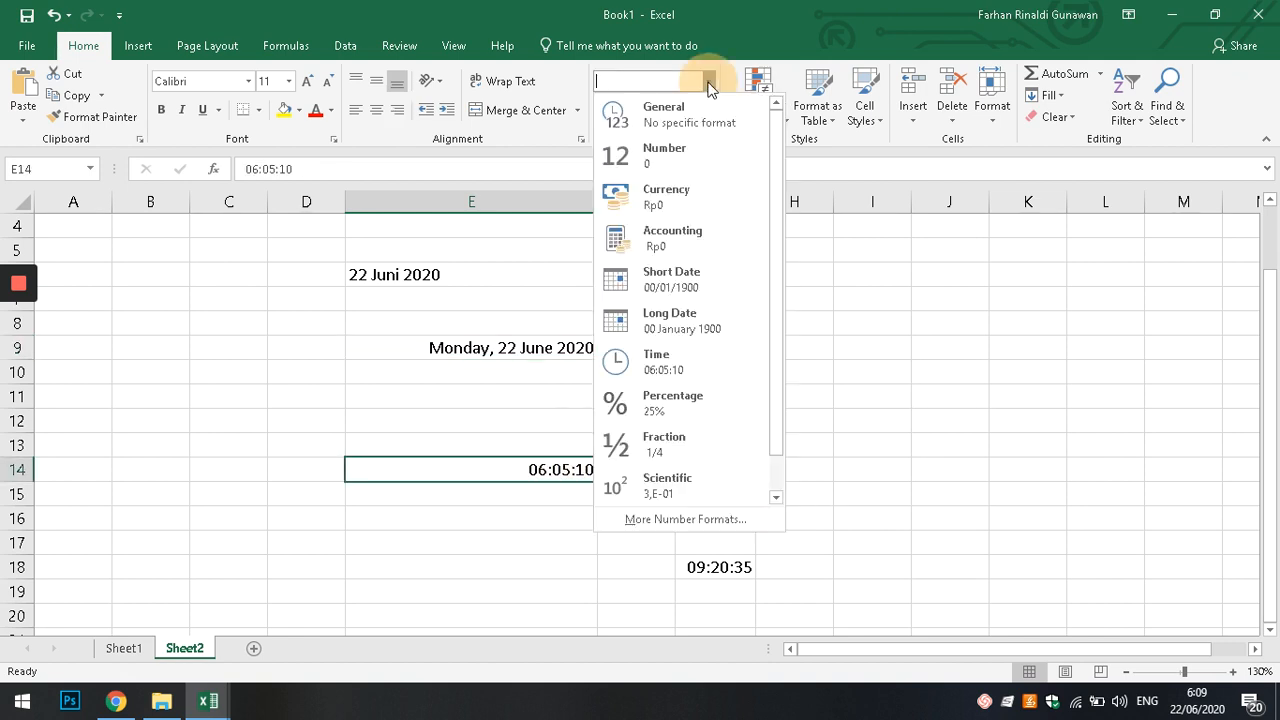
scroll(703, 363, down, 1)
click(673, 519)
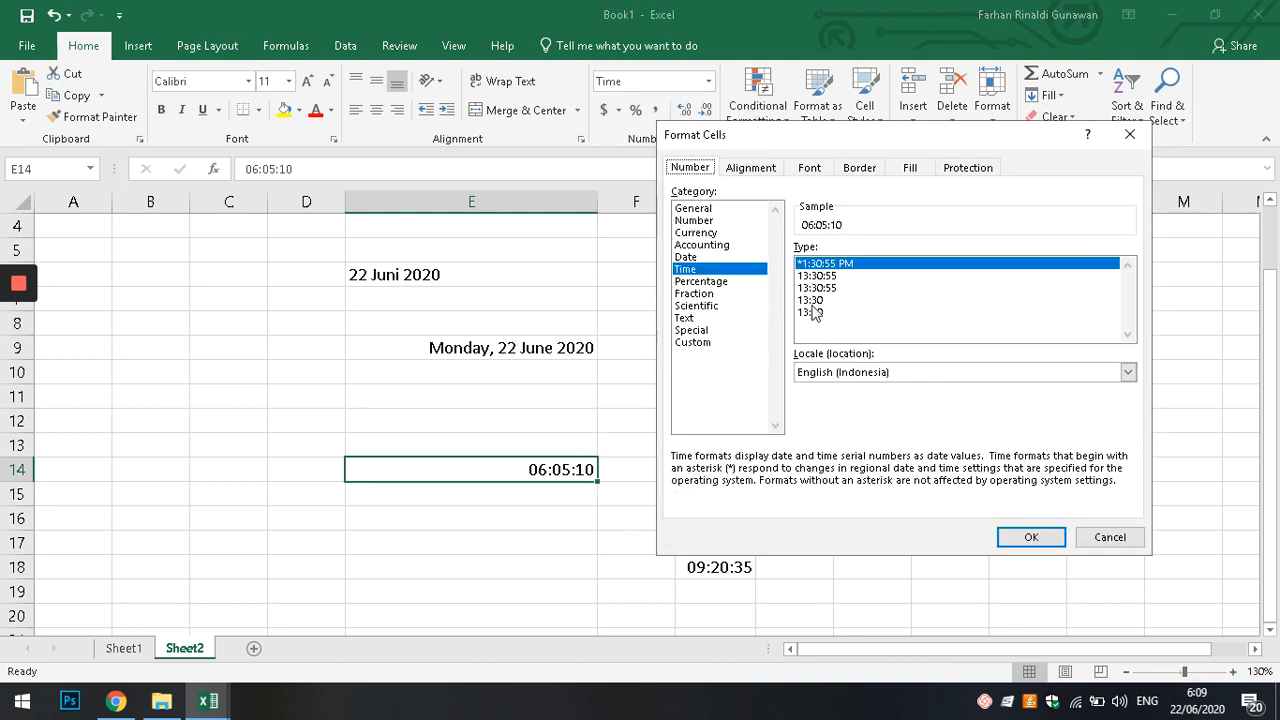
click(836, 275)
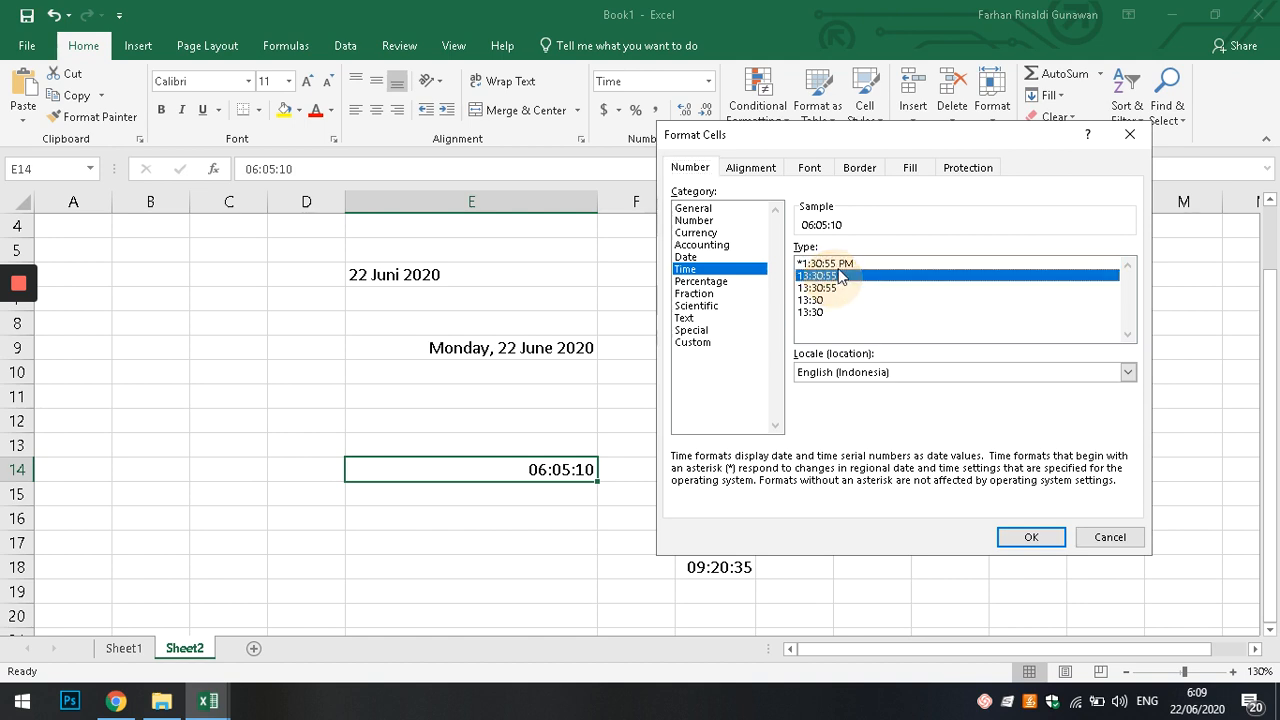
click(830, 263)
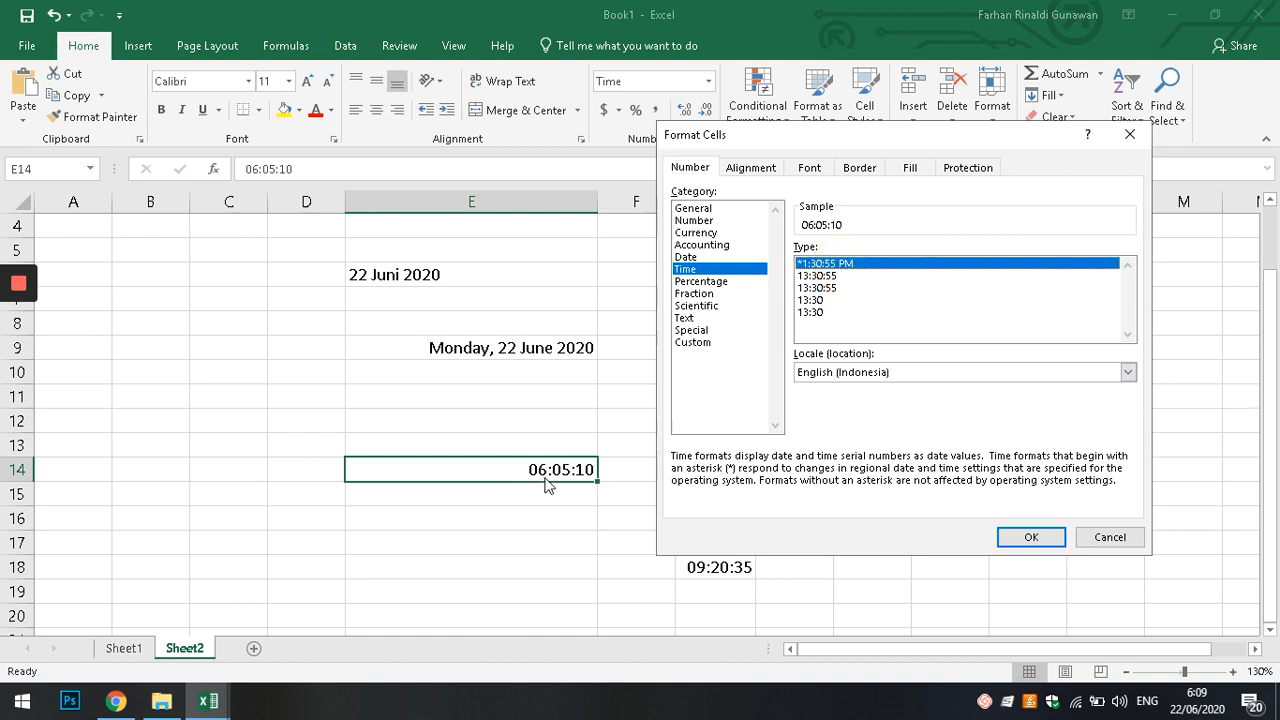
click(1036, 540)
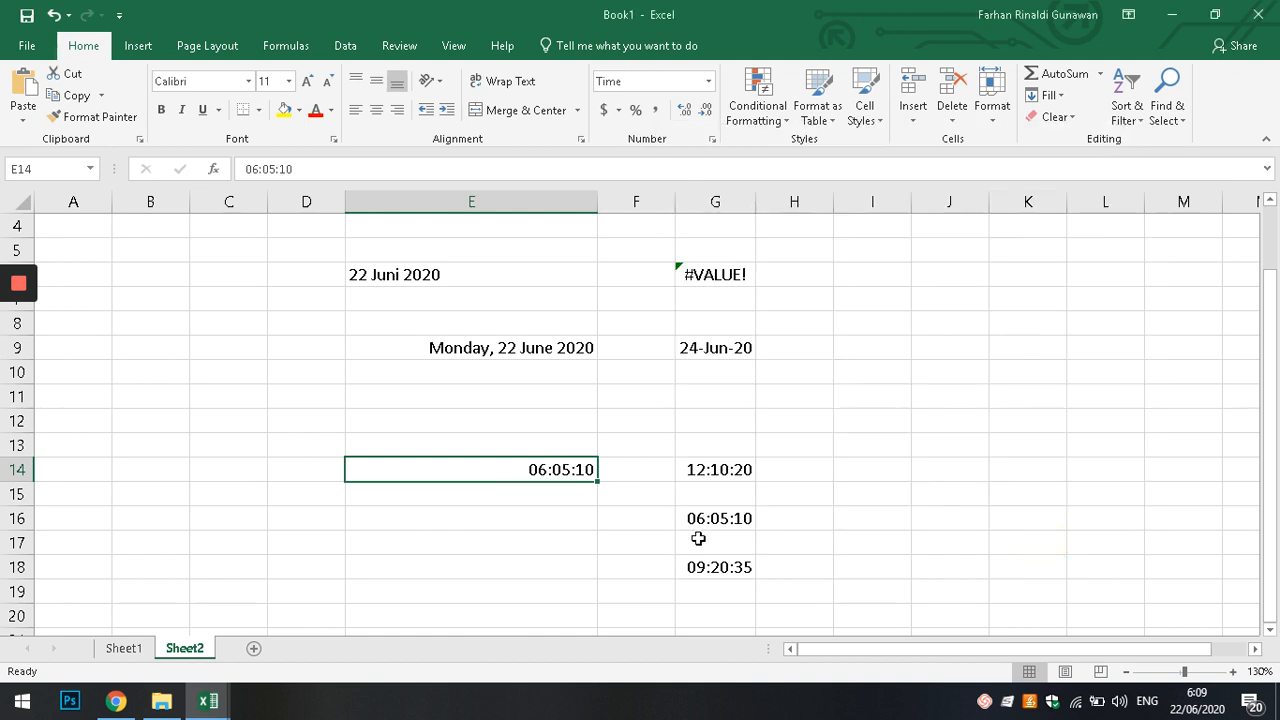
click(611, 512)
Apply the custom number format [$-en-US]h:mm:ss AM/PM to the time in E14.
click(548, 467)
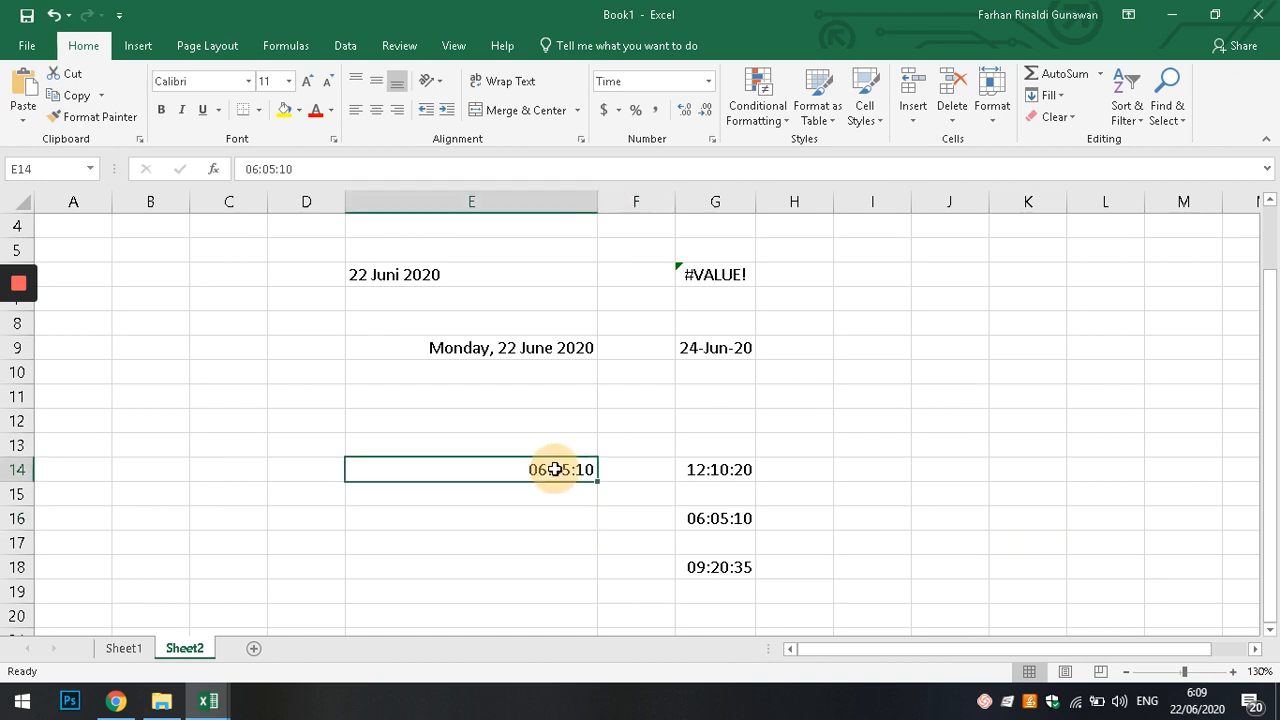
click(708, 81)
scroll(706, 455, down, 1)
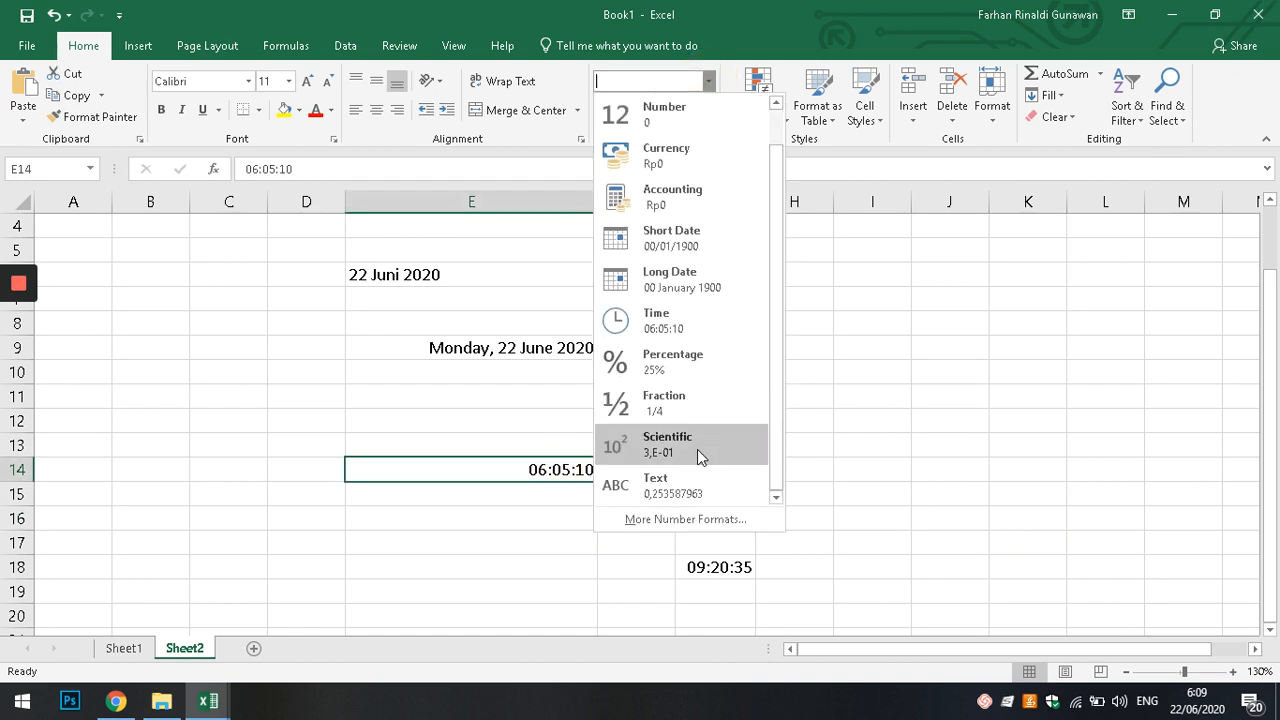
click(686, 519)
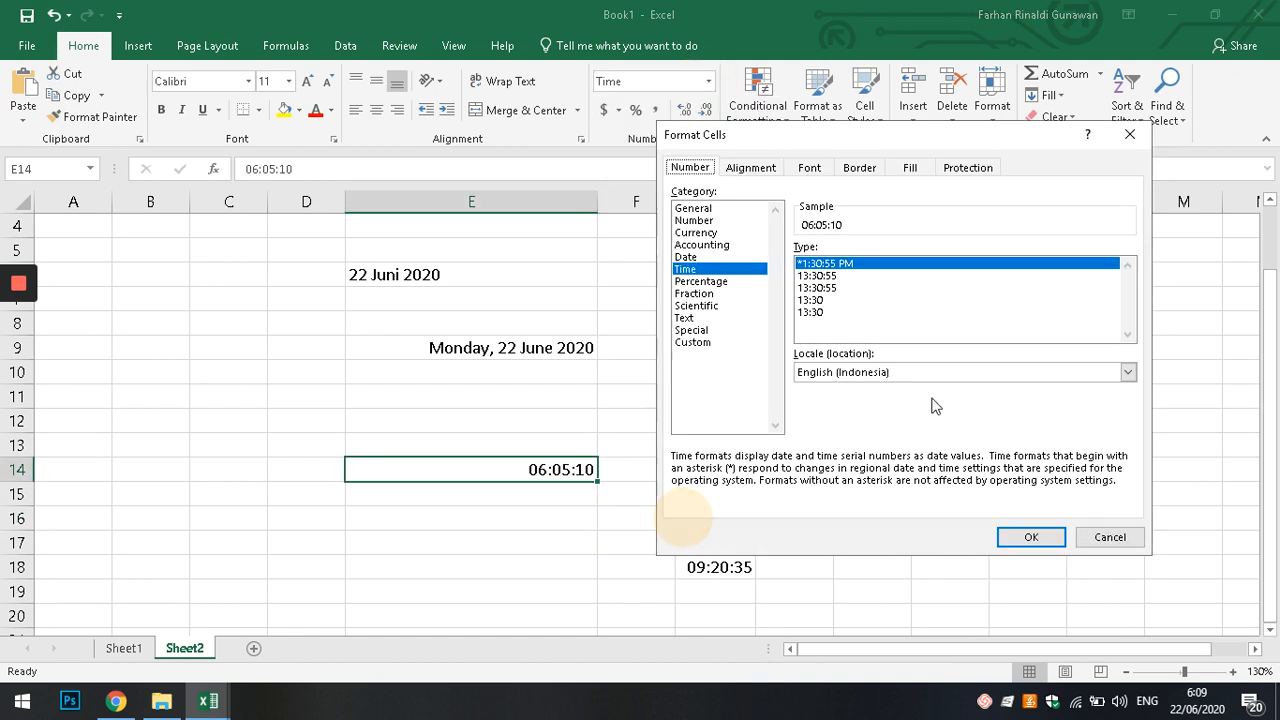
click(704, 344)
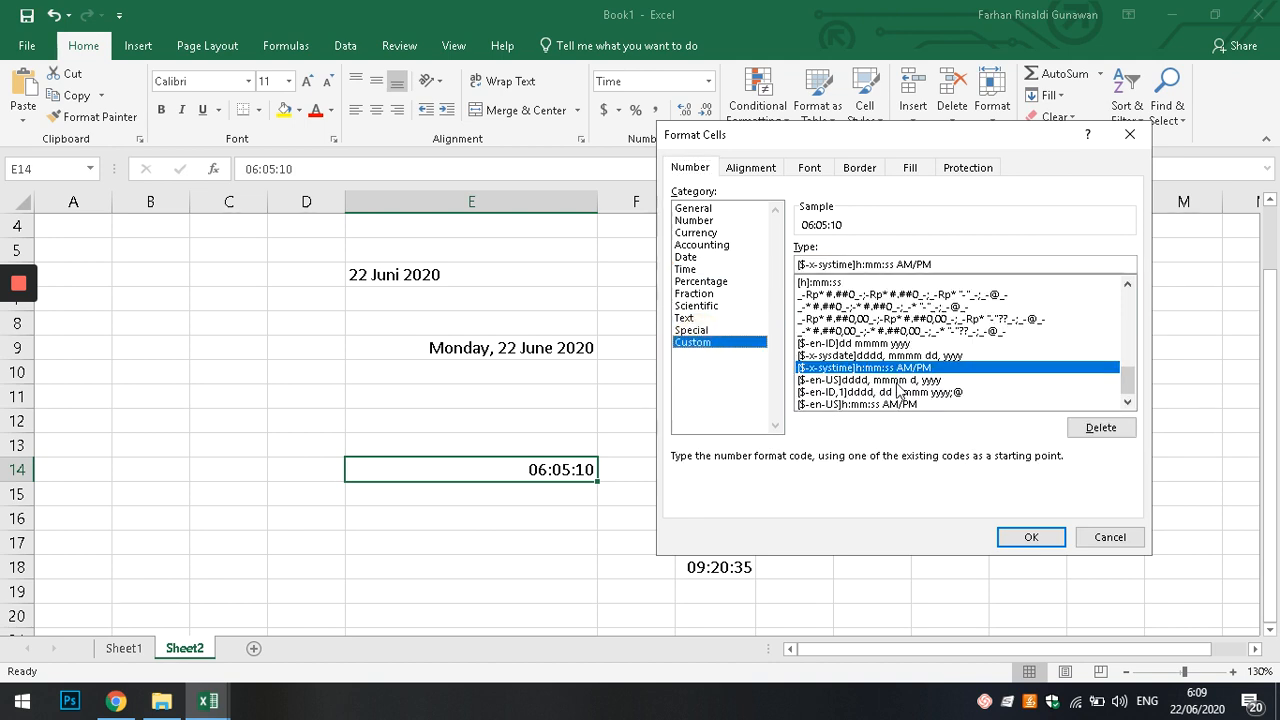
click(898, 391)
click(860, 367)
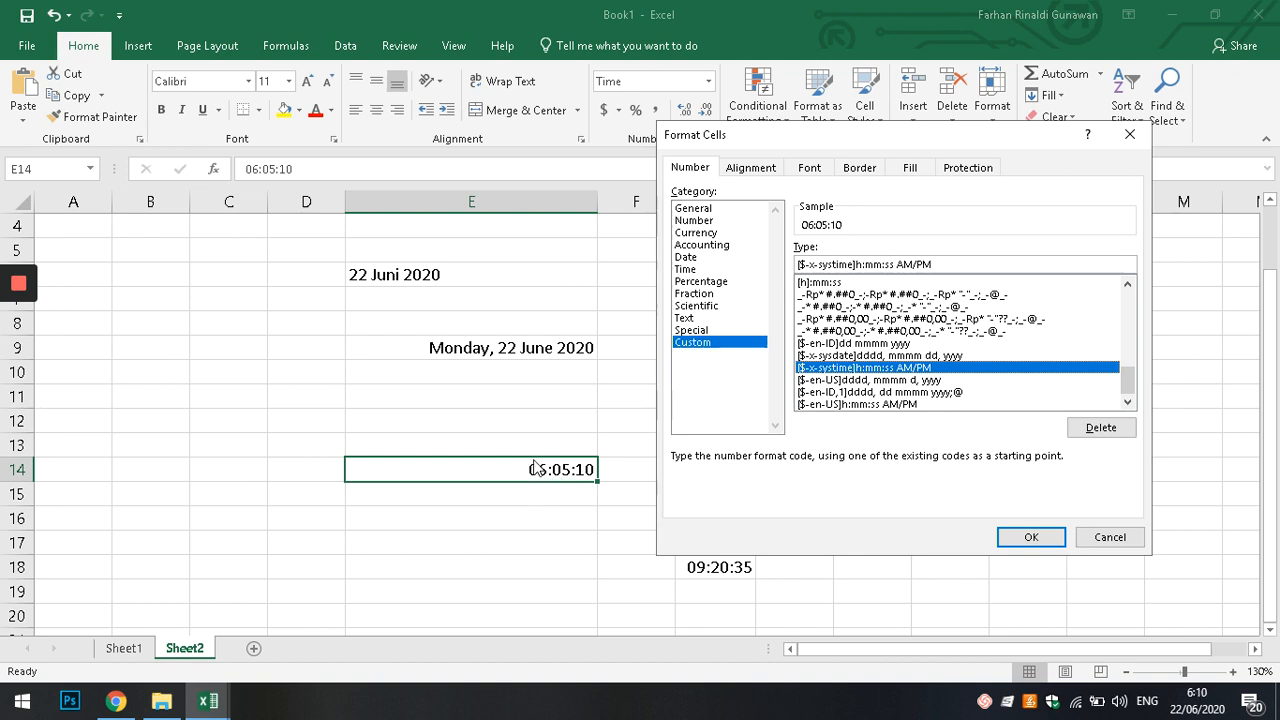
click(918, 404)
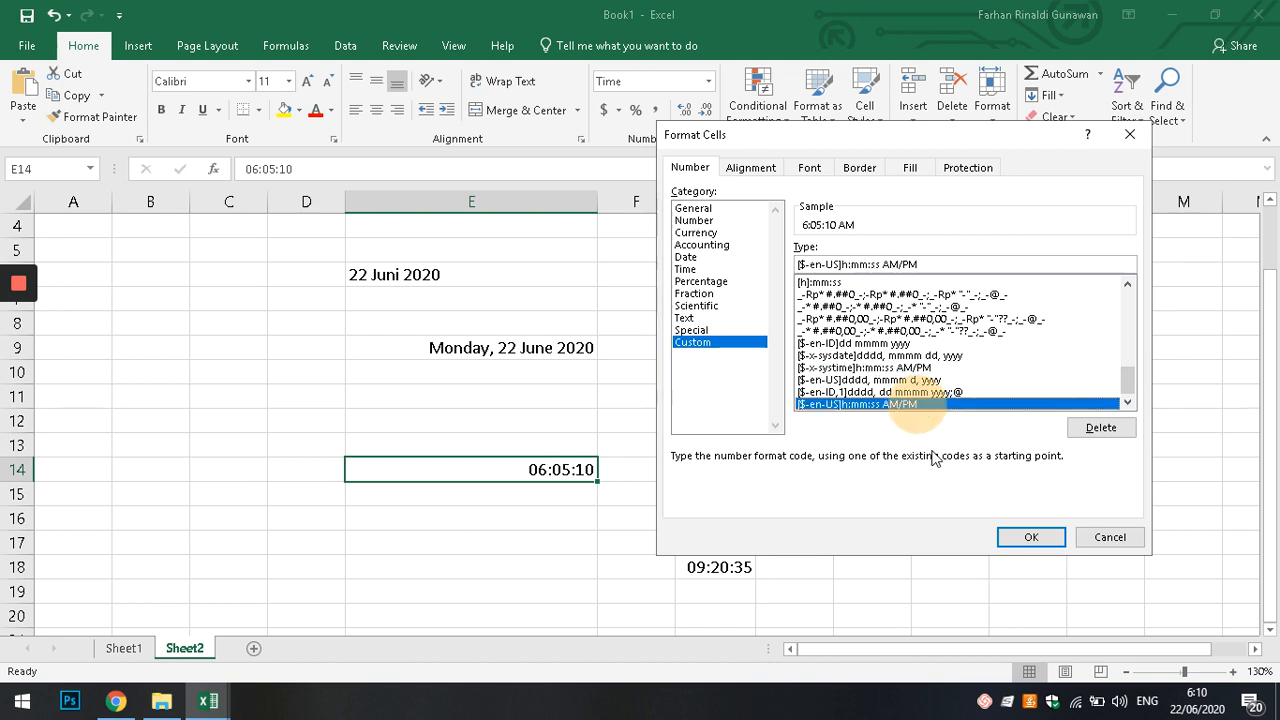
click(1030, 537)
click(540, 517)
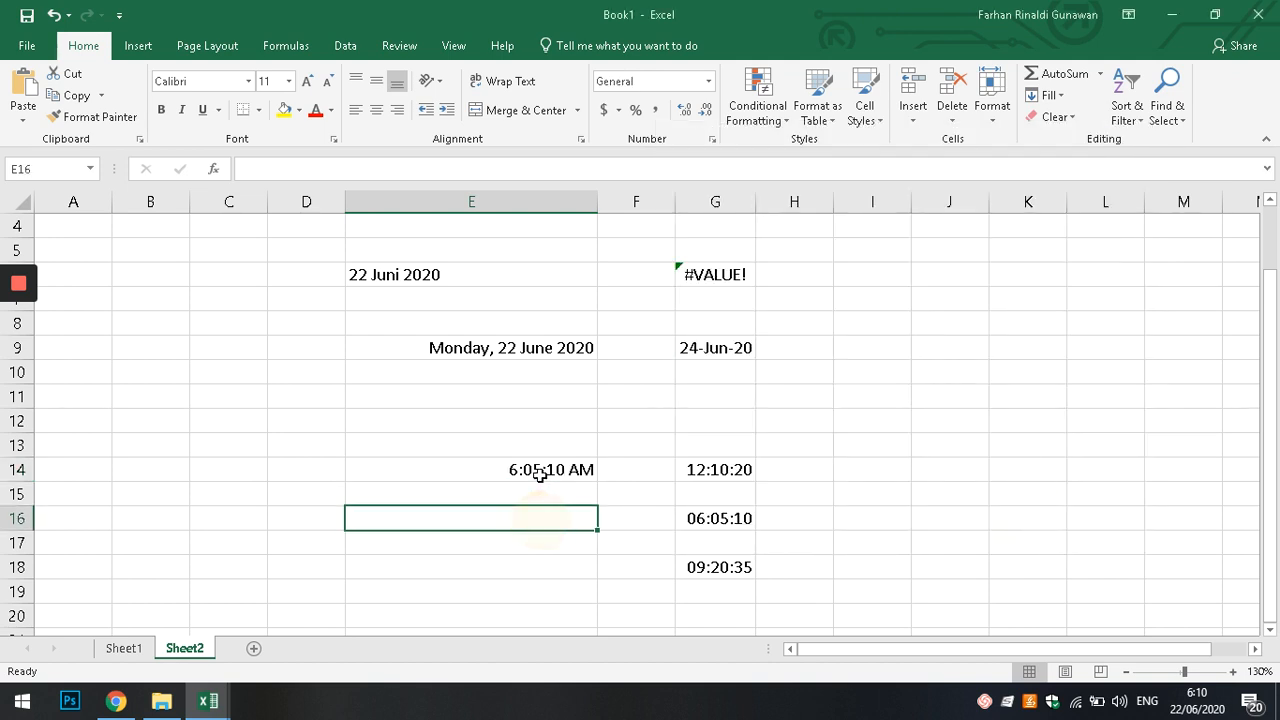
Preview the custom time formats h:mm AM/PM, hh:mm and mm:ss for cell E14 in Format Cells.
click(540, 470)
click(708, 81)
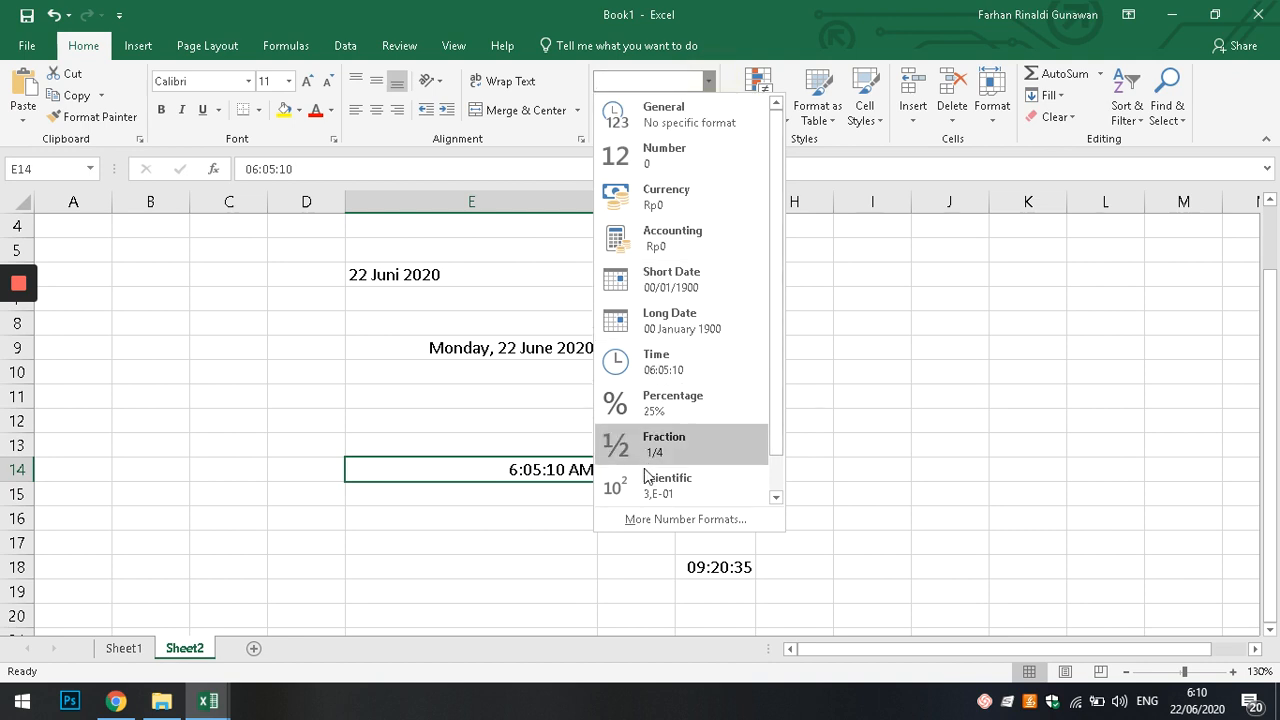
click(665, 519)
scroll(930, 392, up, 3)
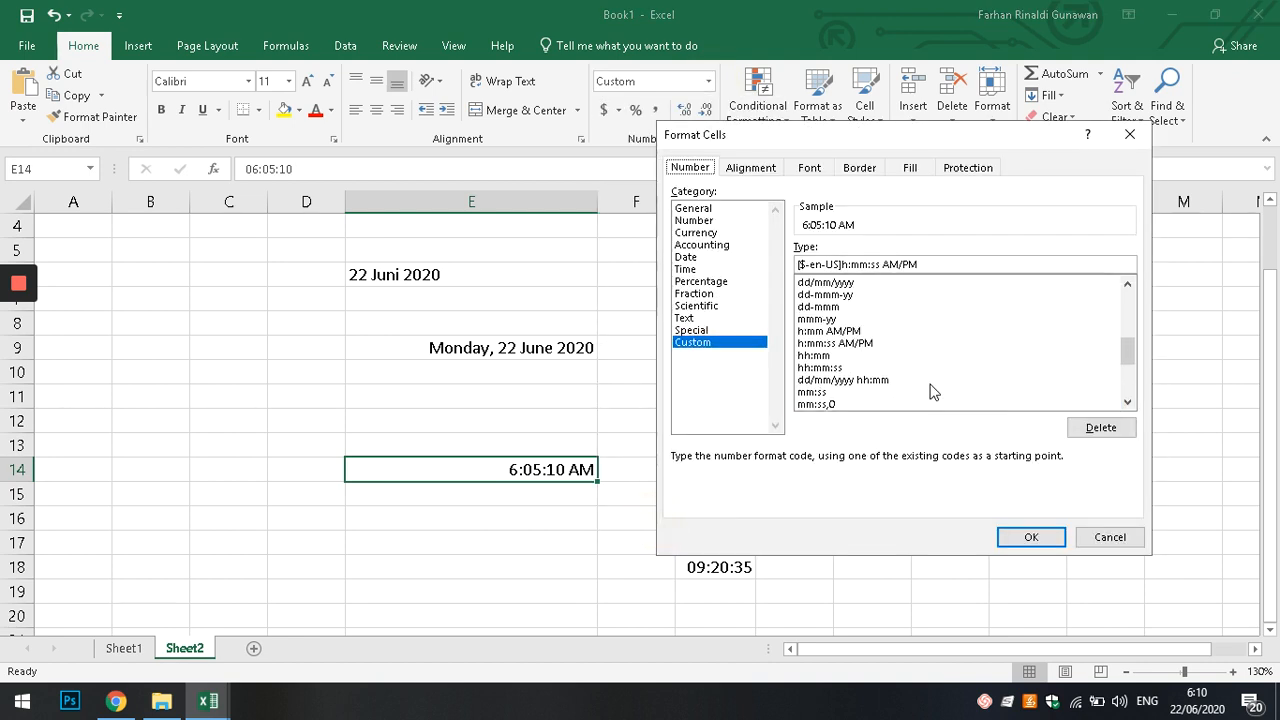
scroll(930, 392, up, 3)
scroll(930, 392, down, 2)
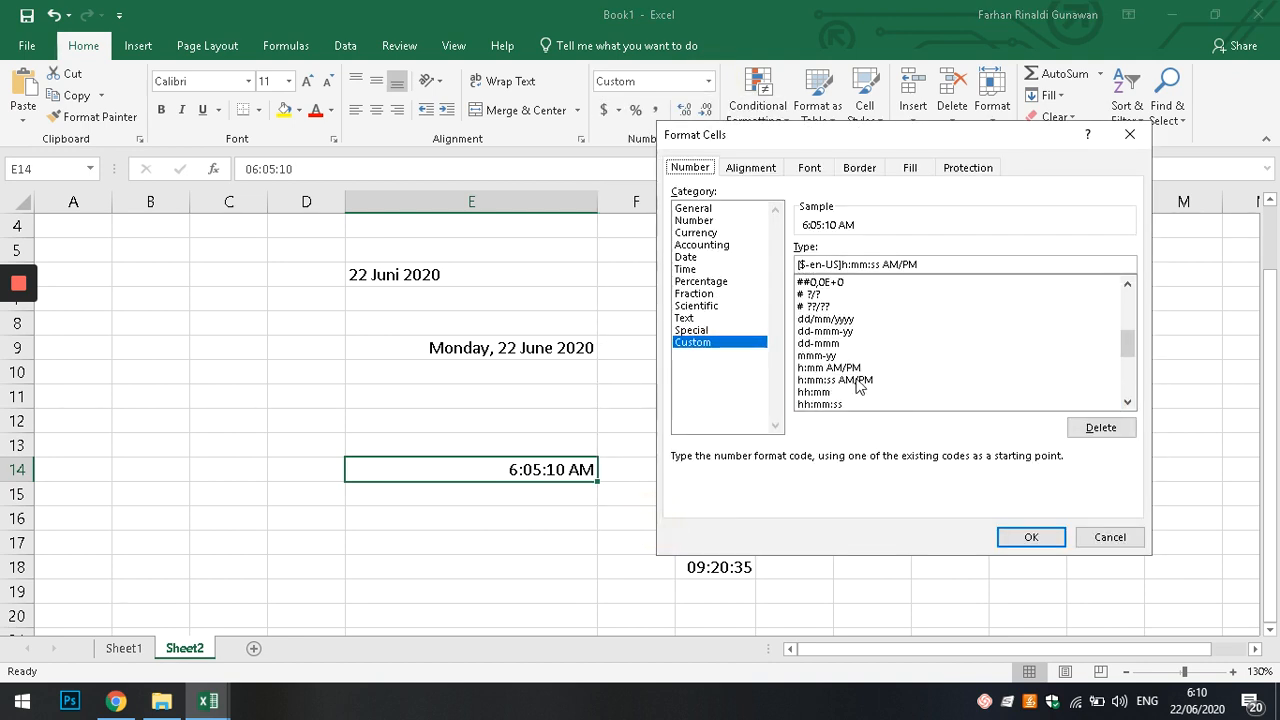
click(848, 367)
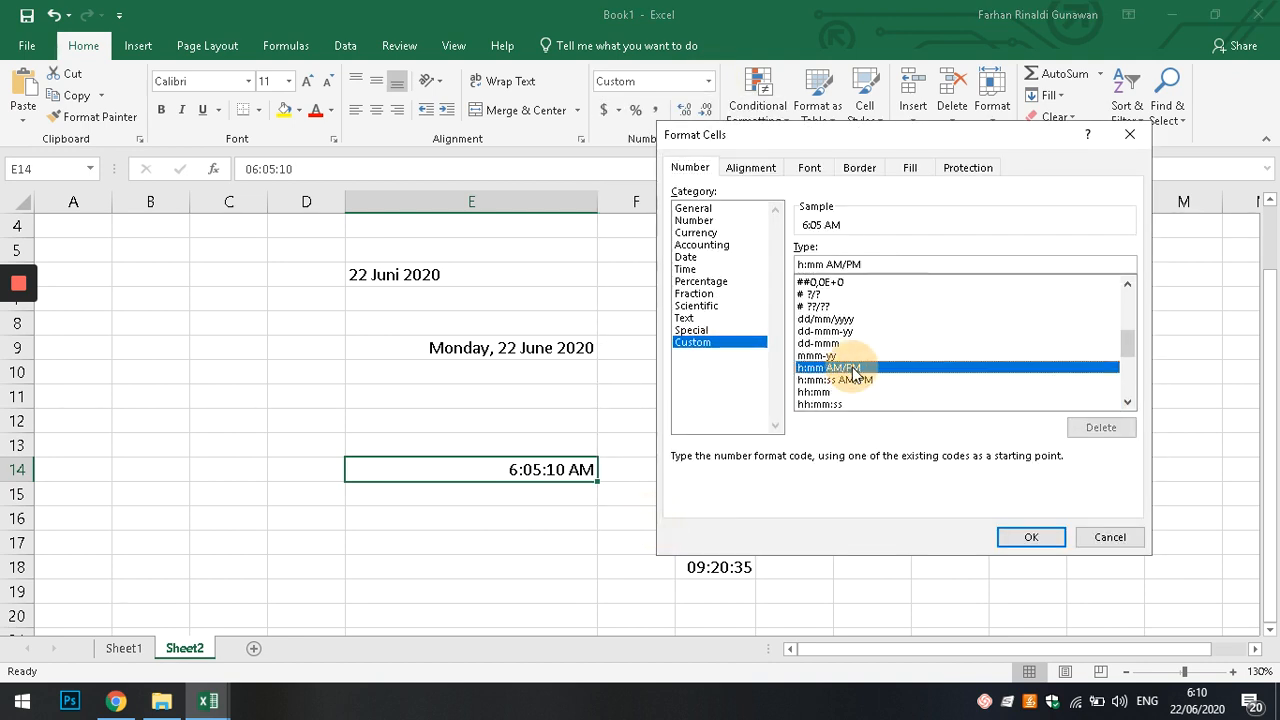
click(822, 392)
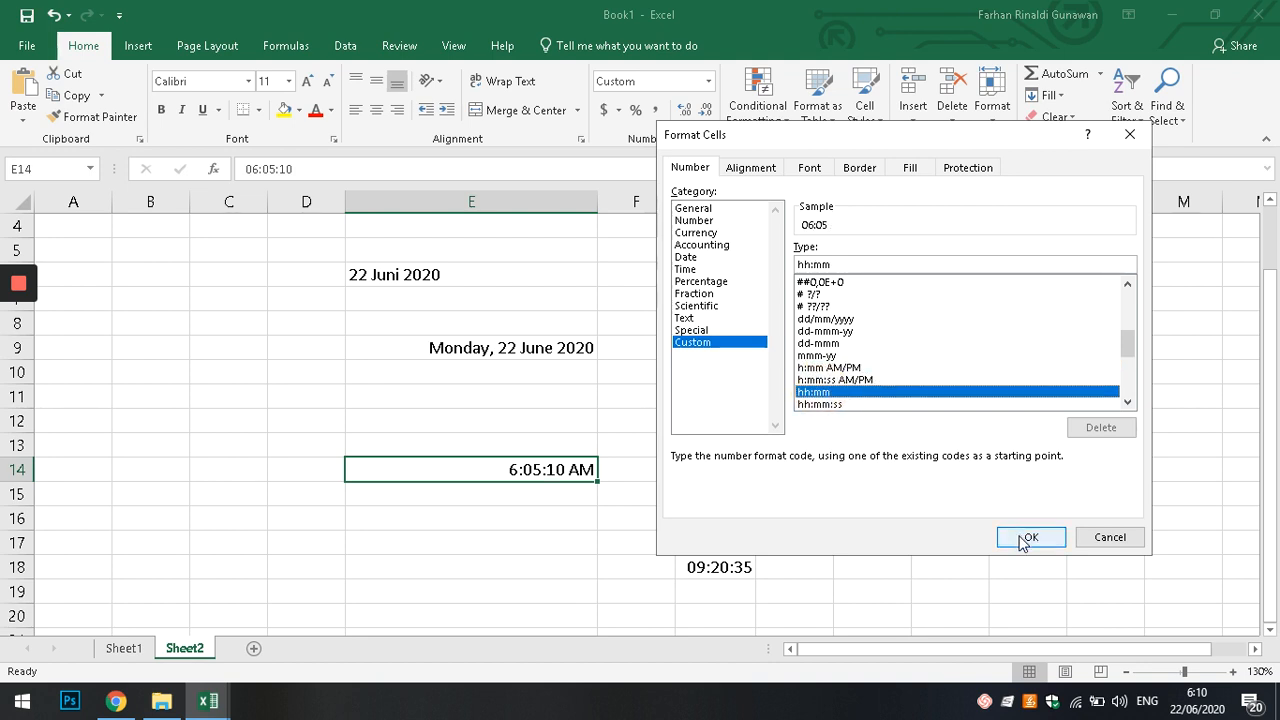
scroll(877, 391, up, 2)
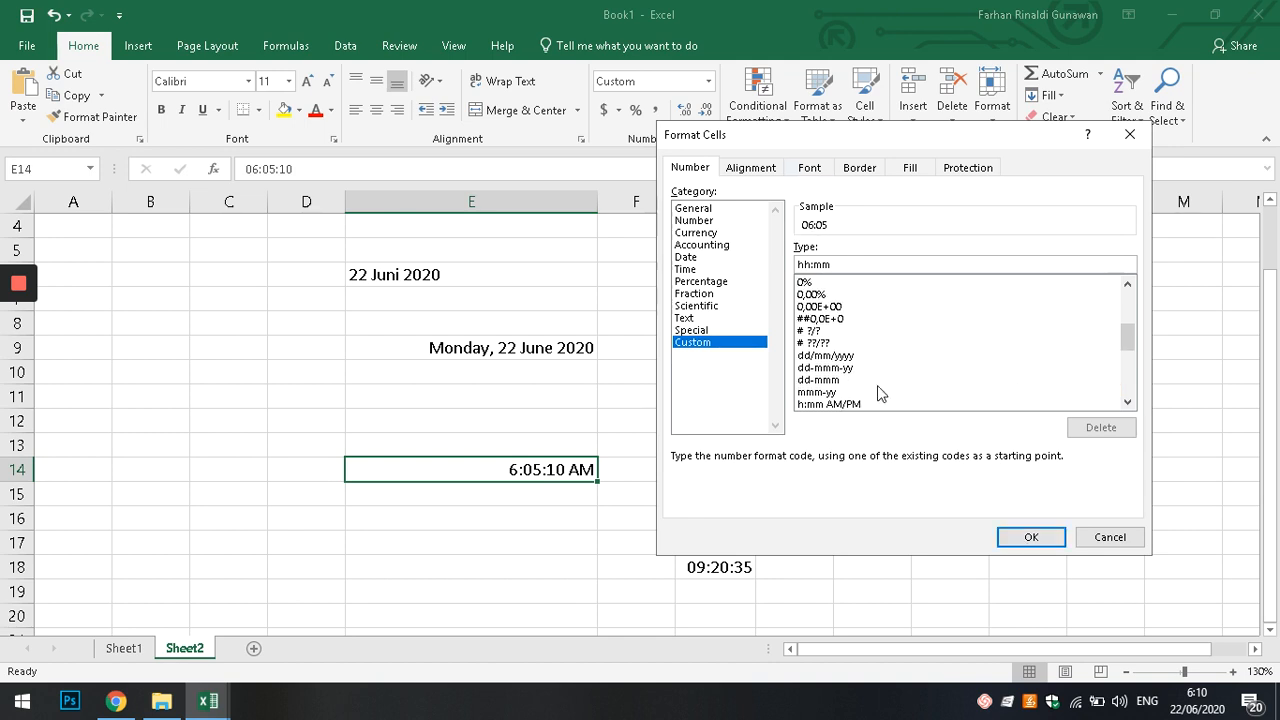
scroll(880, 390, down, 3)
scroll(880, 390, down, 1)
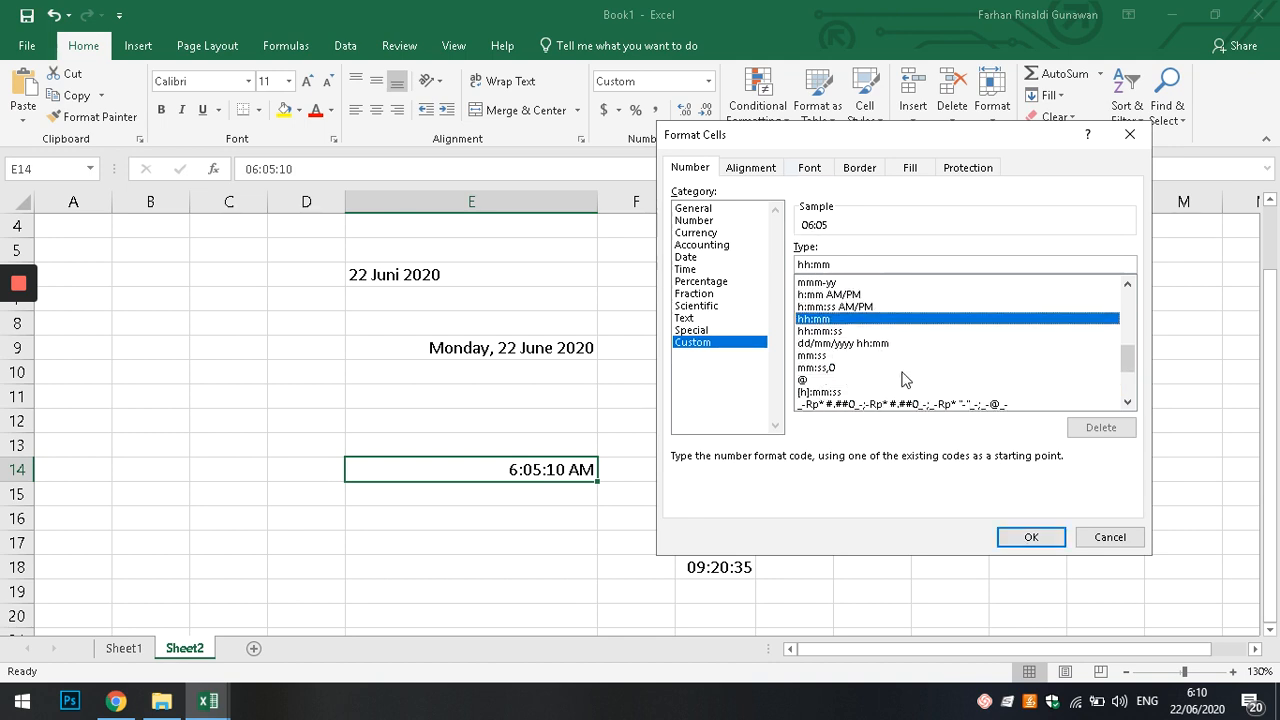
click(830, 357)
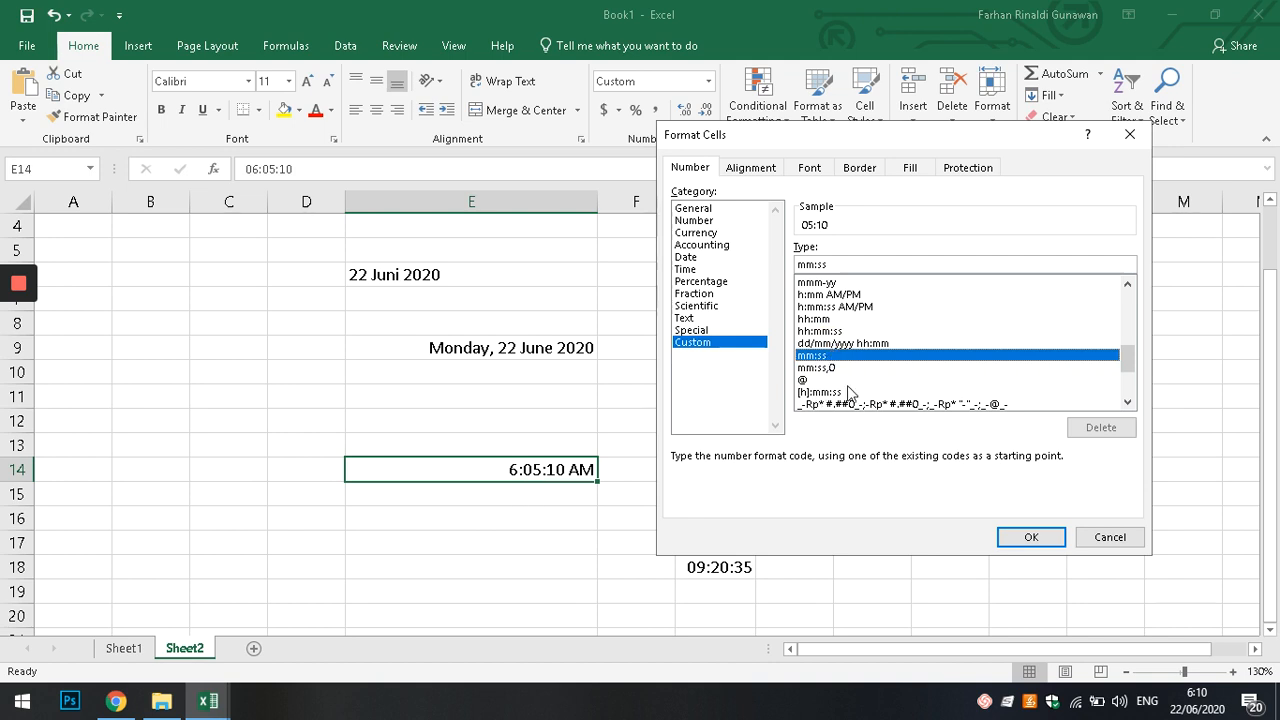
click(824, 319)
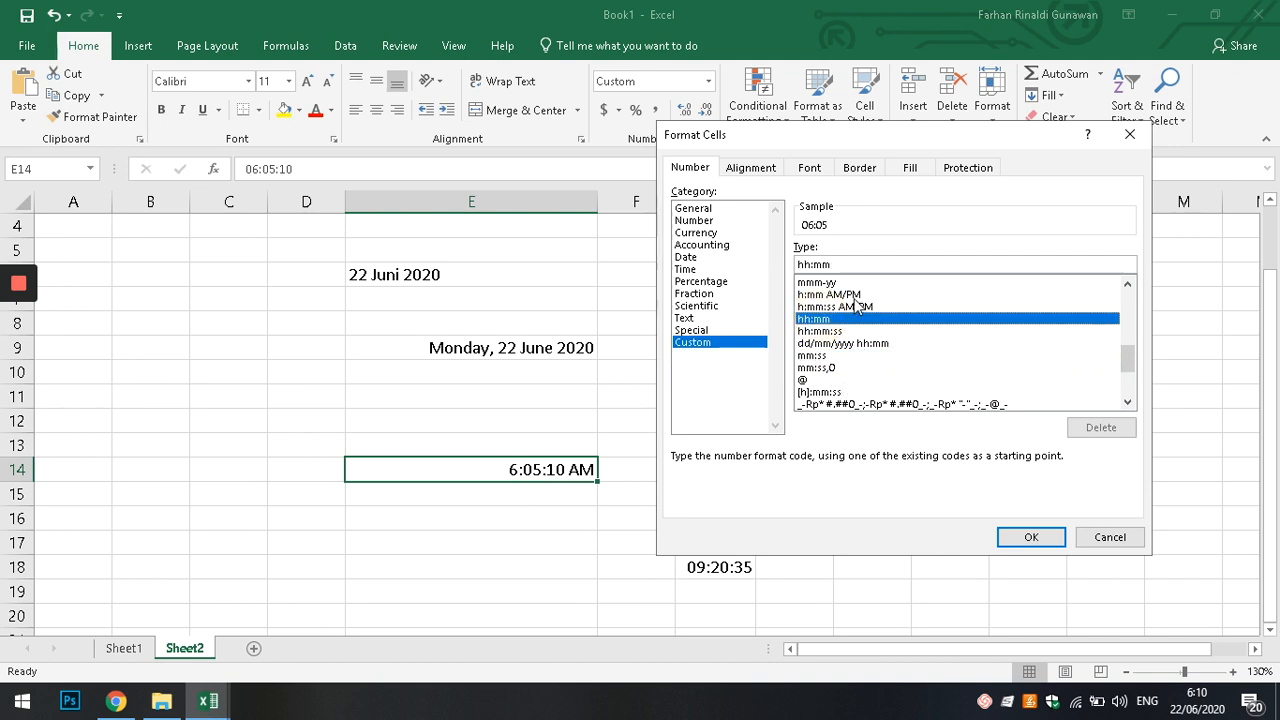
Apply the custom number format h:mm:ss AM/PM to cell E14.
click(852, 294)
click(852, 307)
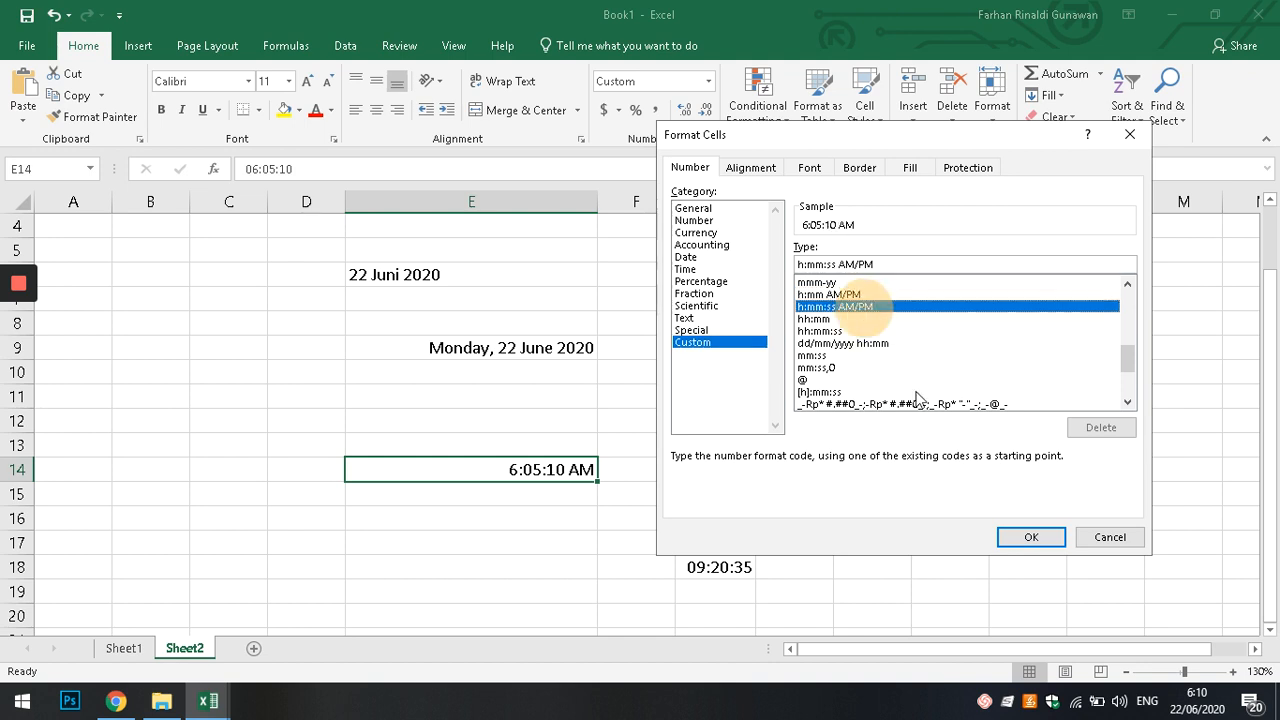
click(1011, 540)
click(866, 468)
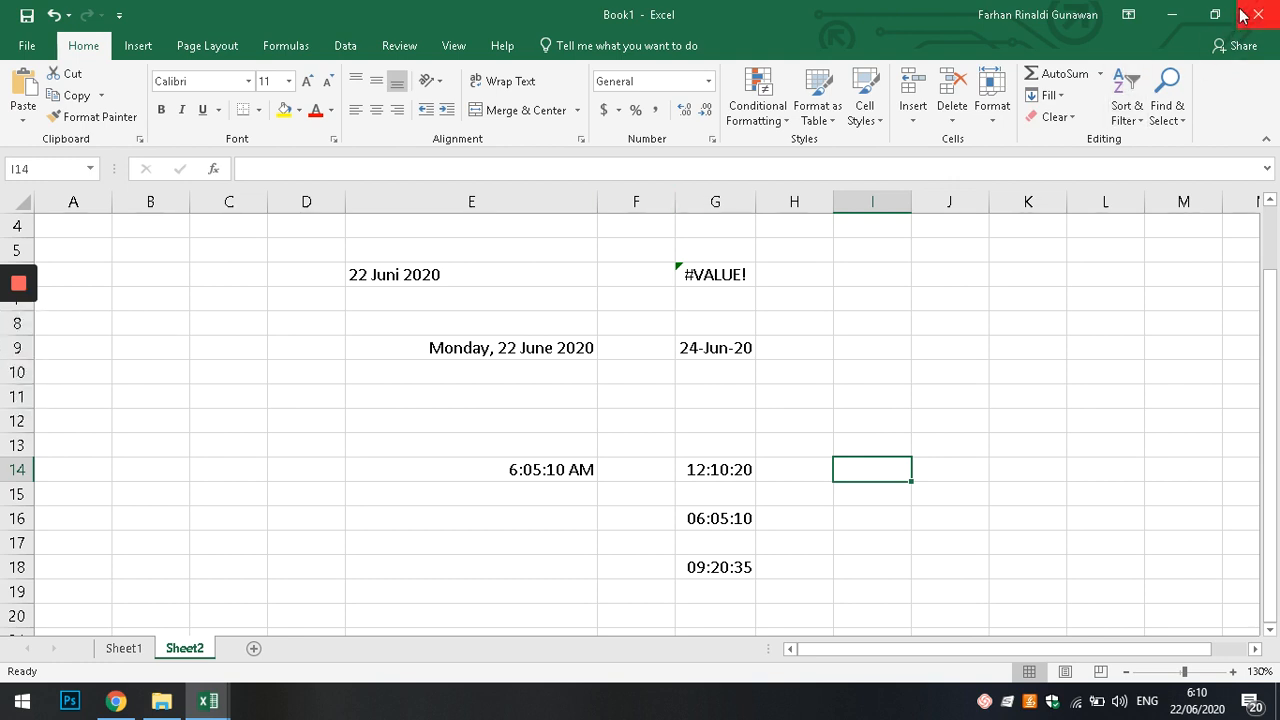
Minimize Book1 to return to the internet rental cost table on the Latihan 3 sheet of LATIHAN.xlsx.
click(1172, 14)
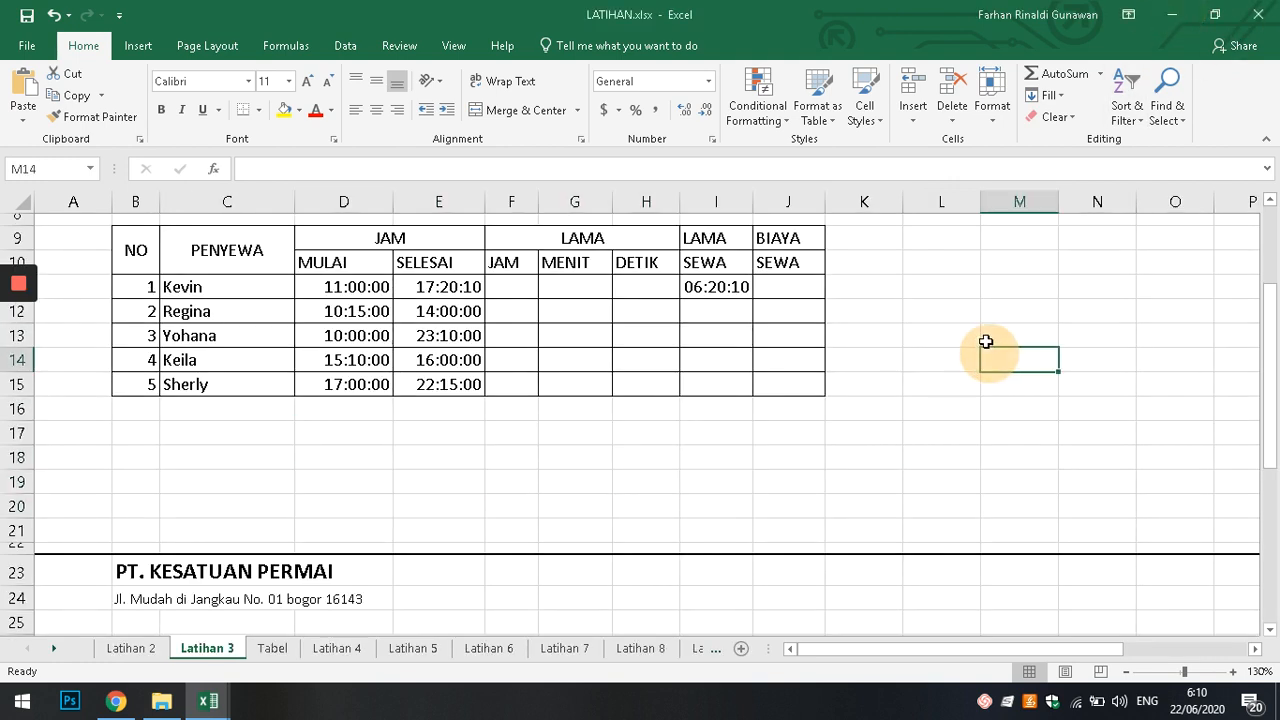
scroll(965, 412, up, 3)
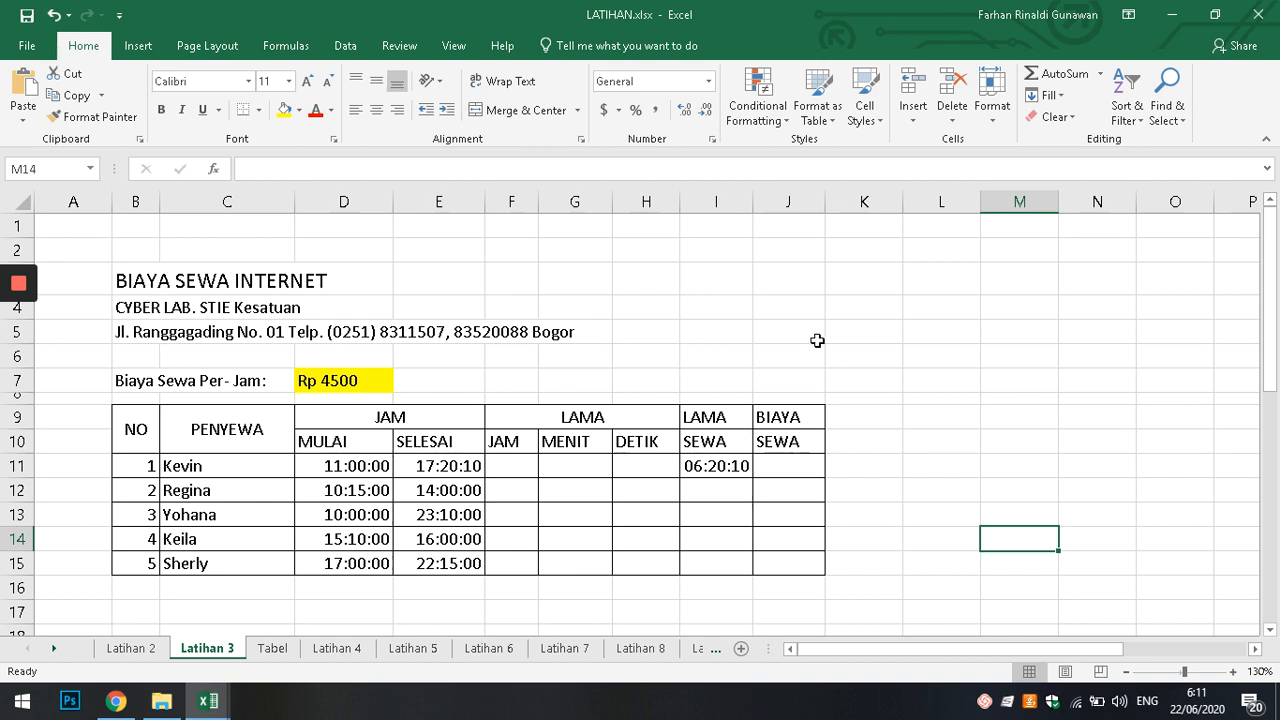
click(940, 288)
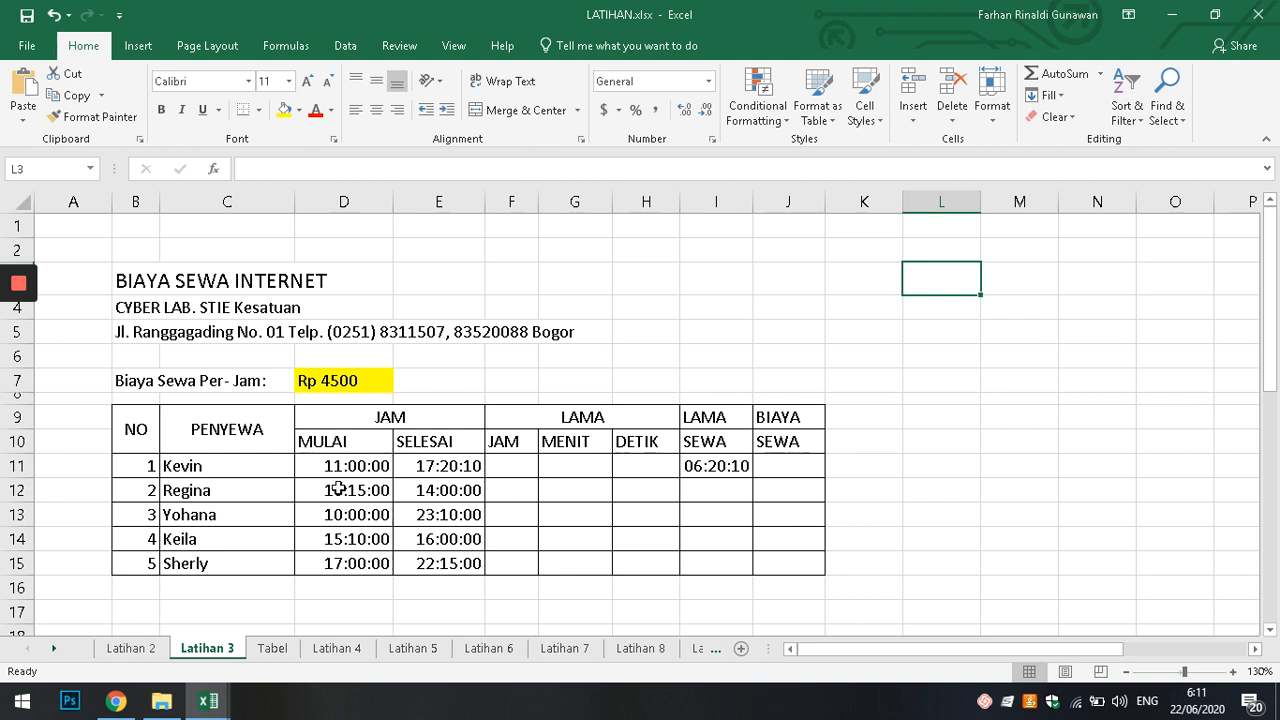
Check the LAMA SEWA formula for the first renter in I11 and clear it.
click(511, 466)
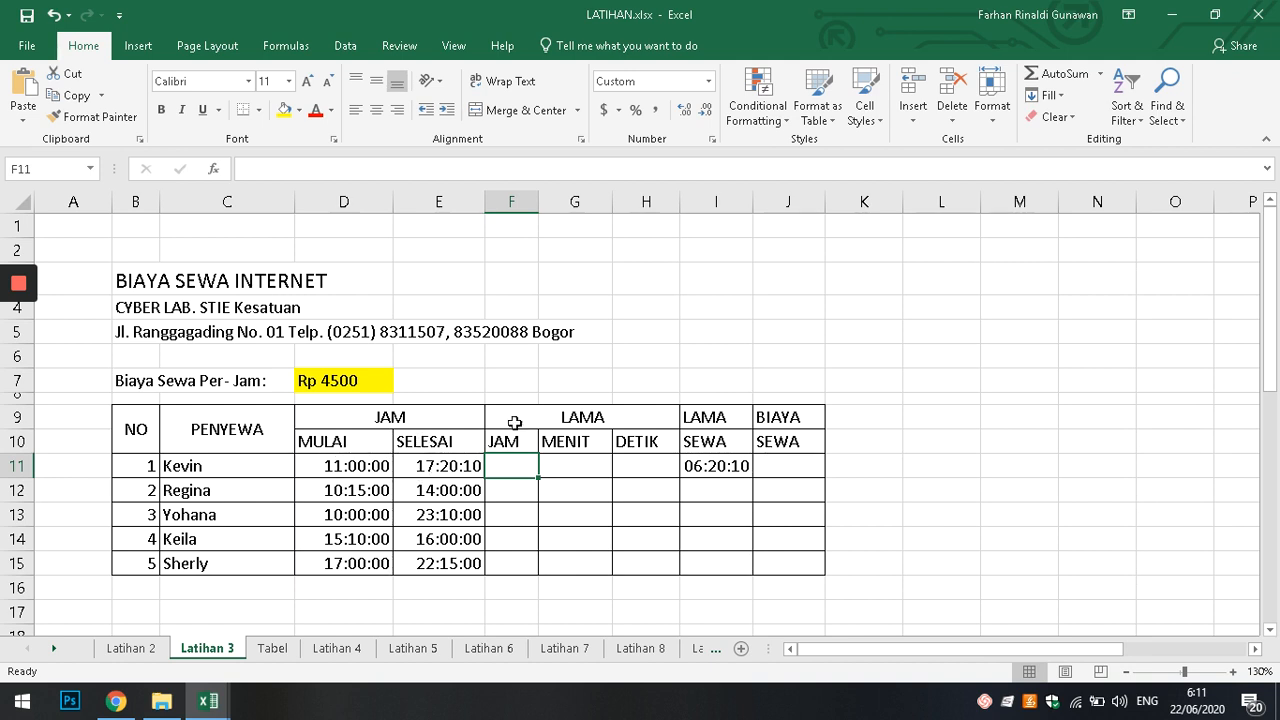
click(712, 465)
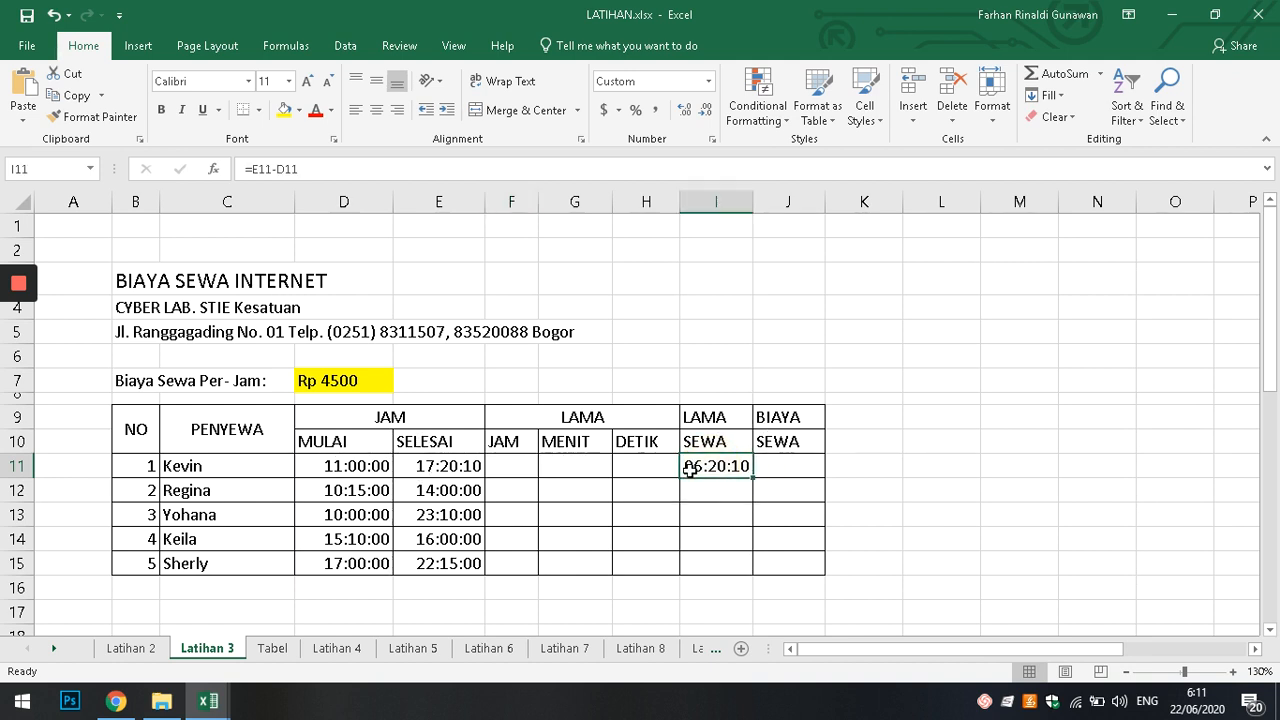
click(882, 470)
click(728, 471)
click(931, 466)
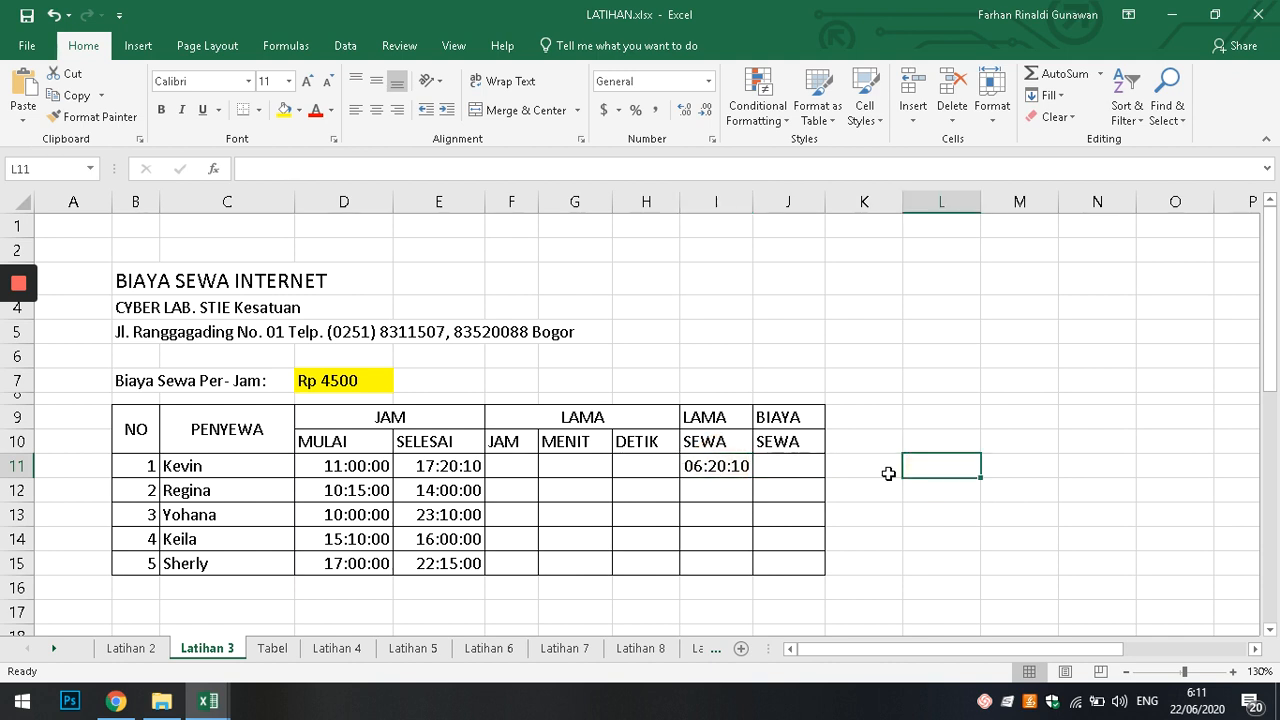
click(716, 470)
key(Delete)
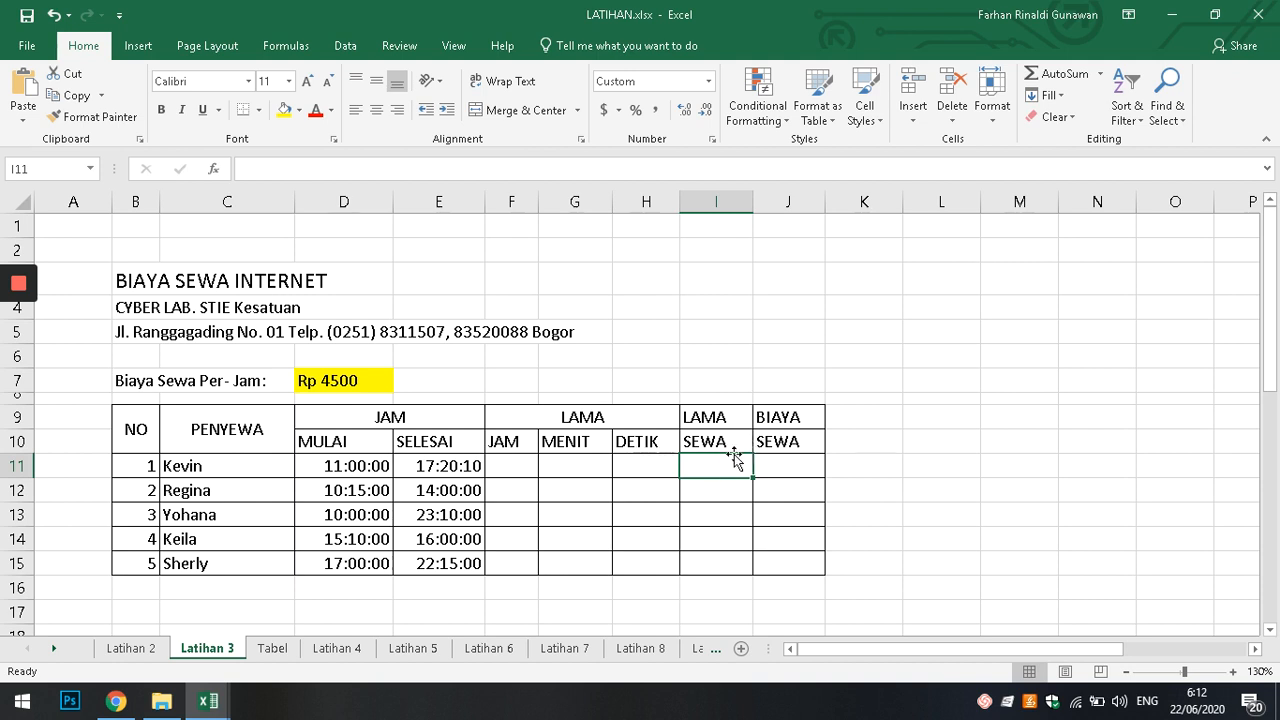
Calculate the first renter's LAMA SEWA in I11 with the formula =E11-D11.
text(=)
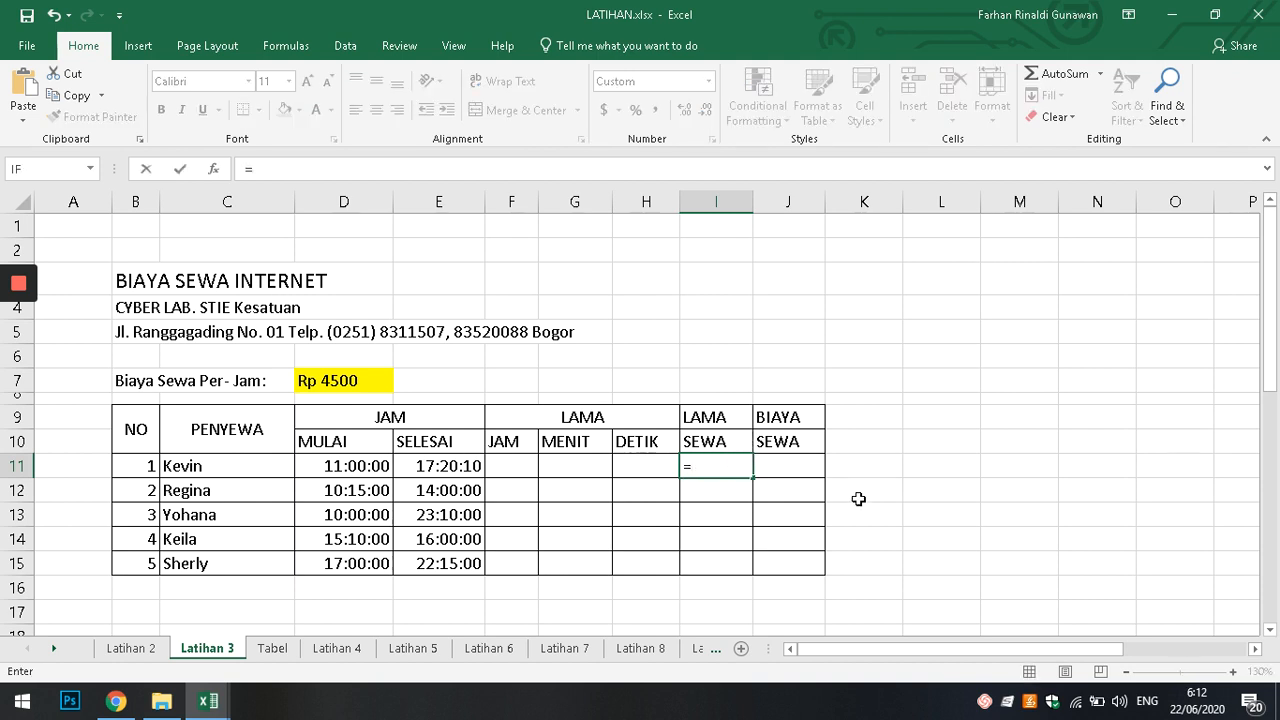
click(439, 466)
text(-)
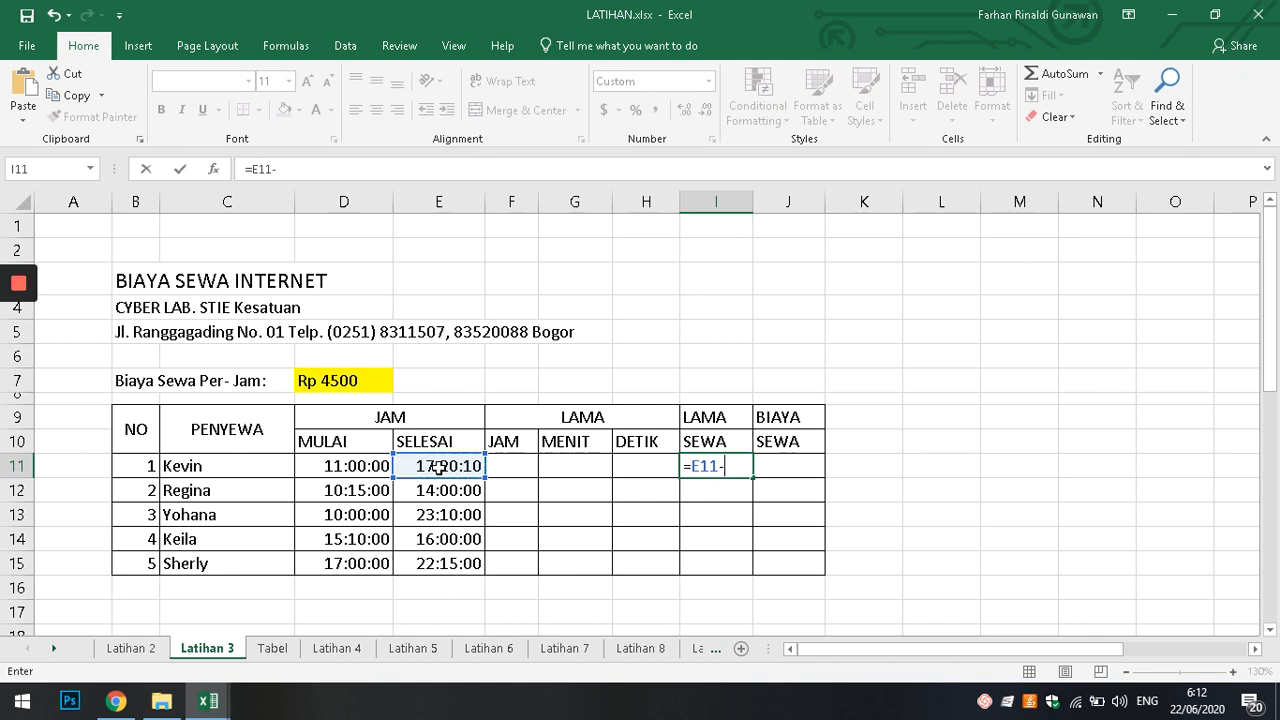
click(331, 466)
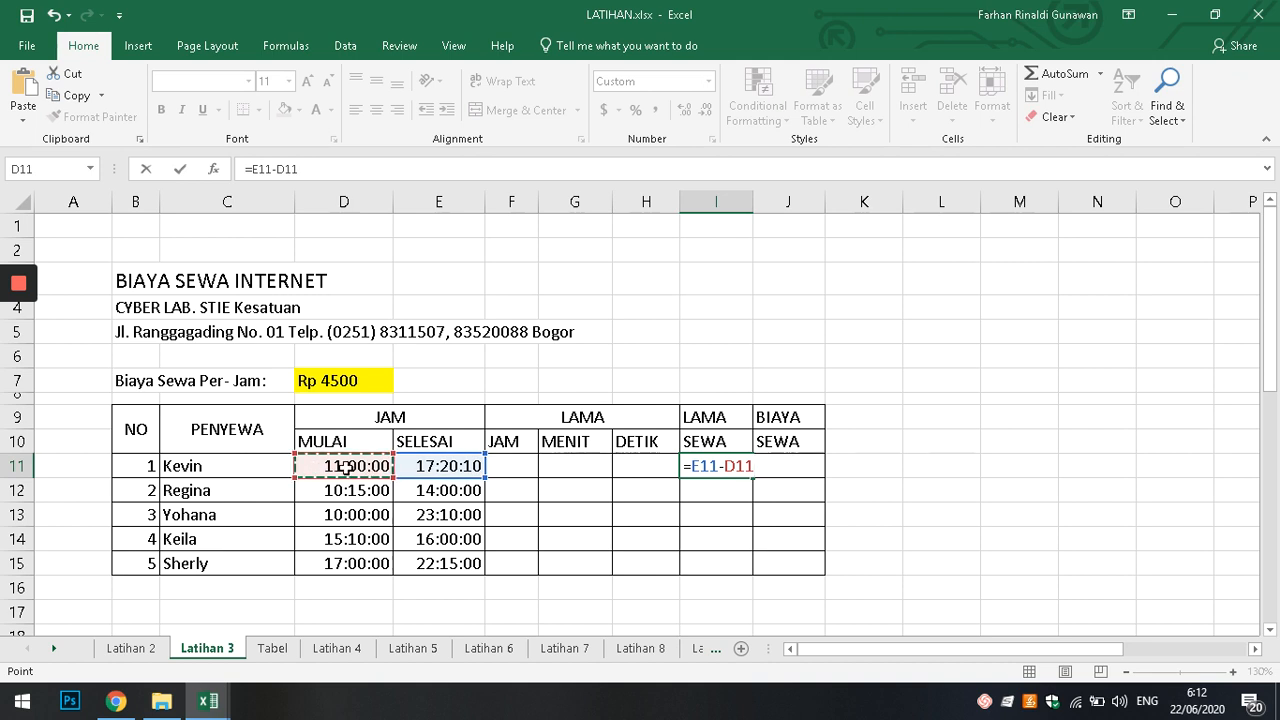
key(Return)
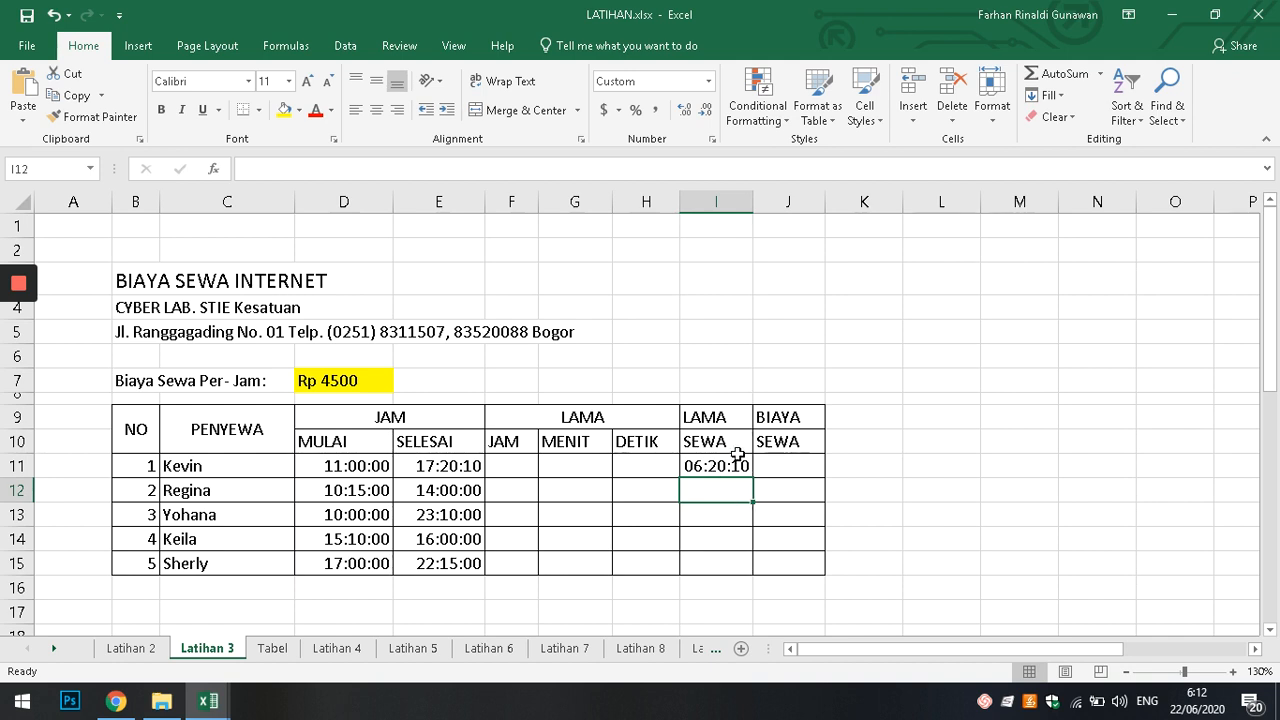
click(915, 467)
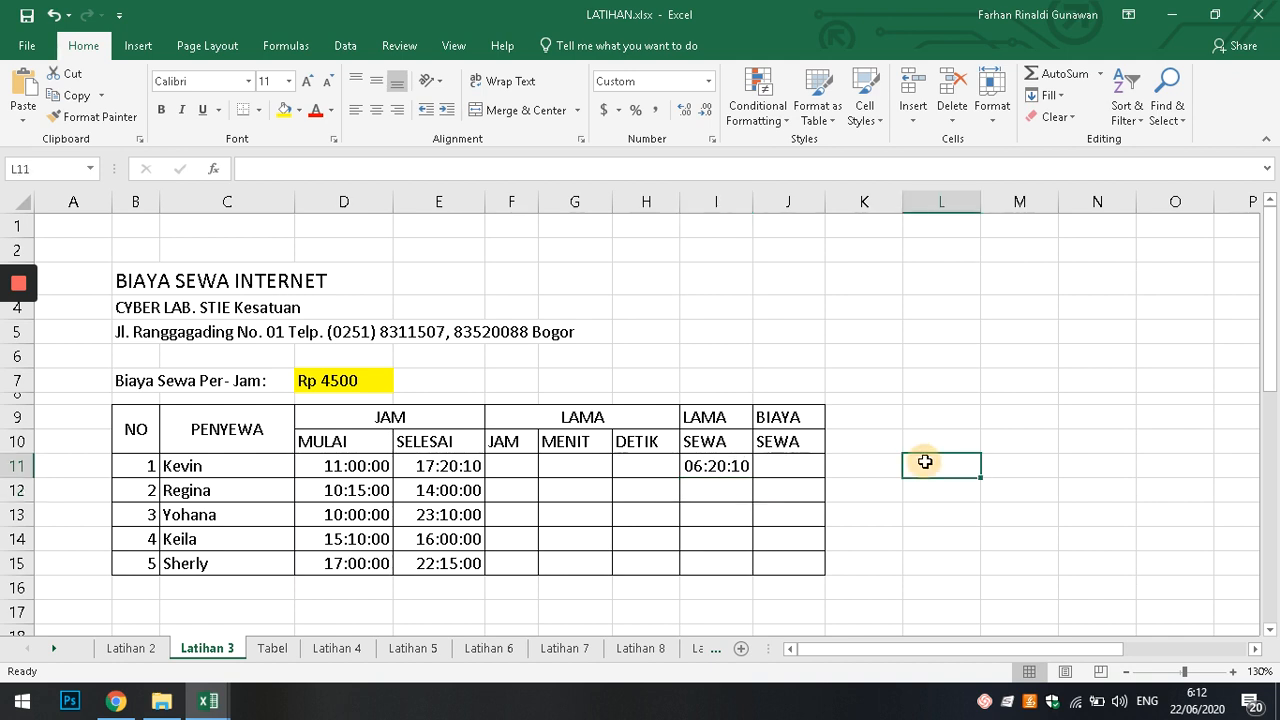
click(720, 466)
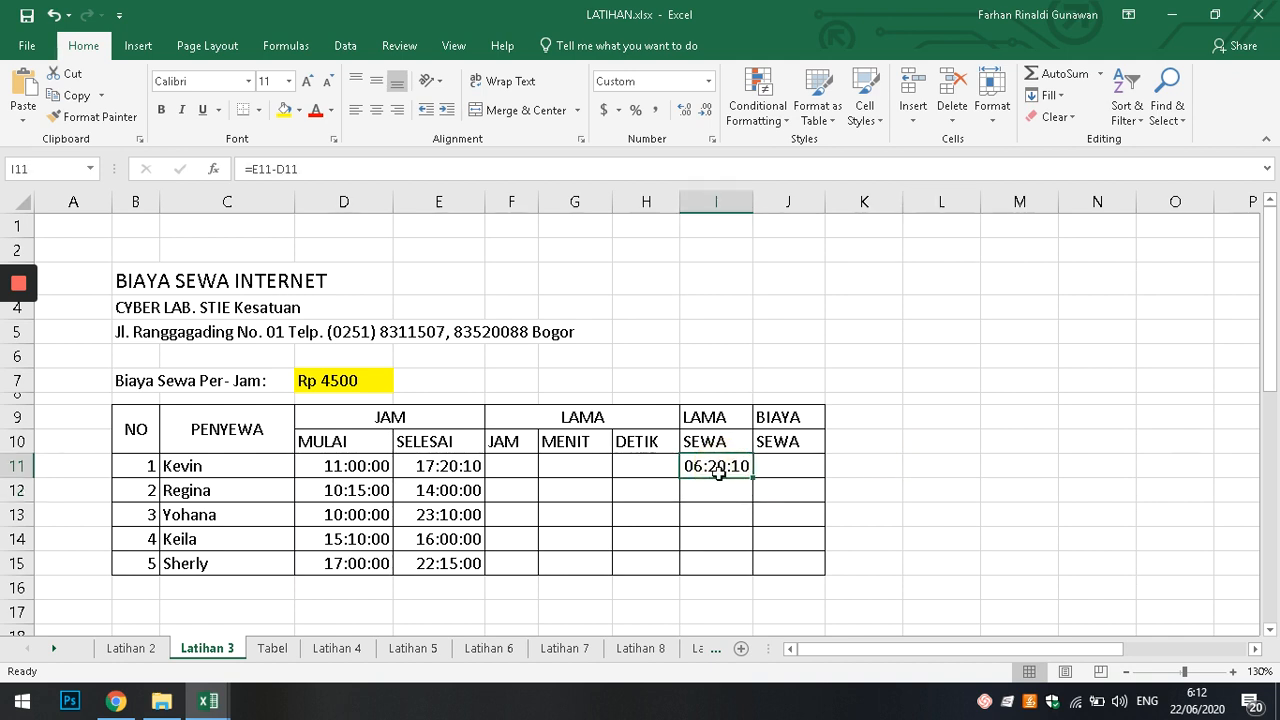
Extract the hours of the first renter's rental duration into F11 with =HOUR(I11).
click(514, 467)
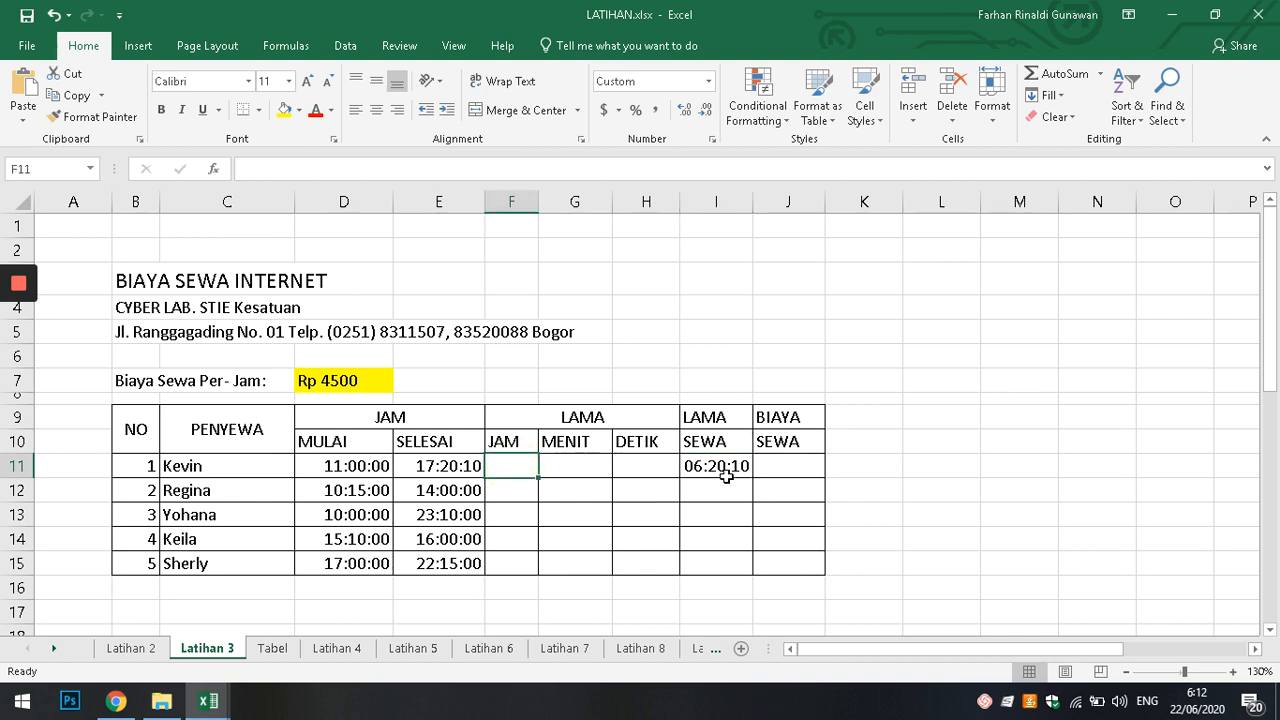
text(=)
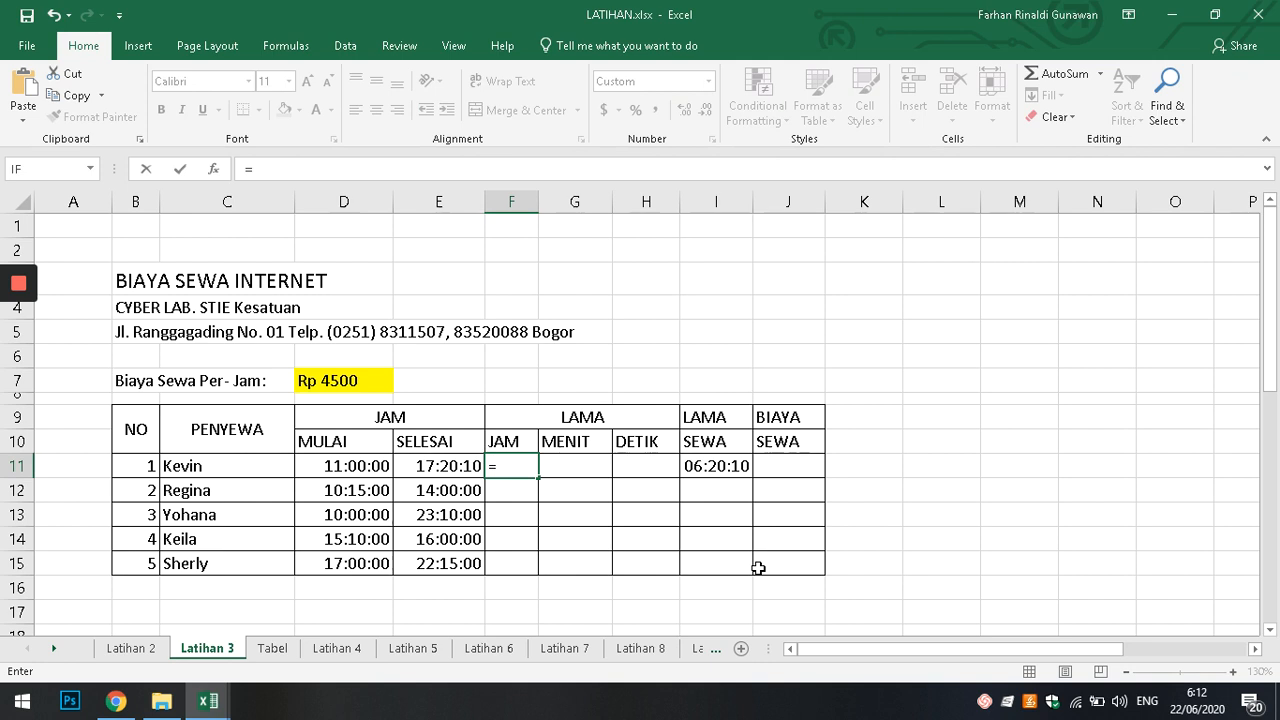
text(hour()
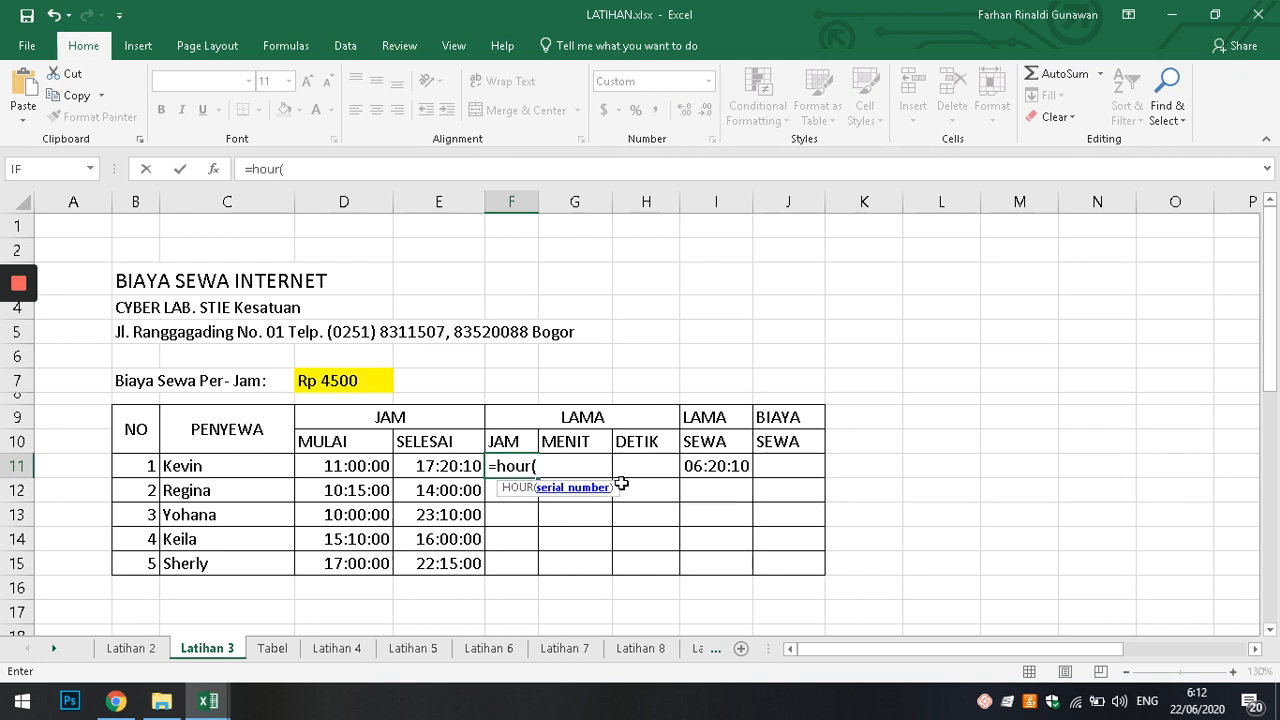
click(707, 465)
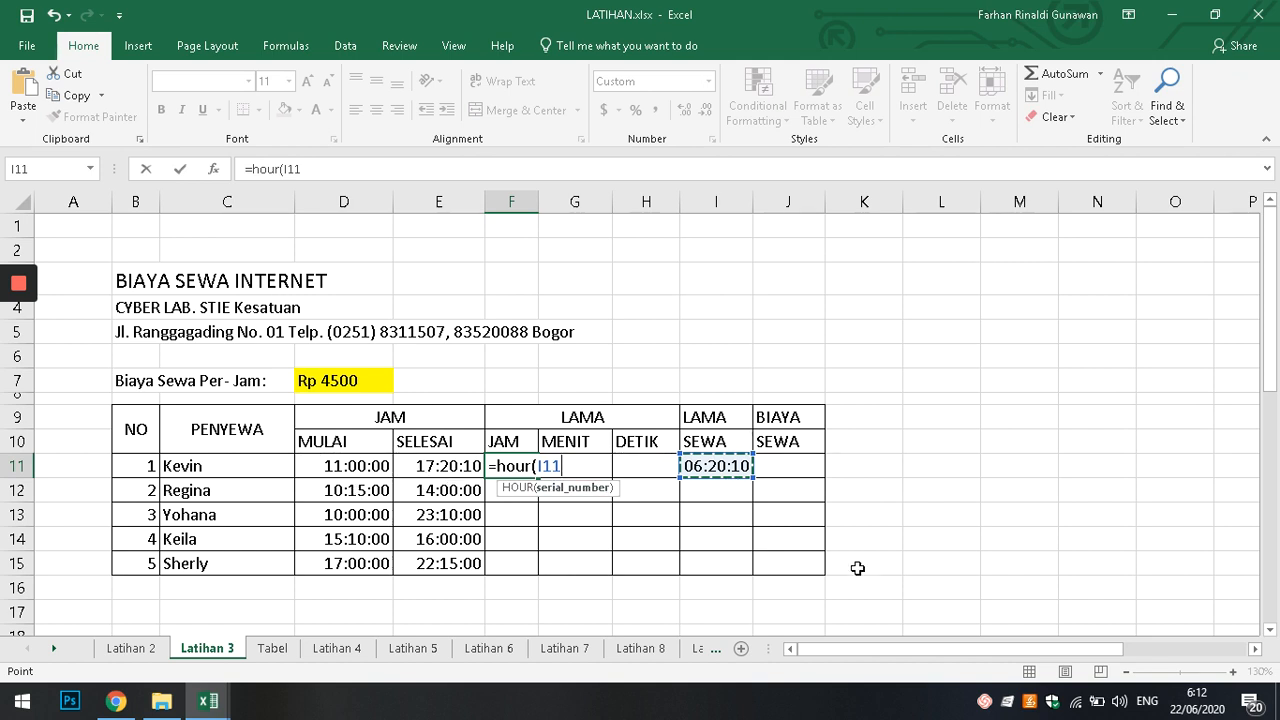
text())
key(Return)
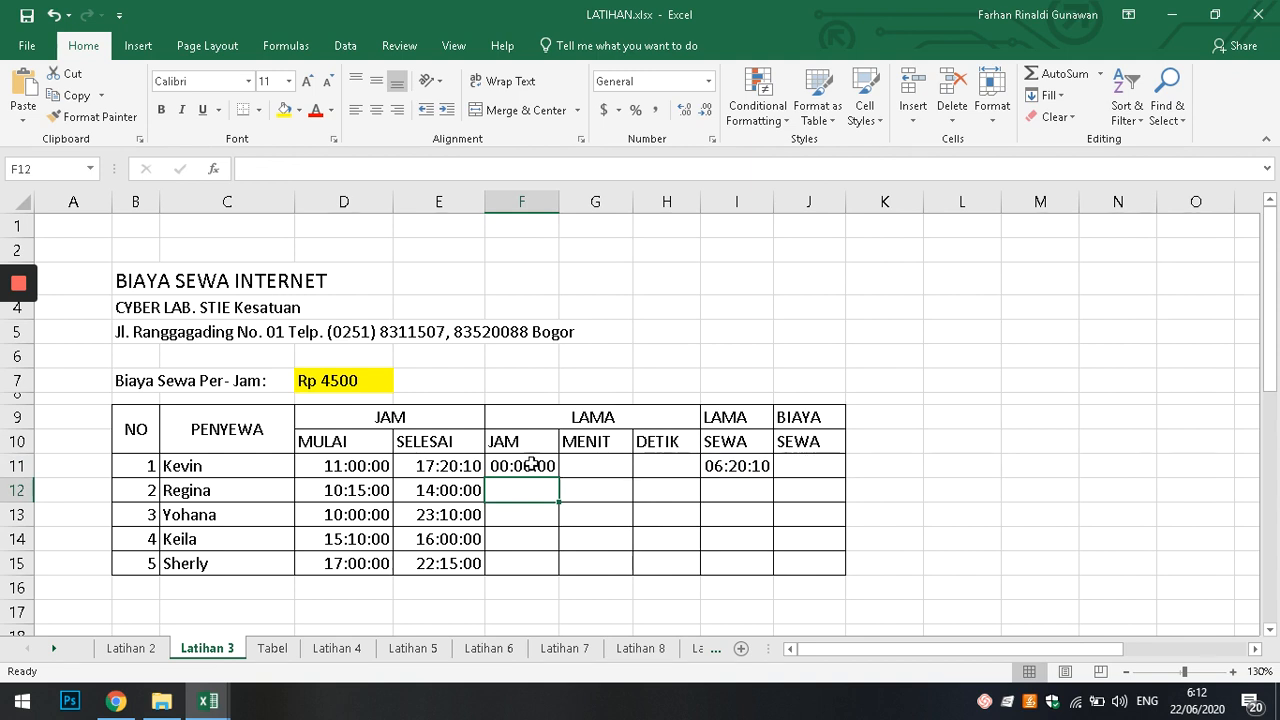
Format the JAM result in F11 as Number.
click(528, 462)
click(592, 460)
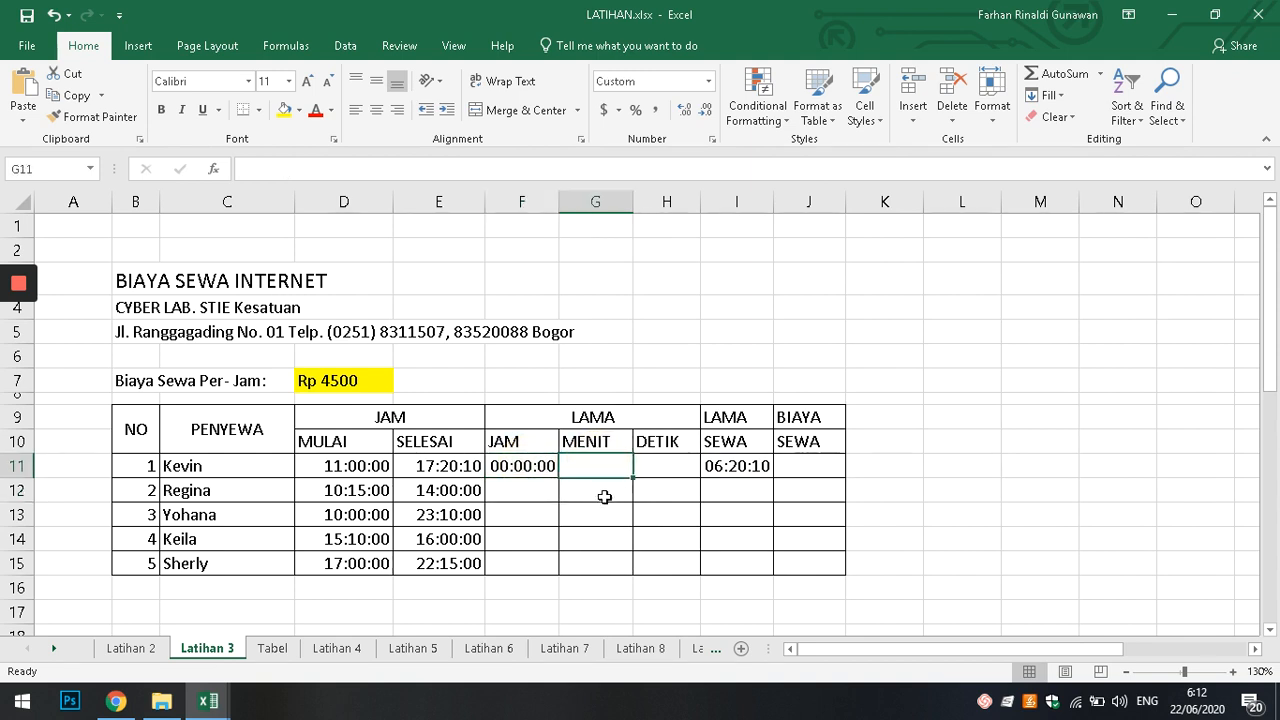
click(530, 464)
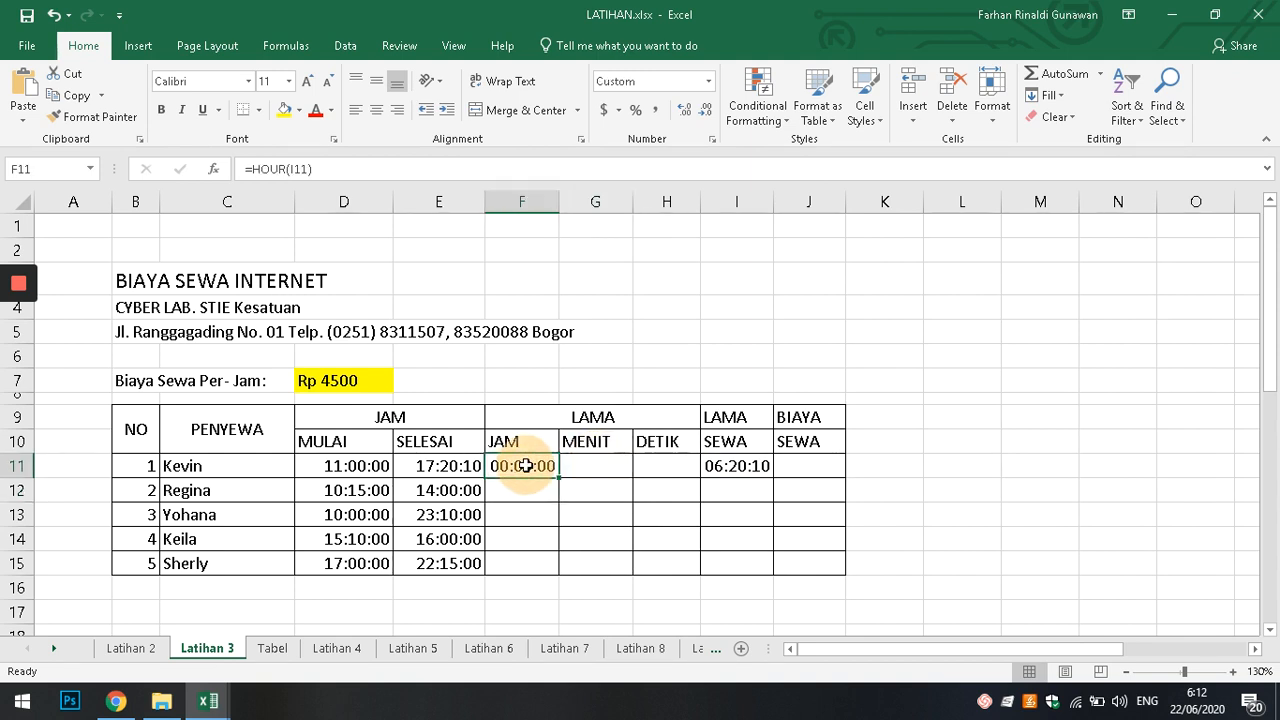
click(709, 82)
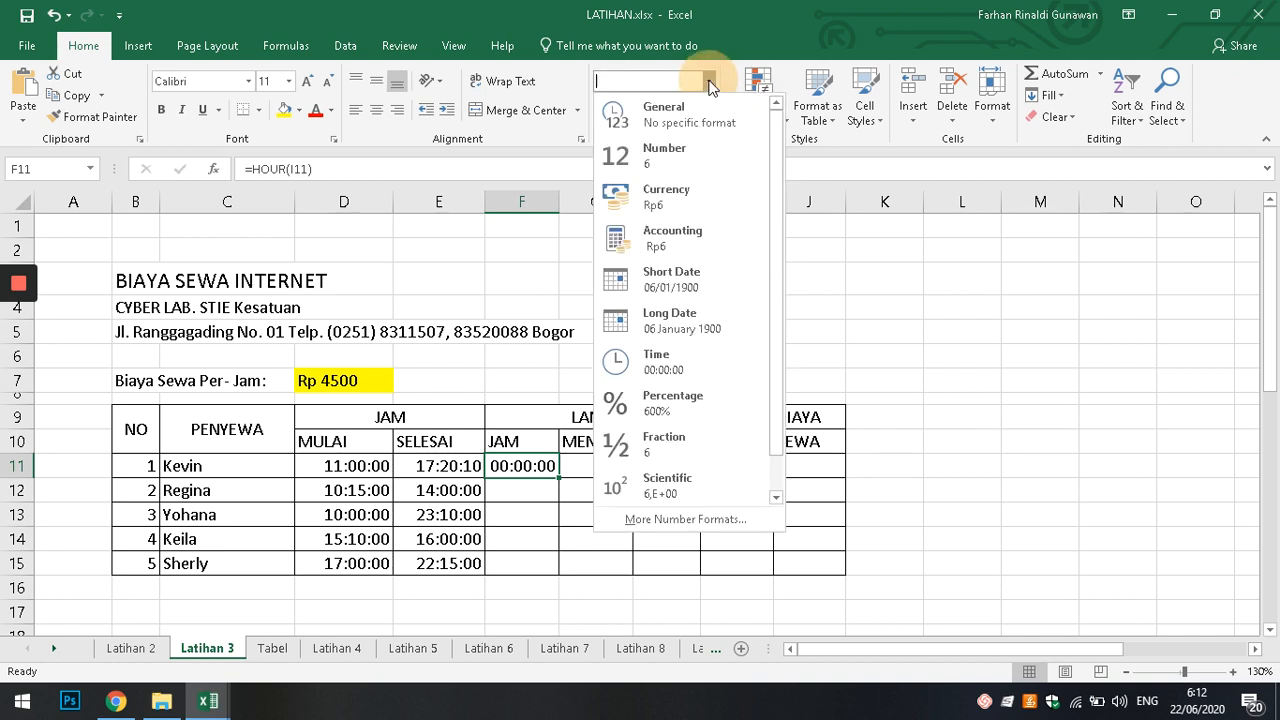
click(704, 164)
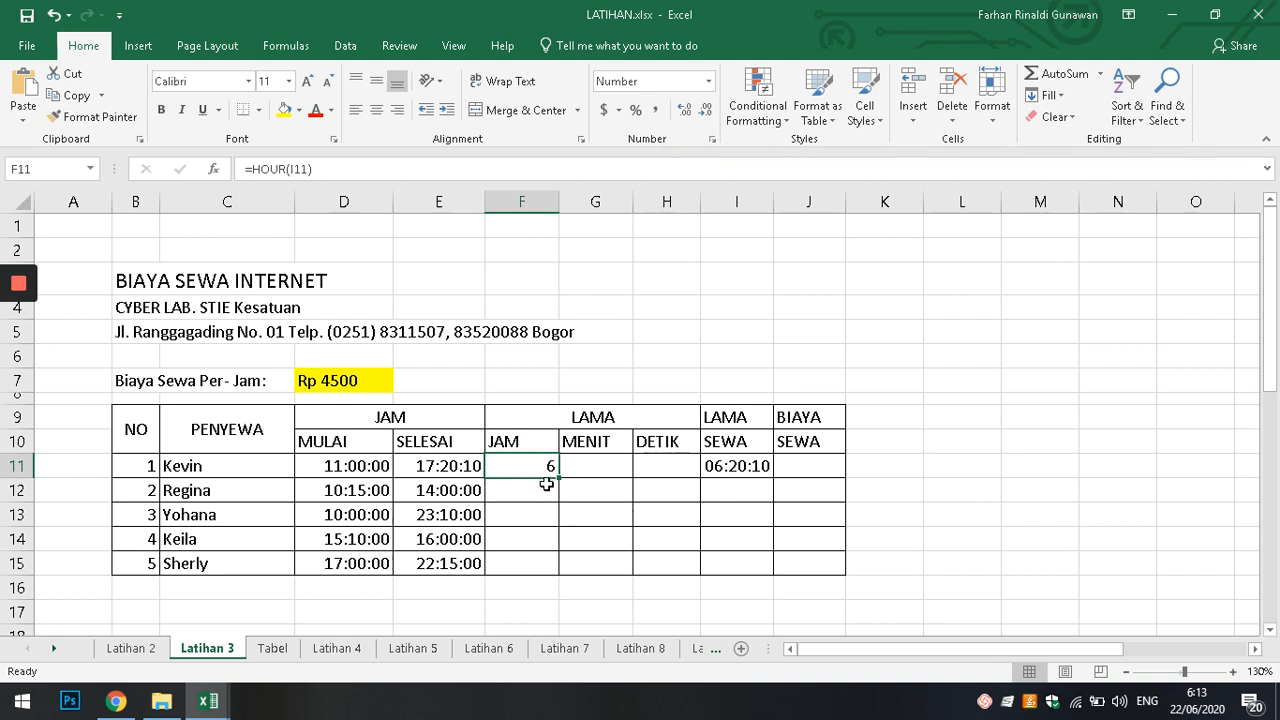
click(603, 467)
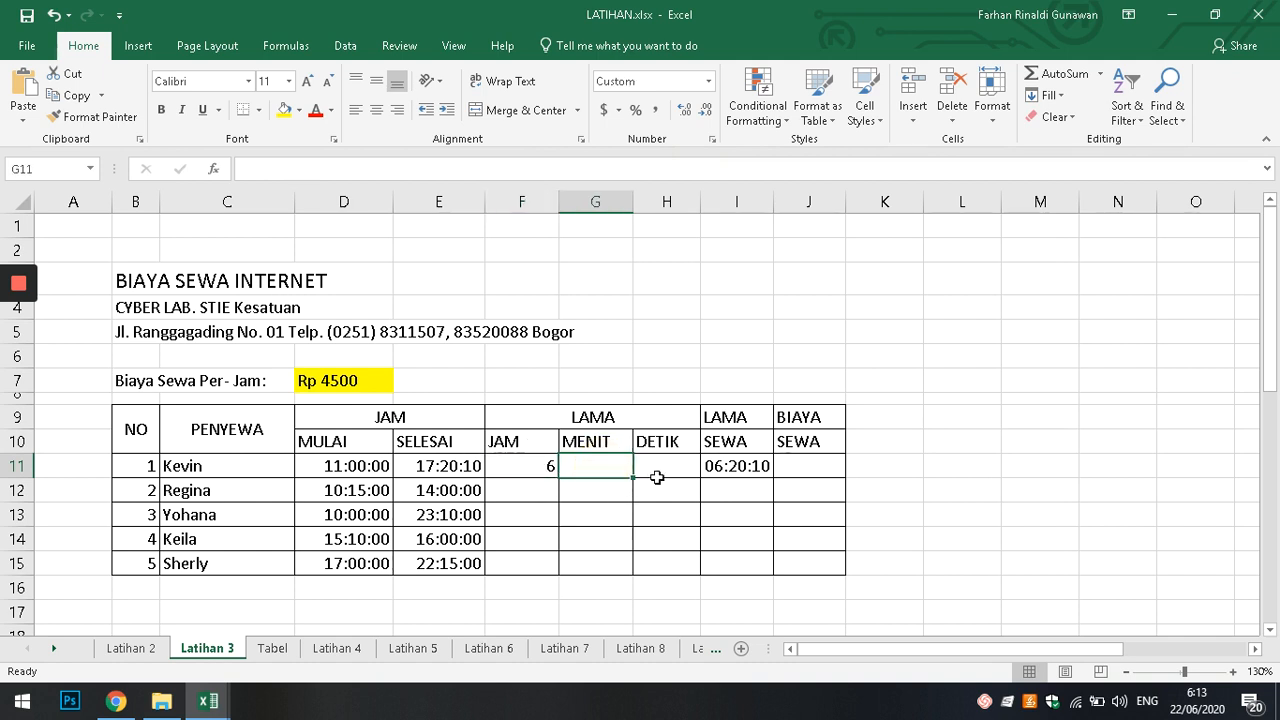
text(=)
key(Right)
key(Right)
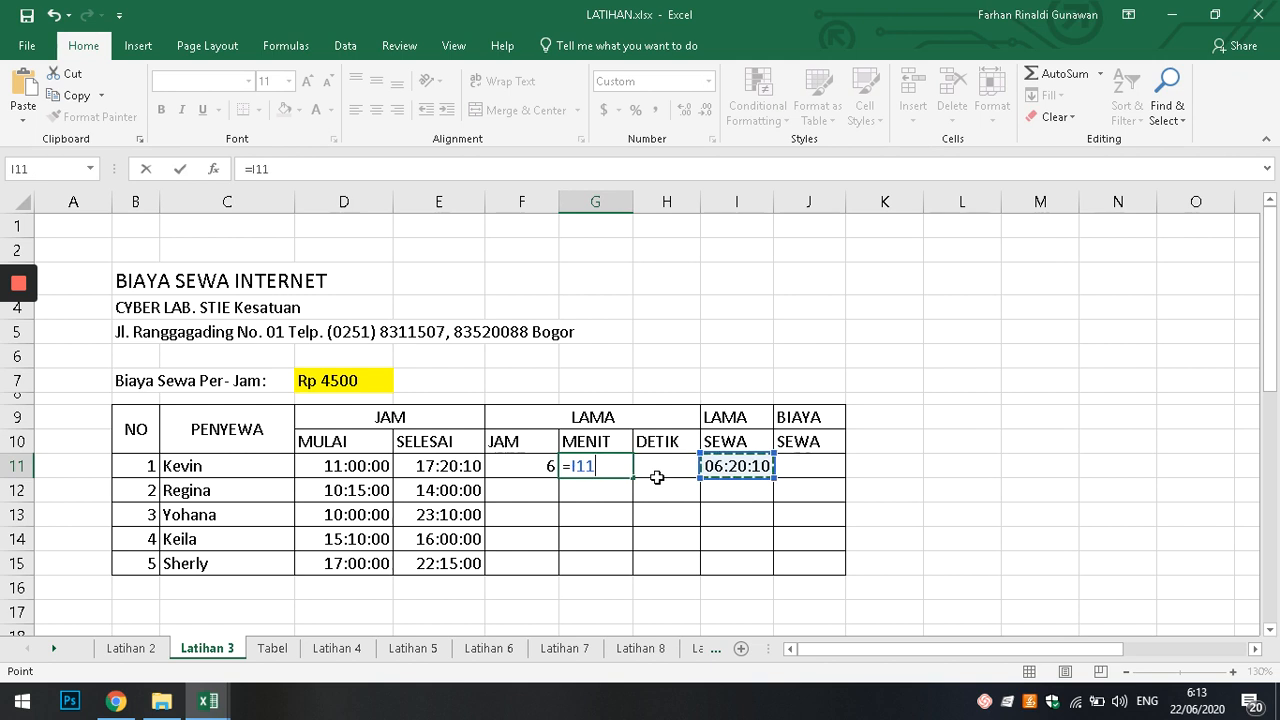
key(Escape)
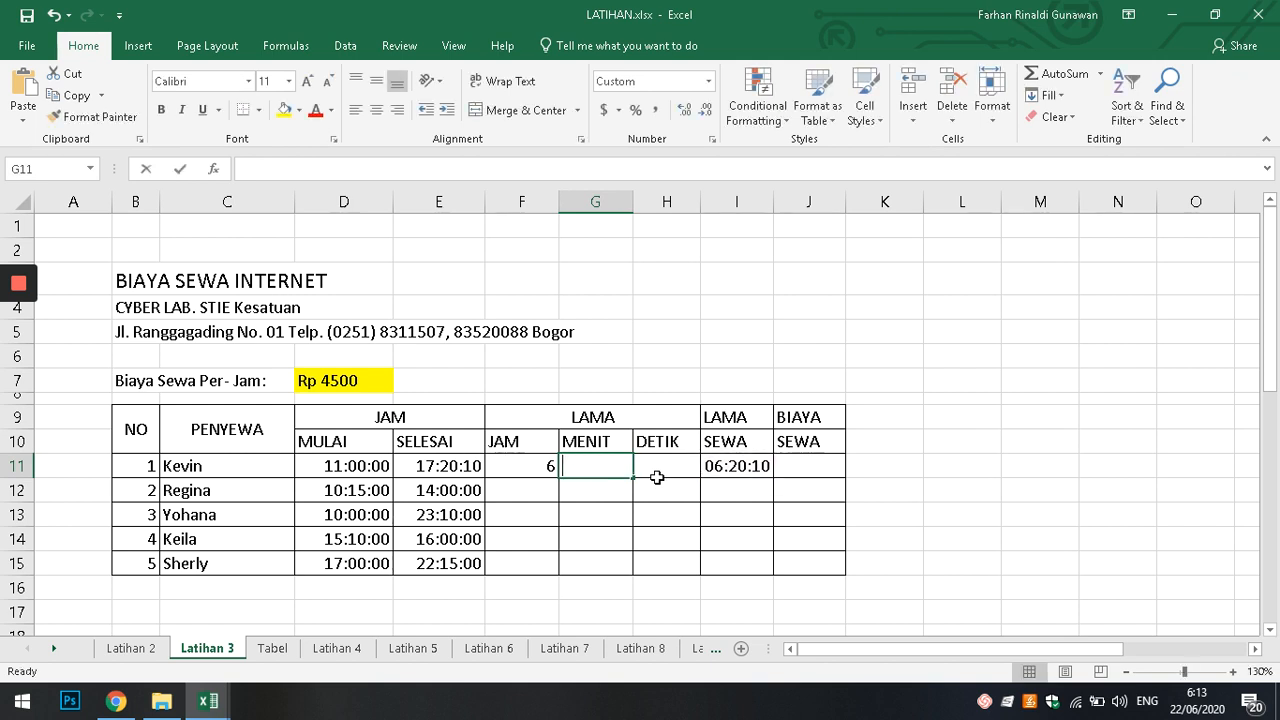
Extract the minutes of the first renter's rental duration into G11 with =MINUTE(I11).
text(=minu)
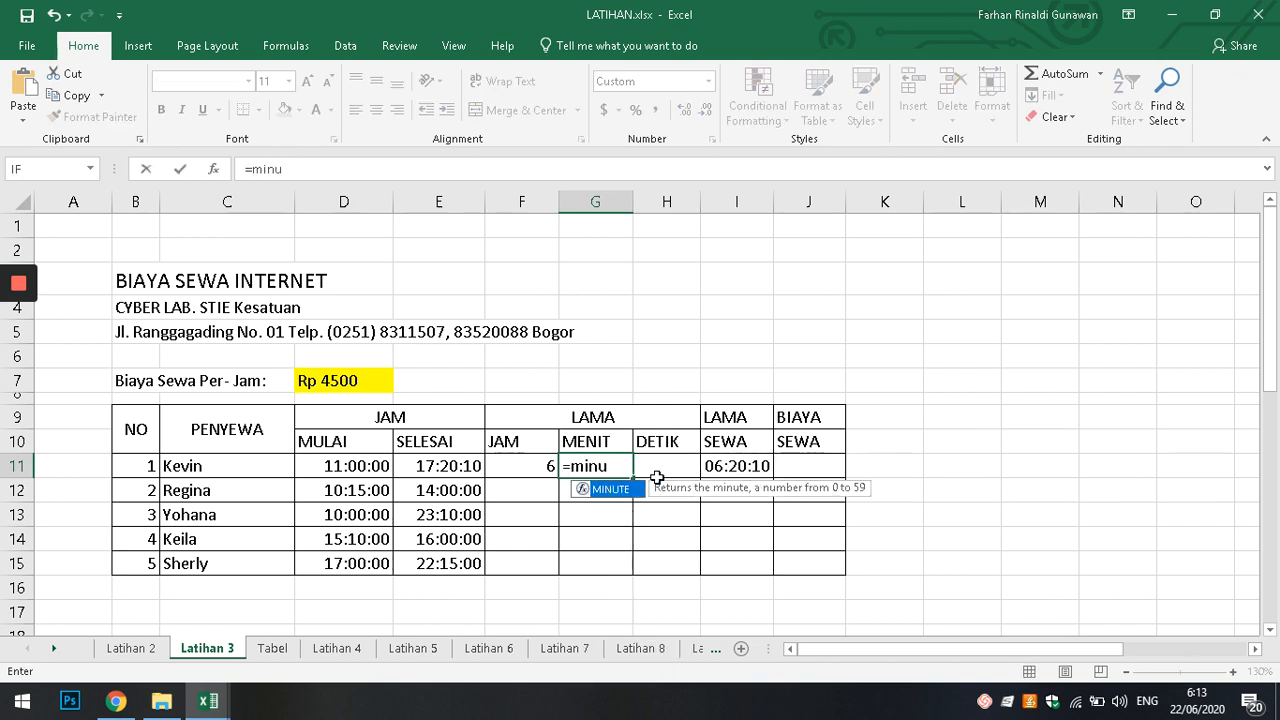
key(Tab)
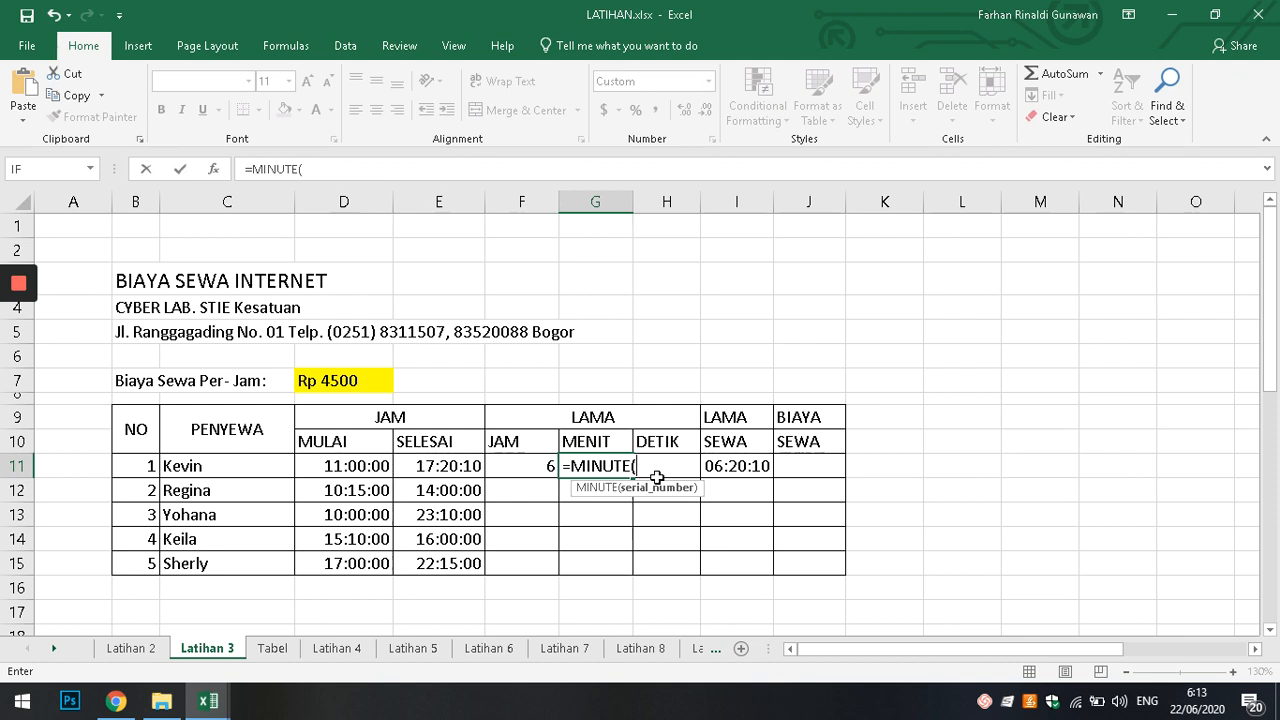
click(725, 470)
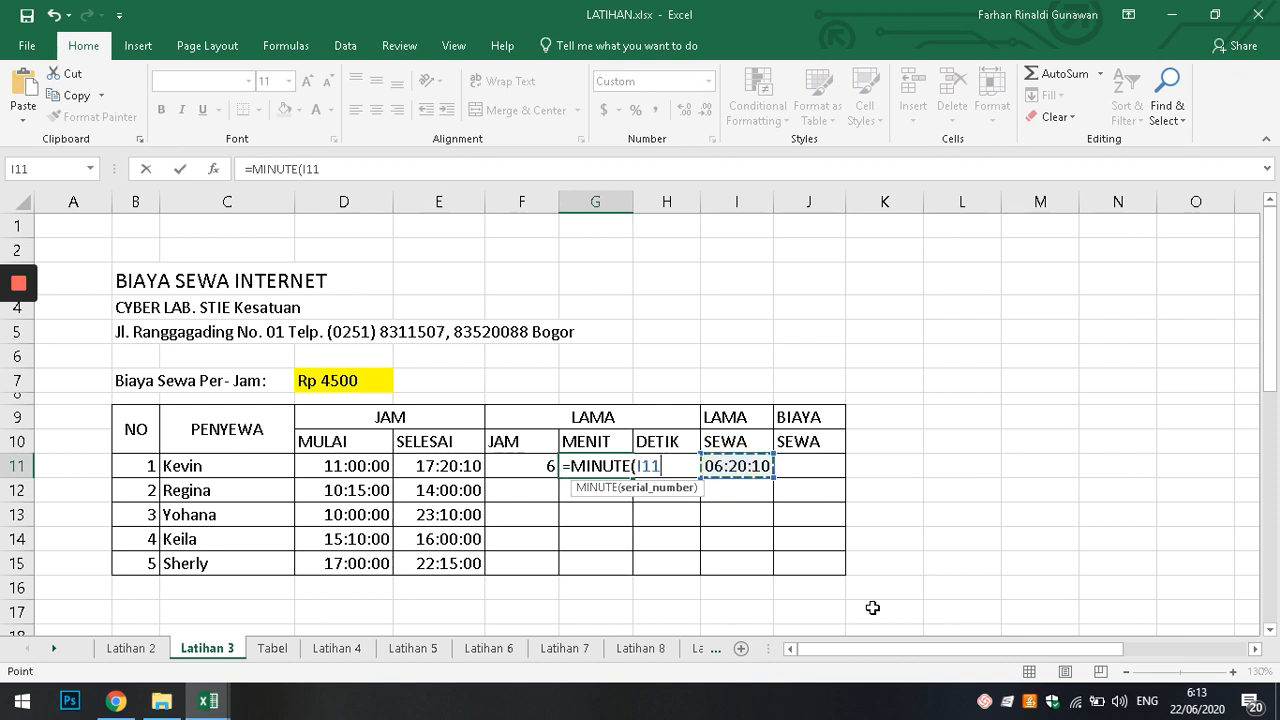
text())
key(Return)
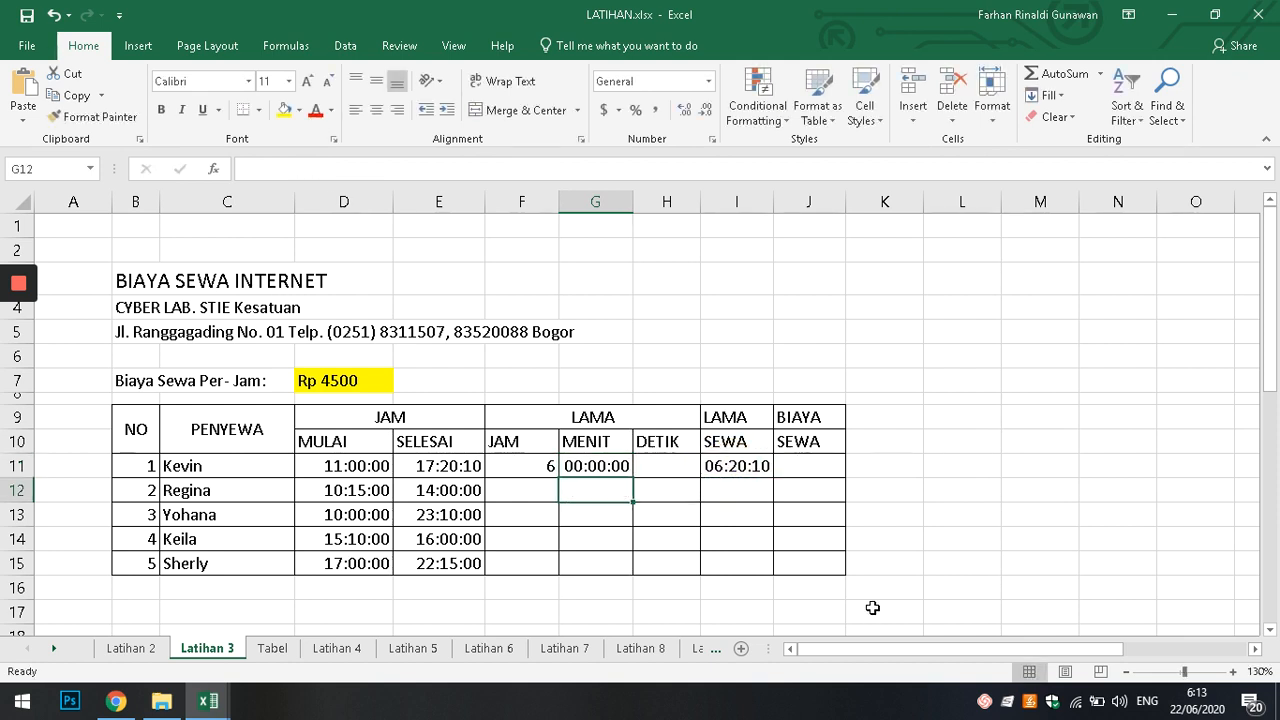
Format the MENIT result in G11 as Number.
key(Up)
key(Right)
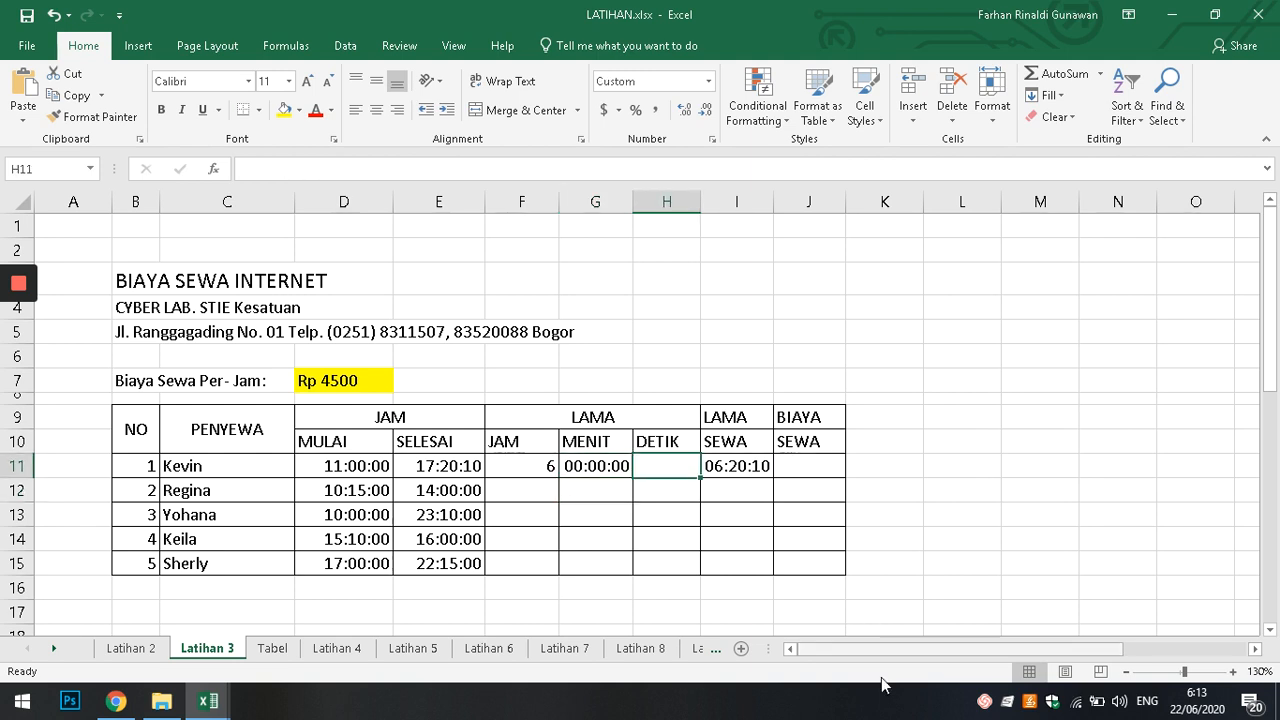
click(606, 466)
click(708, 81)
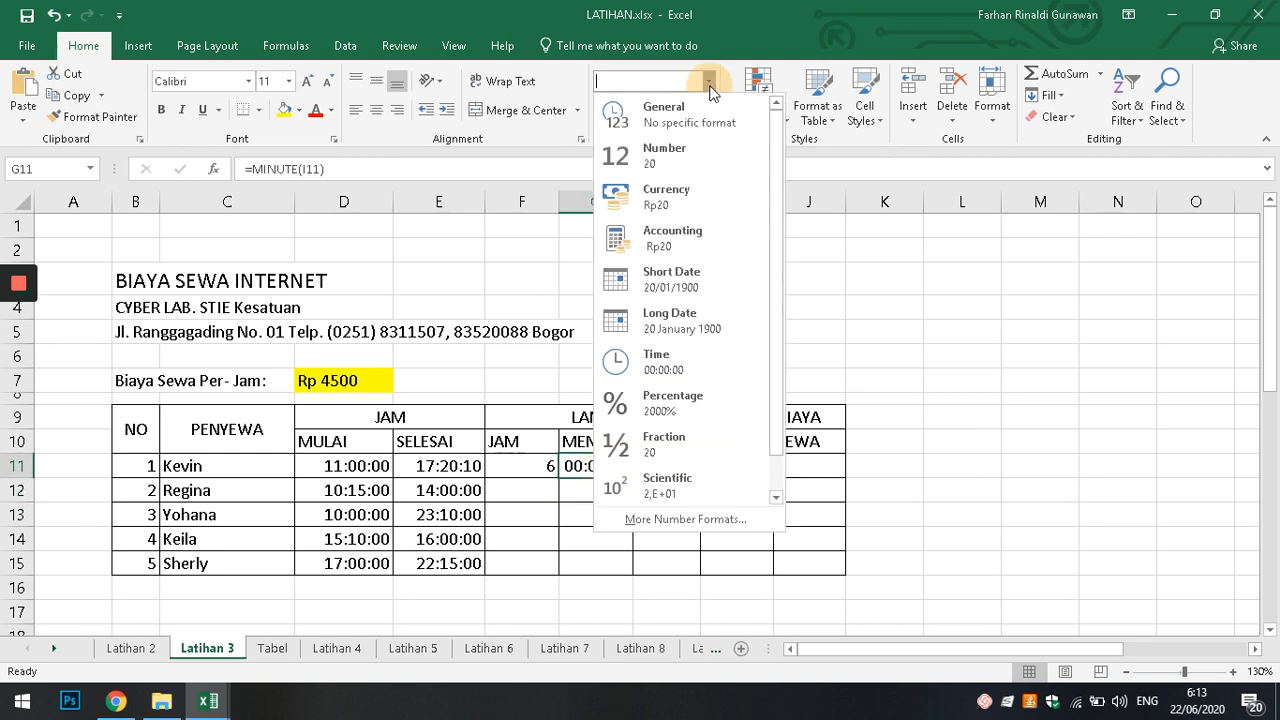
click(682, 160)
Extract the seconds of the first renter's rental duration into H11 with =SECOND(I11).
double_click(652, 462)
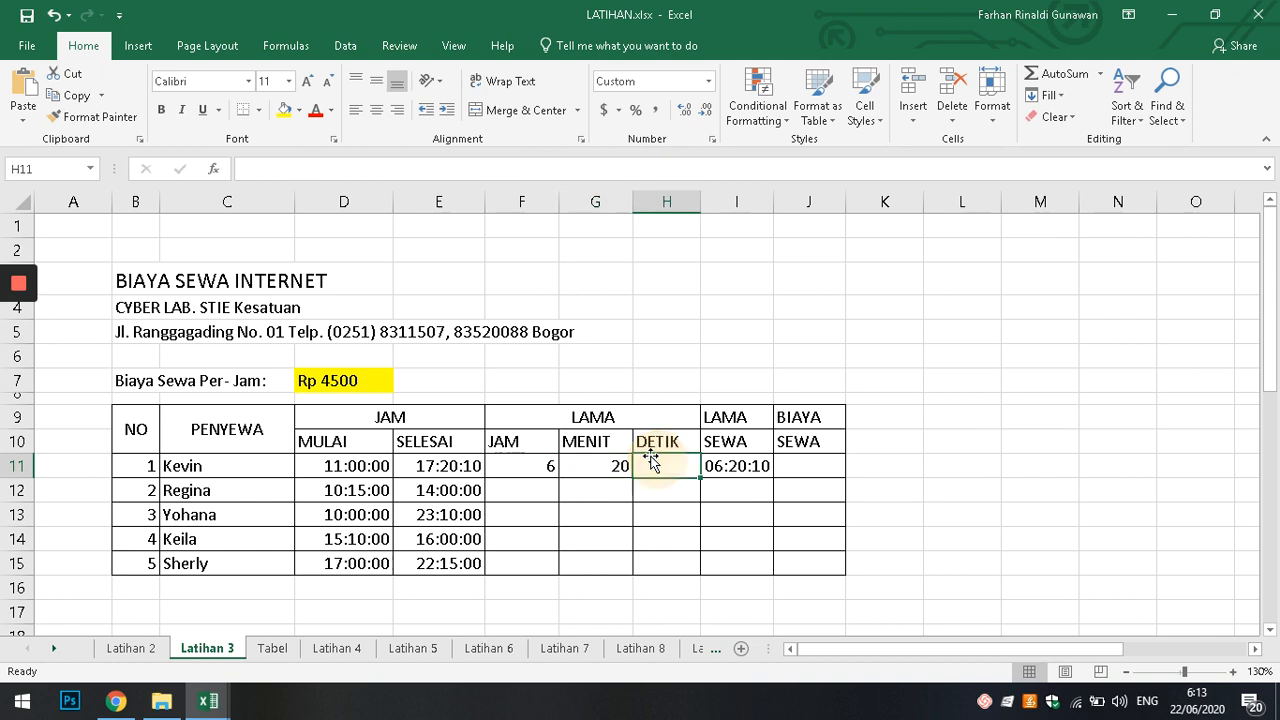
text(=s)
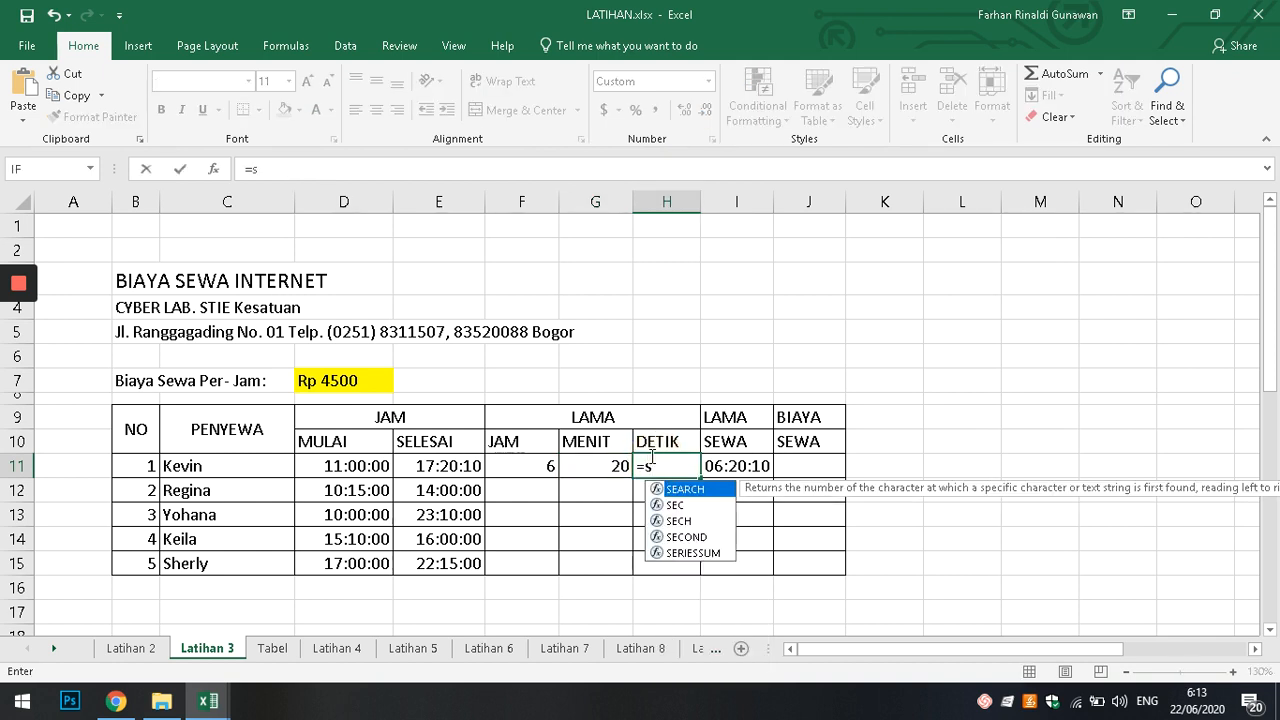
text(econd()
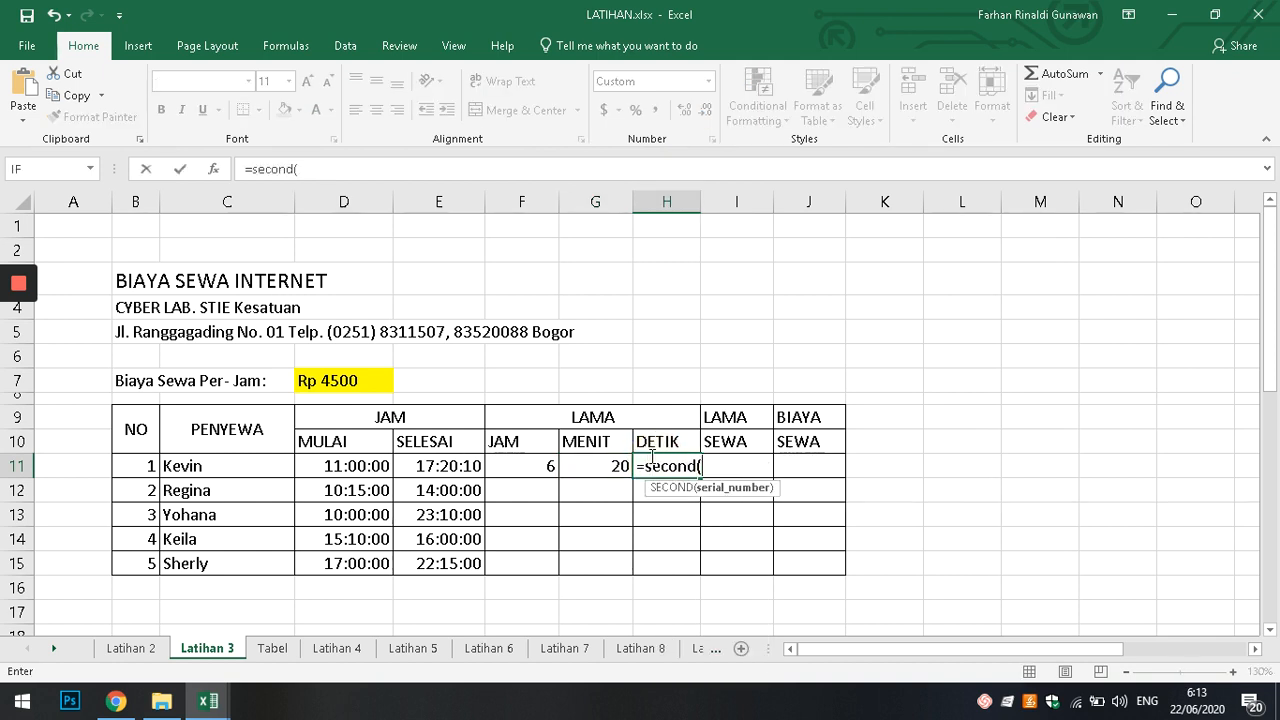
click(768, 476)
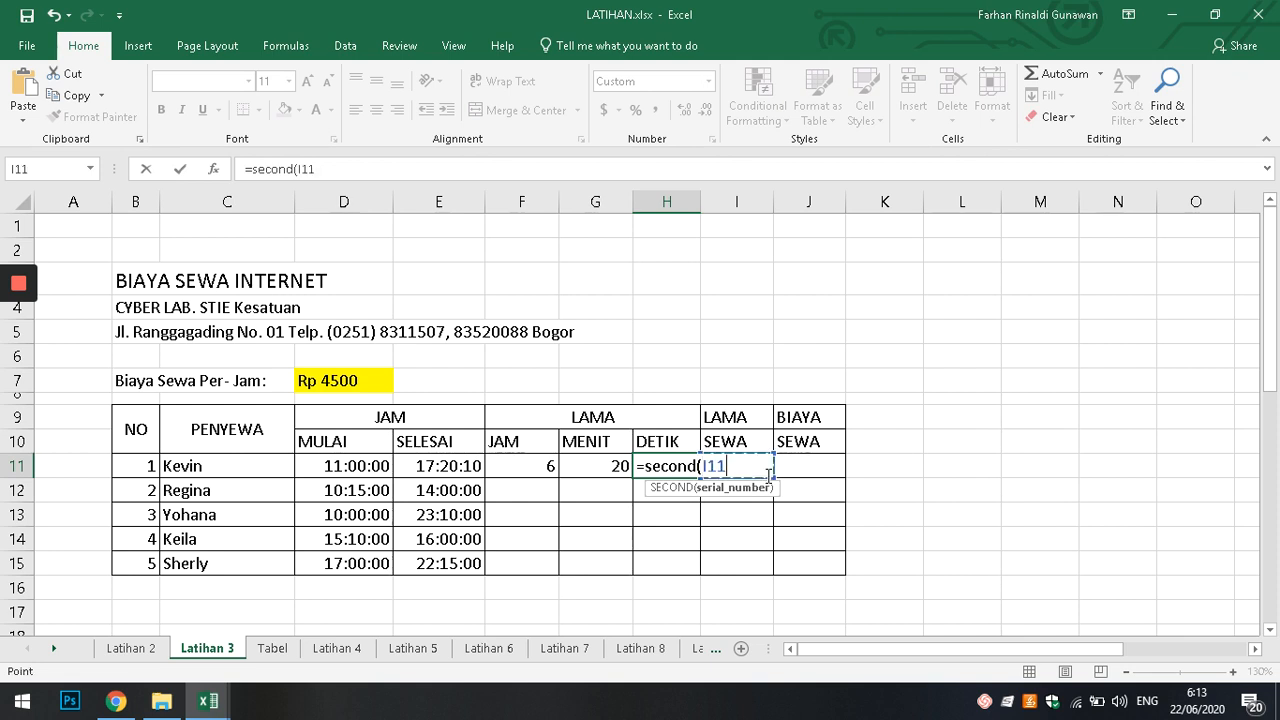
text())
key(ctrl+Return)
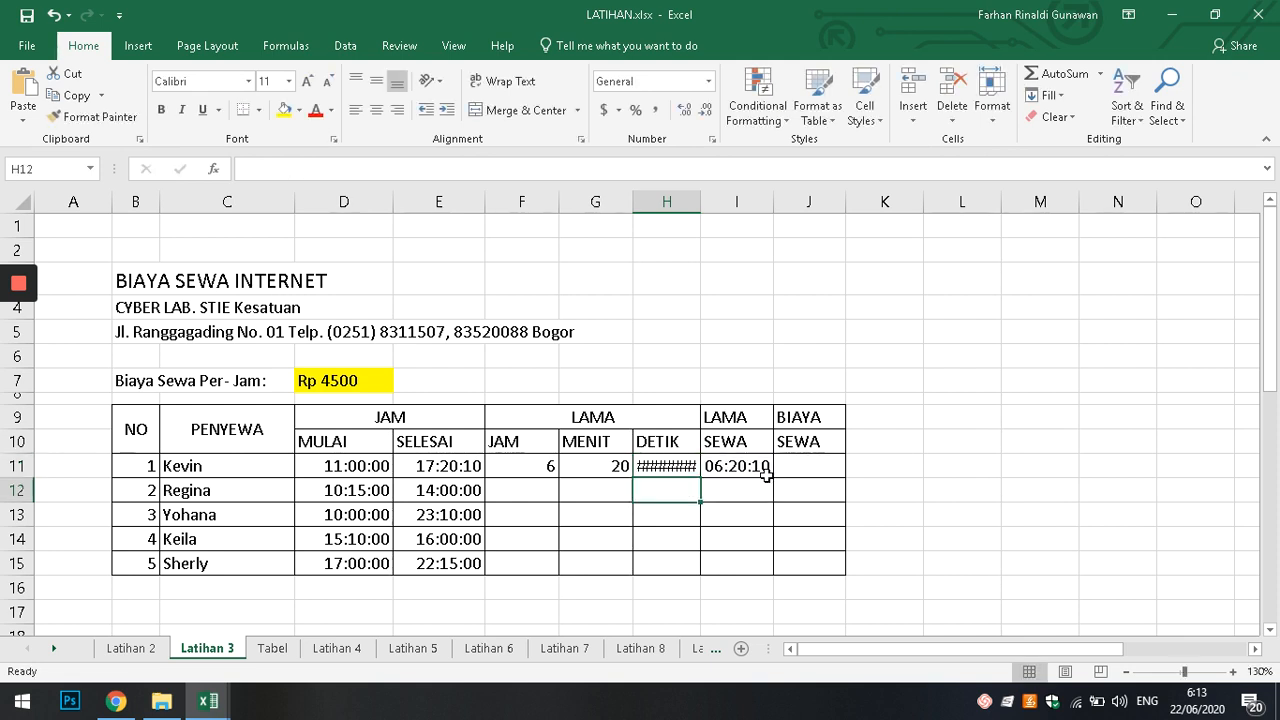
Autofit column H to its contents and format the DETIK result in H11 as Number.
double_click(704, 203)
click(708, 81)
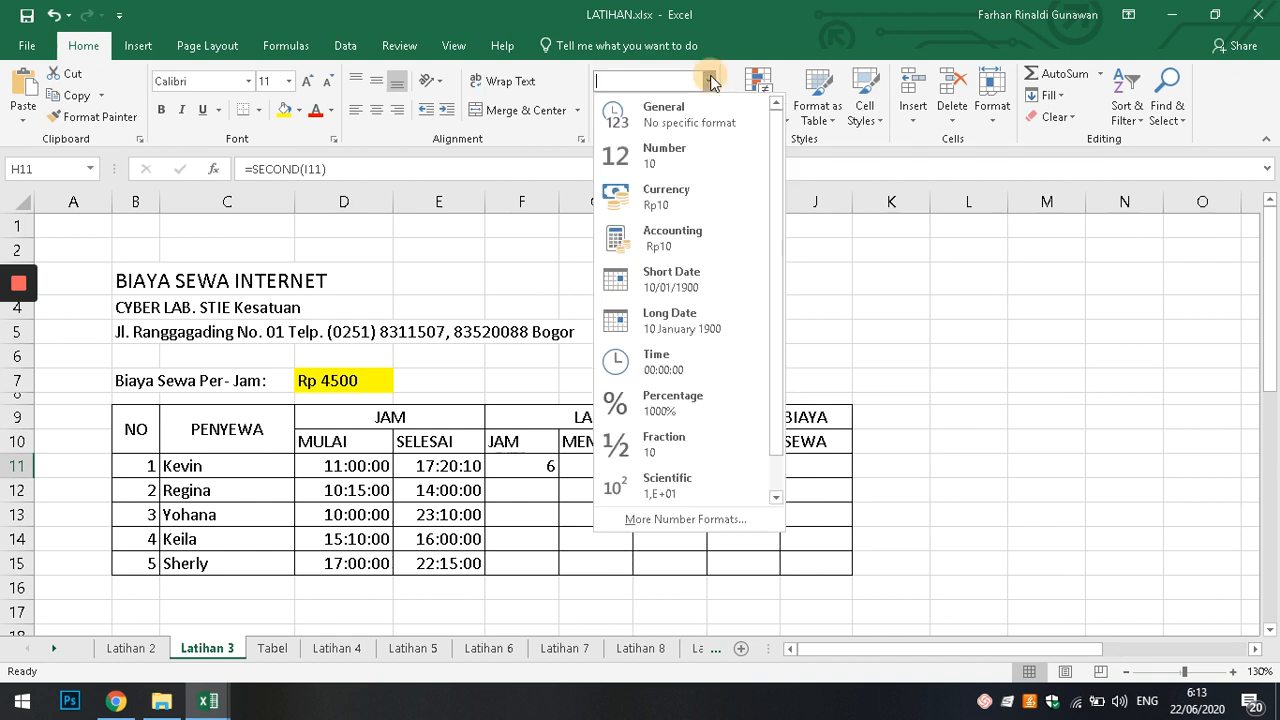
click(667, 160)
click(942, 458)
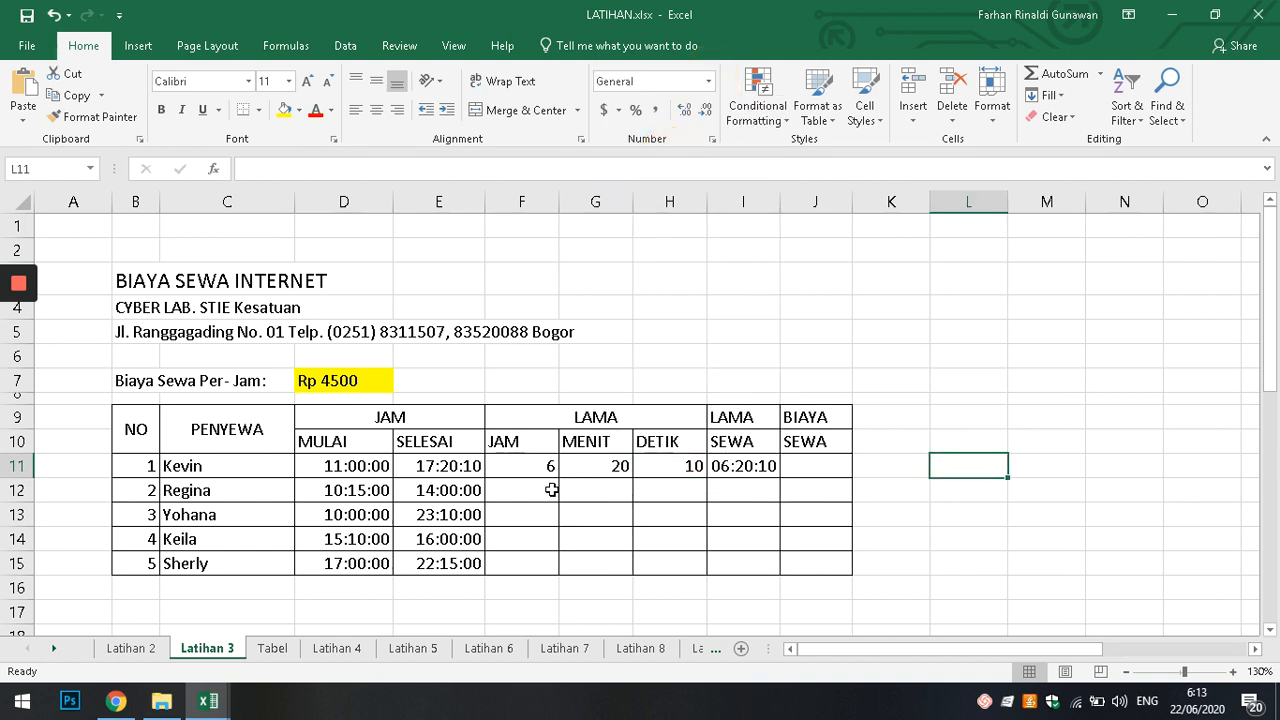
Centre the JAM, MENIT and DETIK cells F11:H15 horizontally and widen column I slightly.
drag(517, 468, 674, 560)
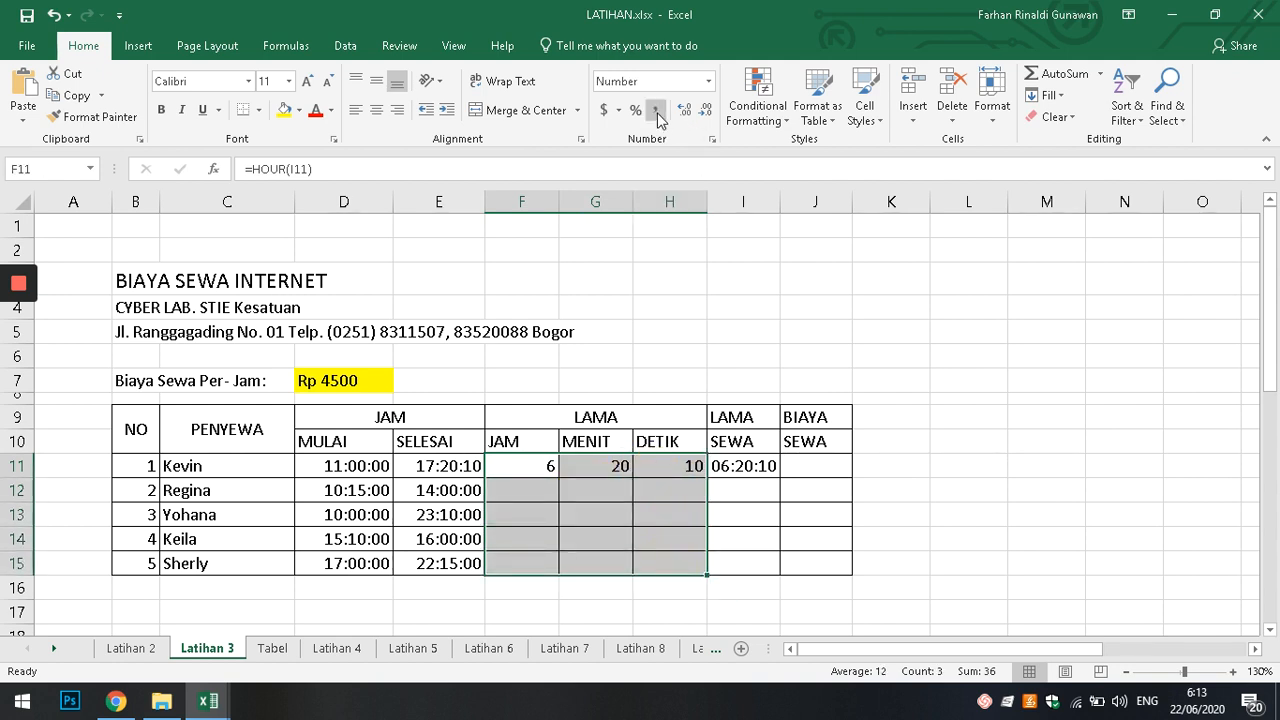
click(376, 109)
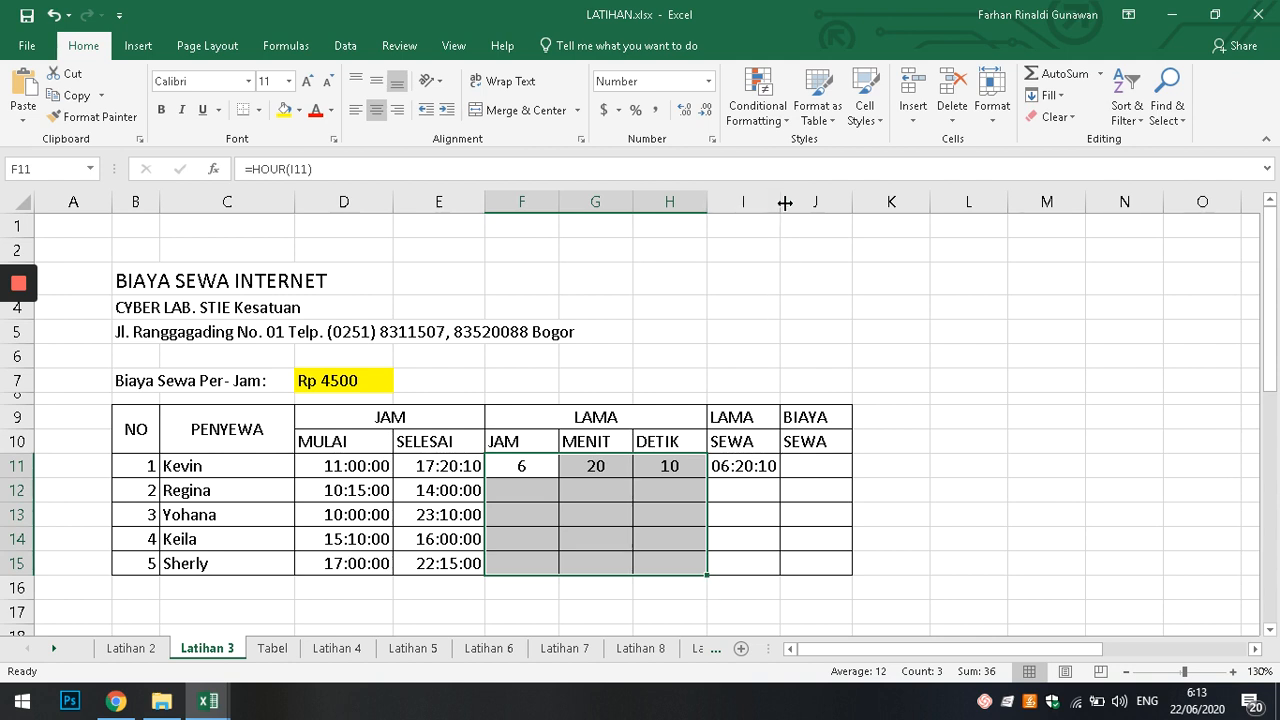
drag(785, 203, 808, 203)
Fill the LAMA SEWA formula from I11 down to I15 for the remaining renters.
click(775, 466)
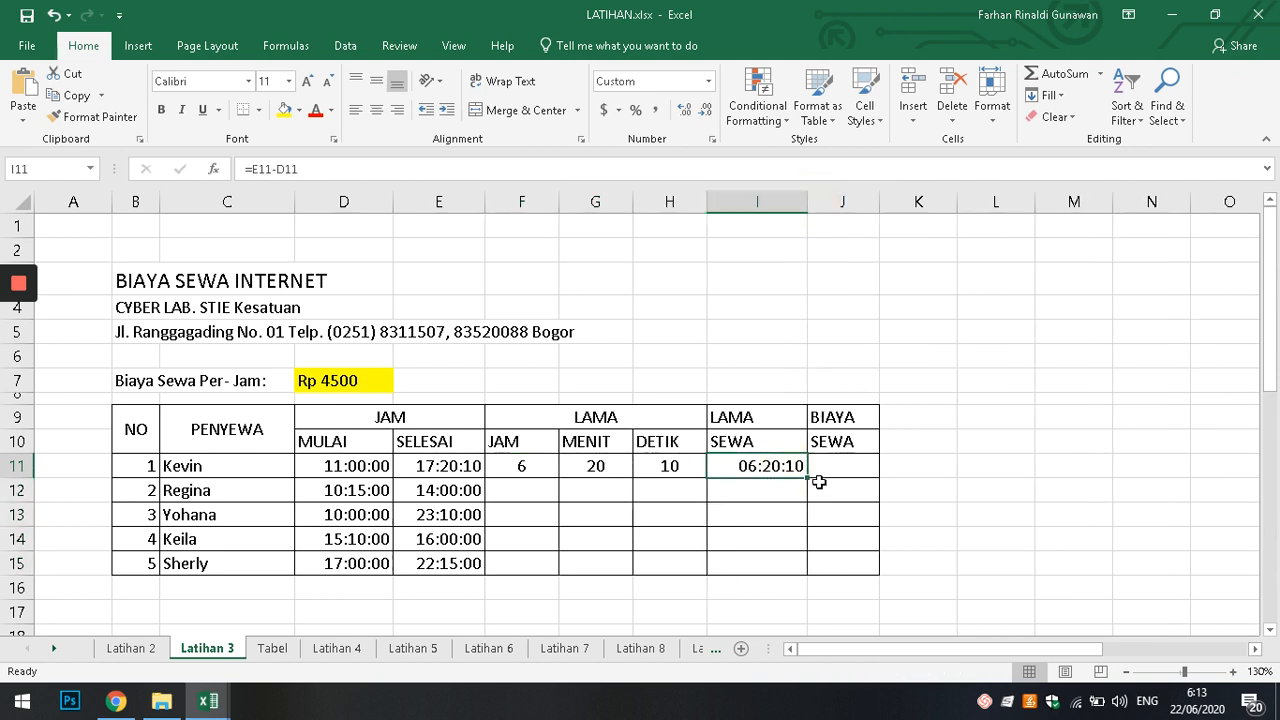
drag(811, 479, 797, 577)
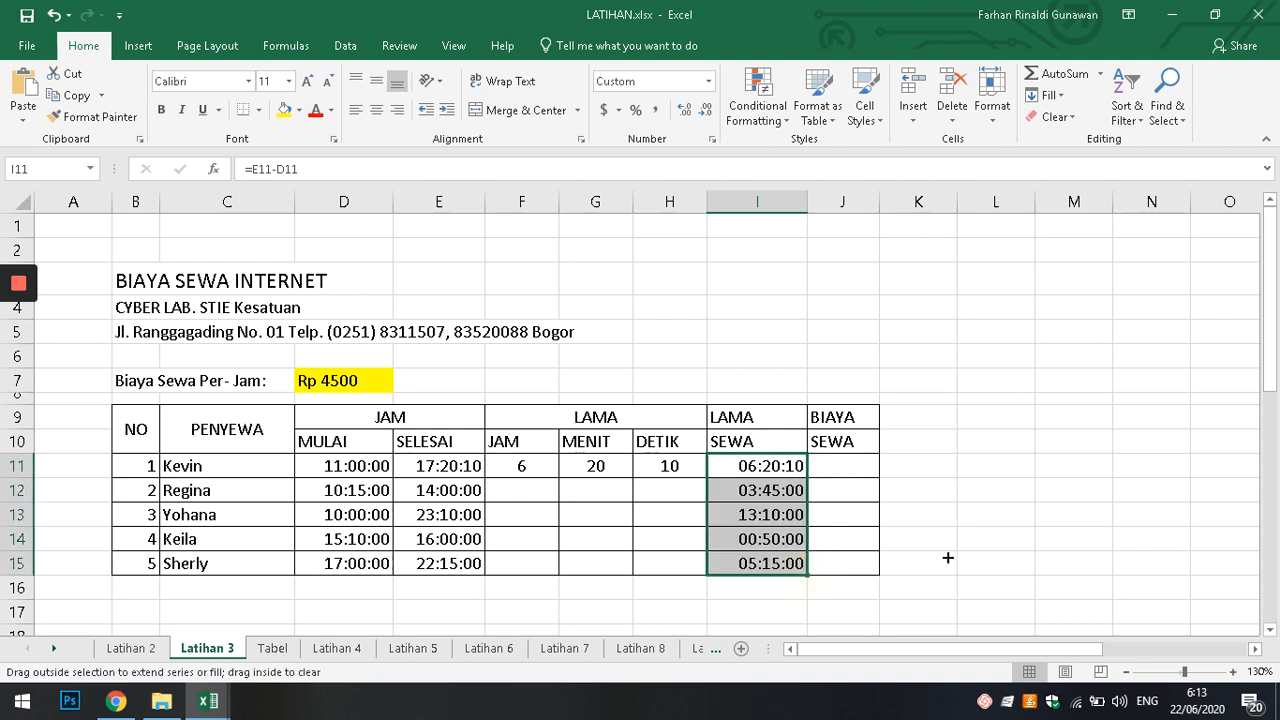
Fill the JAM, MENIT and DETIK formulas from F11:H11 down to row 15 for the remaining renters.
click(968, 560)
click(757, 488)
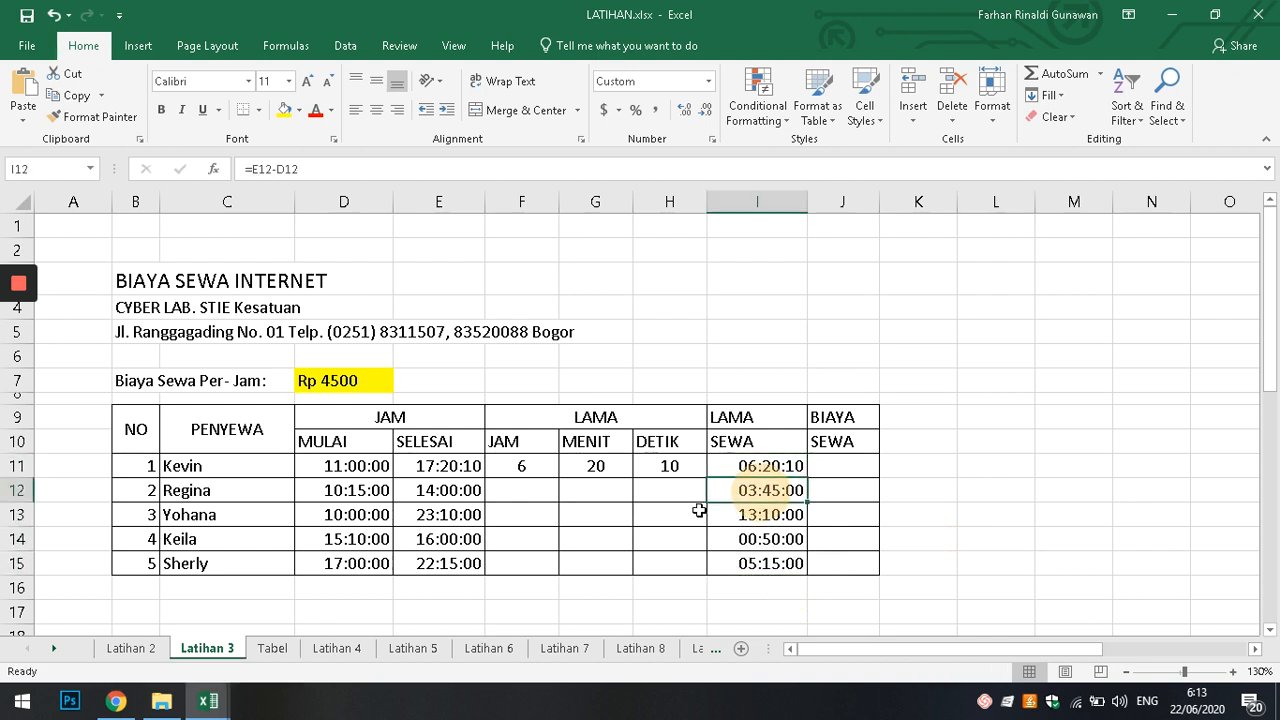
click(443, 495)
click(340, 490)
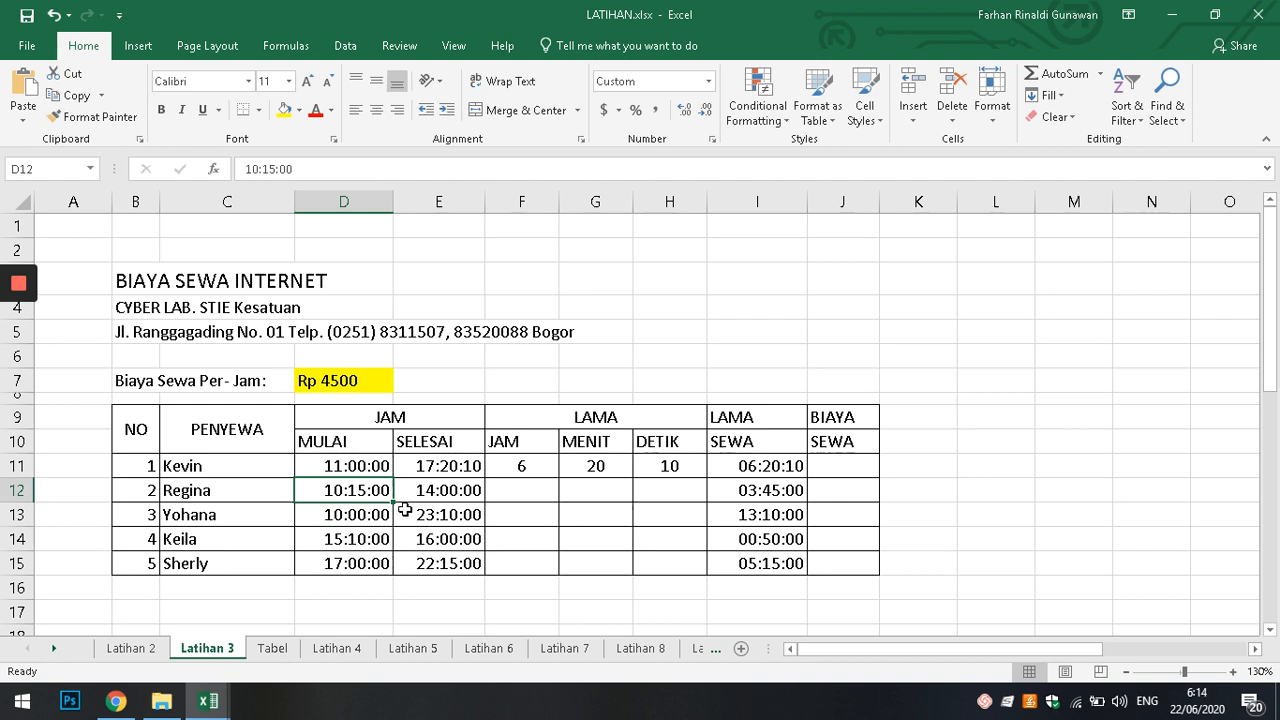
click(964, 510)
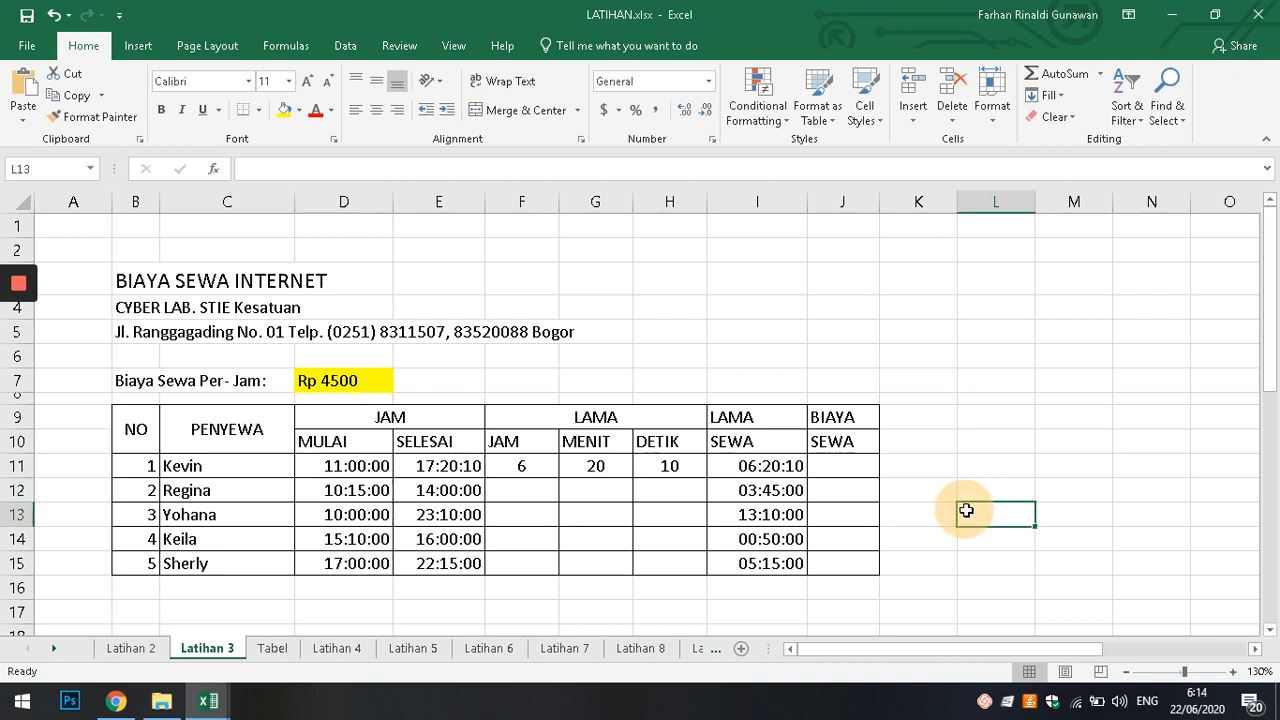
drag(525, 465, 691, 566)
click(940, 560)
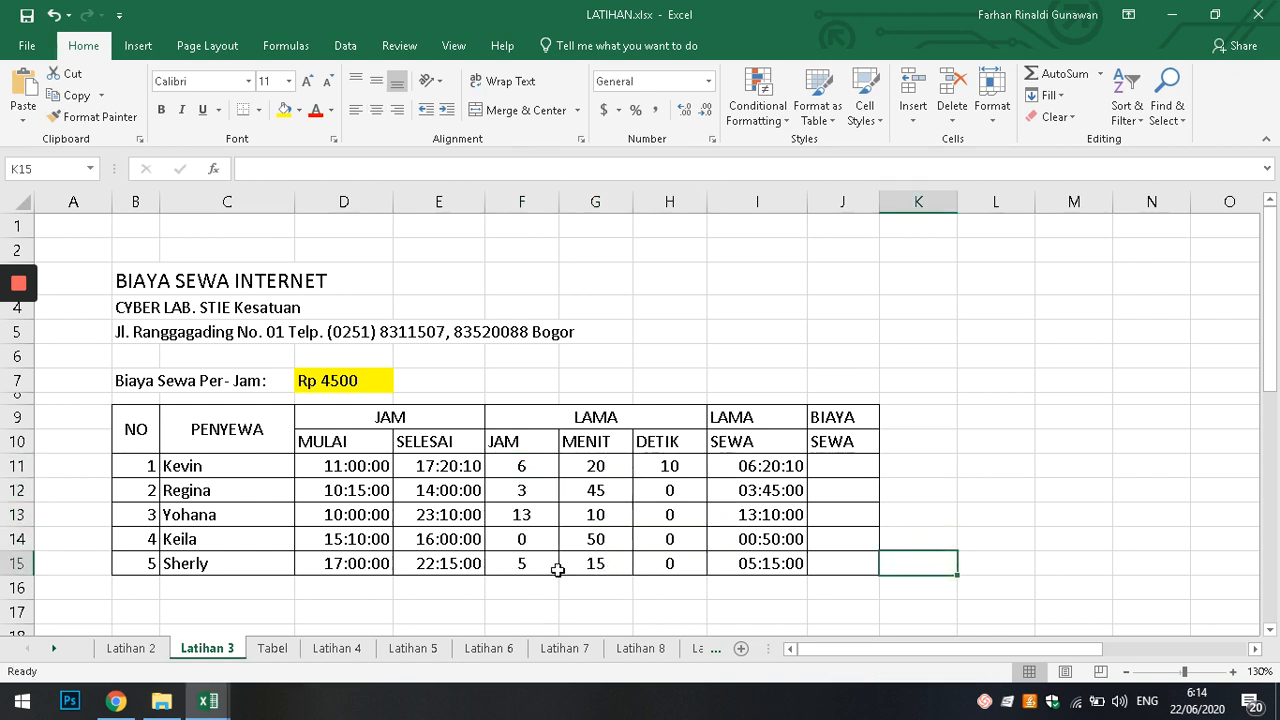
Review the third renter's duration formulas in F13:I13 and widen the BIAYA SEWA column J slightly.
click(521, 515)
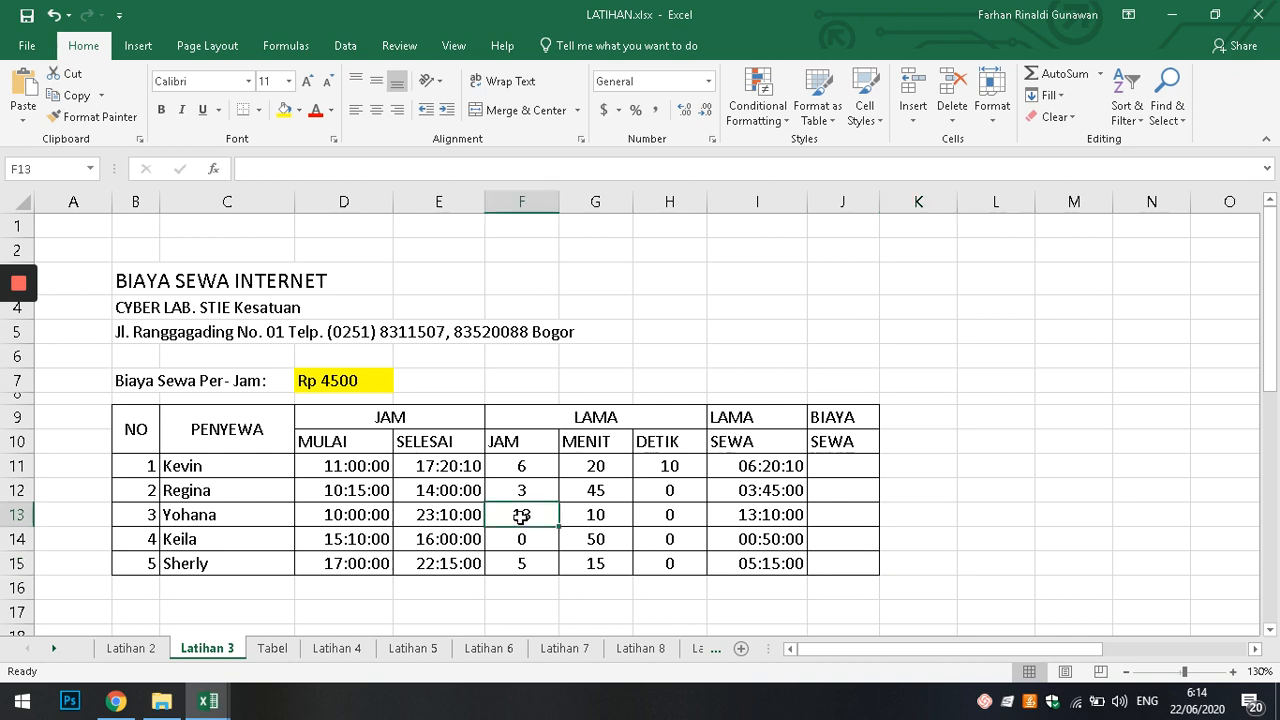
click(598, 518)
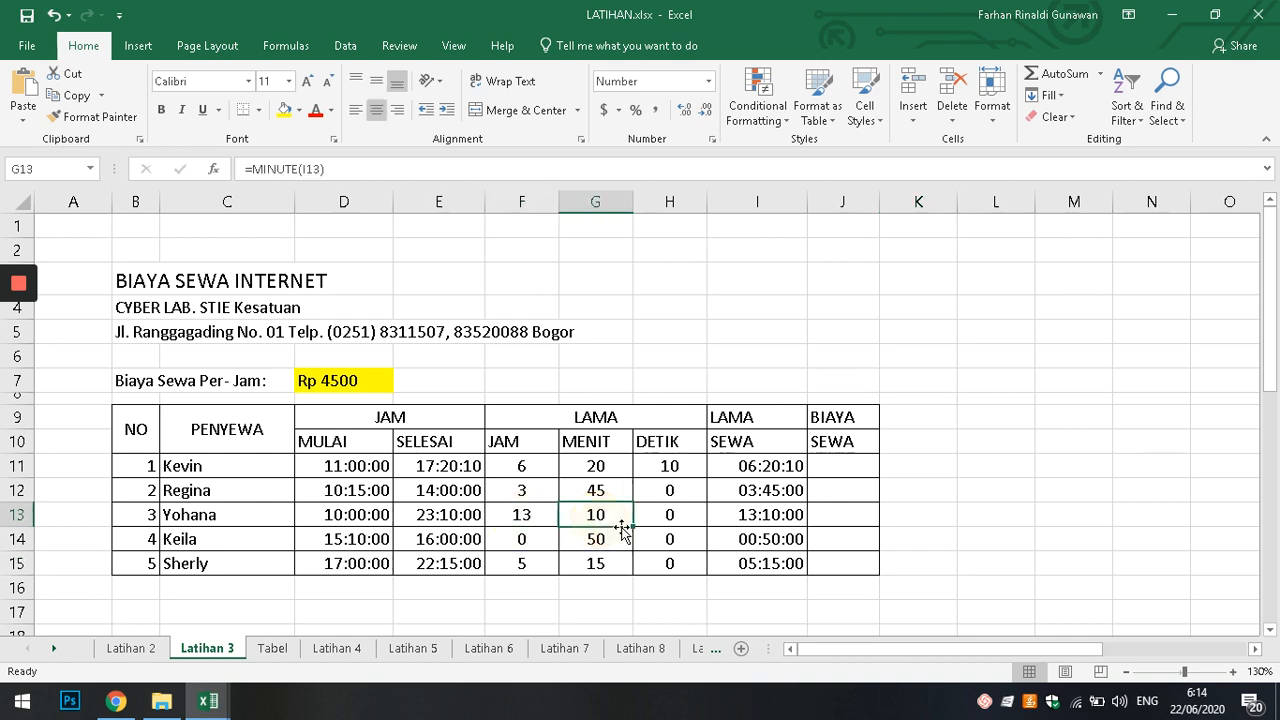
click(668, 515)
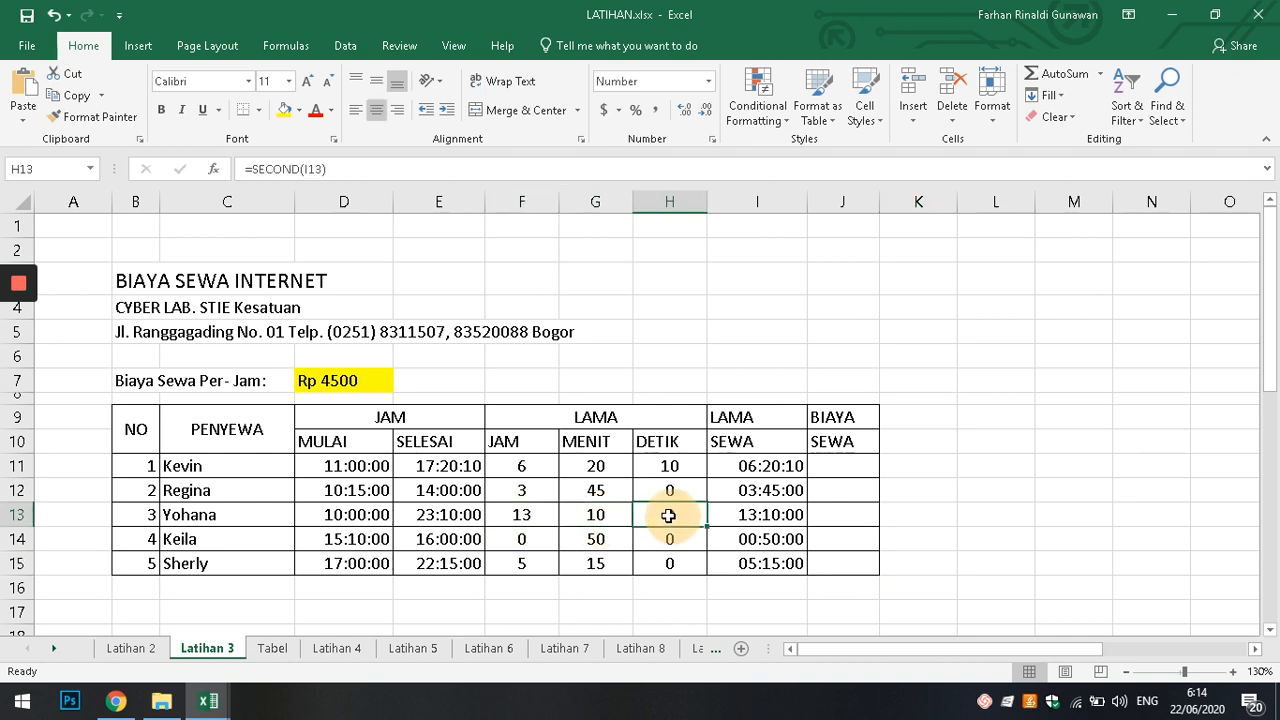
click(772, 515)
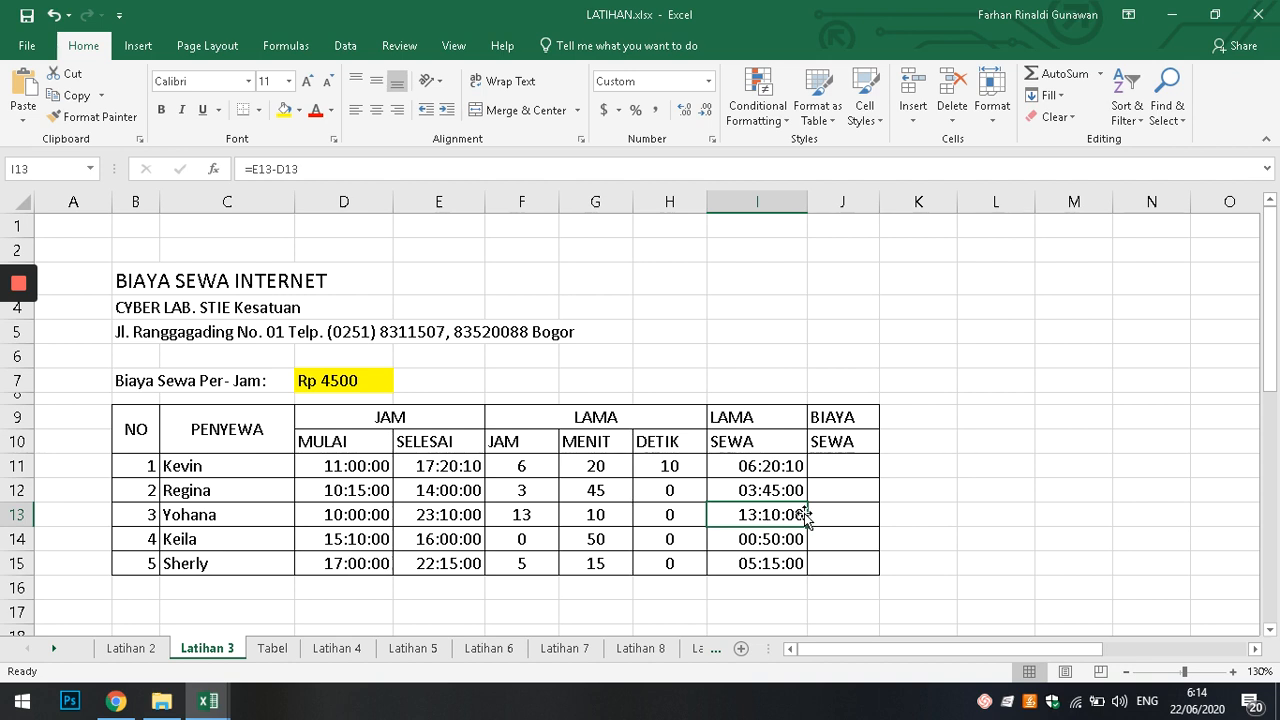
click(975, 515)
drag(881, 201, 891, 200)
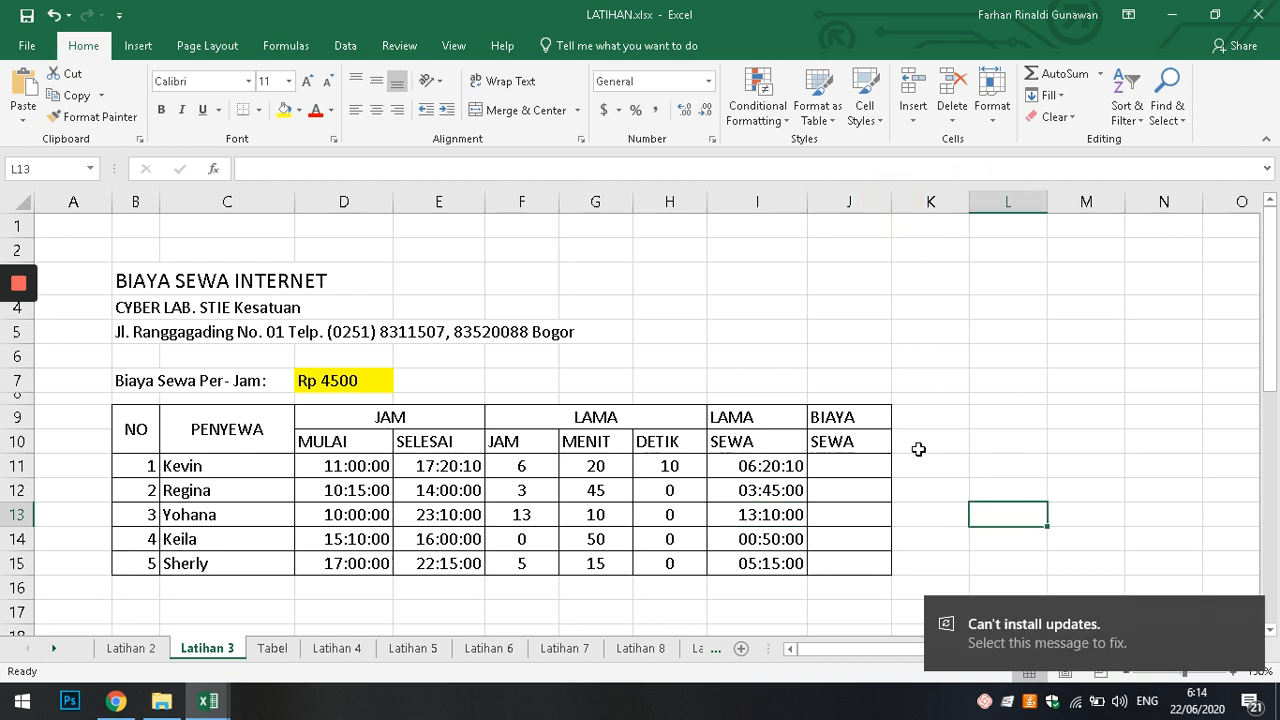
click(1248, 613)
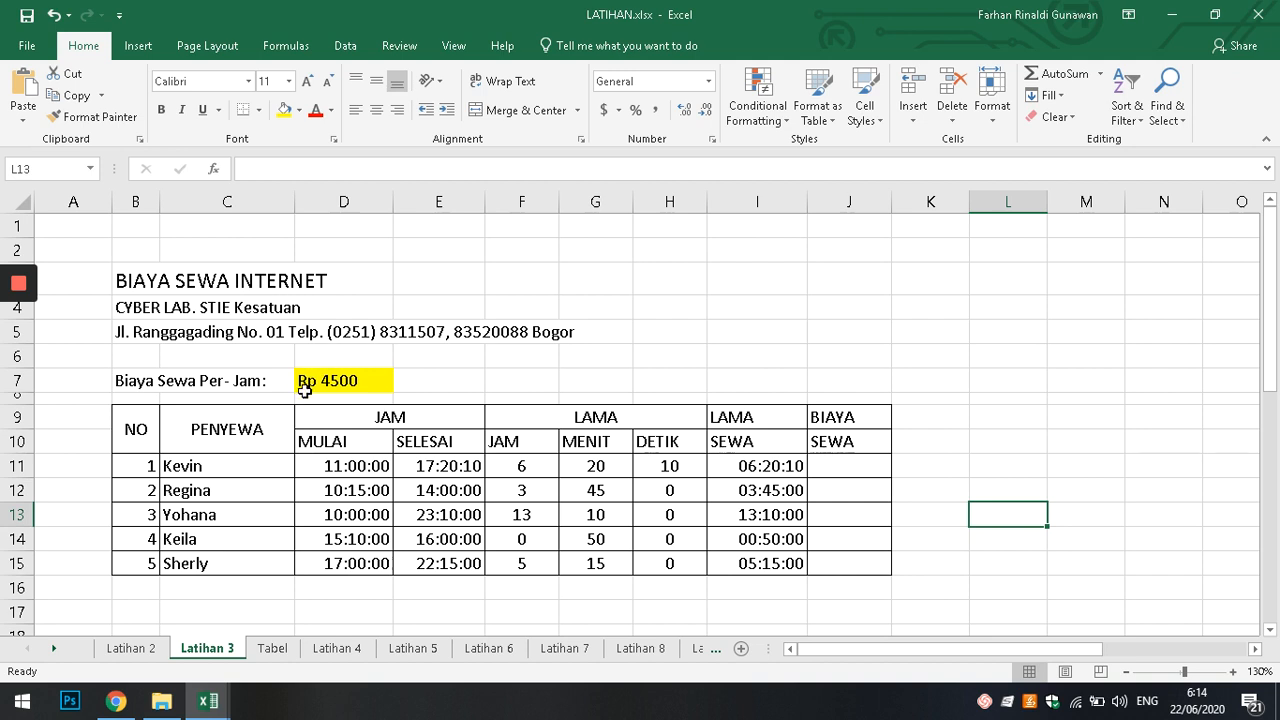
Test whether the hourly rate in D7 can be calculated with by entering =D7*2 in F7, and clear F7.
click(350, 382)
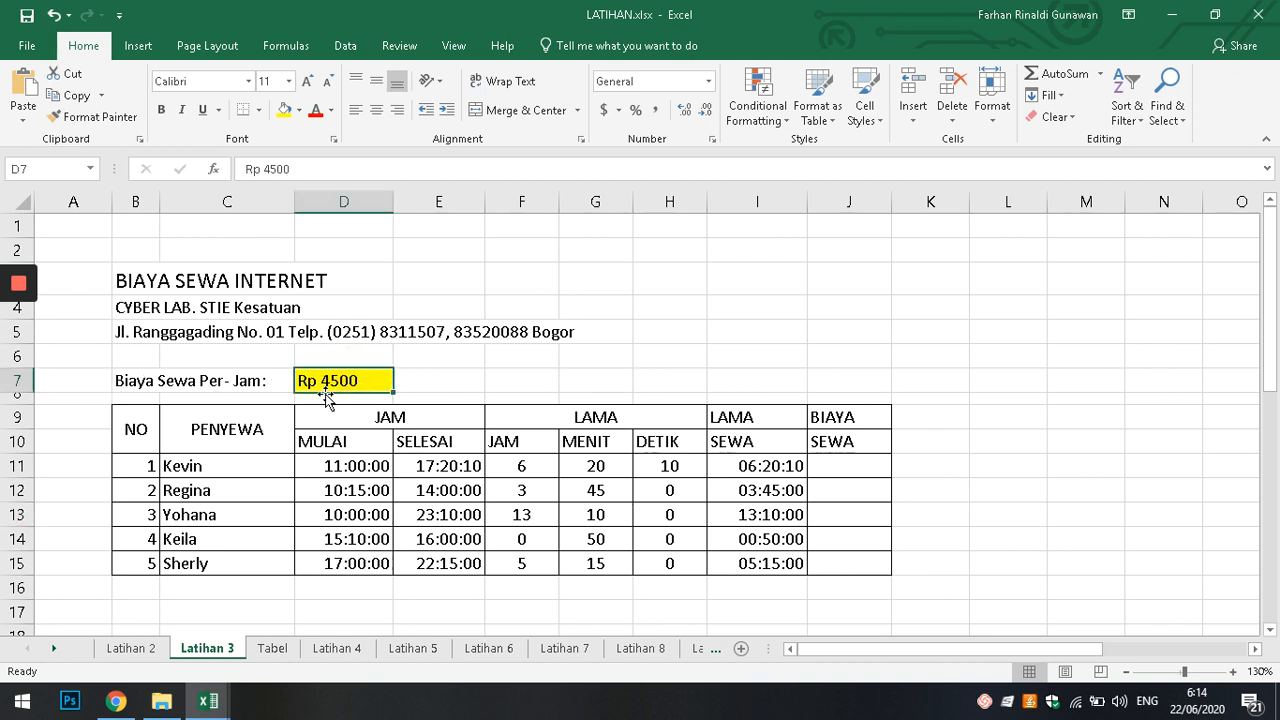
click(480, 389)
click(340, 383)
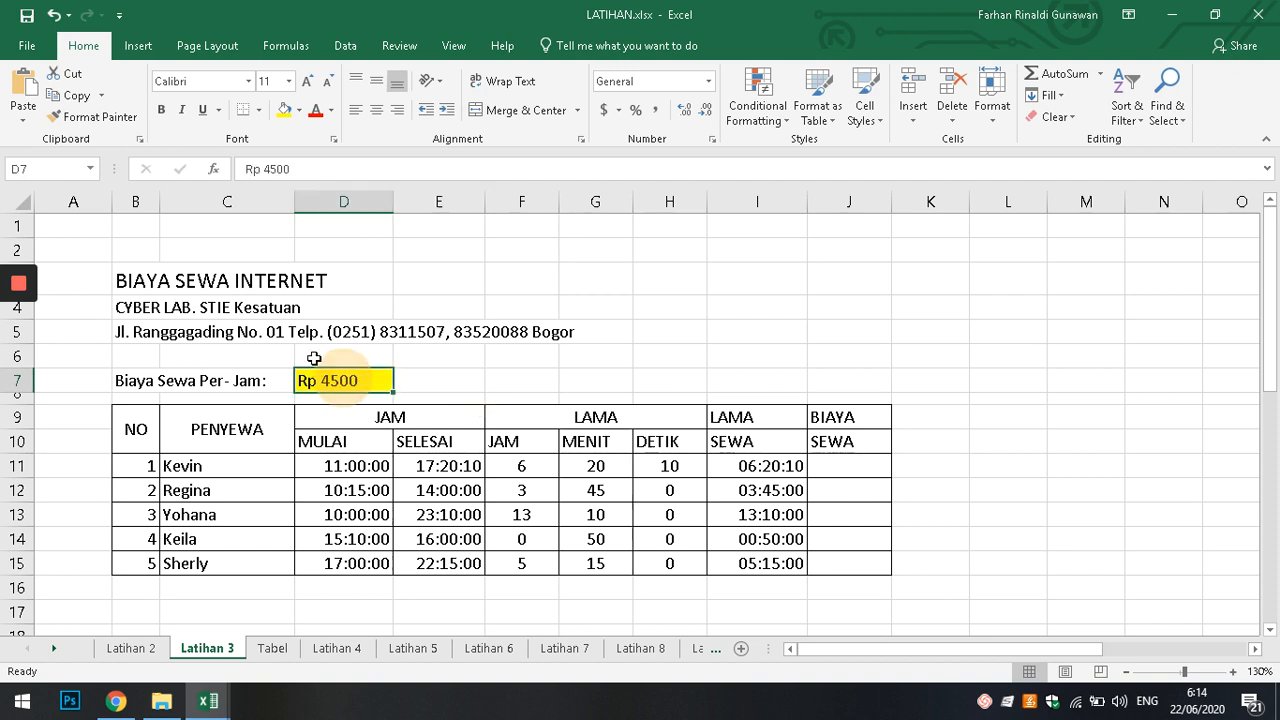
click(246, 170)
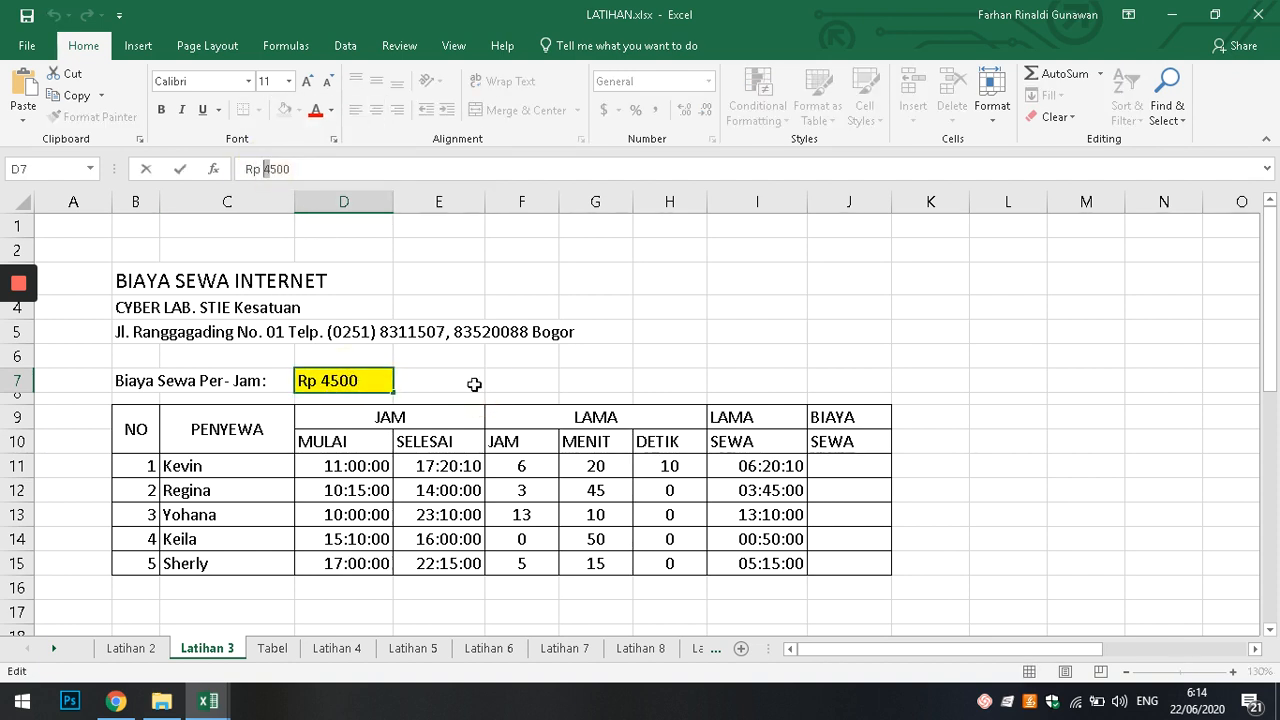
click(519, 383)
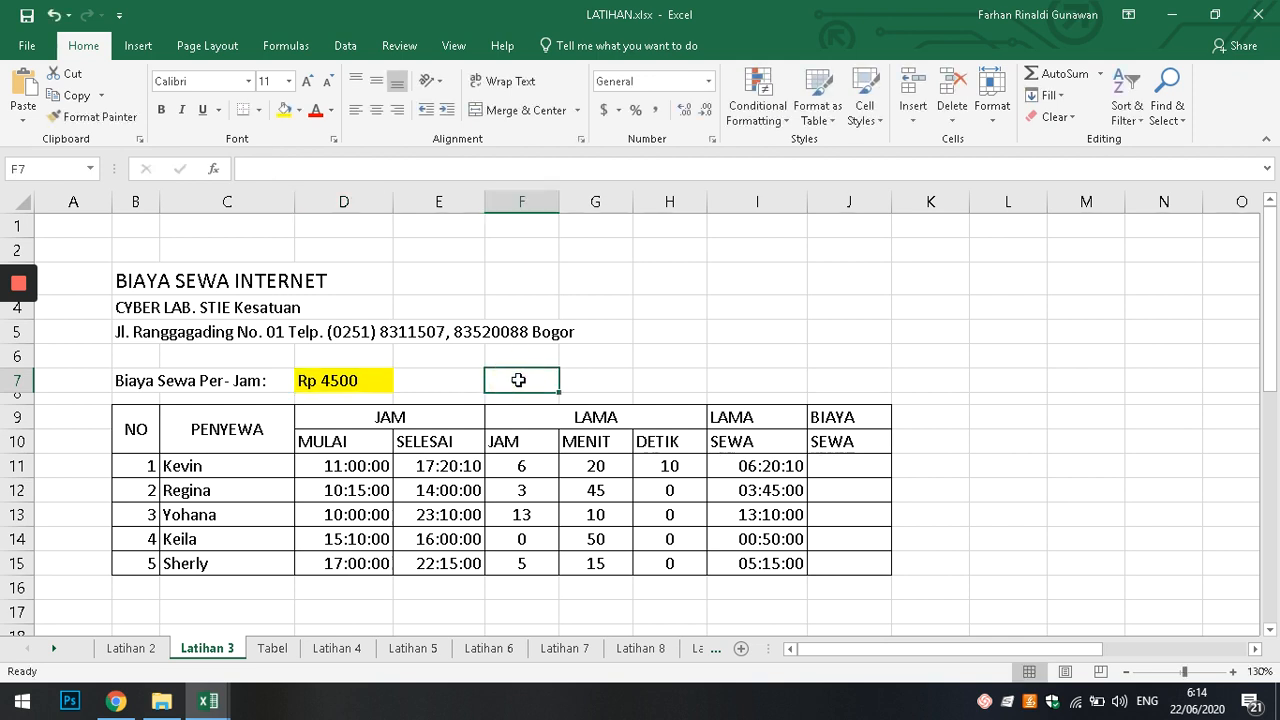
text(=)
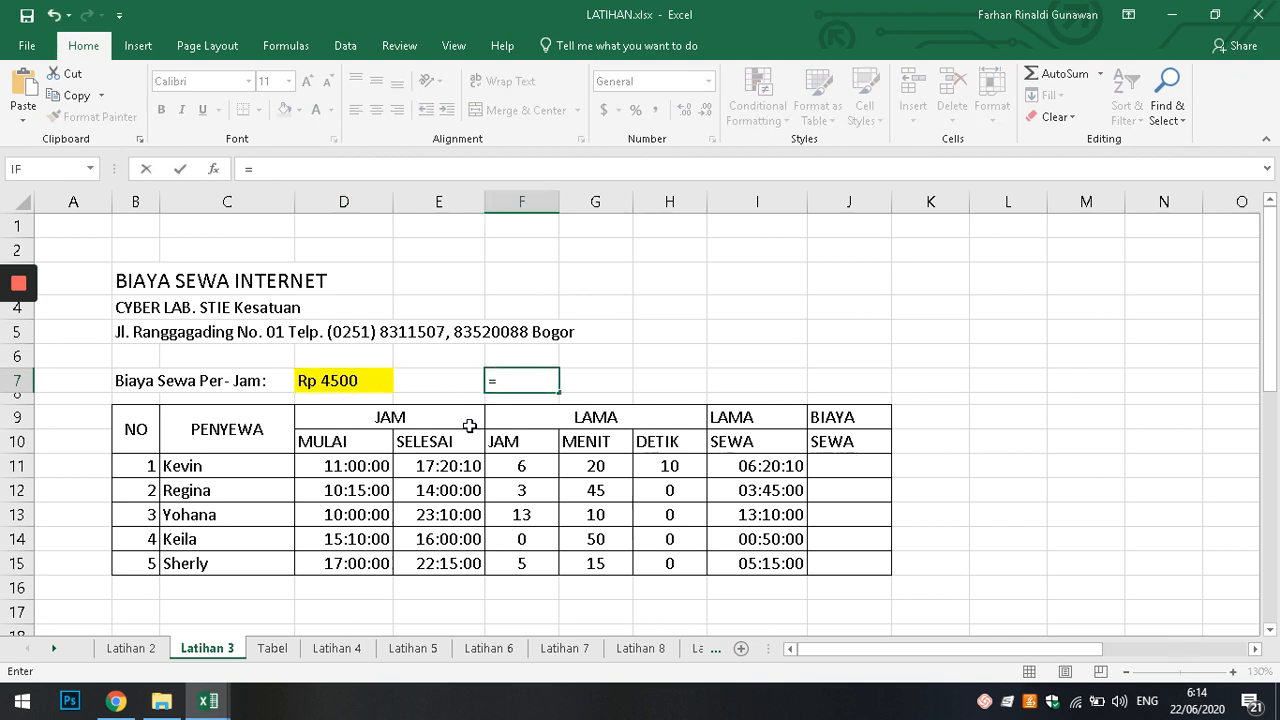
key(Left)
key(Left)
key(Left)
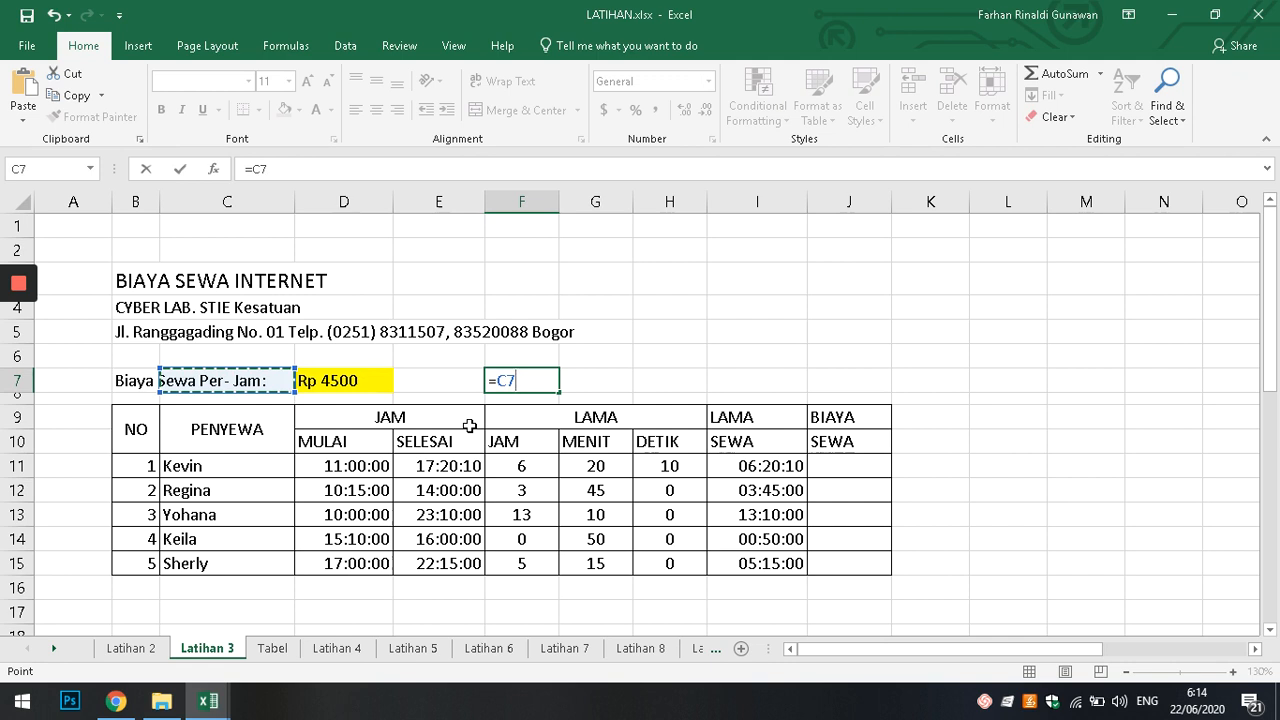
key(Right)
text(*)
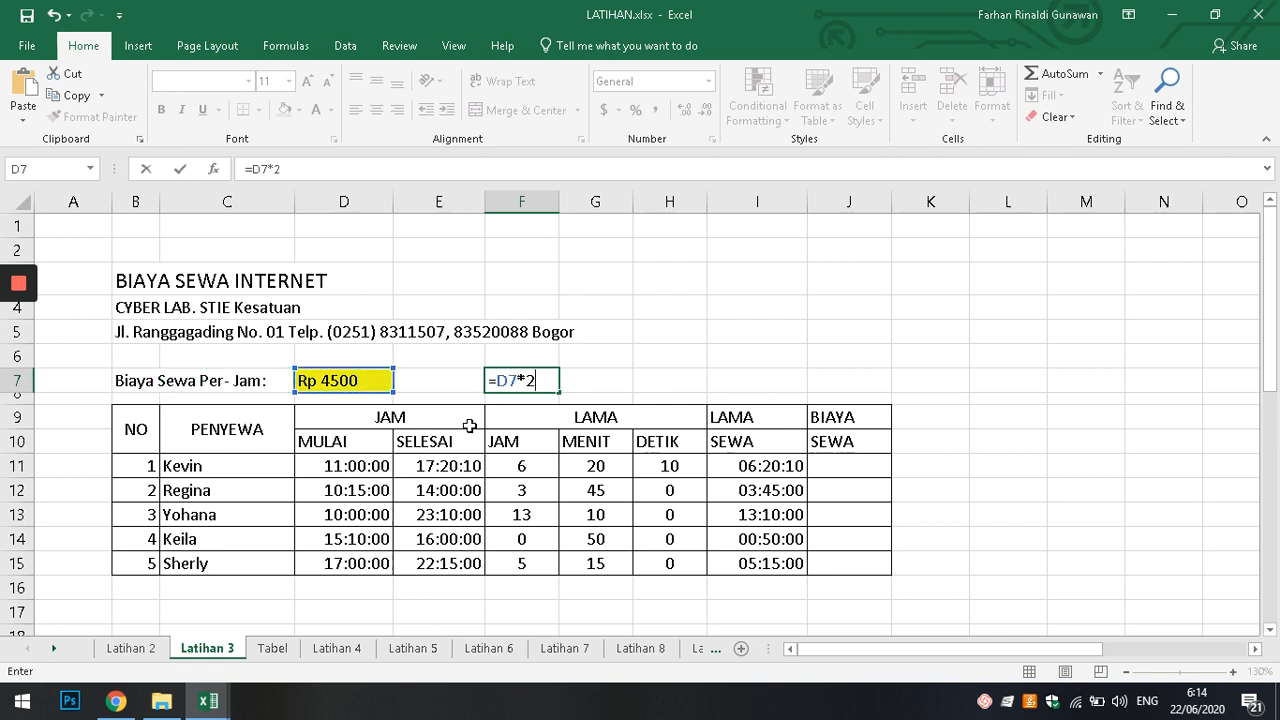
text(2)
key(ctrl+Return)
key(Delete)
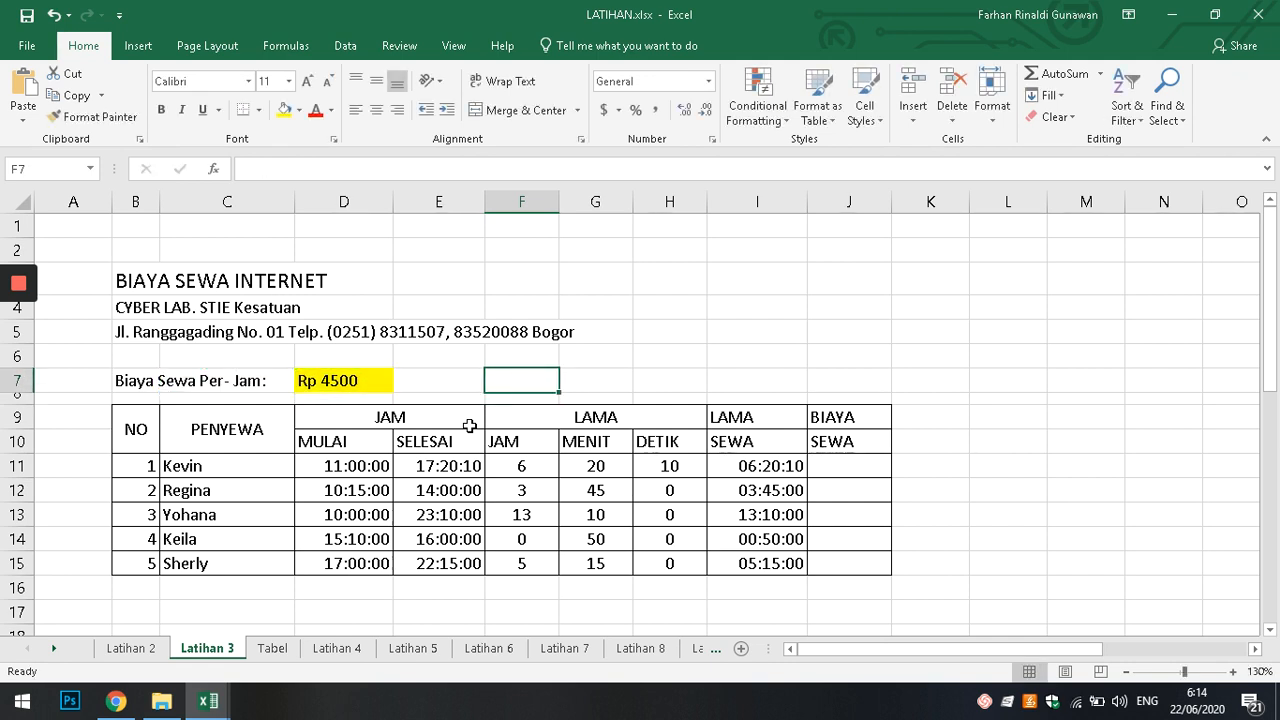
Replace the hourly rental rate in D7 with the plain number 4500.
click(348, 378)
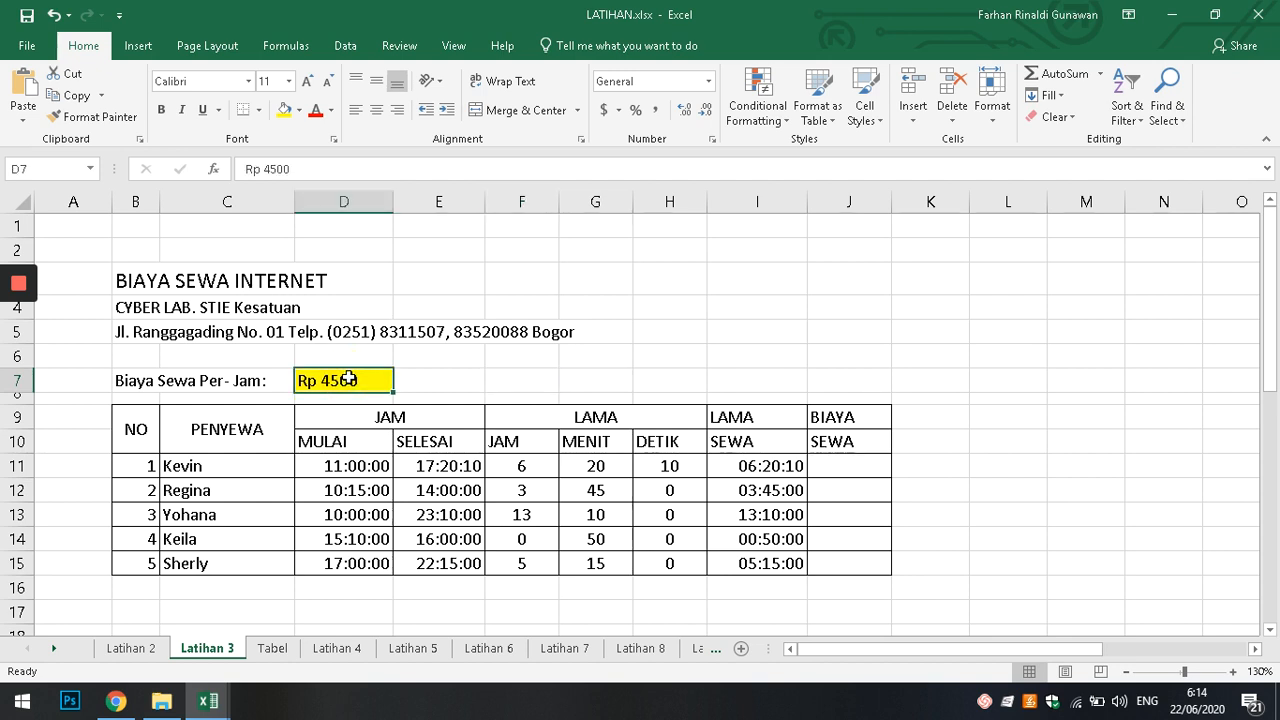
text(4500)
key(Return)
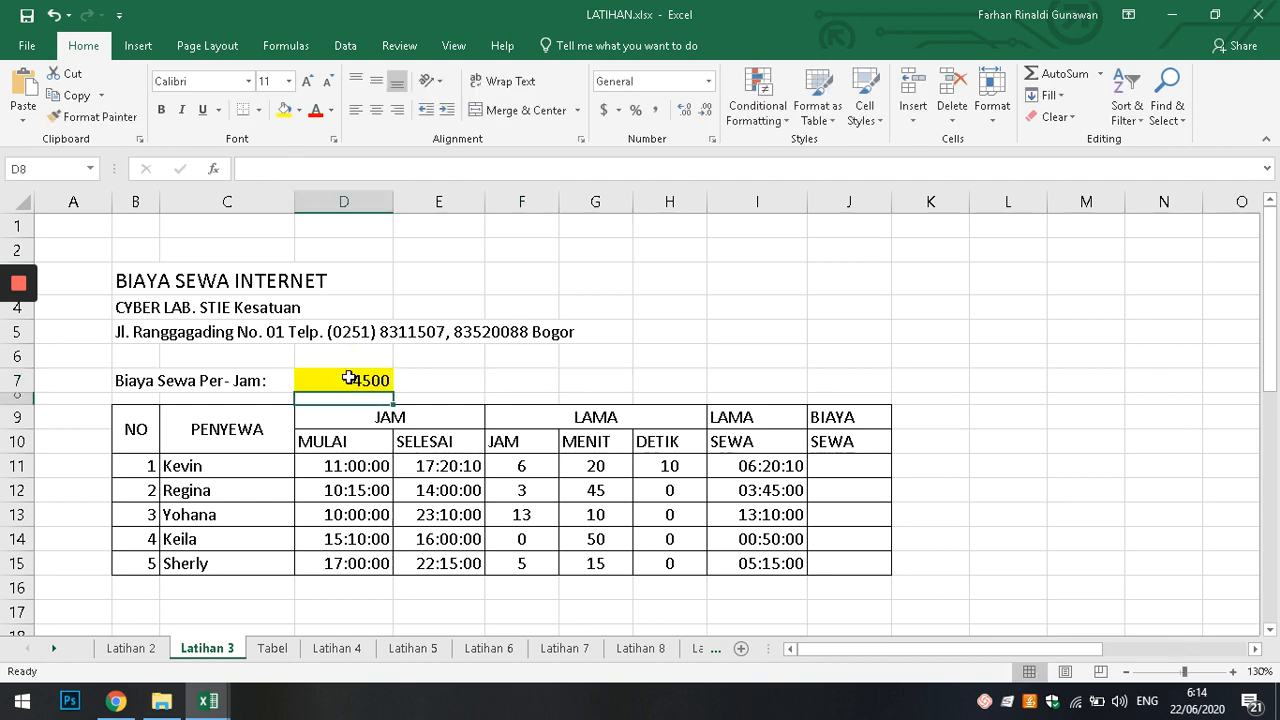
click(348, 378)
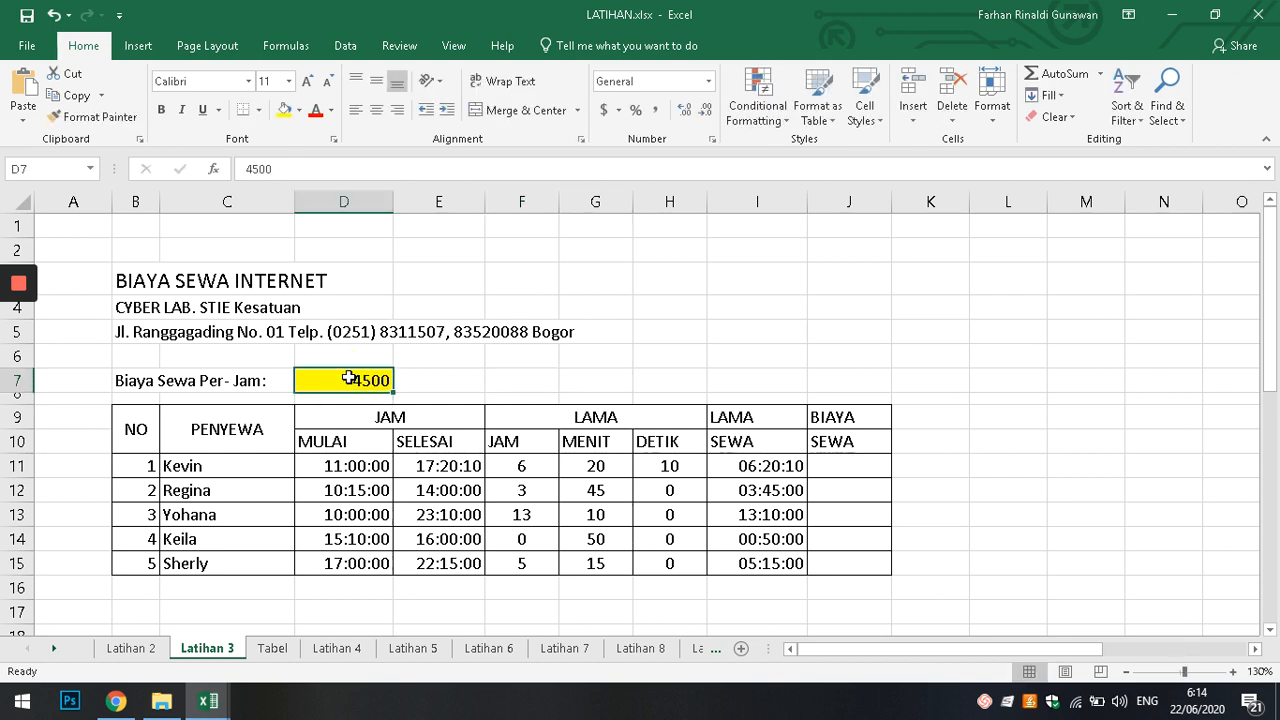
click(532, 377)
Enter a BIAYA SEWA formula for the first renter in J11 that references the hours, =F11.
click(843, 462)
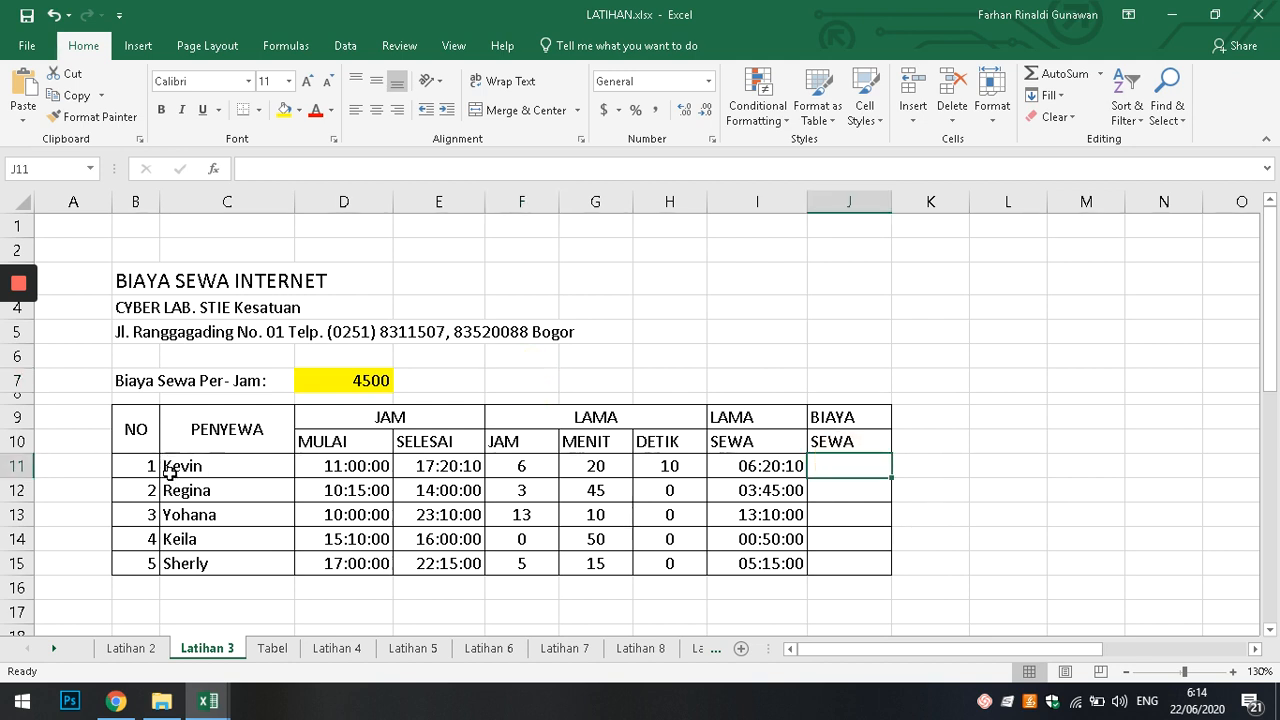
mouse_move(17, 330)
click(958, 465)
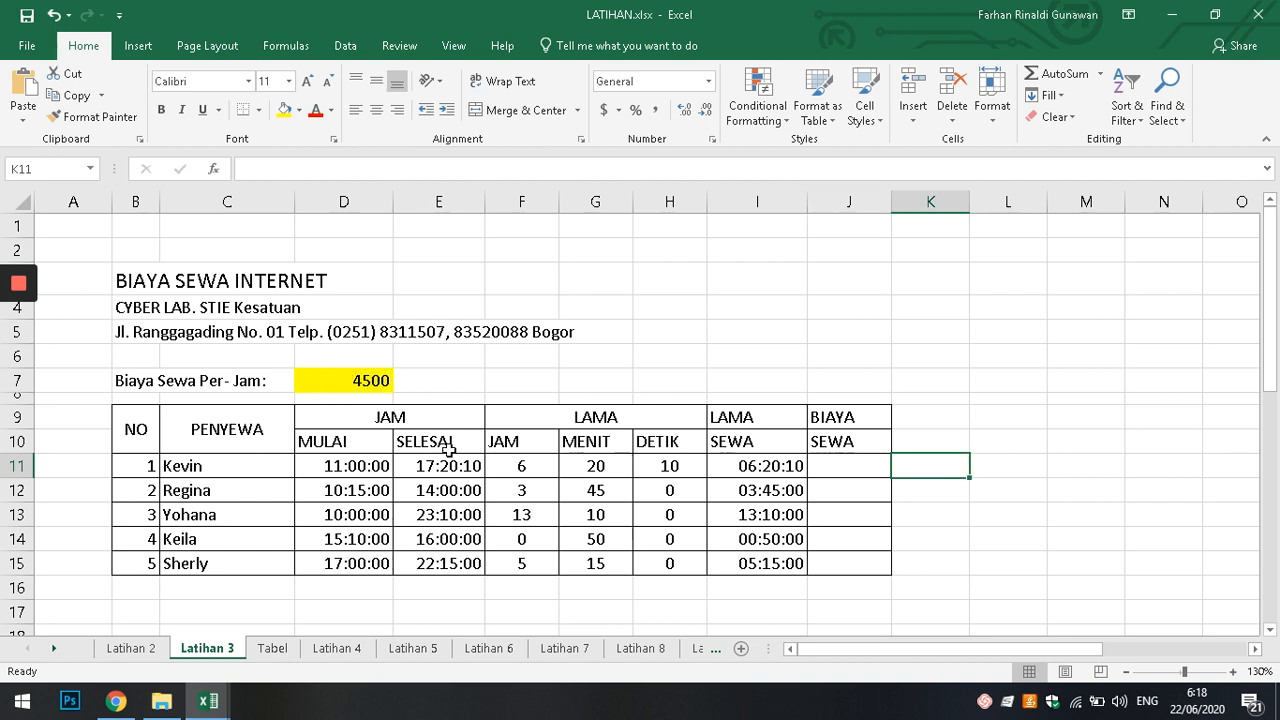
click(861, 467)
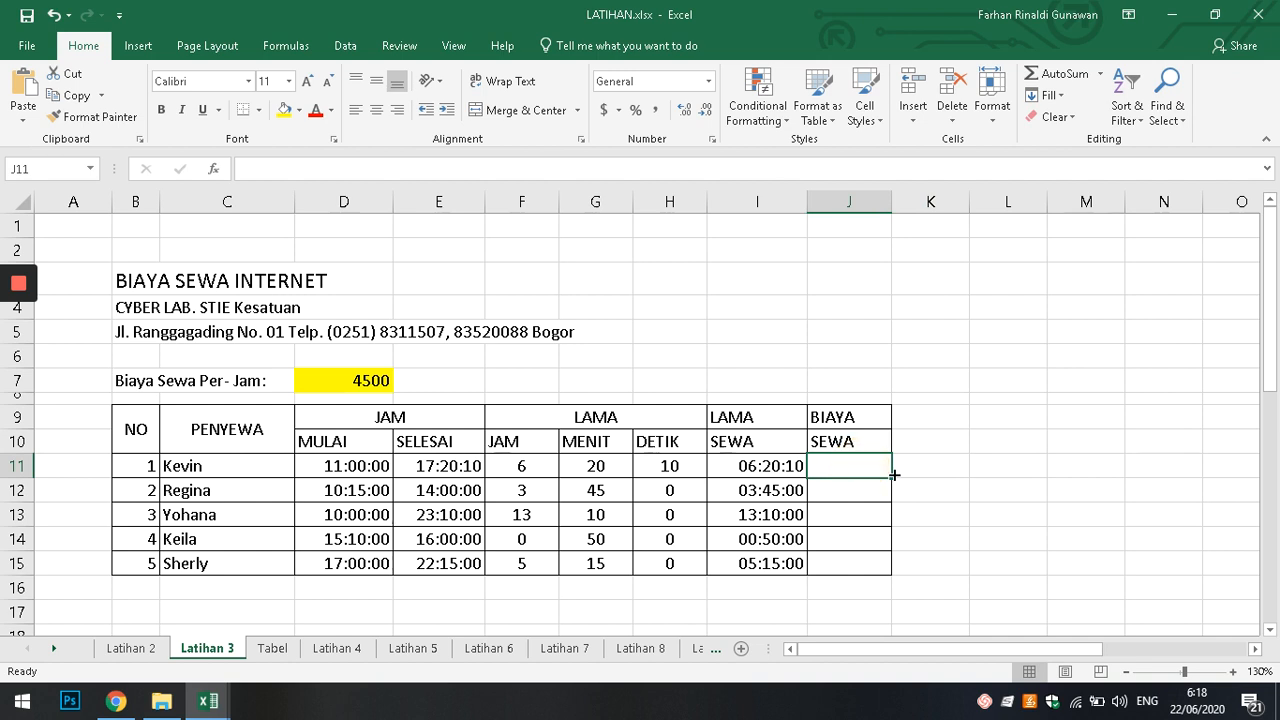
text(=)
click(350, 376)
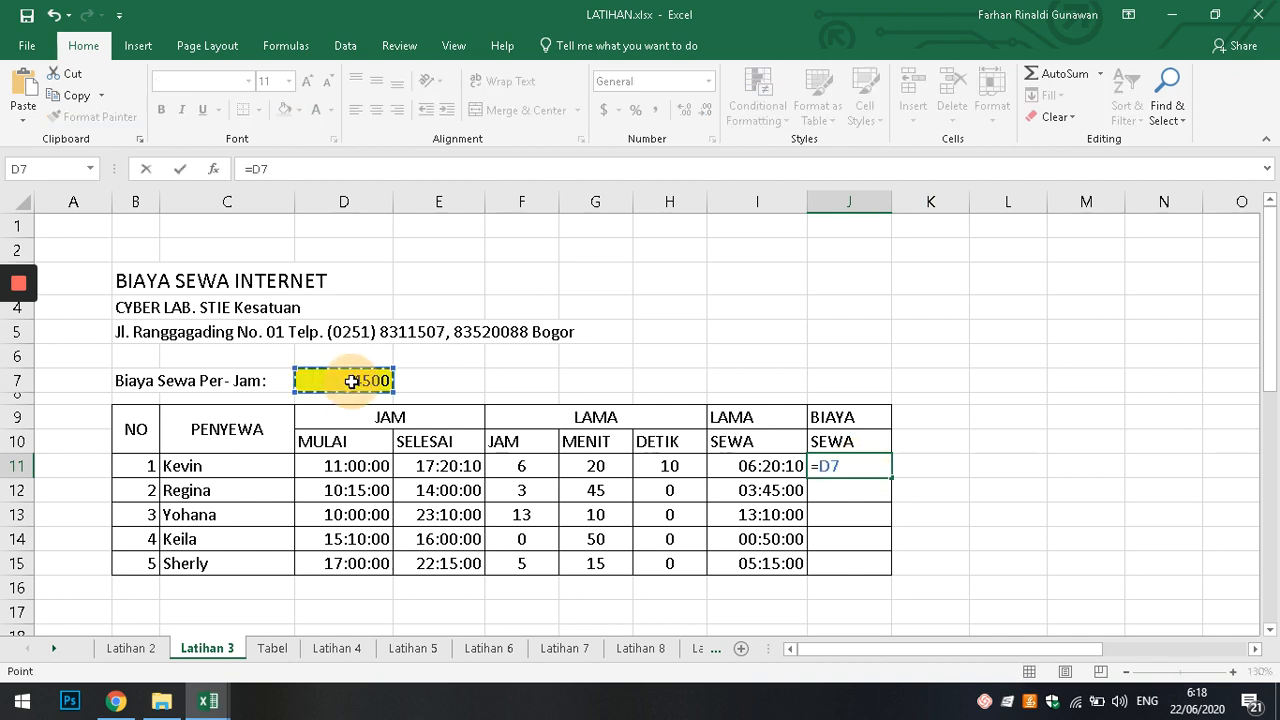
click(515, 466)
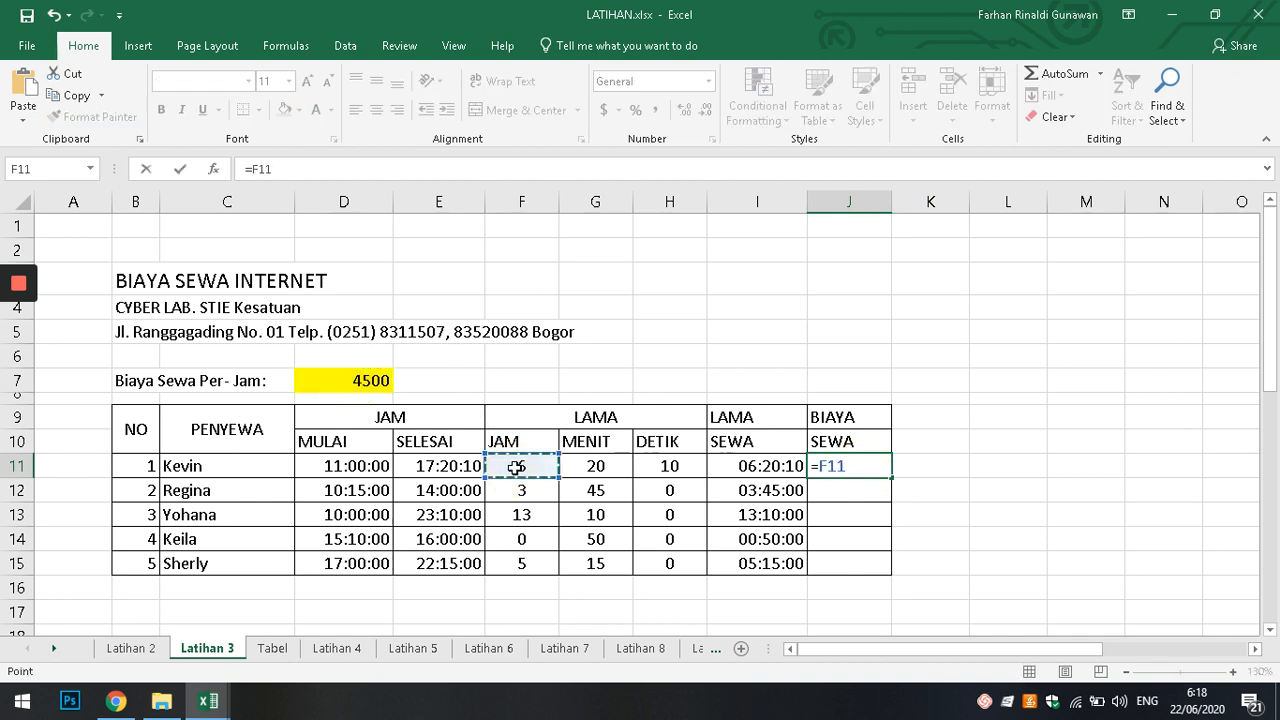
key(Return)
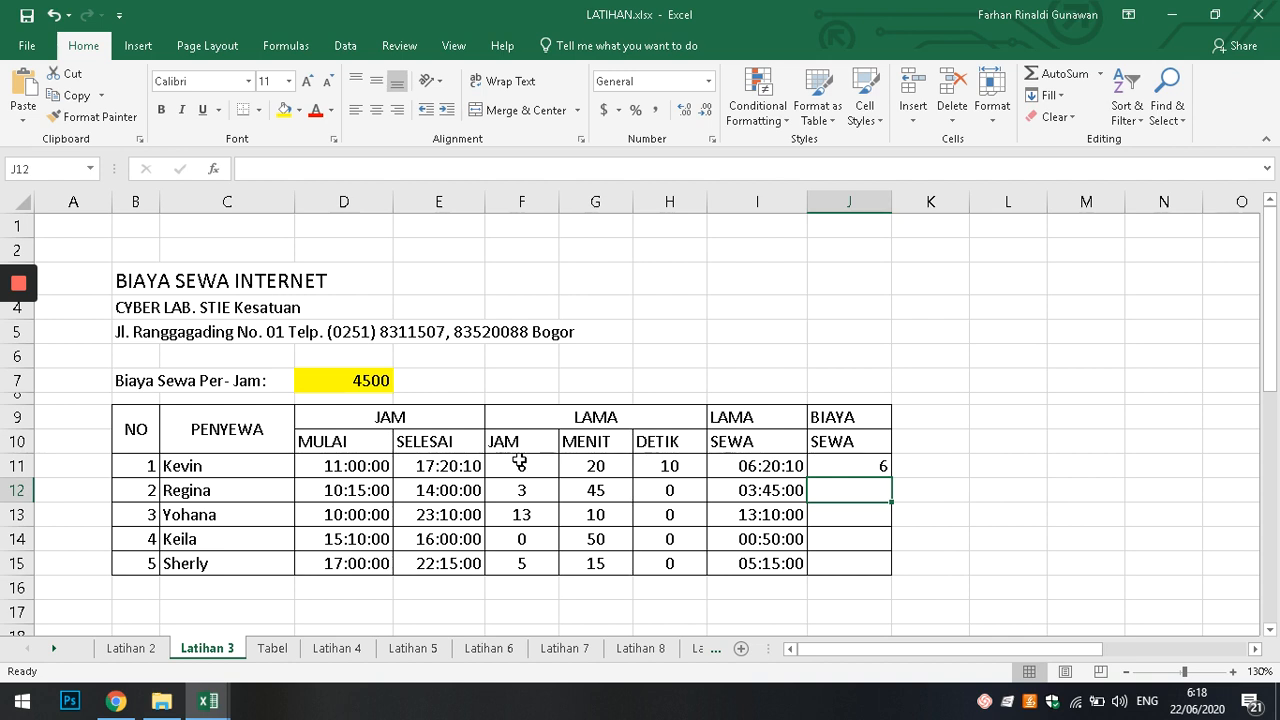
Calculate the second renter's BIAYA SEWA in J12 by multiplying the hourly rate by the hours, =D7*F12.
click(845, 465)
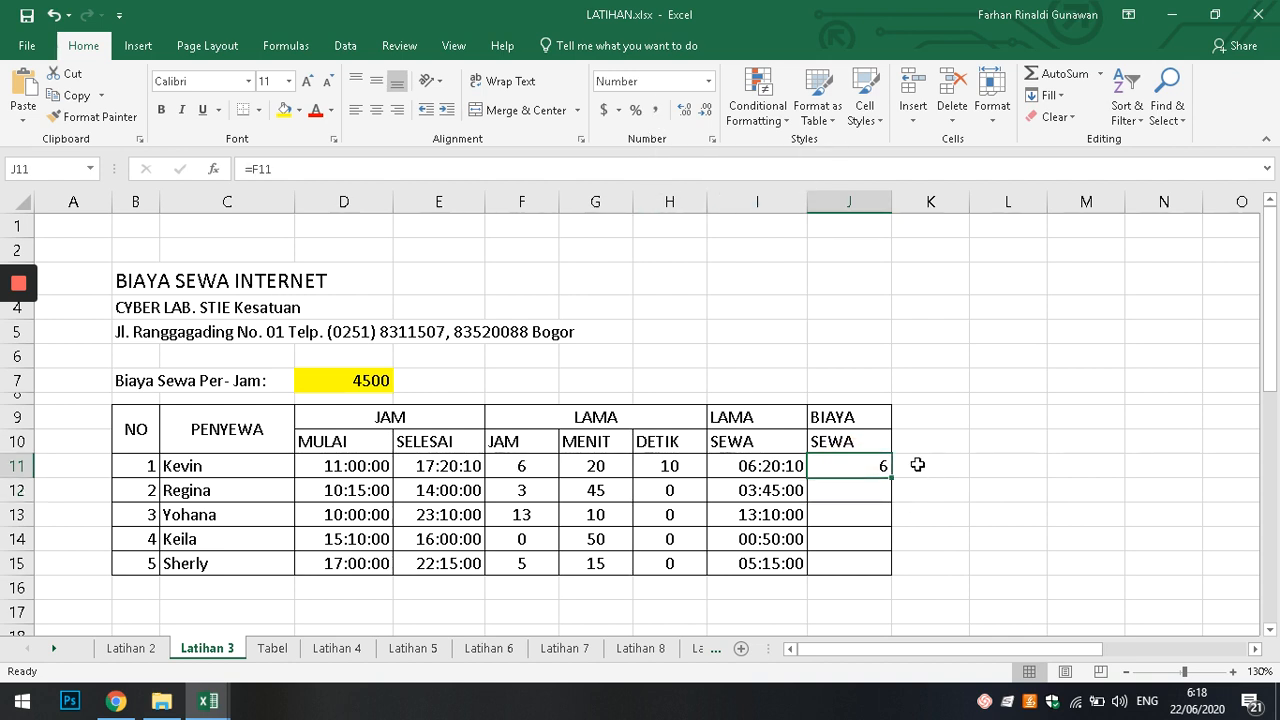
click(955, 466)
click(857, 462)
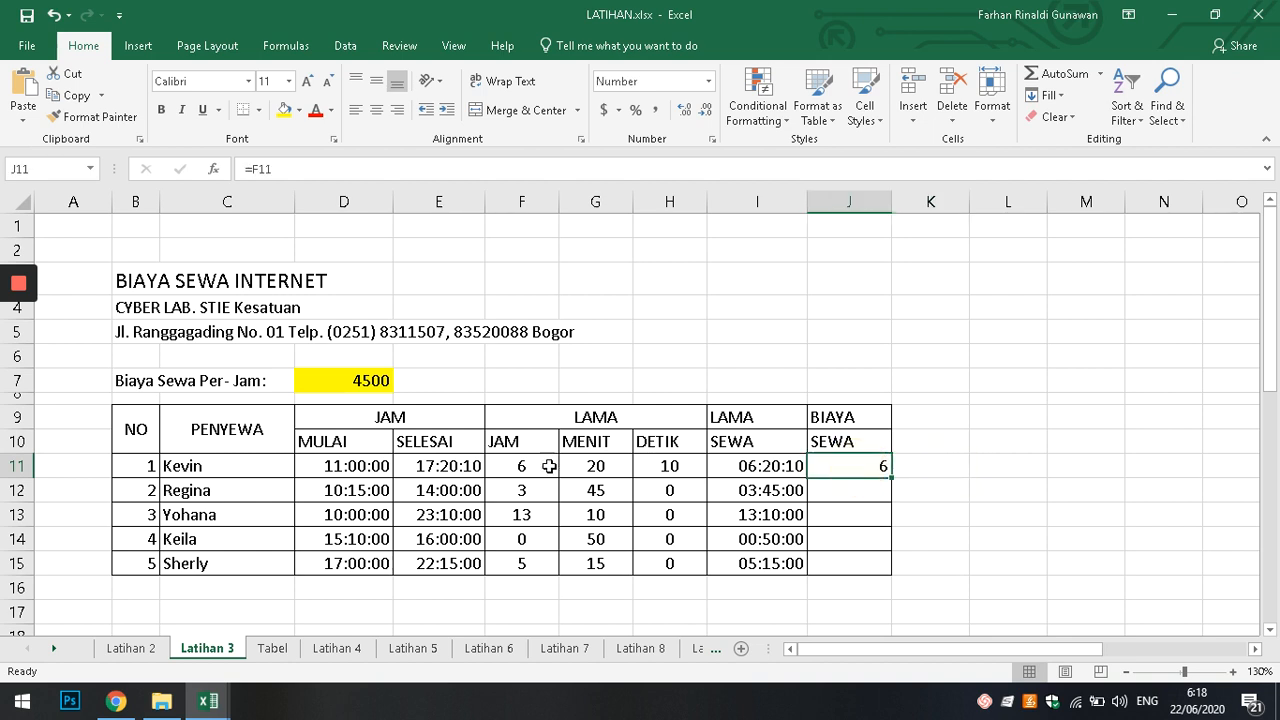
click(371, 380)
click(505, 466)
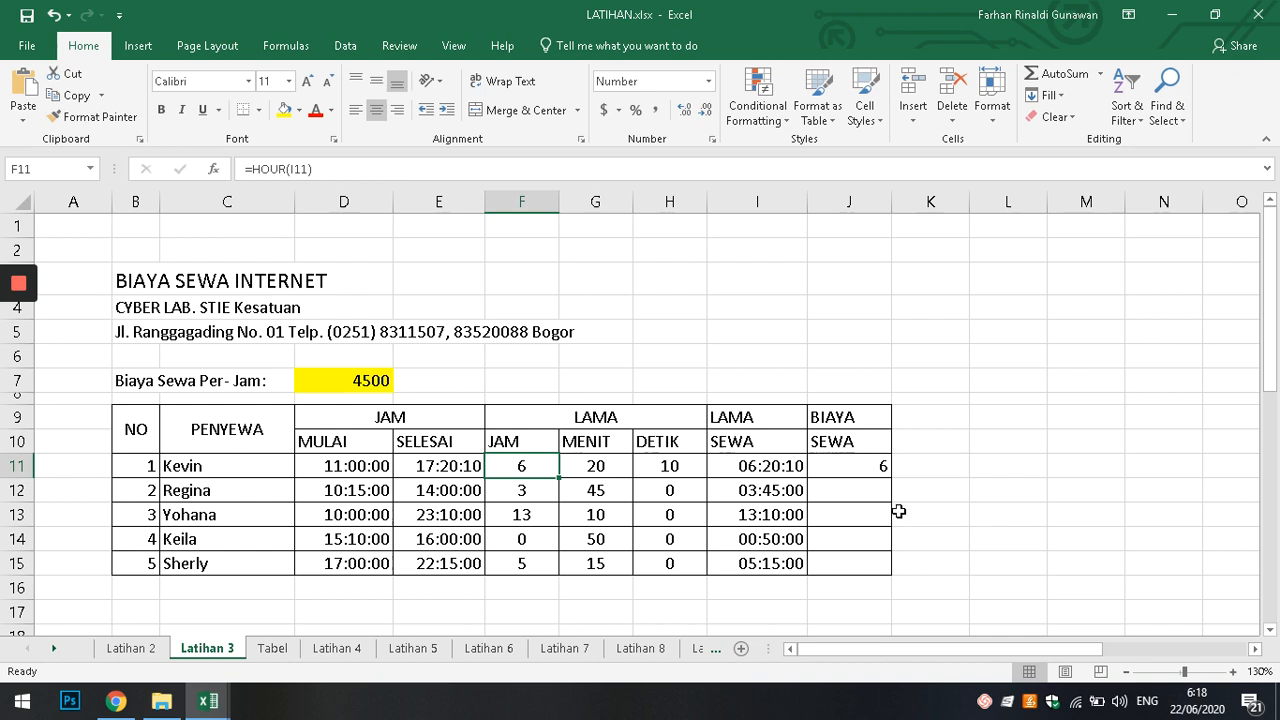
click(860, 492)
text(=)
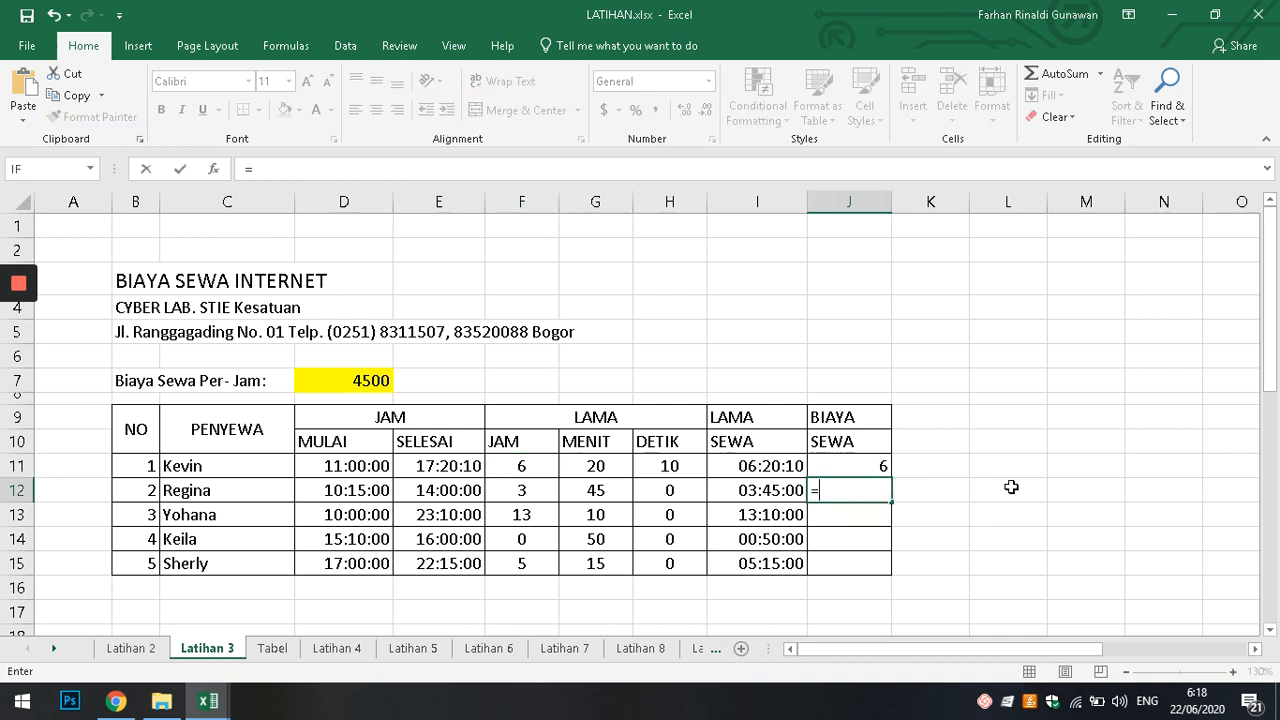
click(362, 380)
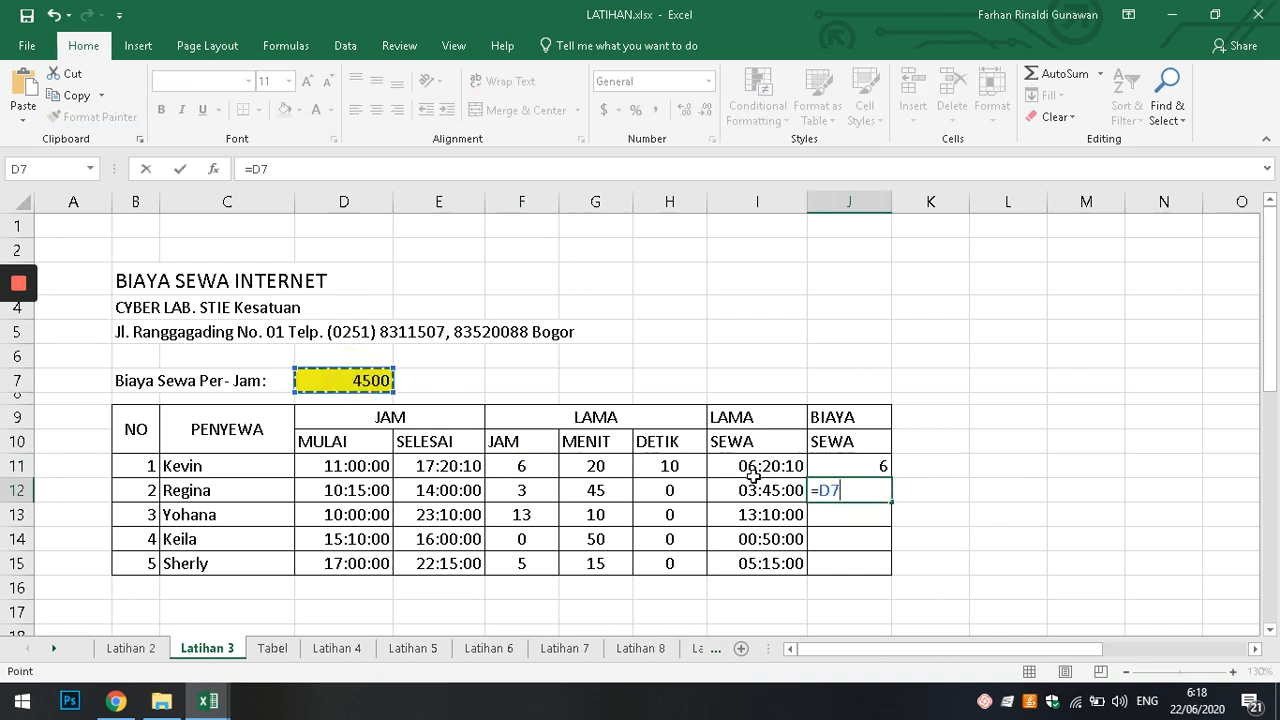
text(*)
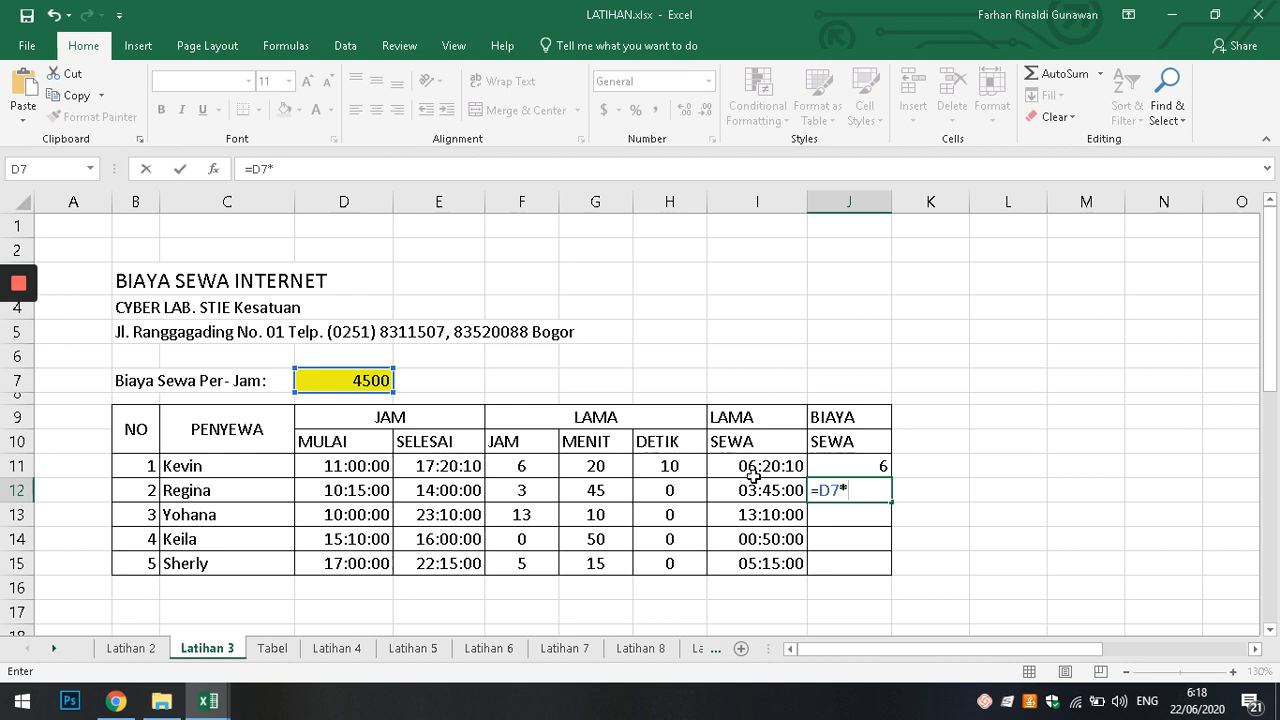
click(523, 491)
key(Return)
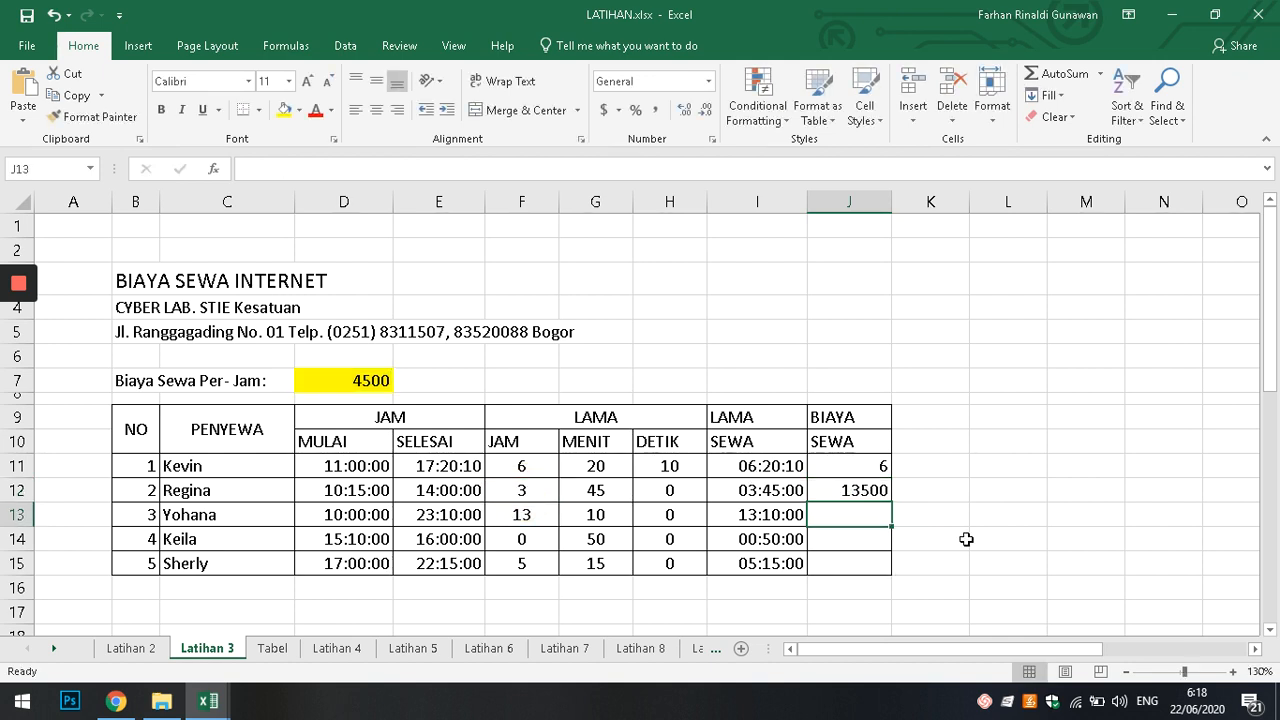
click(864, 467)
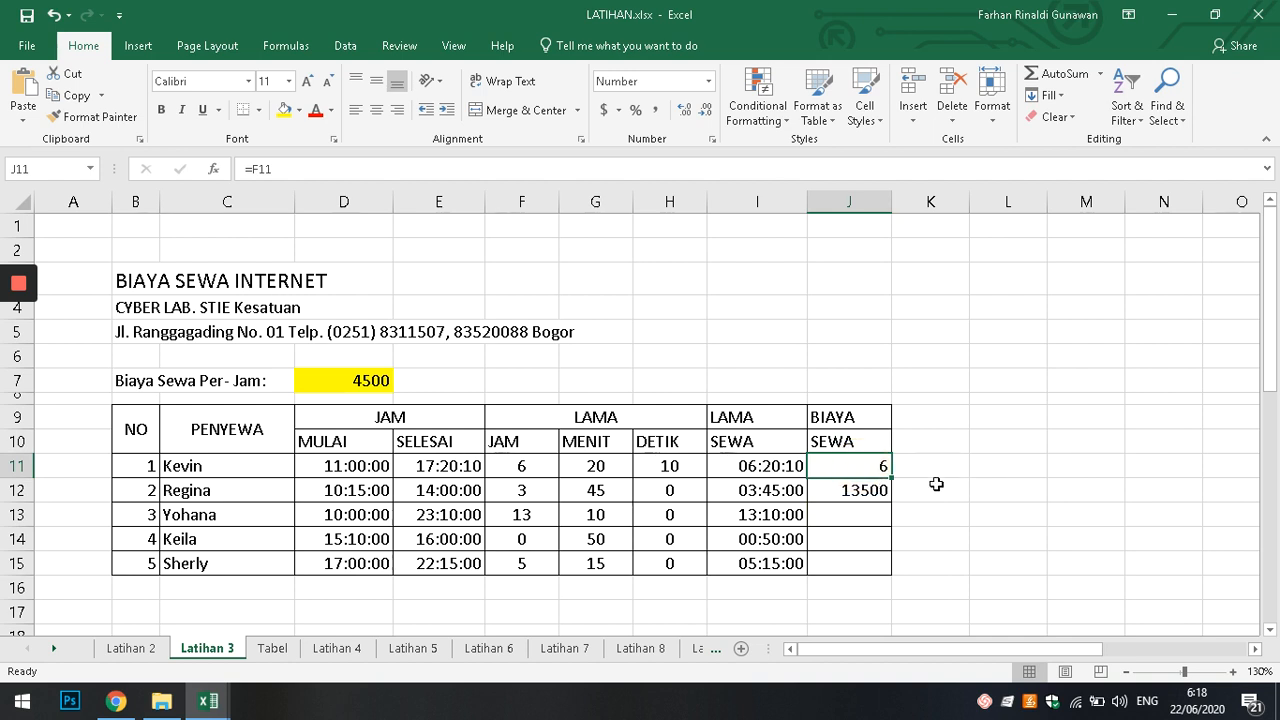
Extend the first renter's BIAYA SEWA formula in J11 to multiply the hours by the hourly rate, =F11*D7.
key(F2)
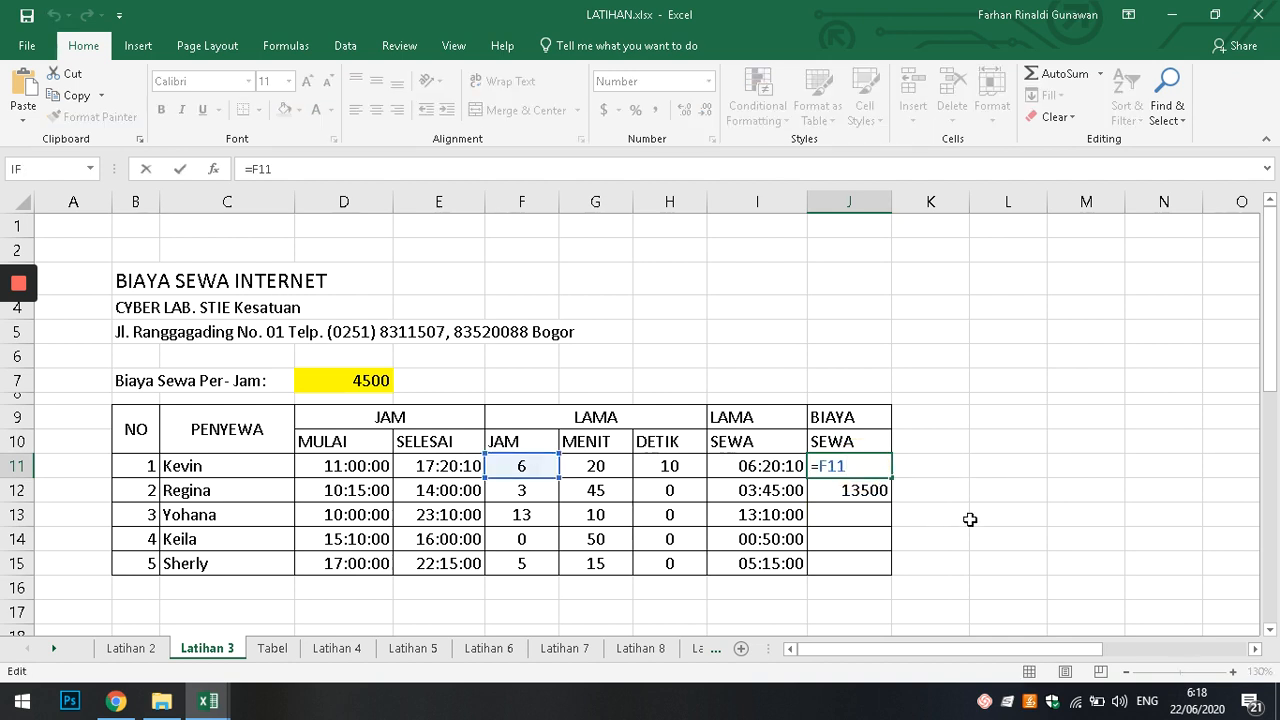
text(*)
click(338, 381)
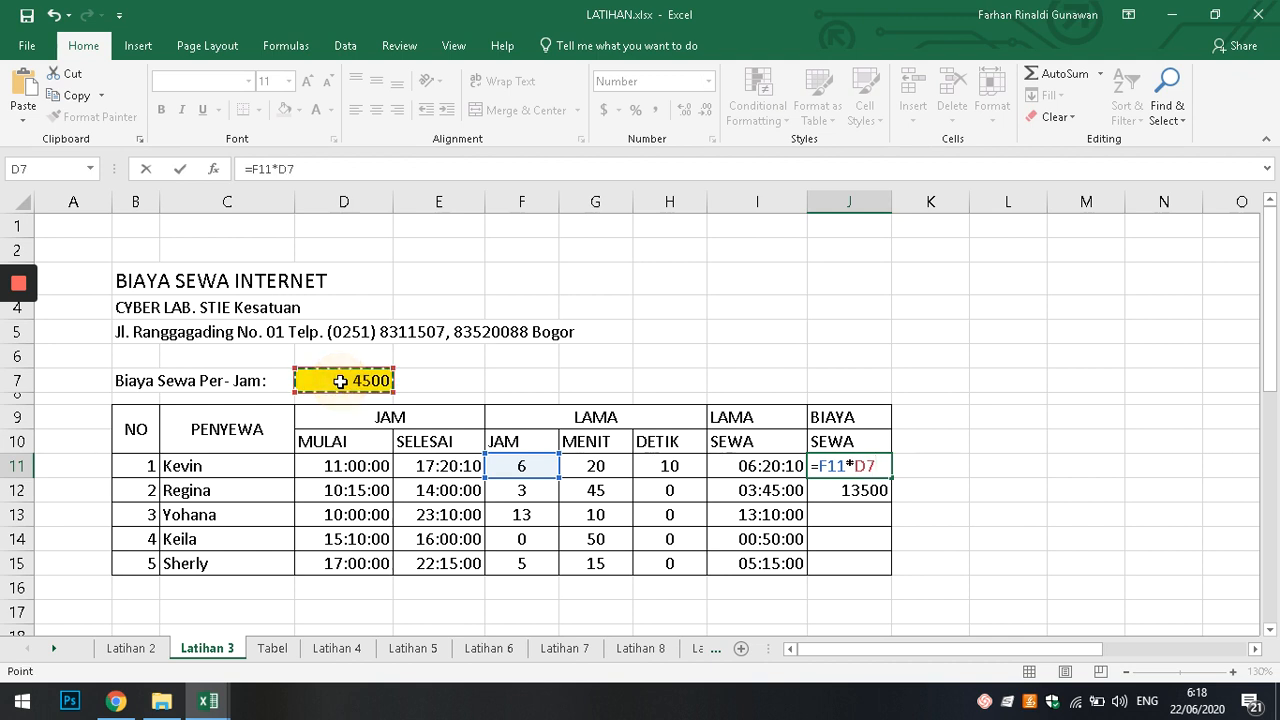
key(Return)
Check the BIAYA SEWA formulas in J11 and J12 against the hourly rate in D7 and the hours in F11.
click(864, 467)
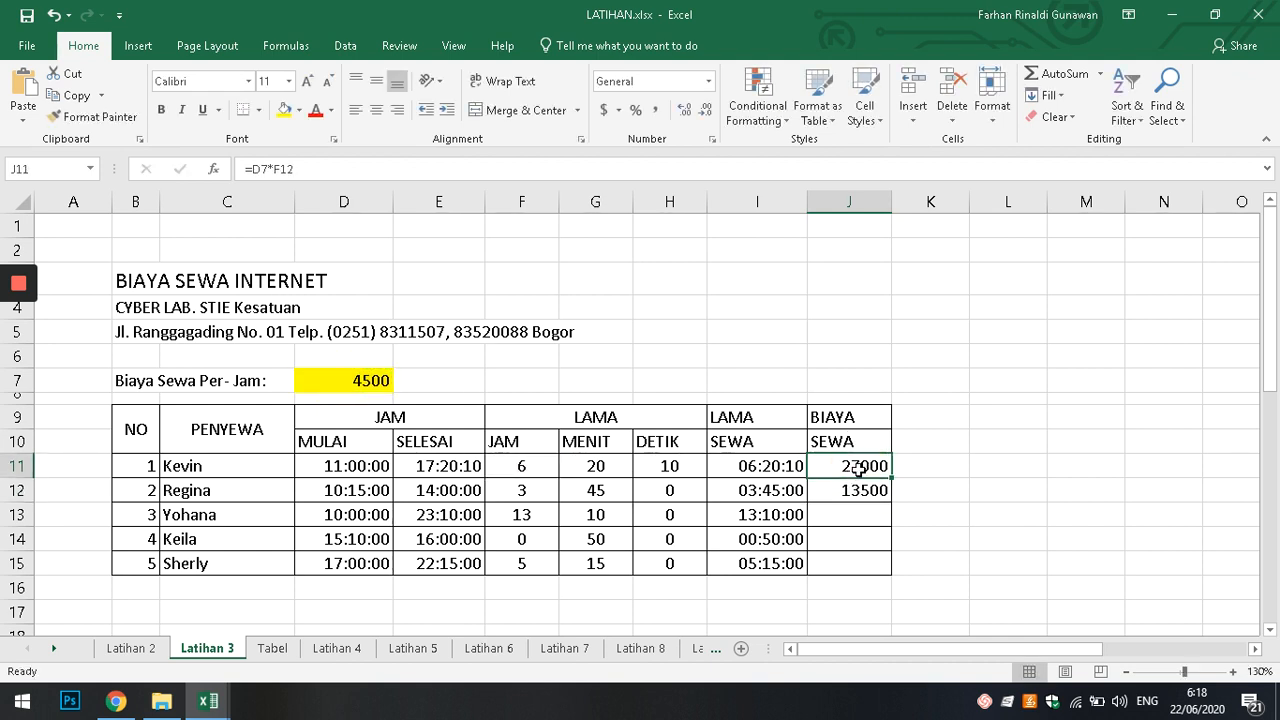
click(852, 490)
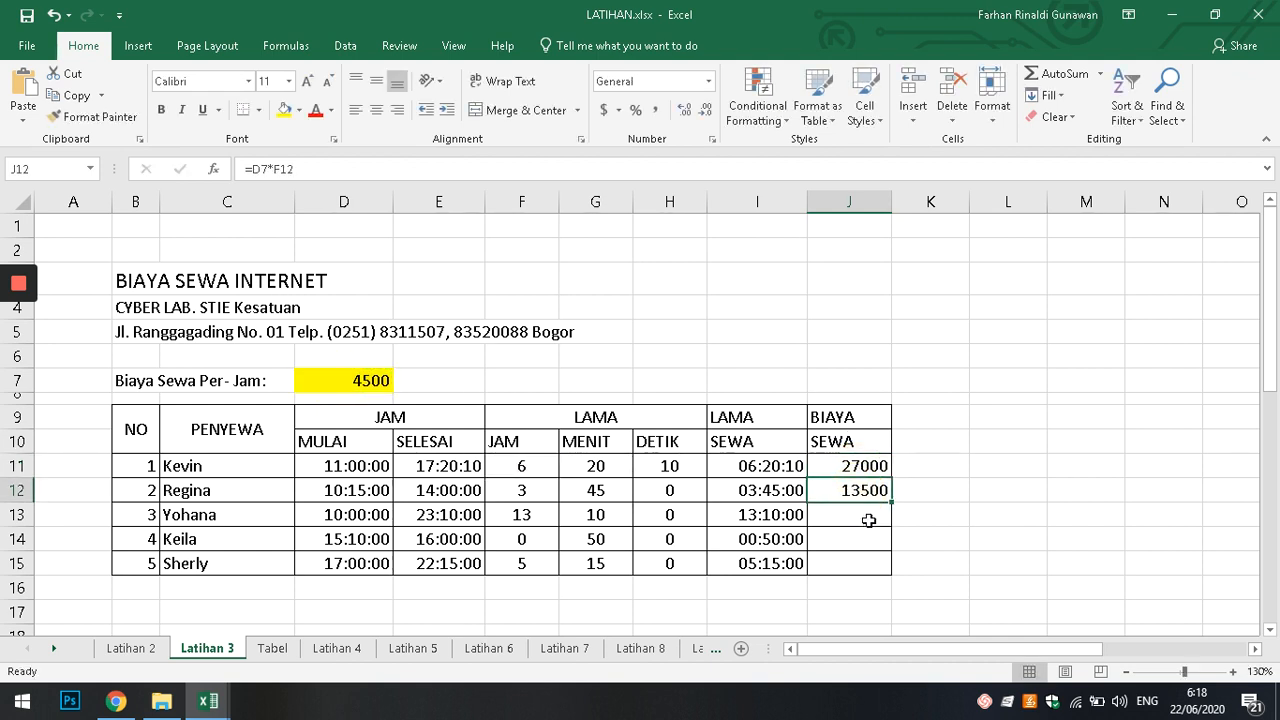
drag(868, 520, 860, 490)
click(864, 467)
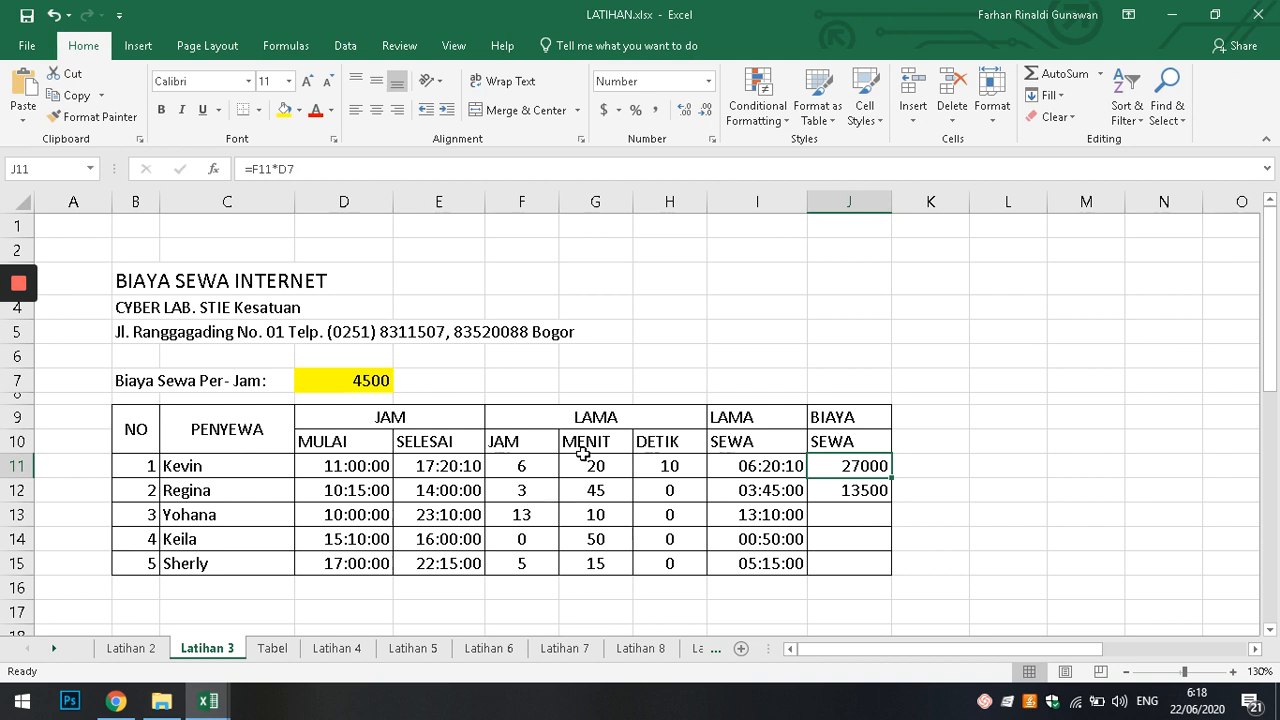
click(928, 470)
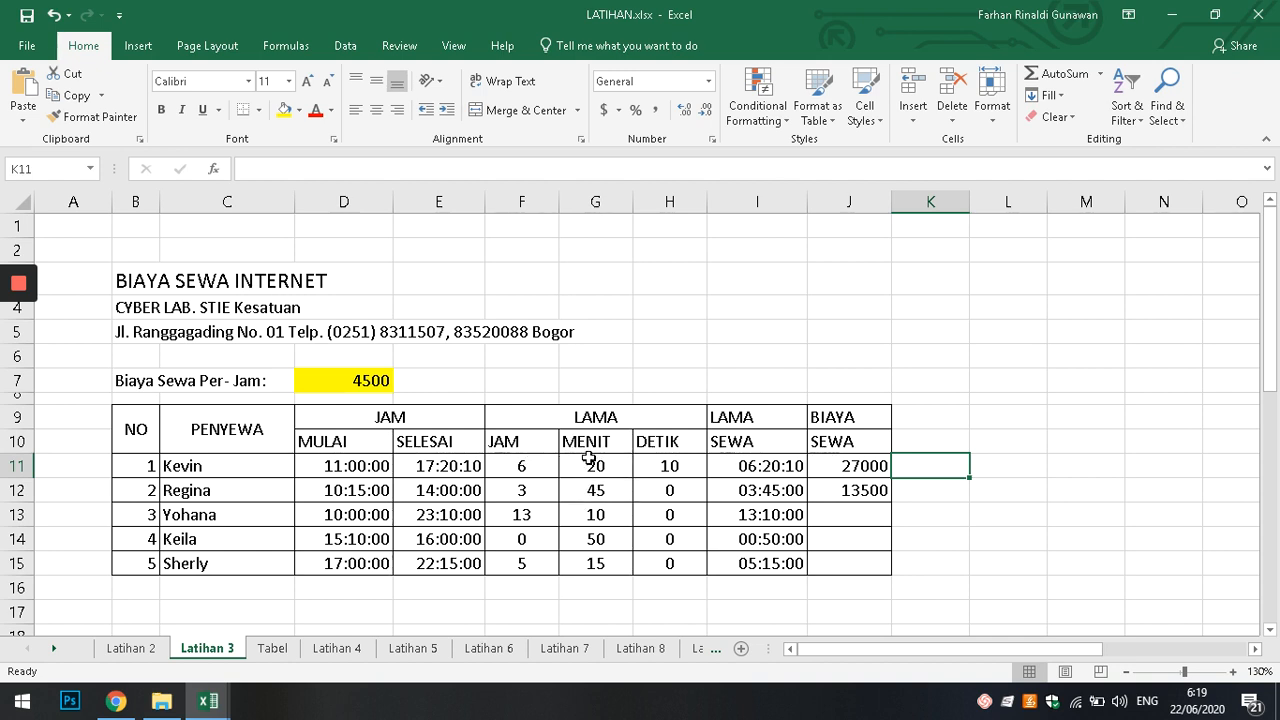
click(937, 511)
click(359, 381)
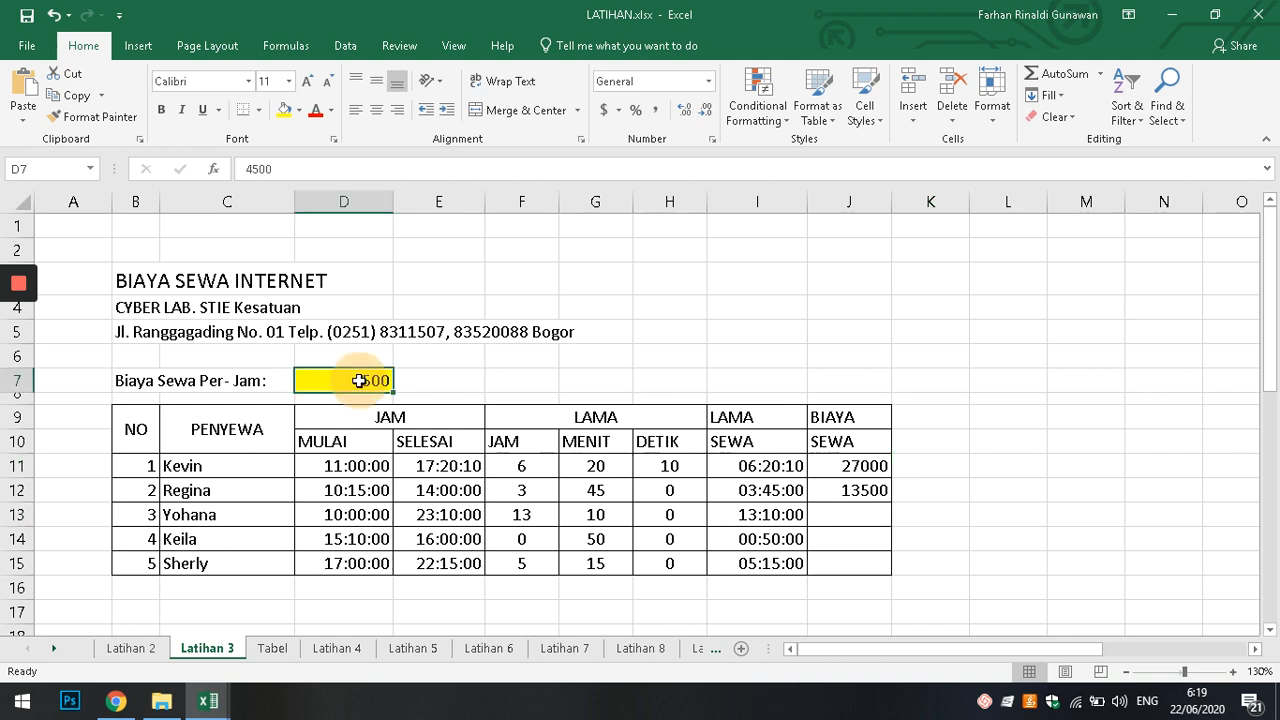
click(505, 466)
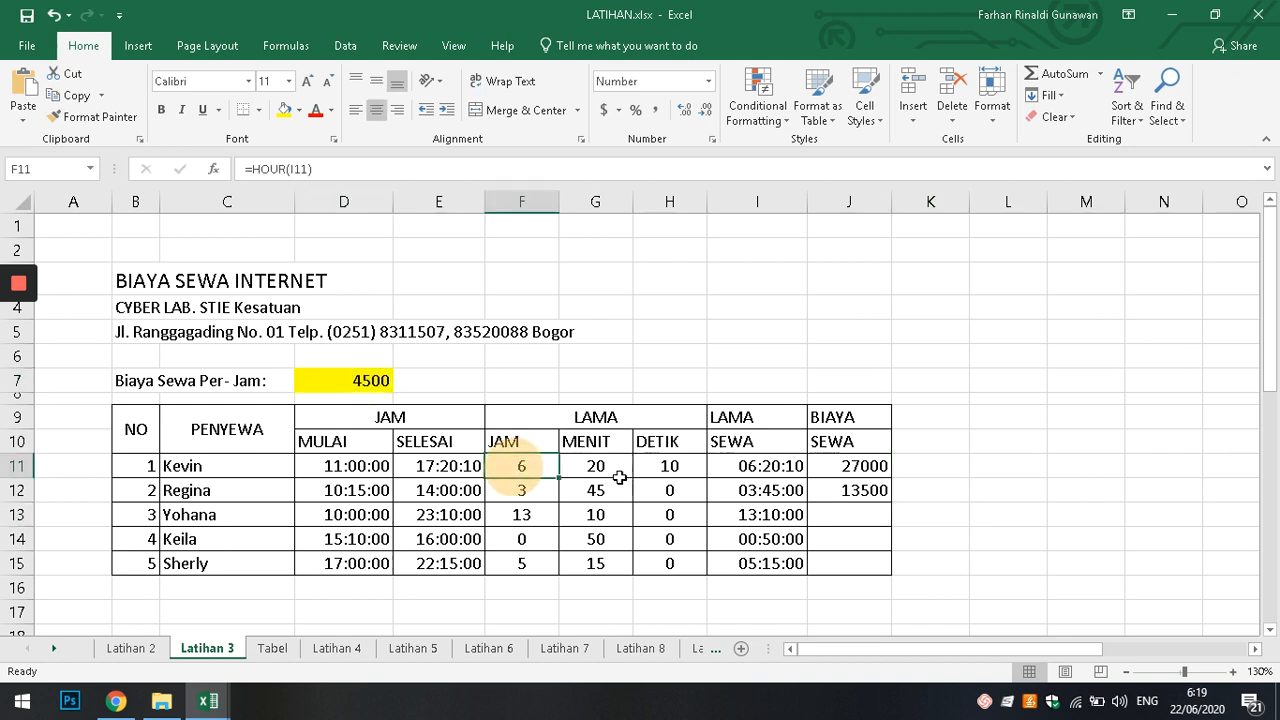
click(860, 466)
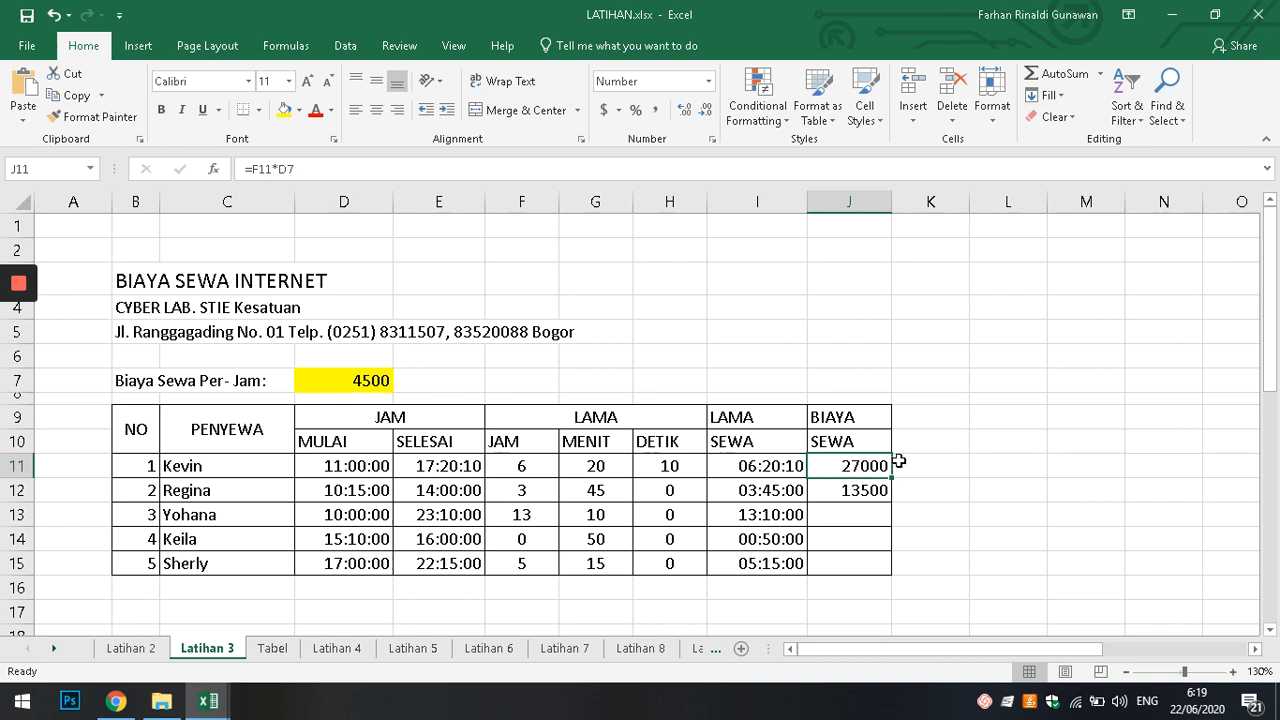
click(921, 466)
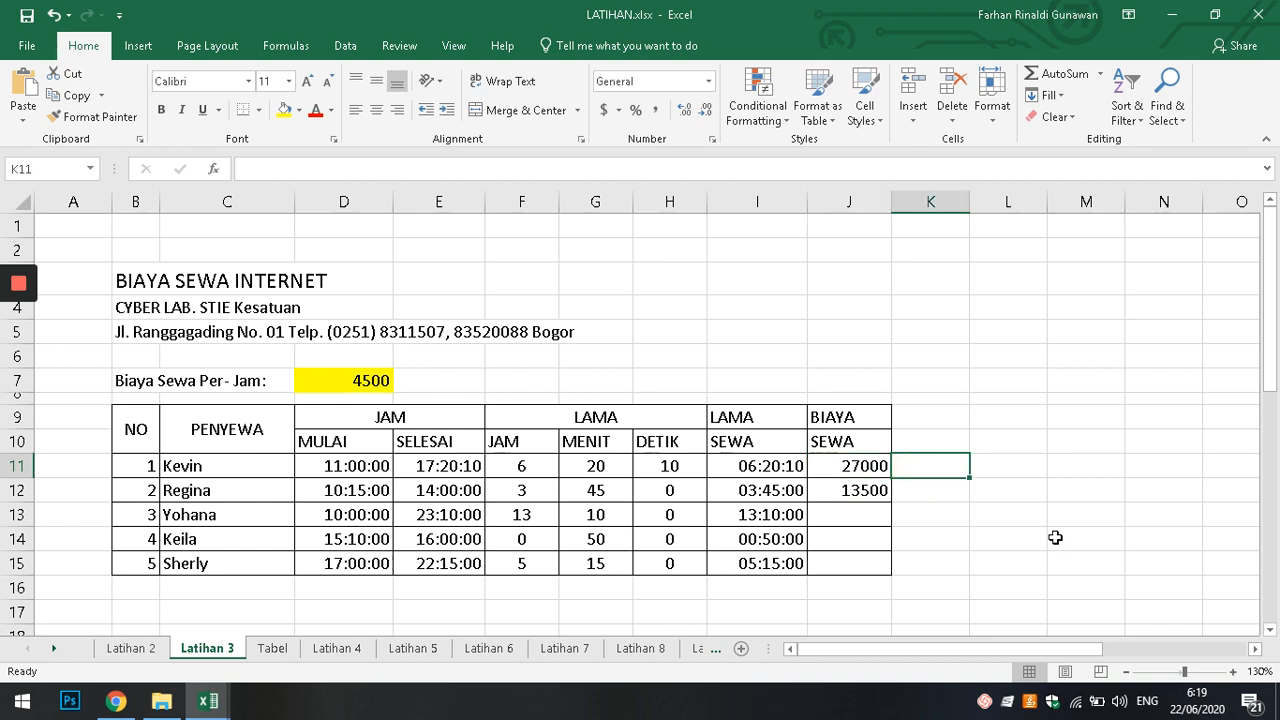
Add the charge for minutes to the first renter's formula in J11, making it =F11*D7+D7*G11/60.
click(860, 466)
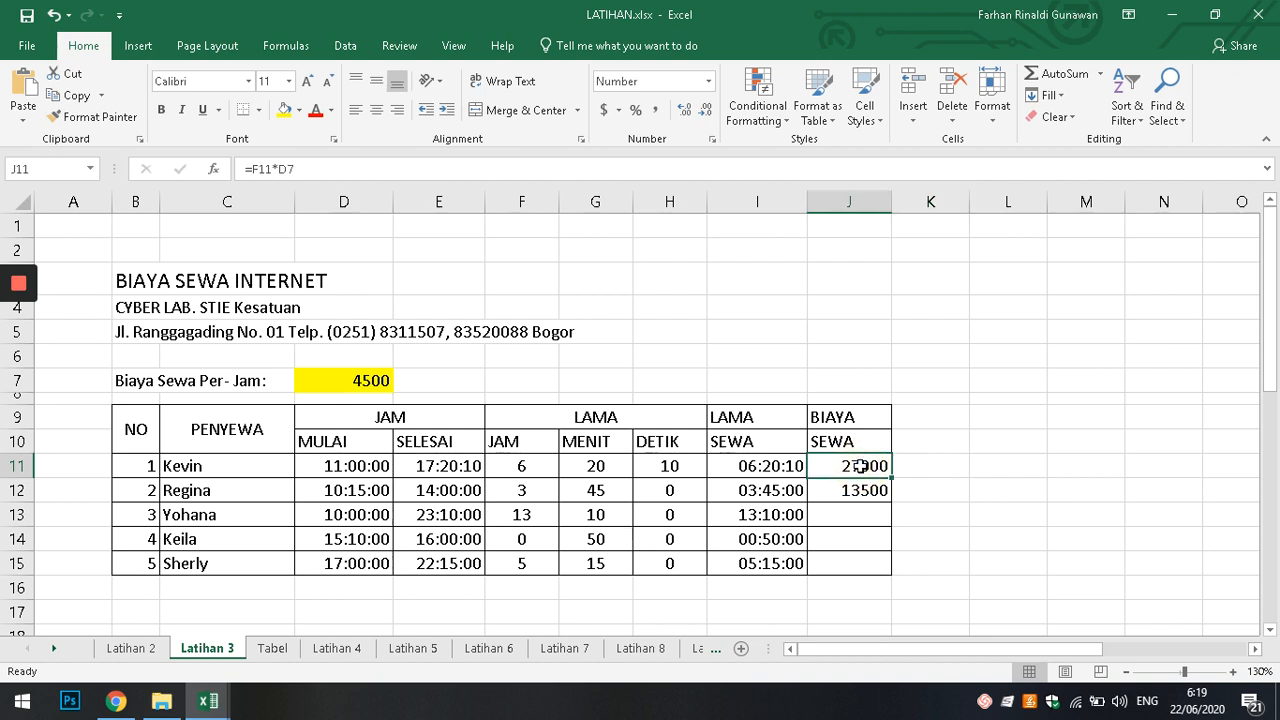
double_click(860, 466)
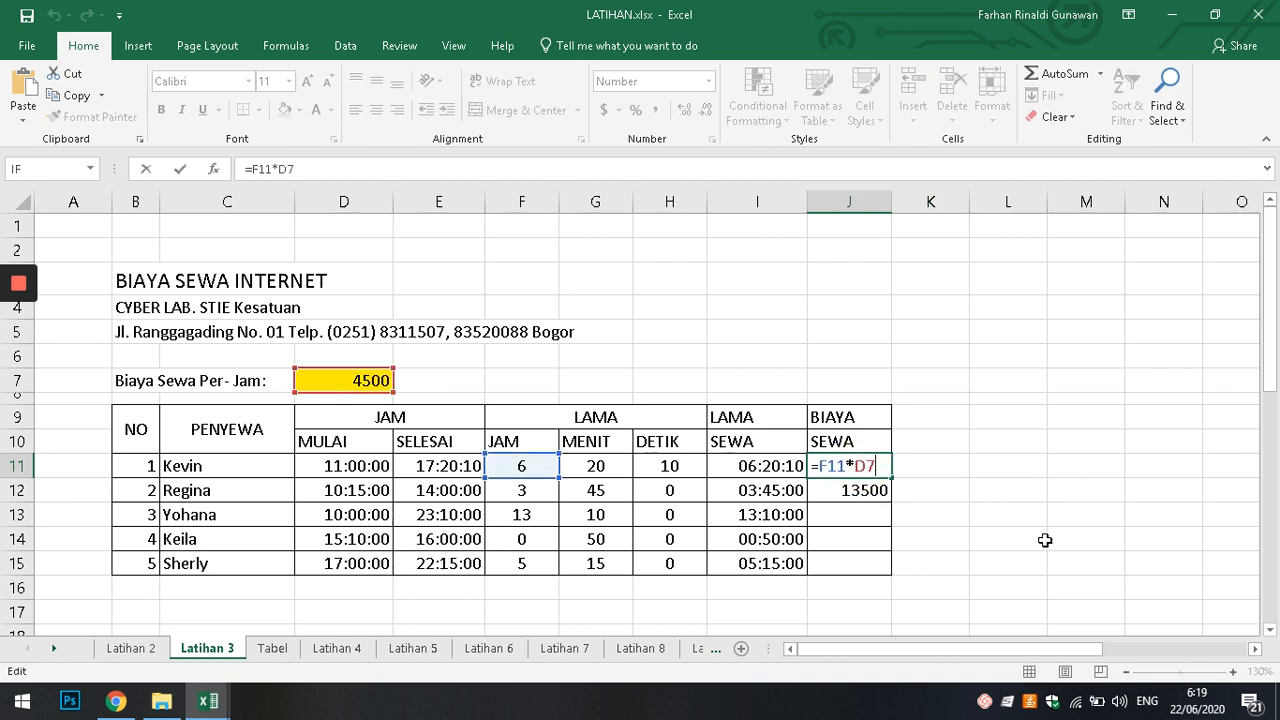
text(+)
click(367, 378)
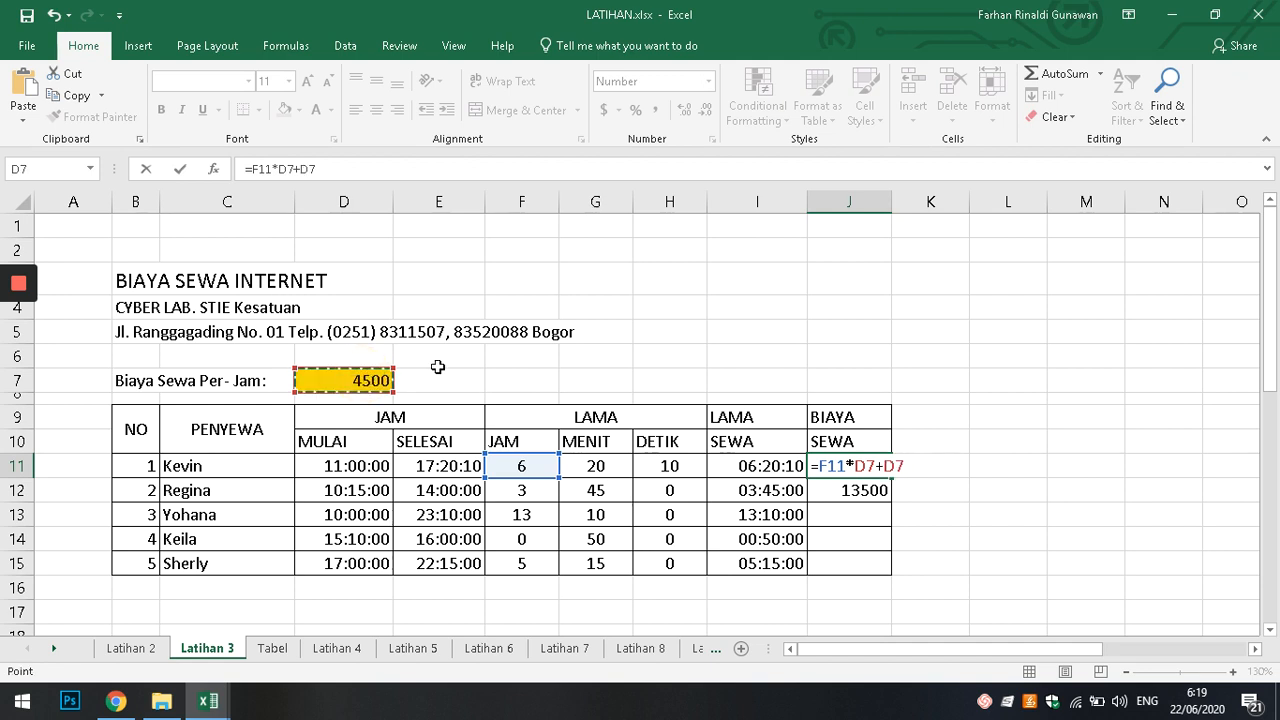
text(*)
click(595, 465)
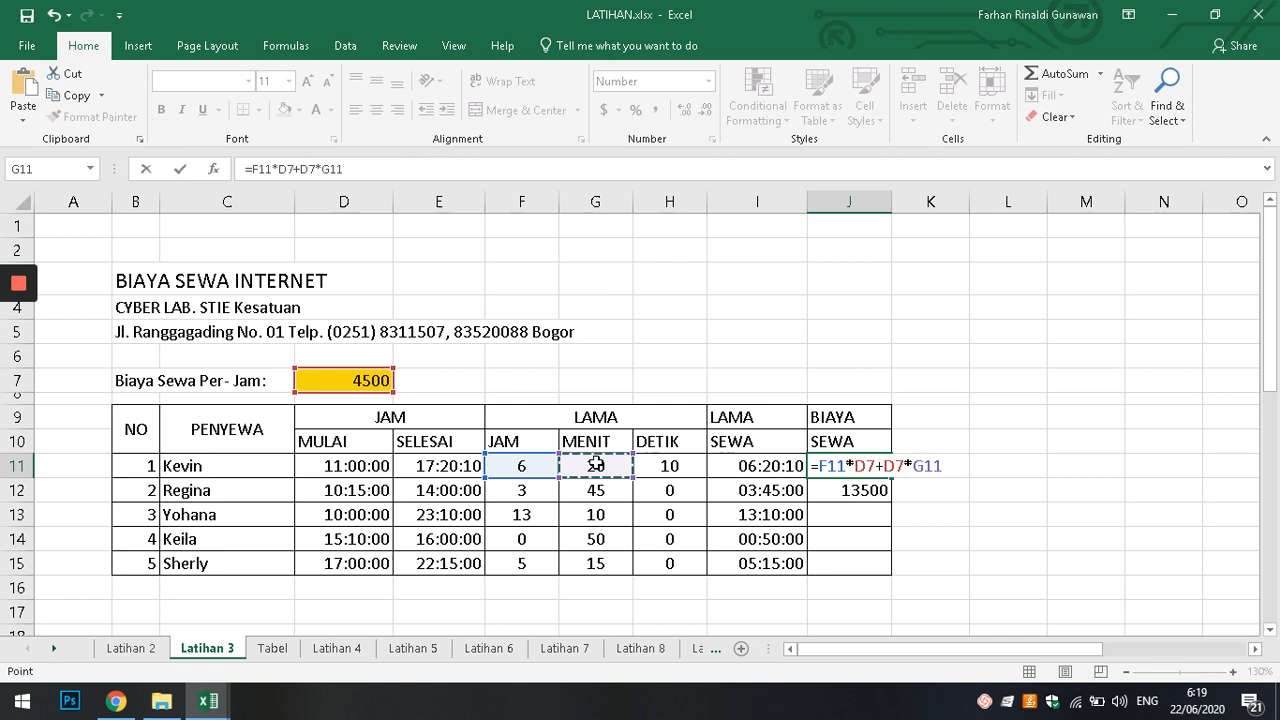
text(*)
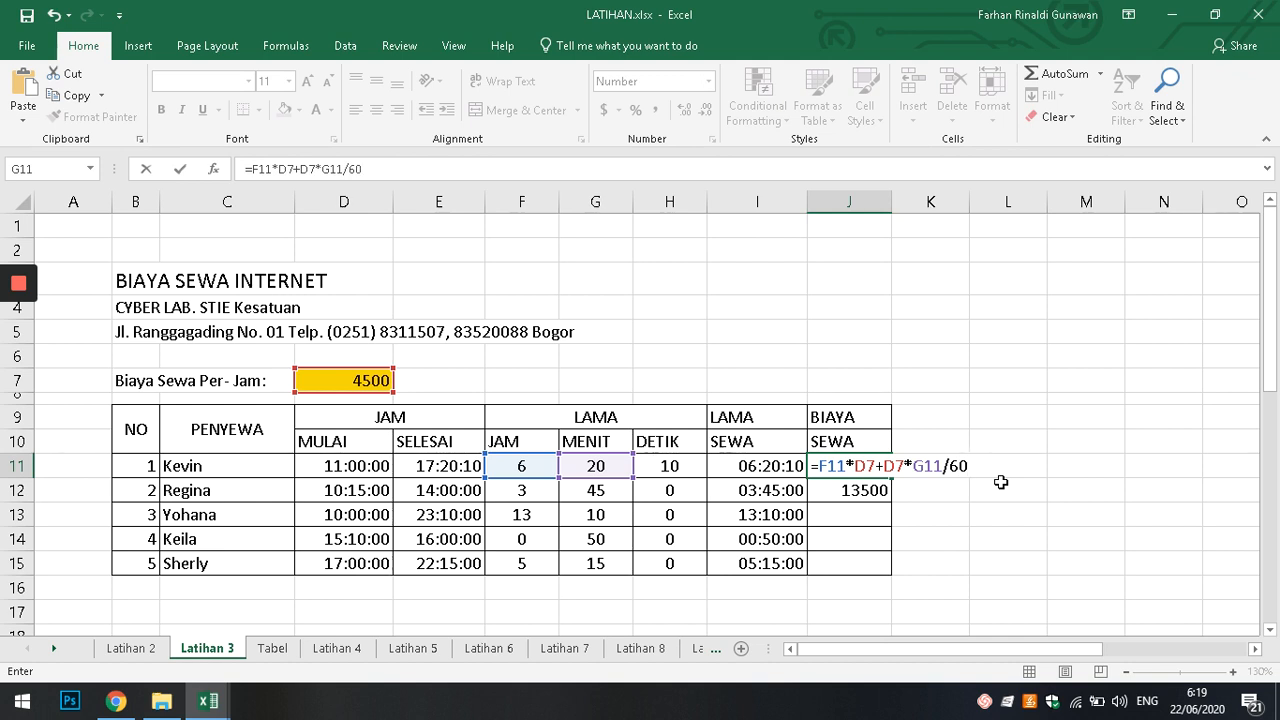
key(ctrl+Return)
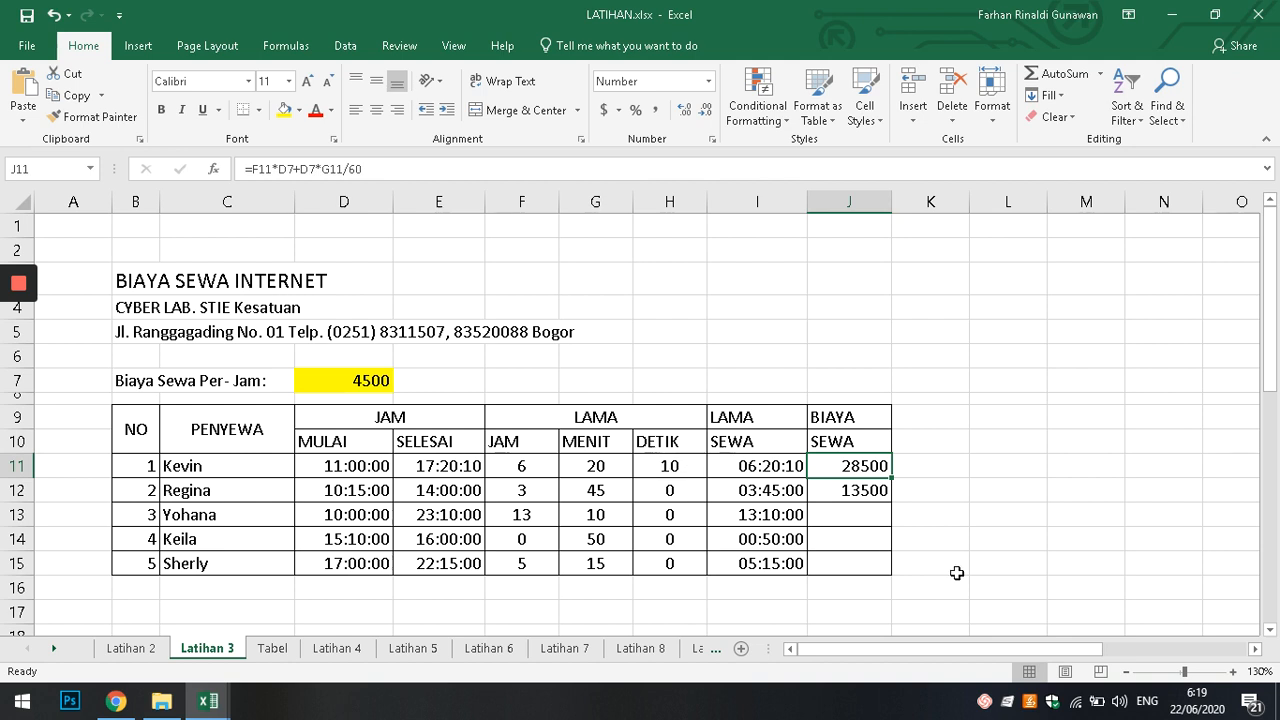
Add the charge for seconds to the J11 formula, making it =F11*D7+D7*G11/60+D7*H11/3600.
key(F2)
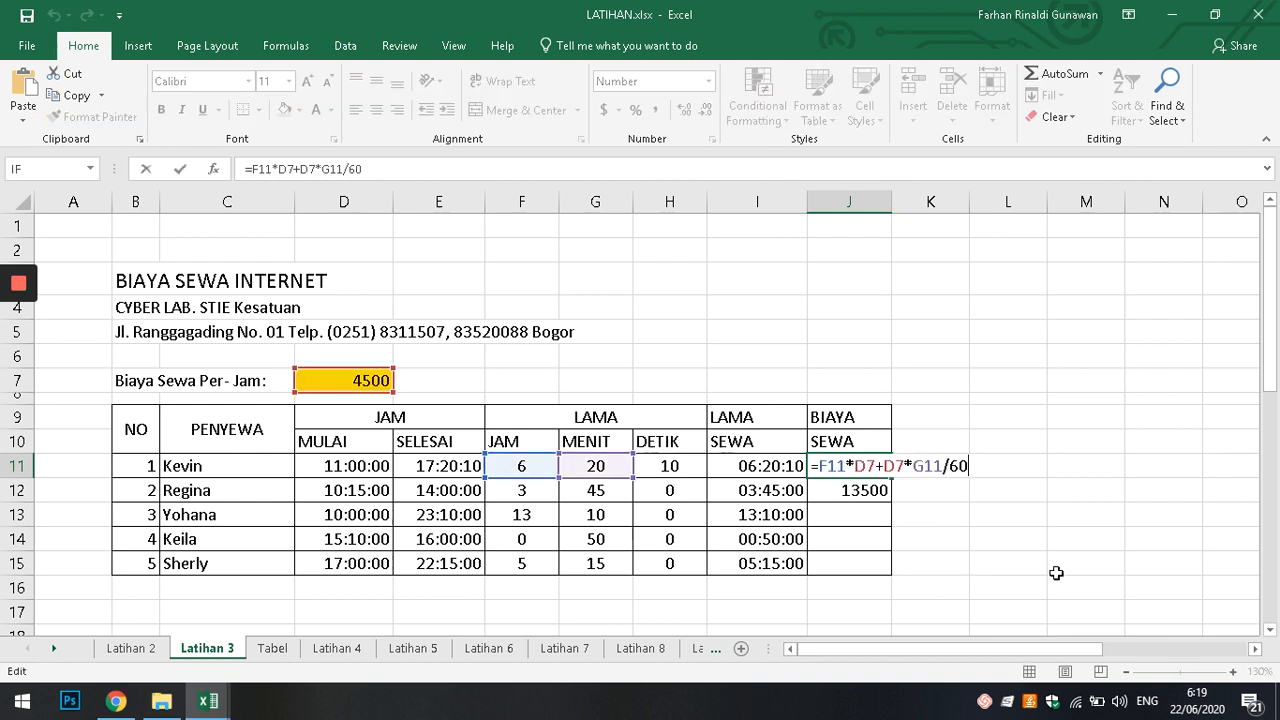
text(+)
click(352, 381)
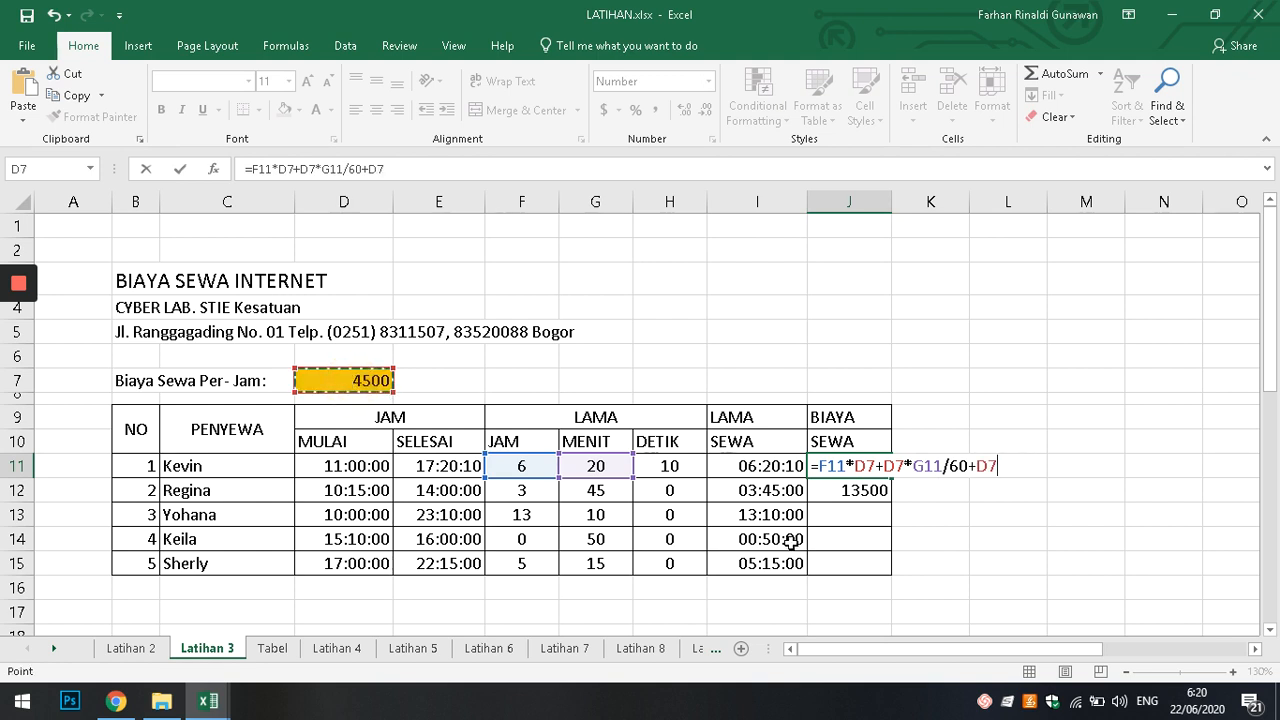
text(*)
click(676, 467)
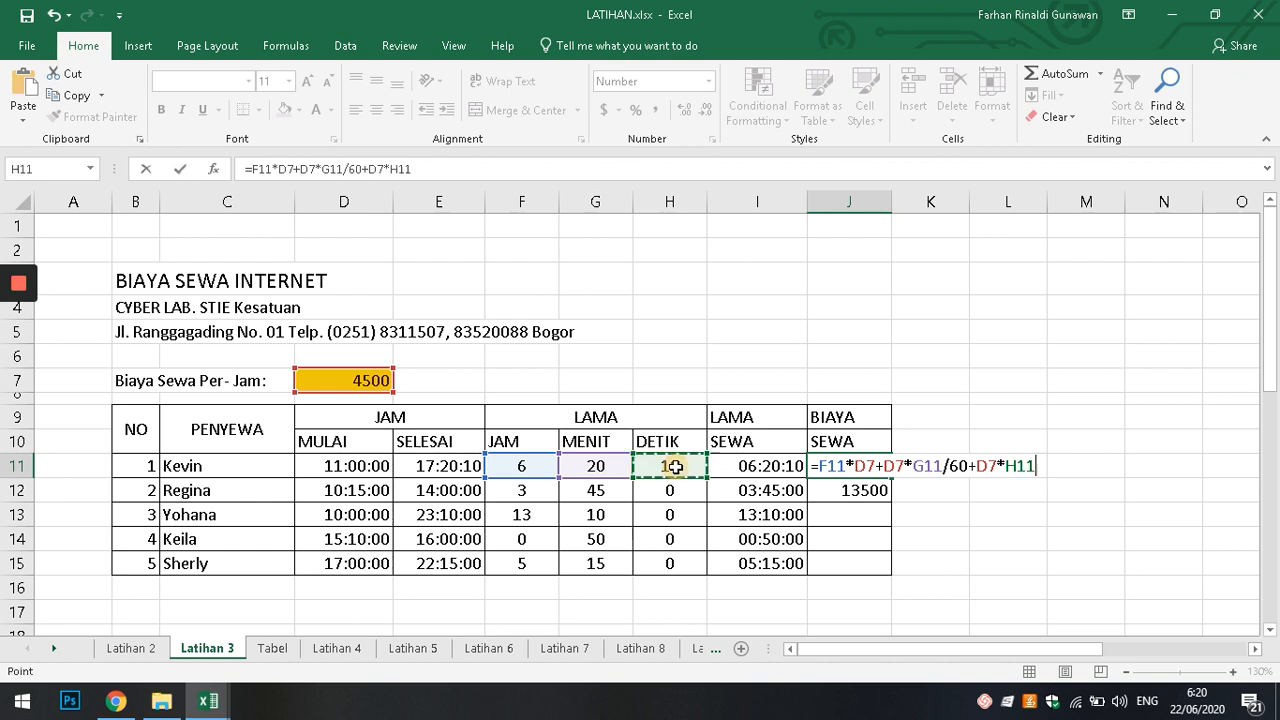
text(/)
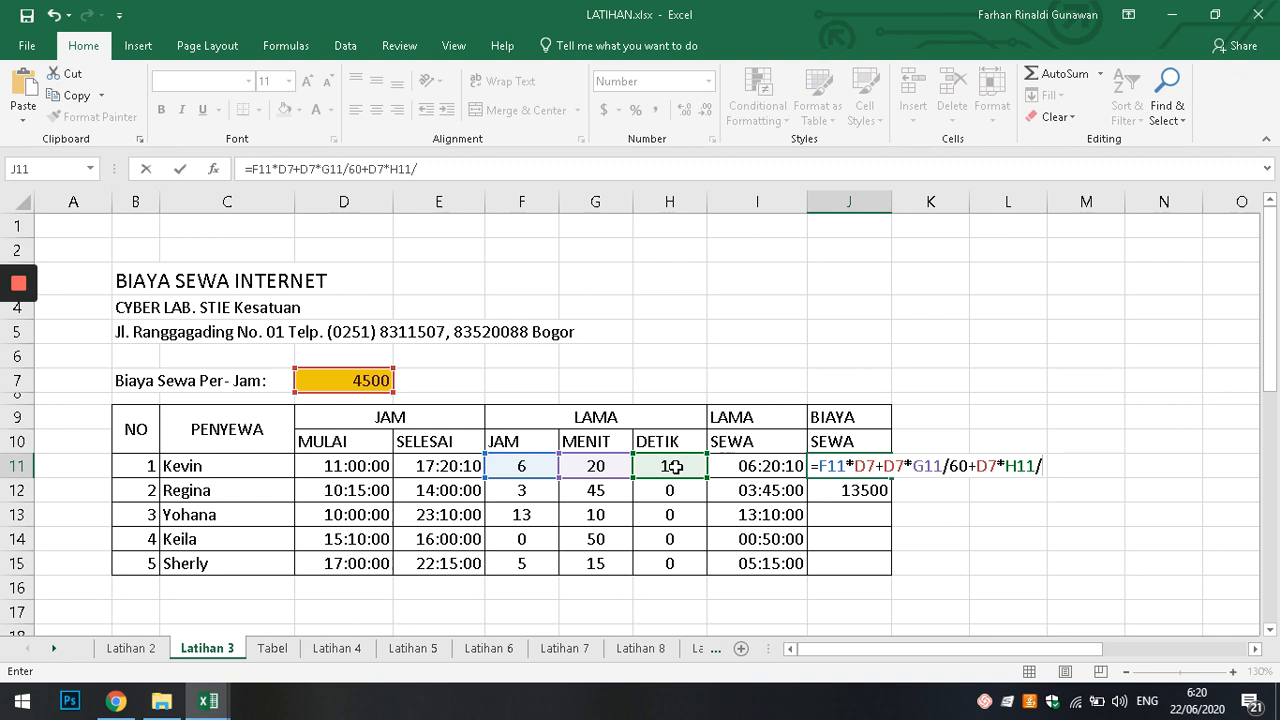
text(00)
key(ctrl+Return)
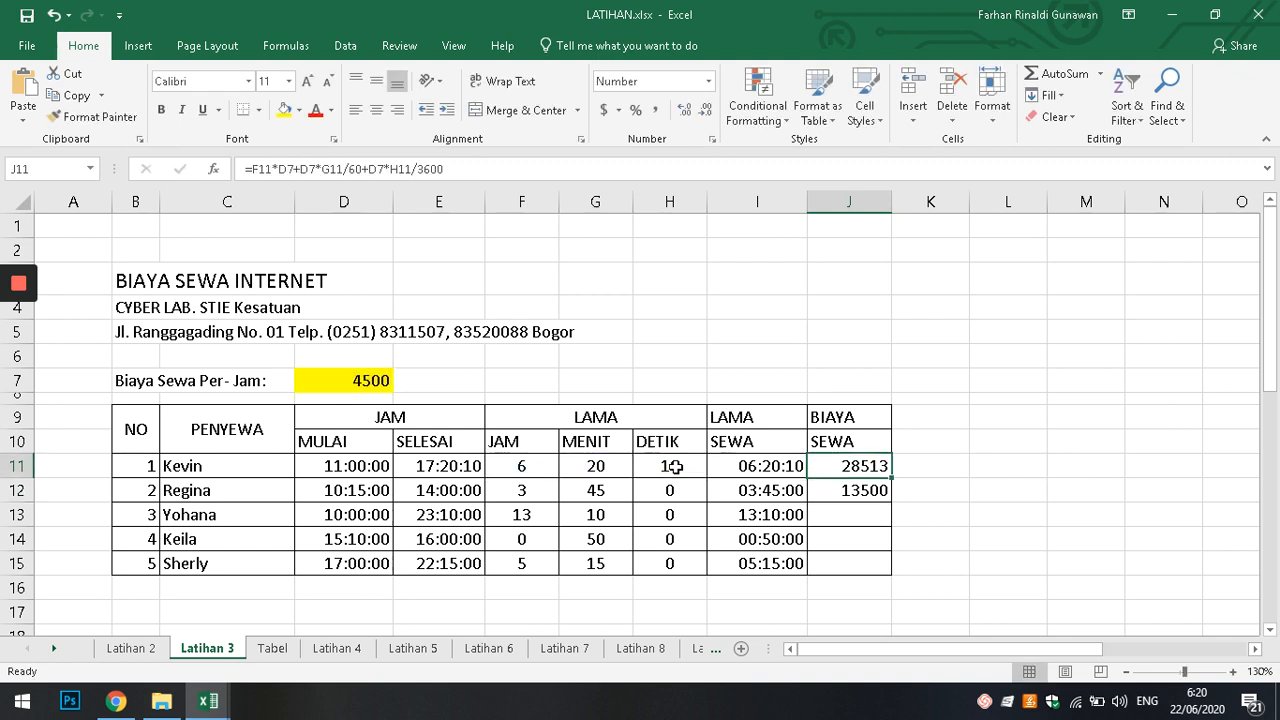
Try filling the J11 cost formula down to J15 with its relative D7 references, and undo the fill.
click(932, 466)
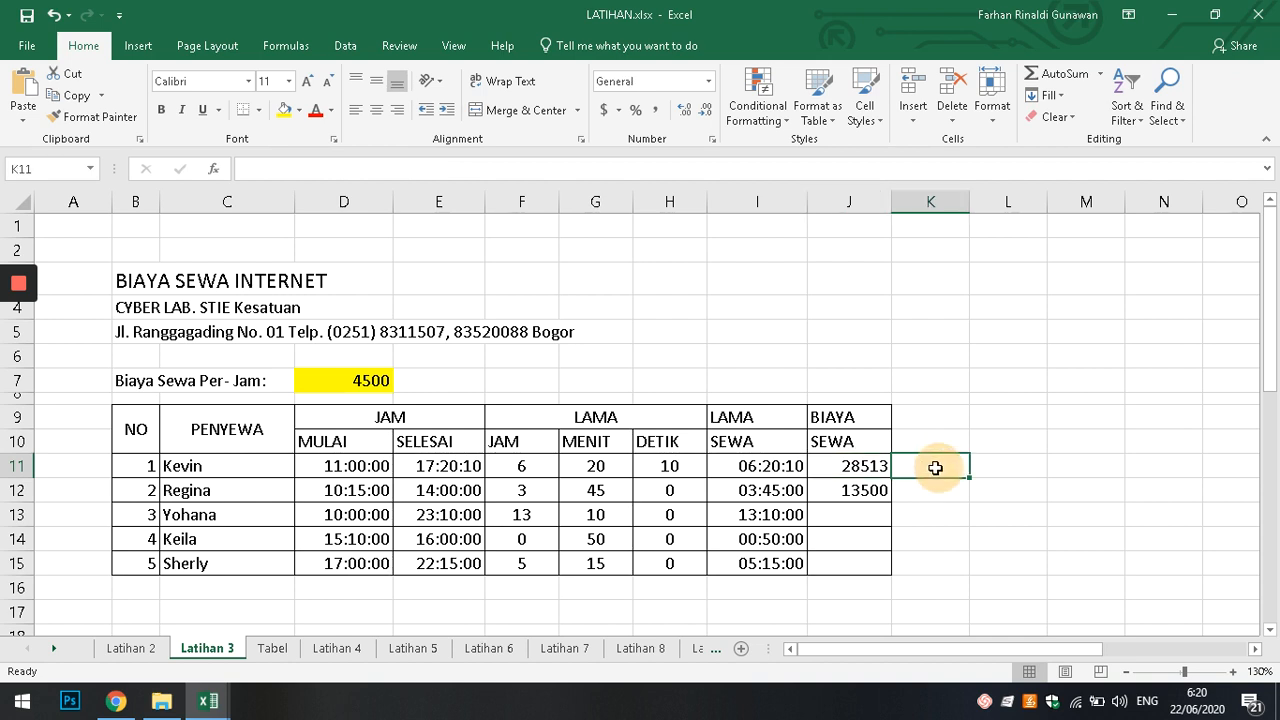
click(845, 466)
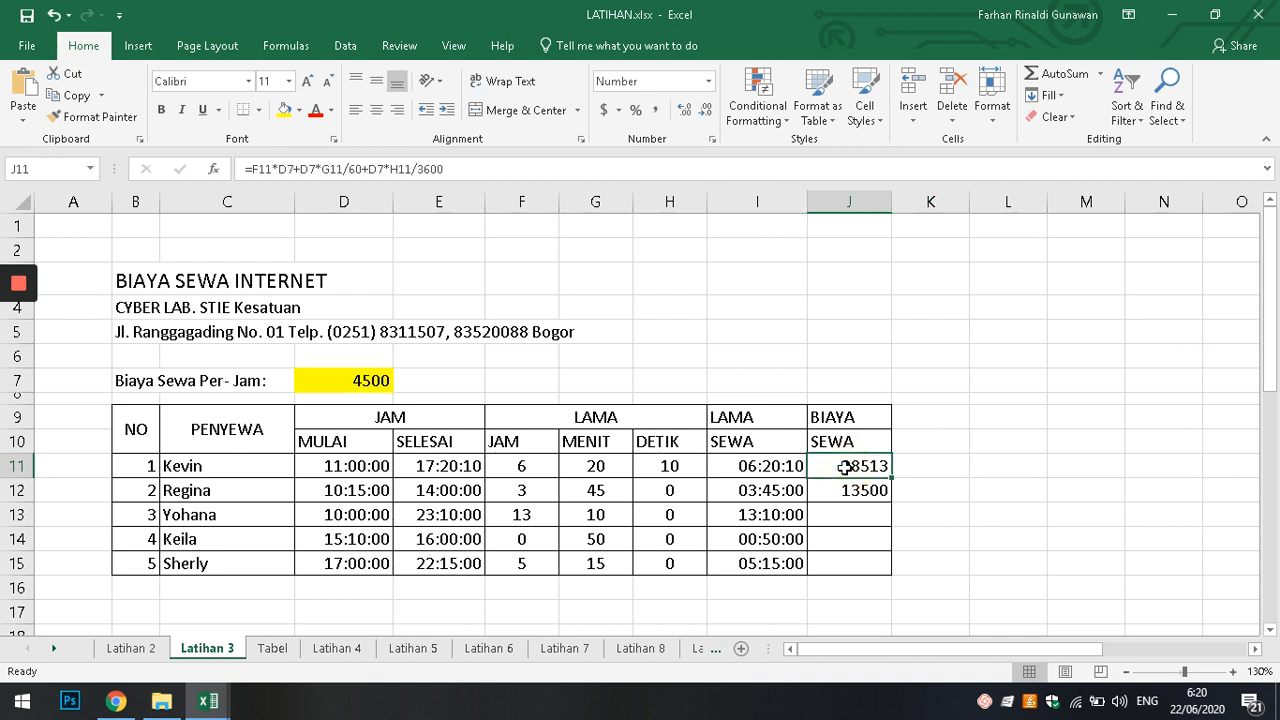
click(993, 465)
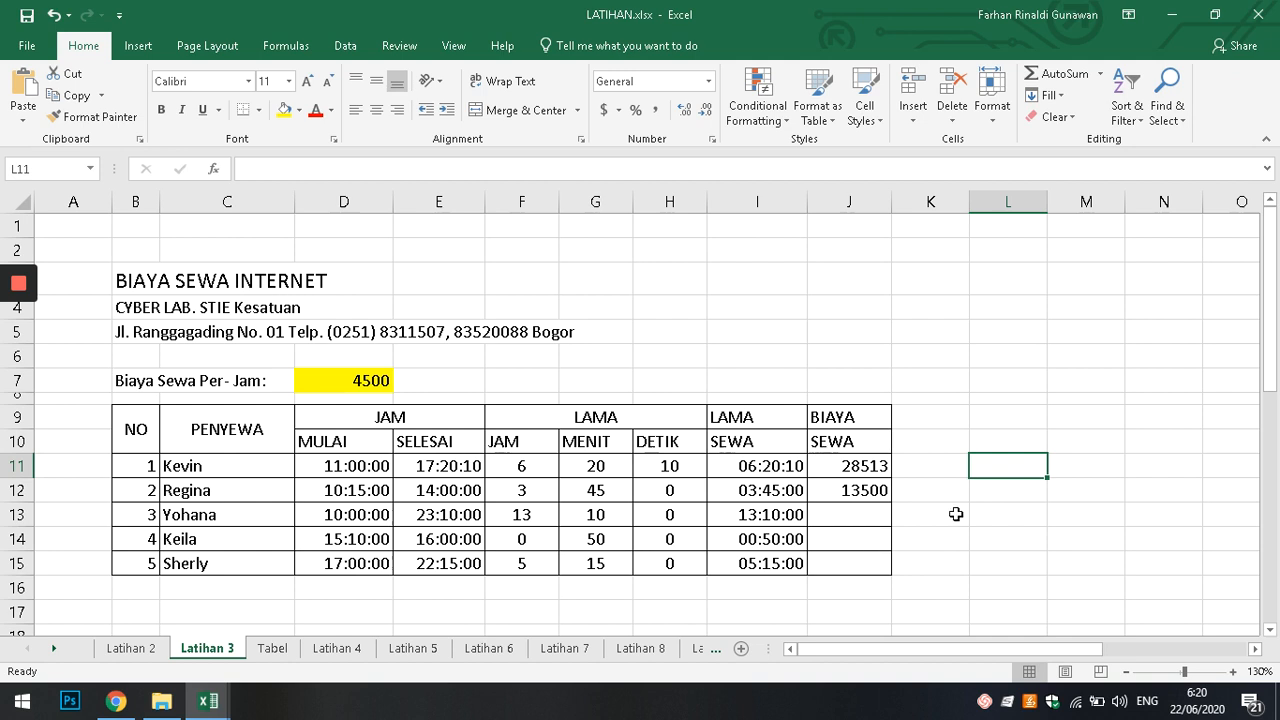
click(837, 467)
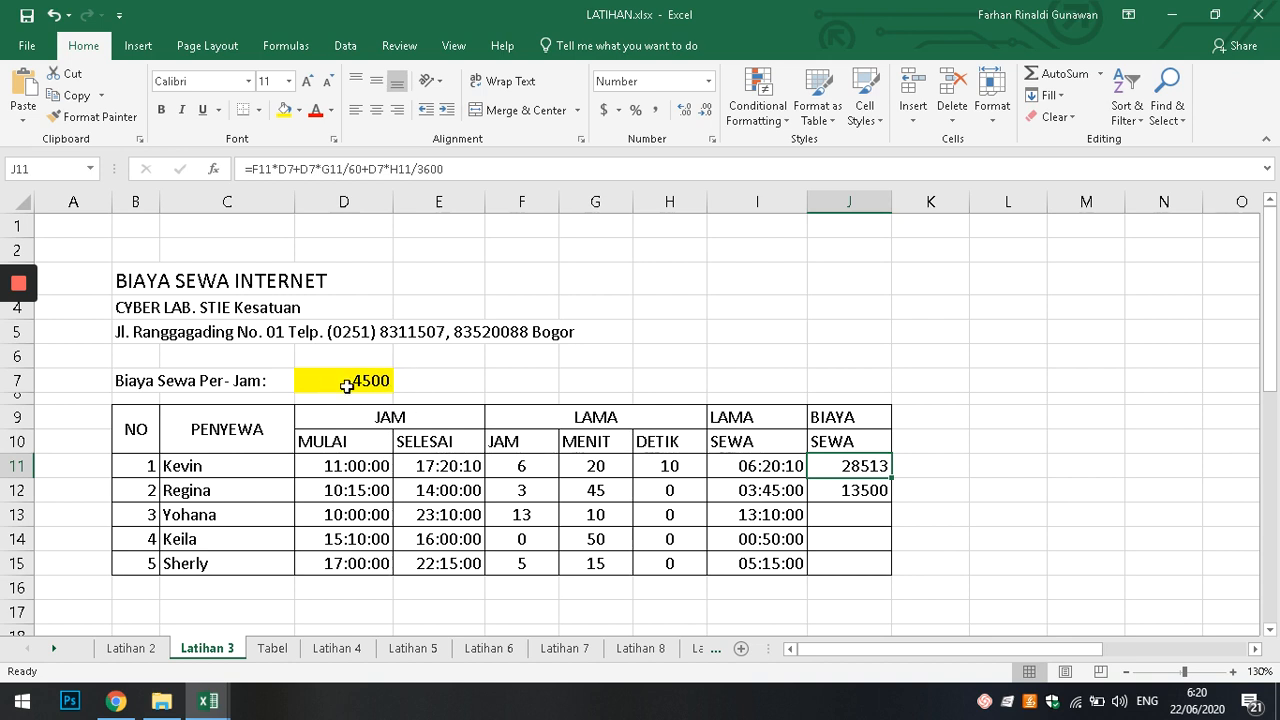
drag(890, 479, 892, 569)
key(ctrl+z)
click(950, 484)
Lock the row of every hourly rate reference in J11, making the formula =F11*D$7+D$7*G11/60+D$7*H11/3600.
click(838, 467)
double_click(838, 467)
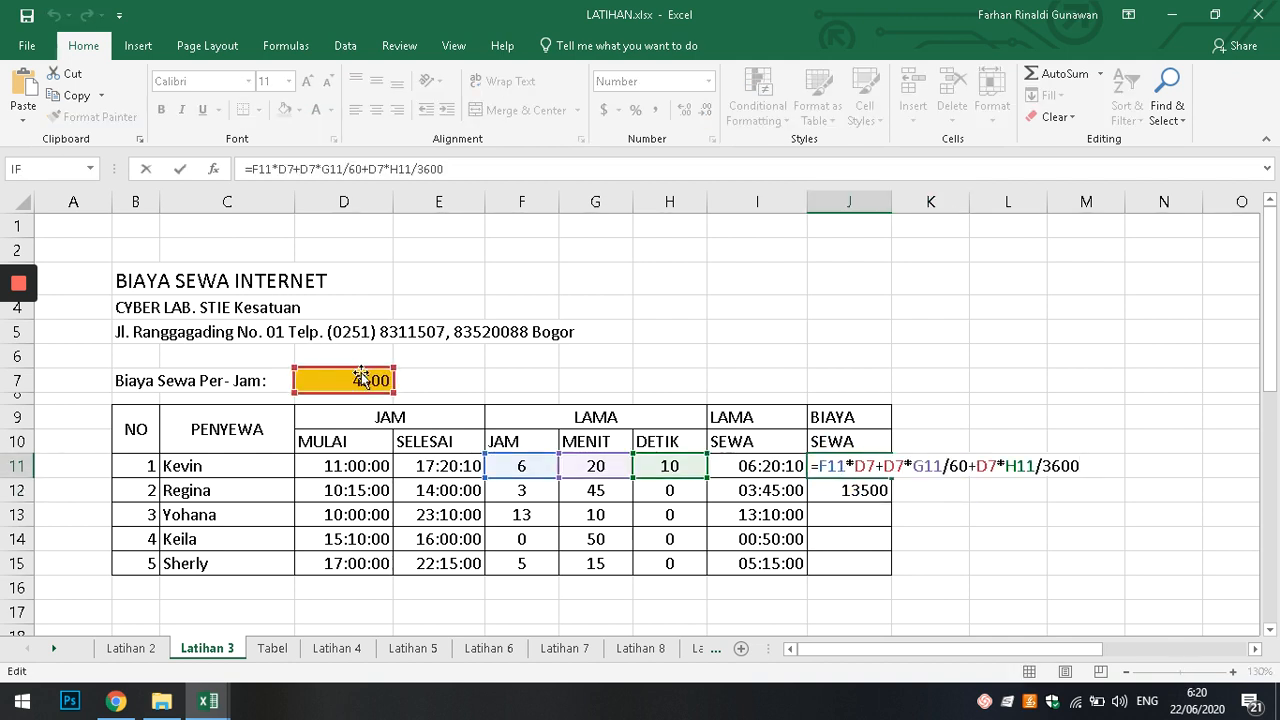
click(870, 467)
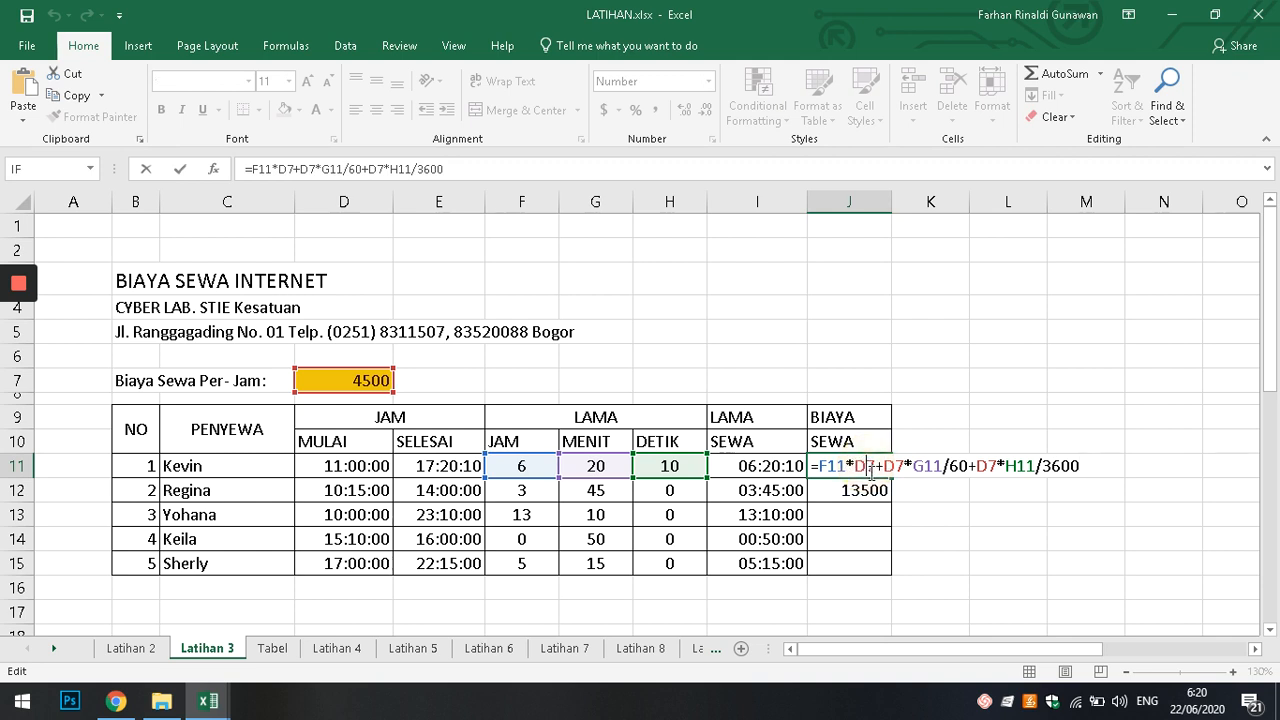
text($)
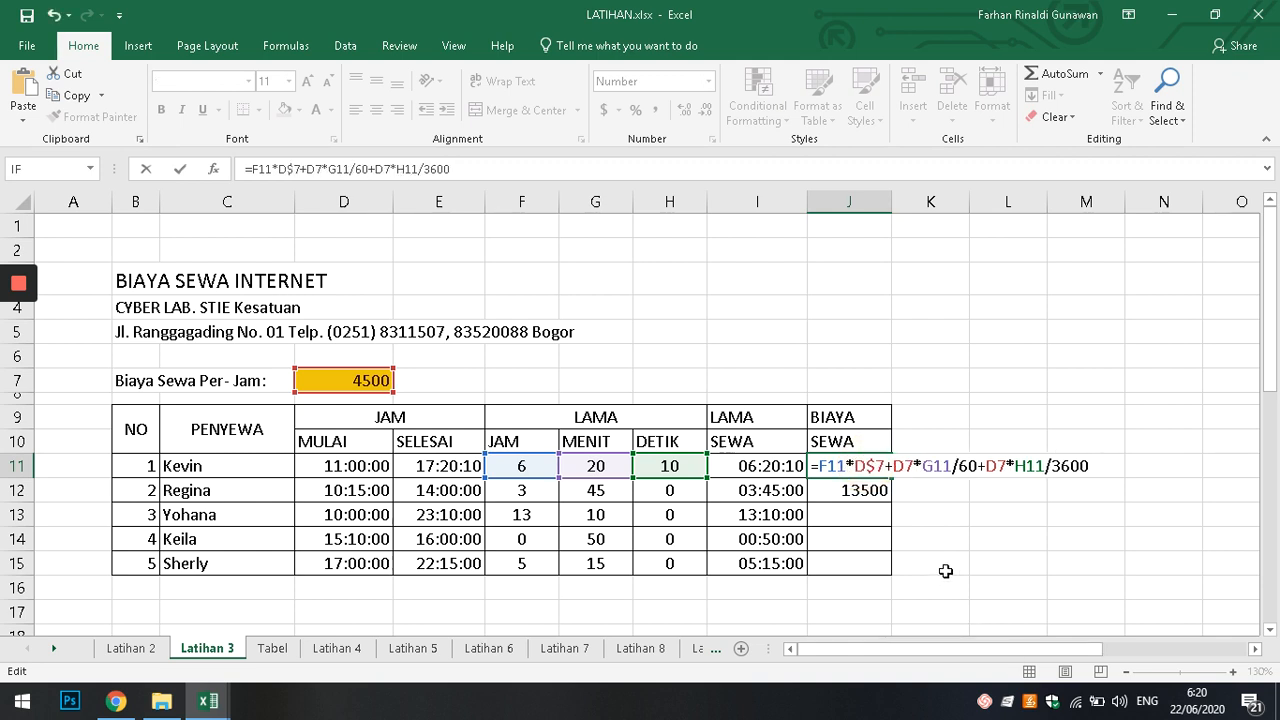
click(905, 467)
text($)
click(1005, 466)
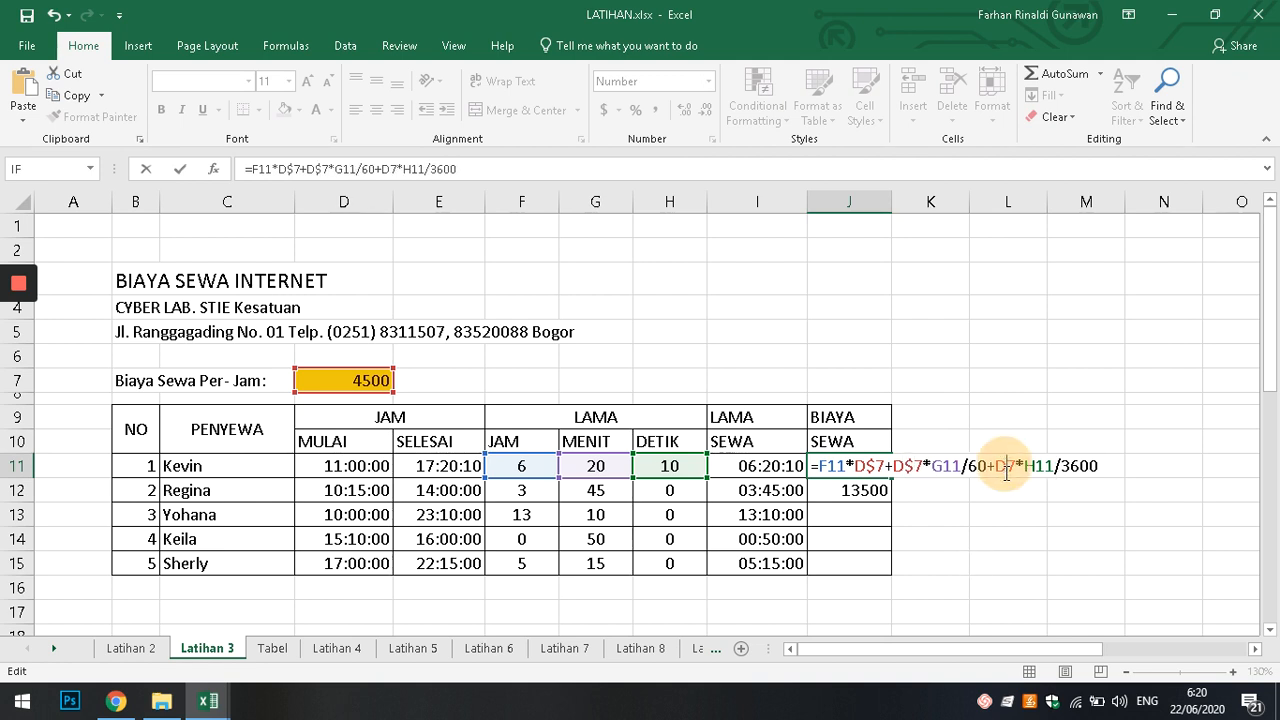
text($)
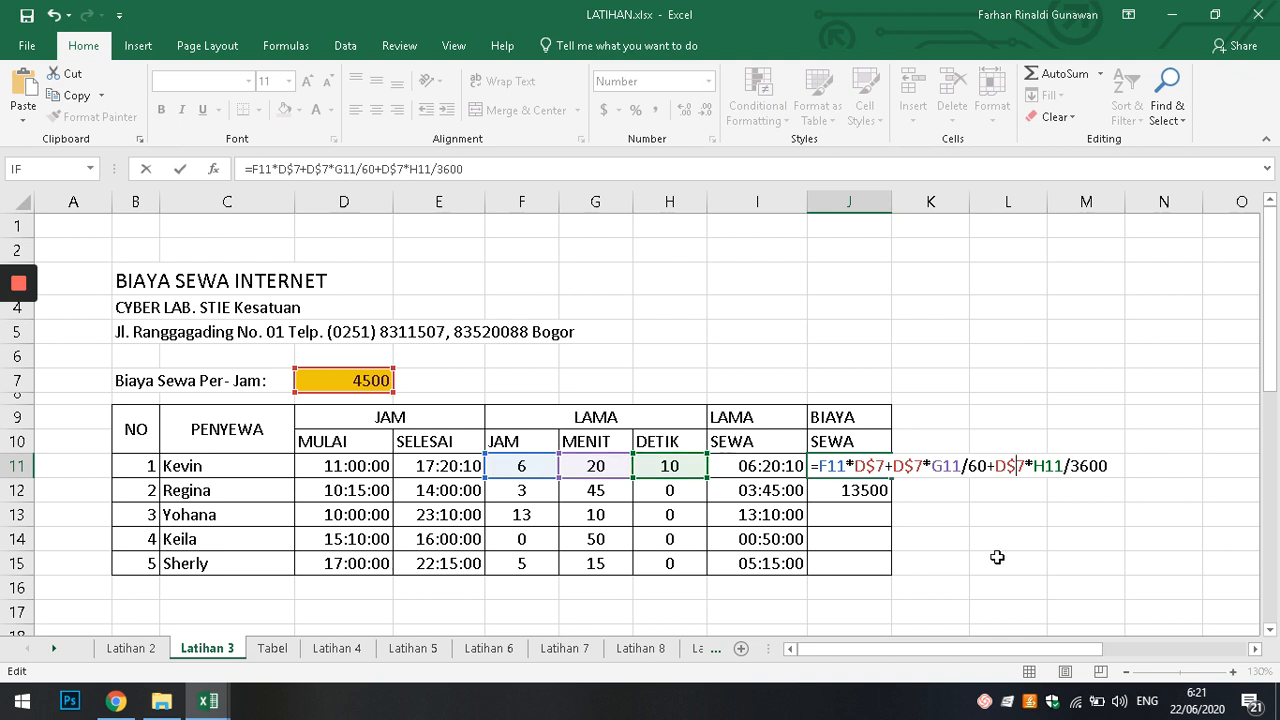
key(Return)
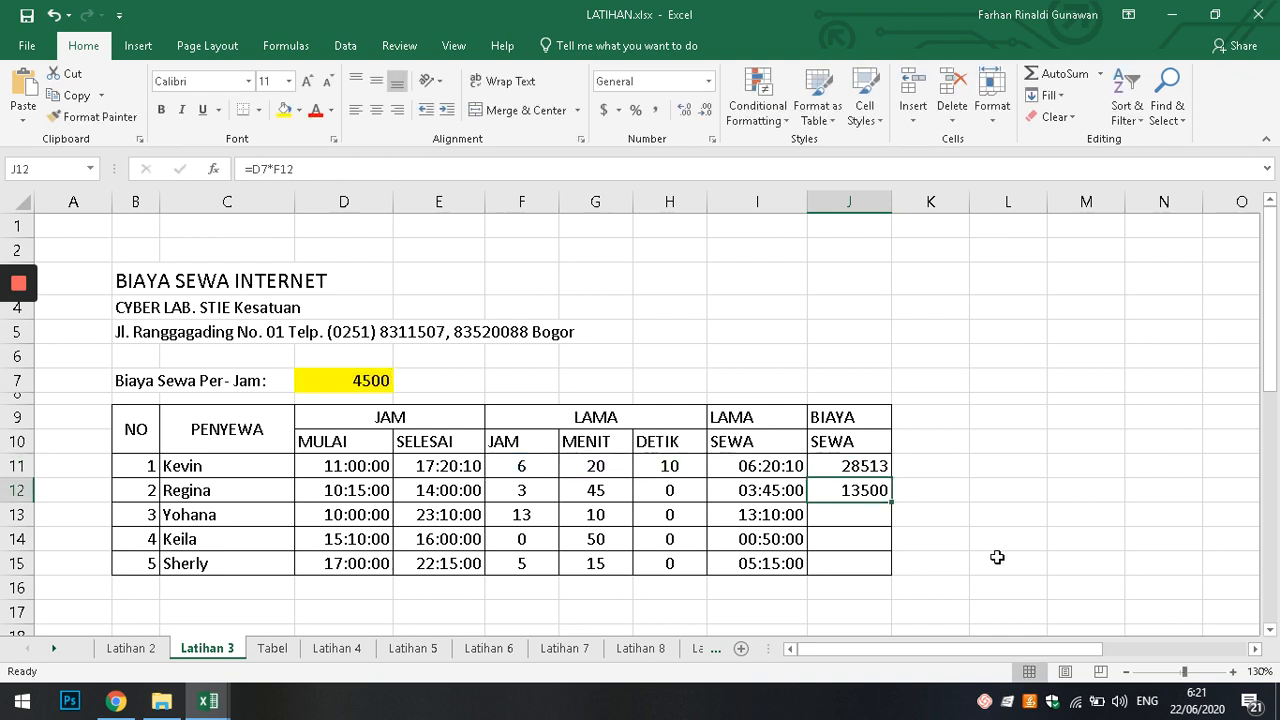
Fill the J11 cost formula down through J15 and apply the Comma Style number format to J11:J15.
click(849, 466)
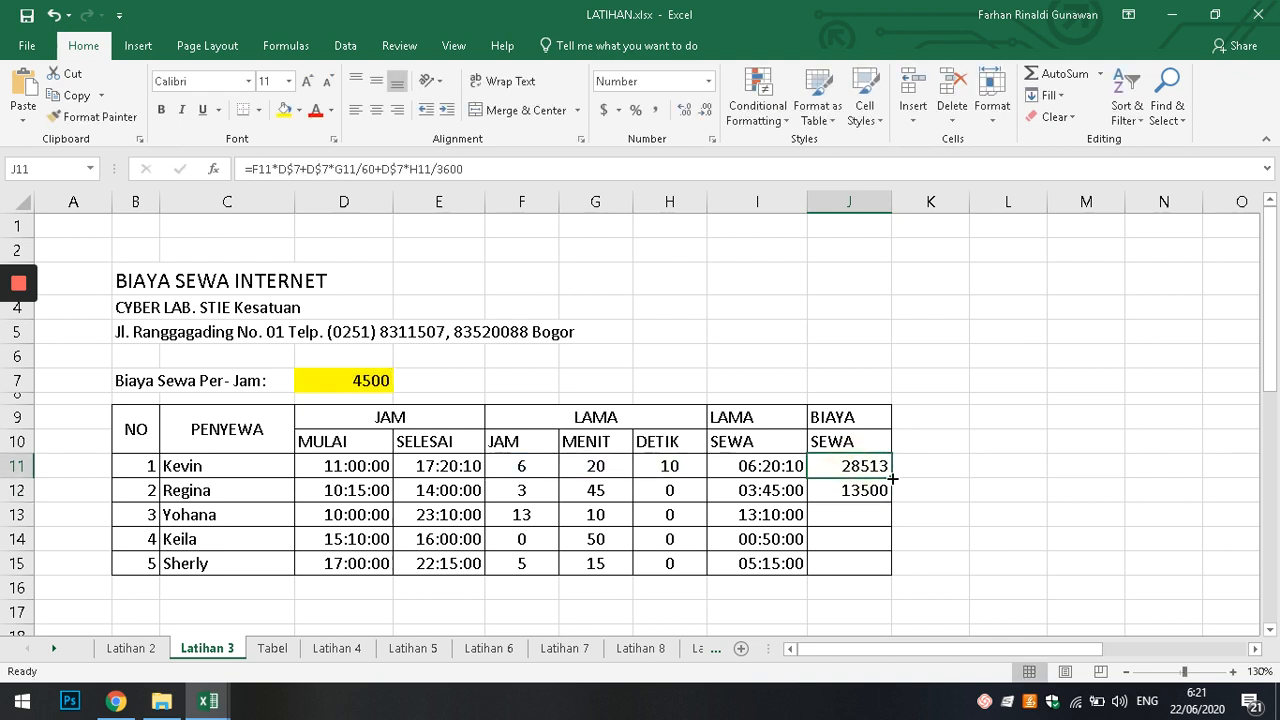
drag(891, 479, 889, 575)
click(991, 540)
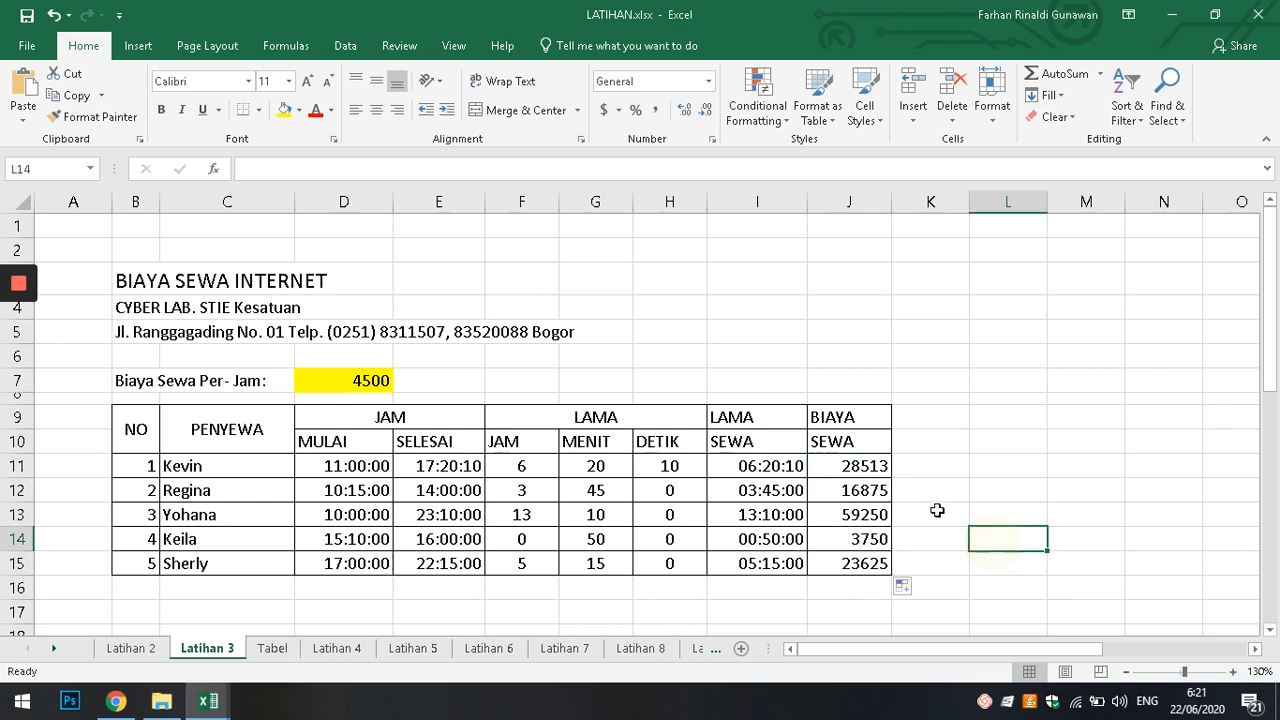
drag(849, 466, 860, 563)
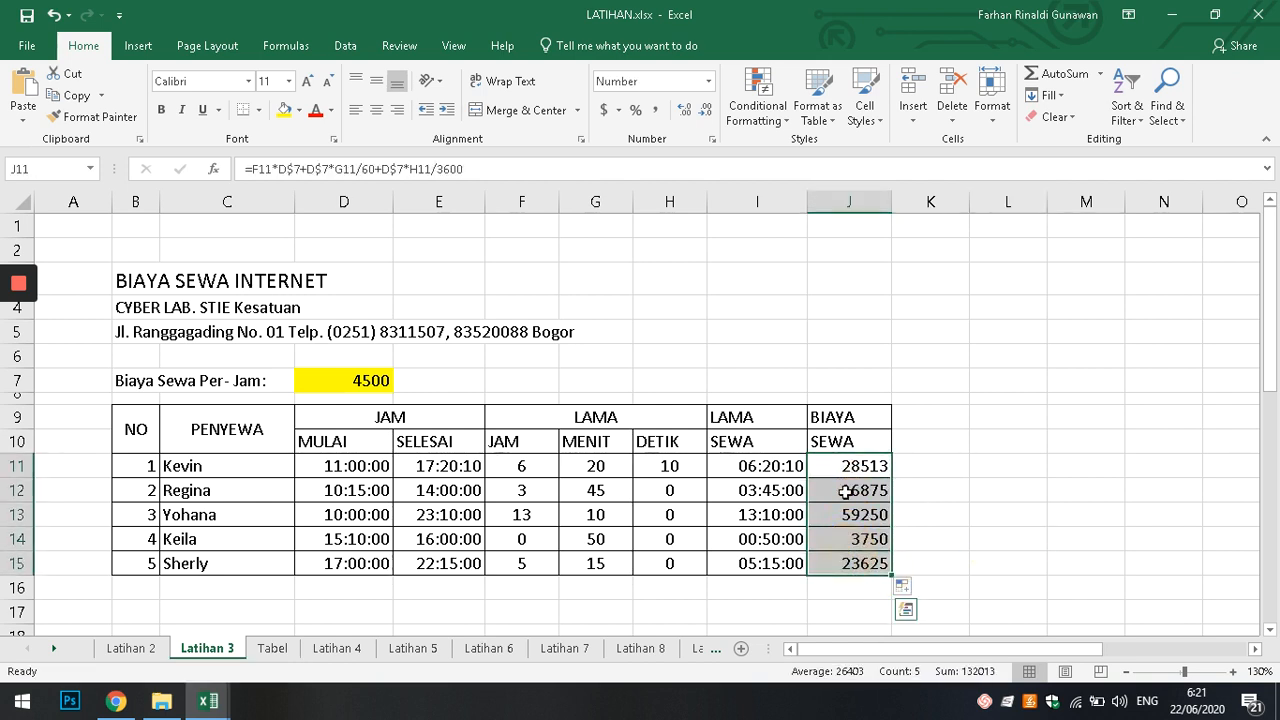
click(656, 110)
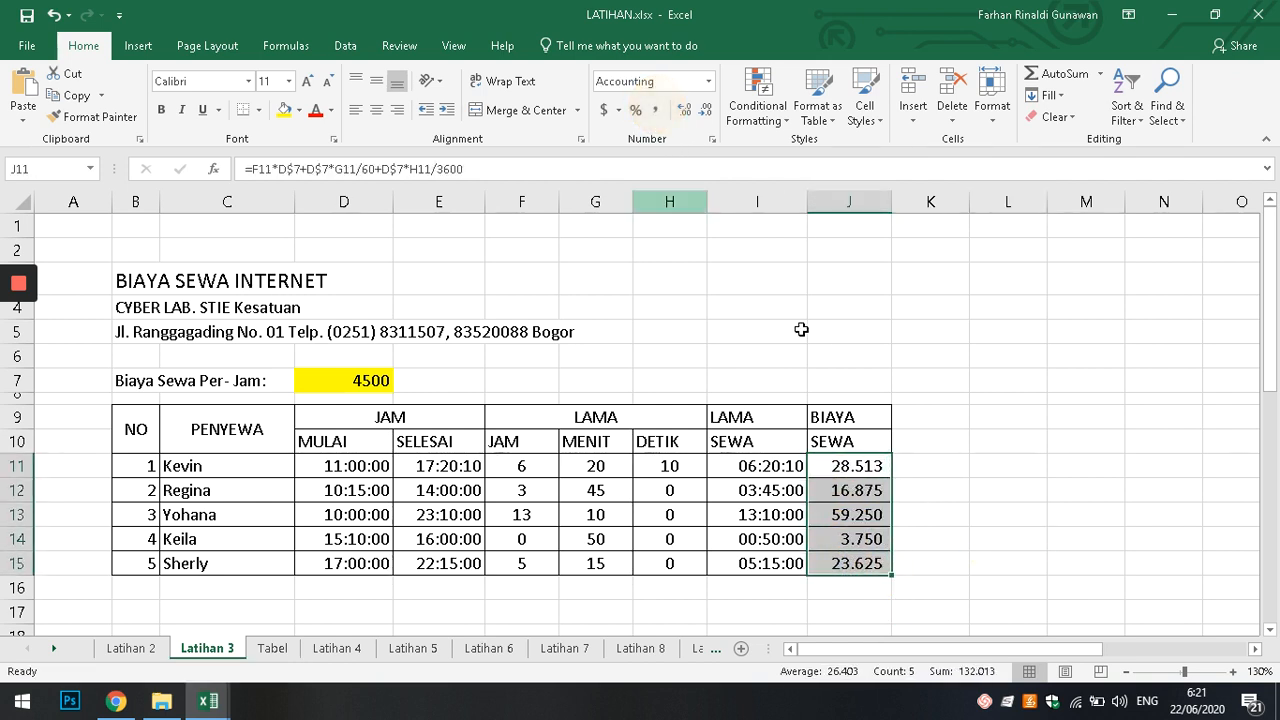
click(1006, 510)
scroll(1044, 520, down, 1)
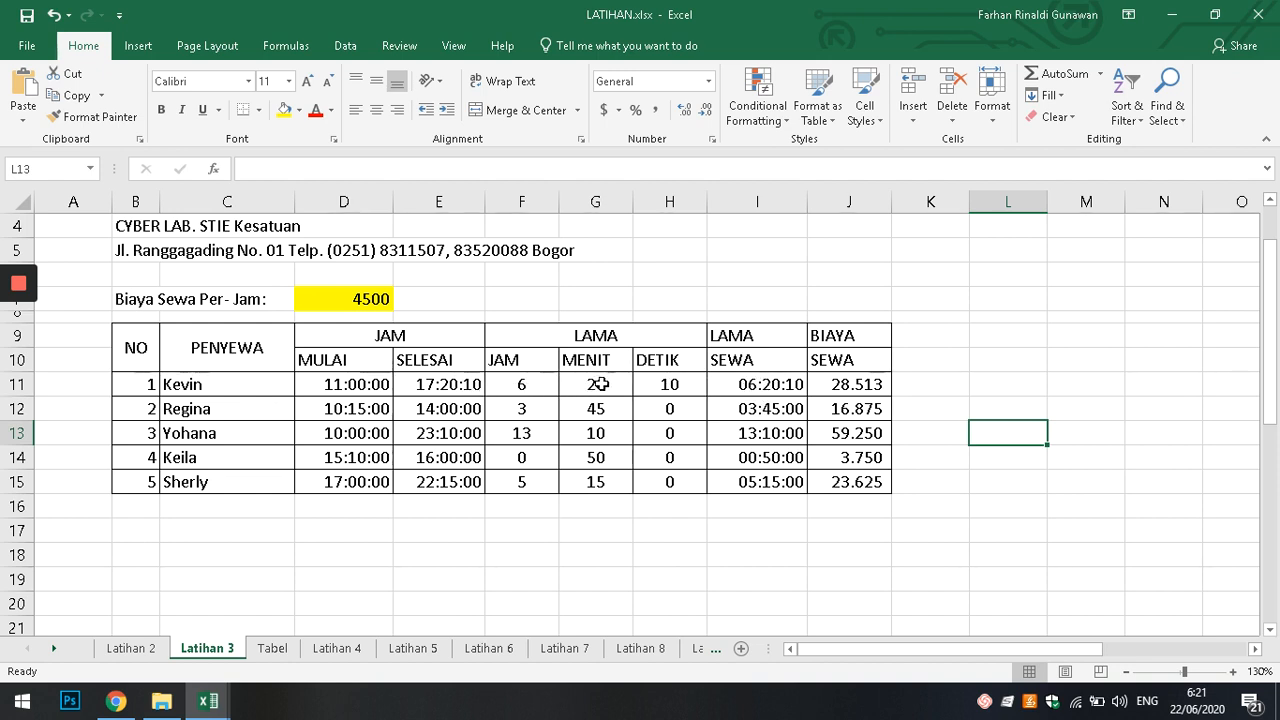
click(815, 537)
click(755, 389)
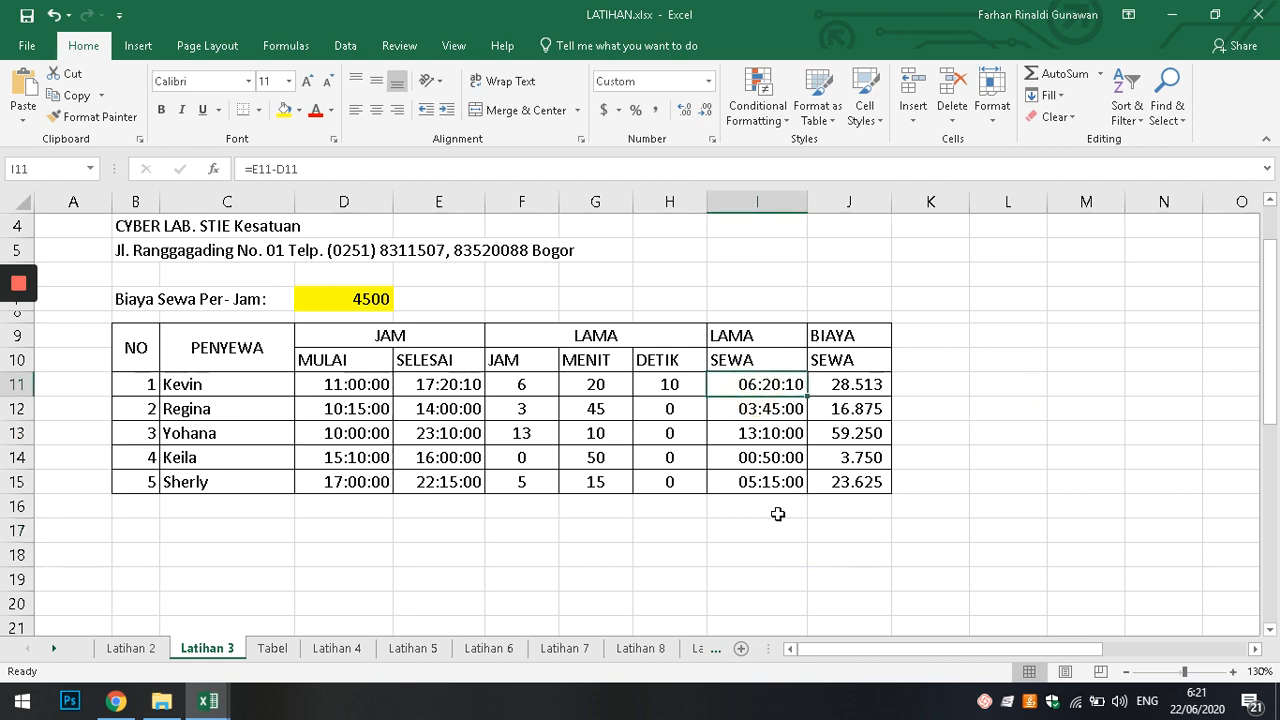
click(752, 530)
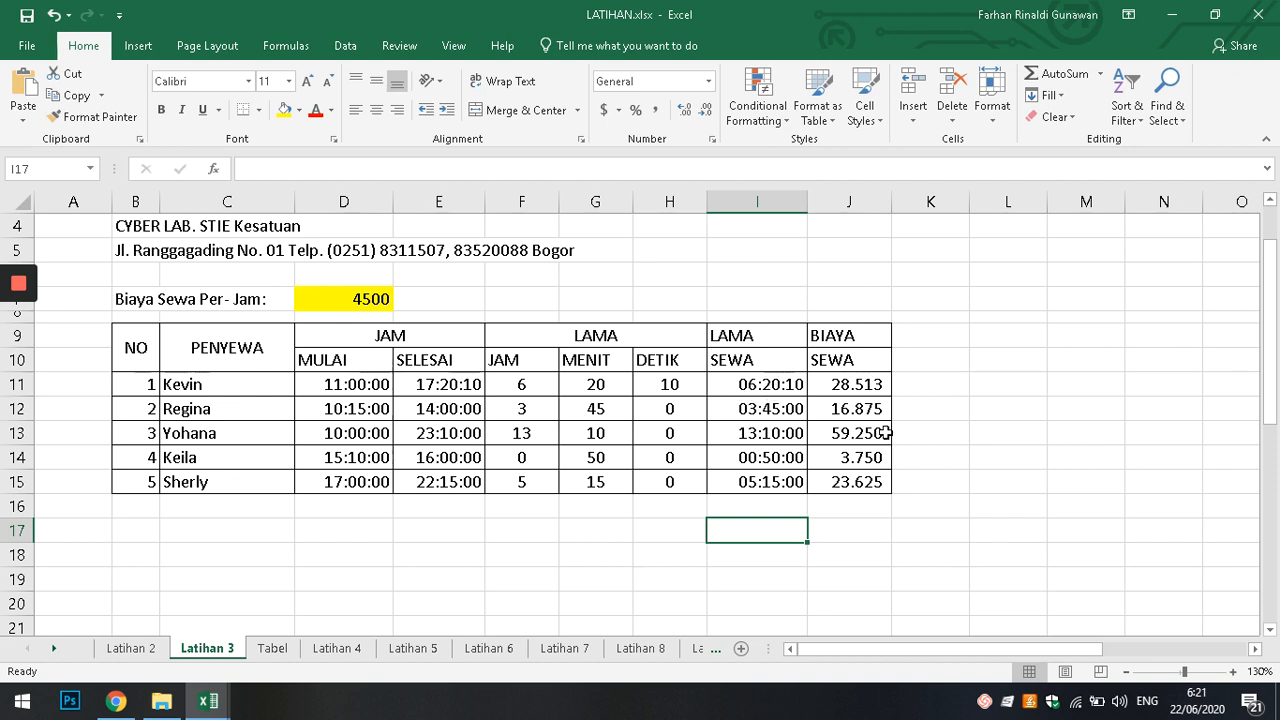
click(731, 410)
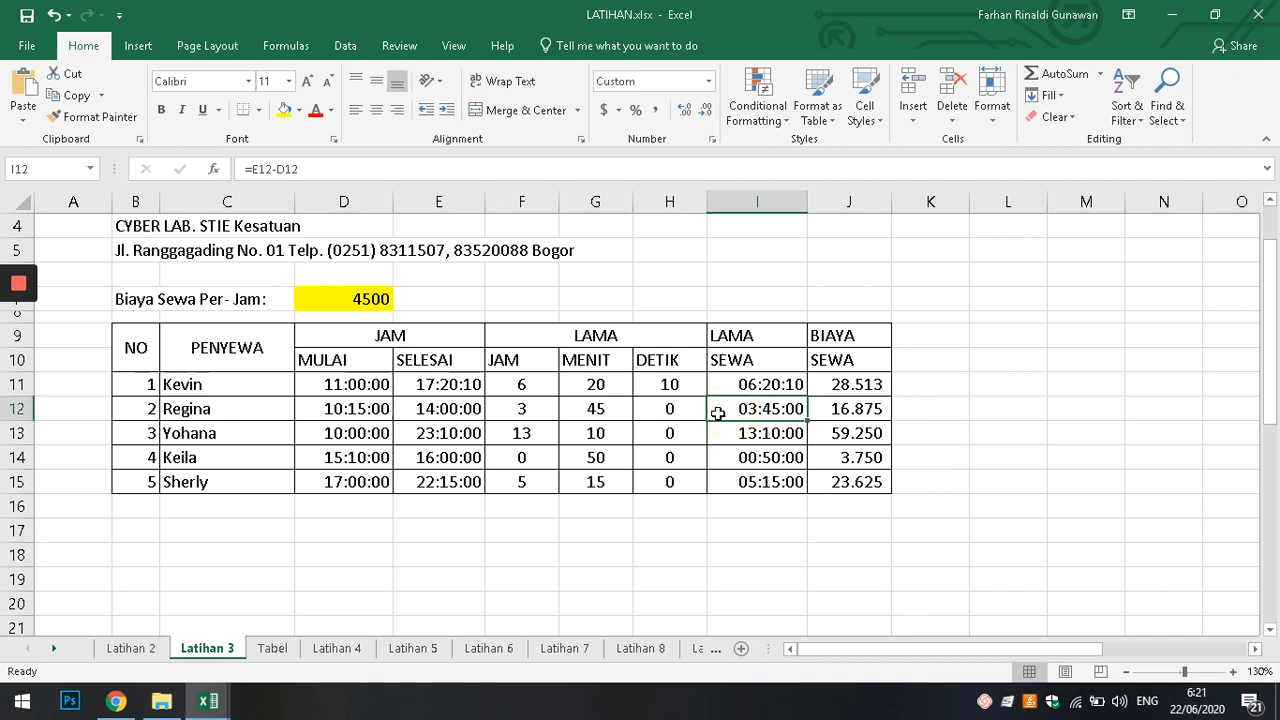
Try converting the rental duration in I11 to decimal hours with the formula =(E11-D11)*24.
click(770, 384)
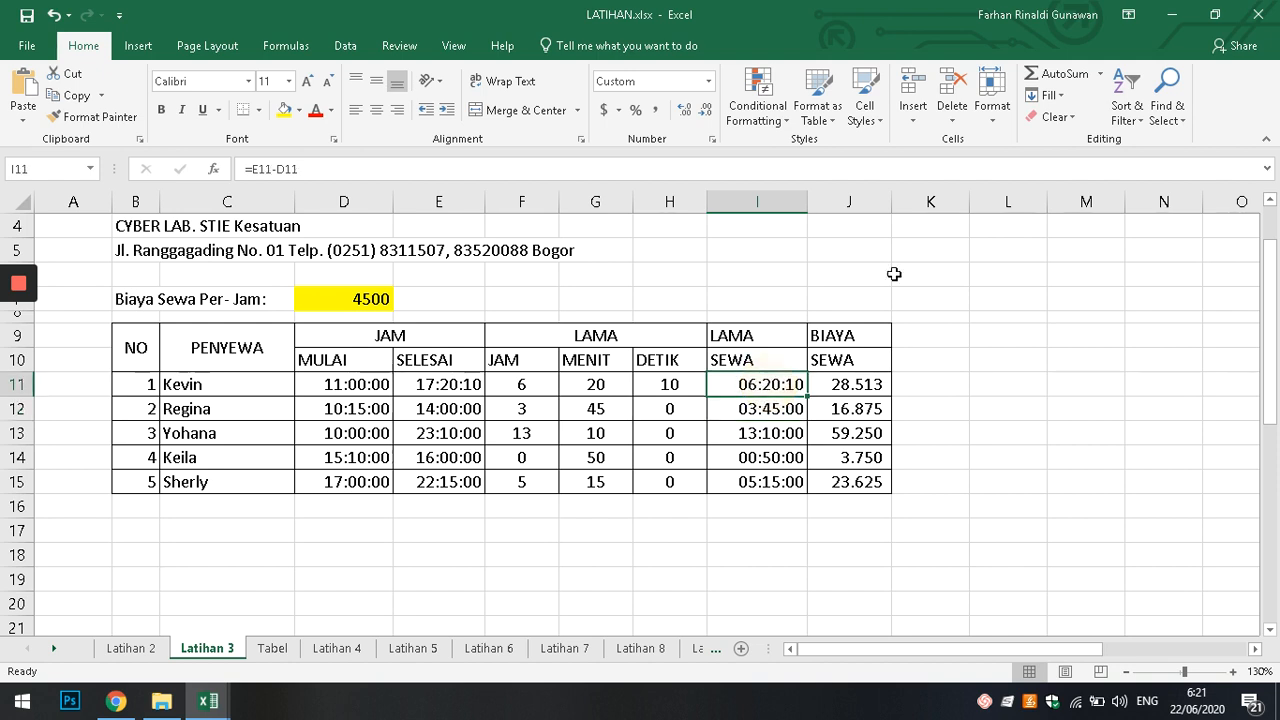
click(530, 168)
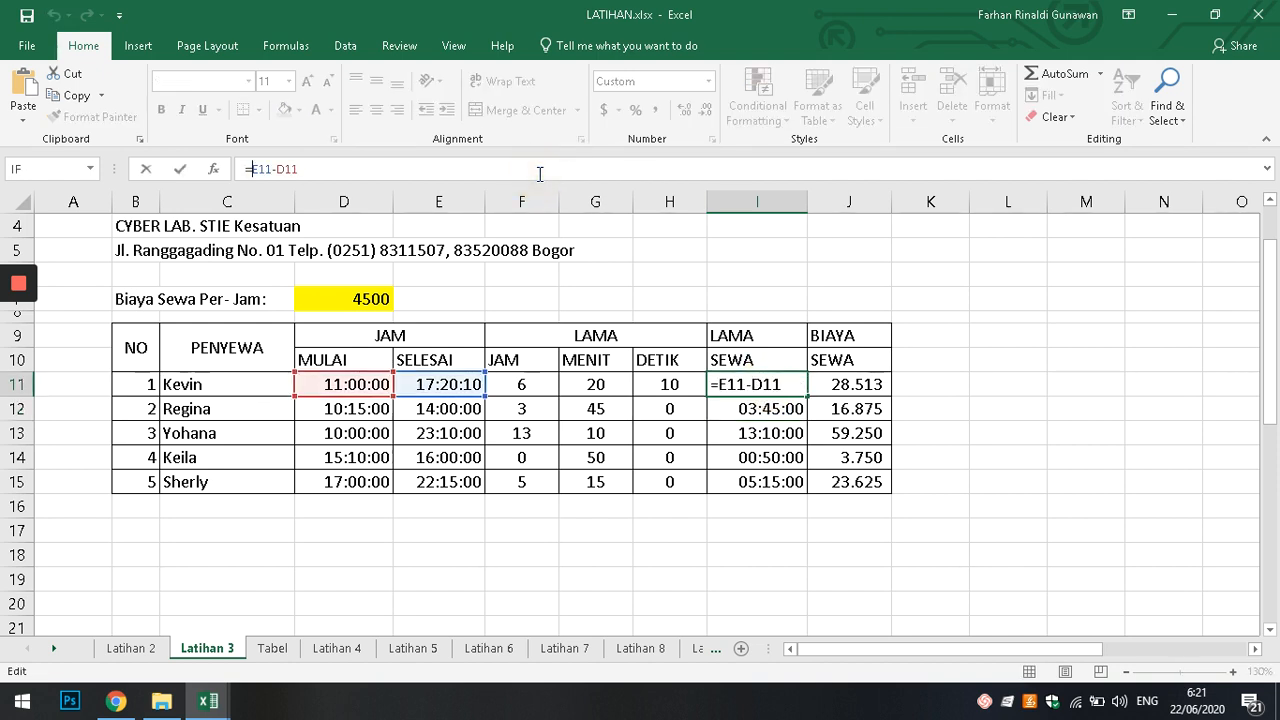
text(()
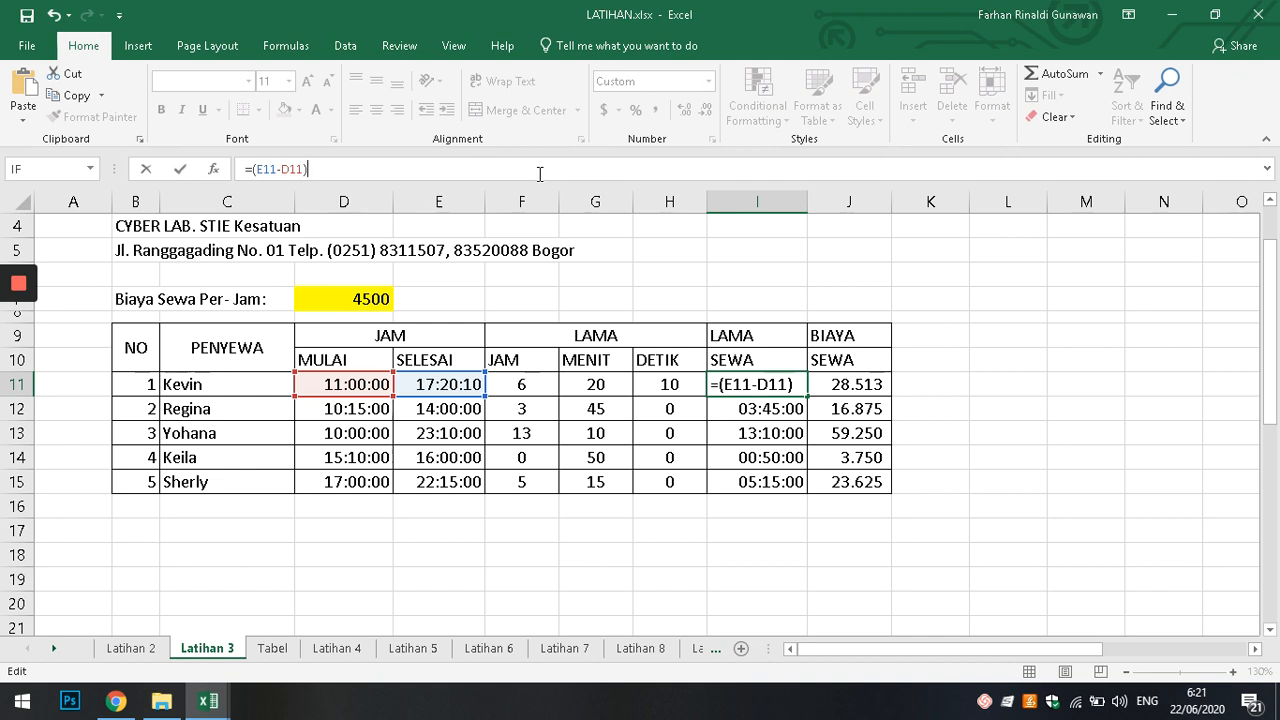
text(24)
key(Return)
Try displaying I11 as a number by applying General and then Comma Style formatting with two decimal places.
click(775, 385)
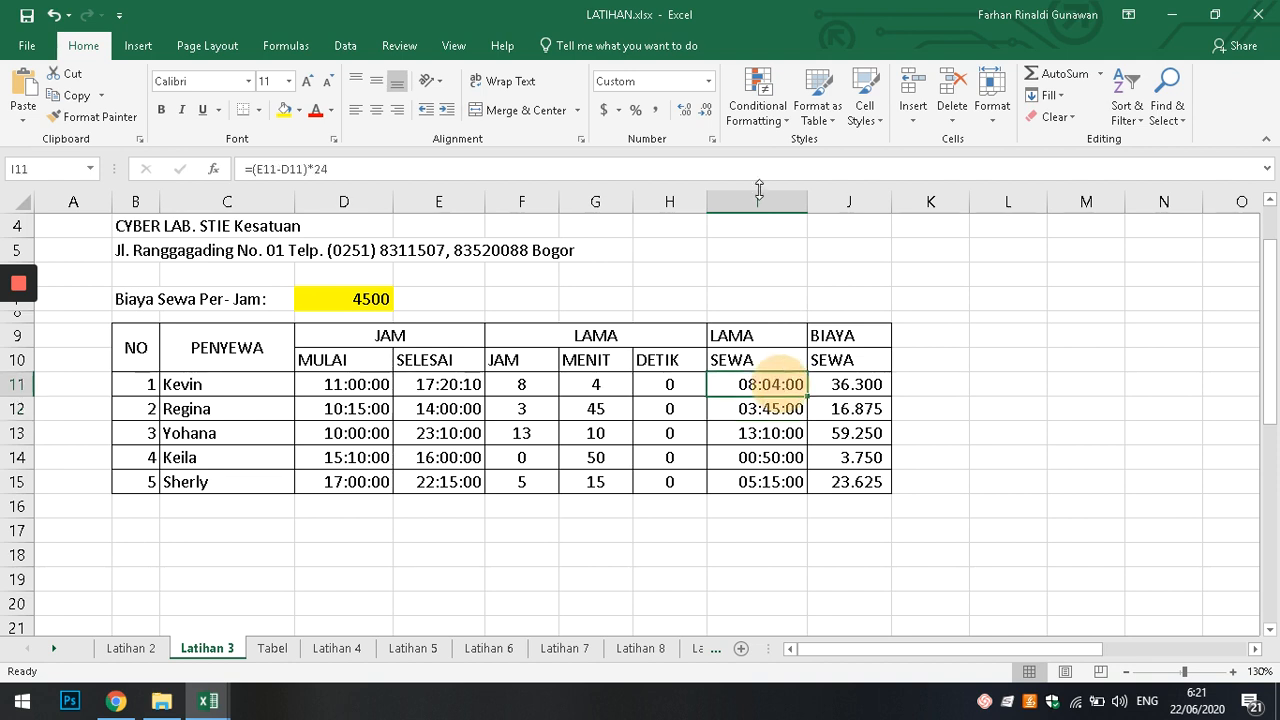
click(708, 82)
click(665, 118)
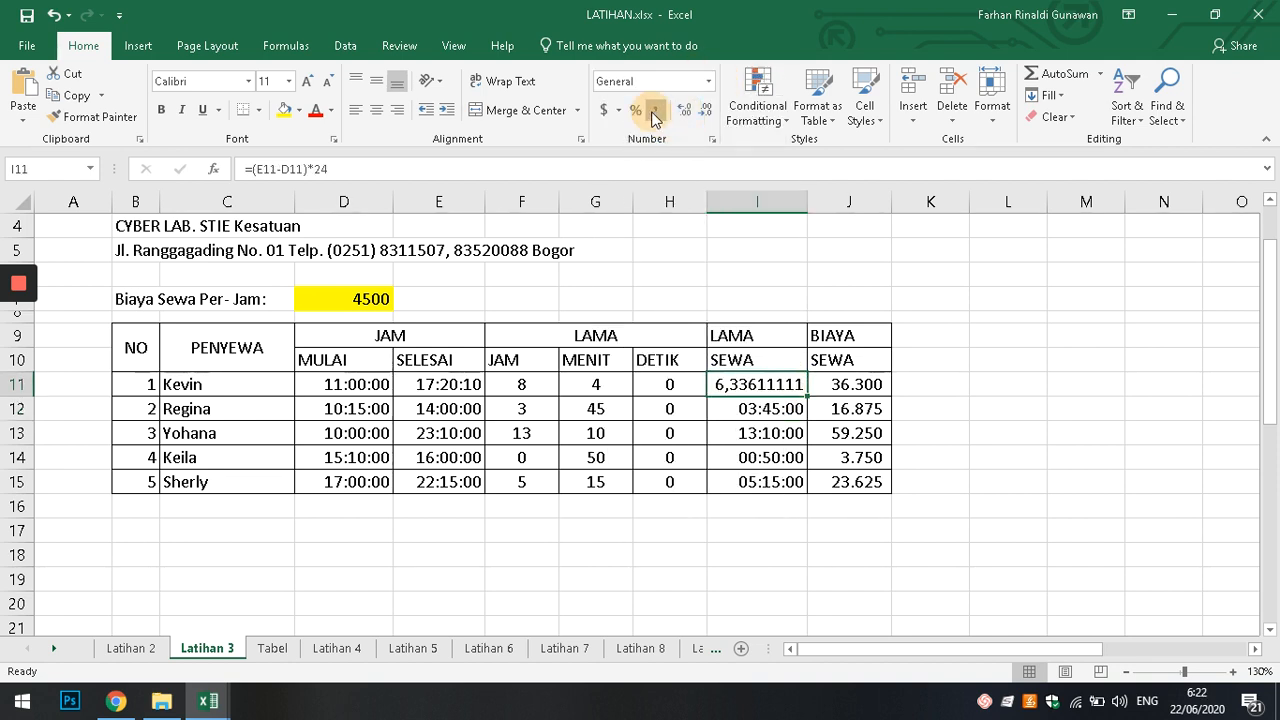
click(655, 115)
click(684, 114)
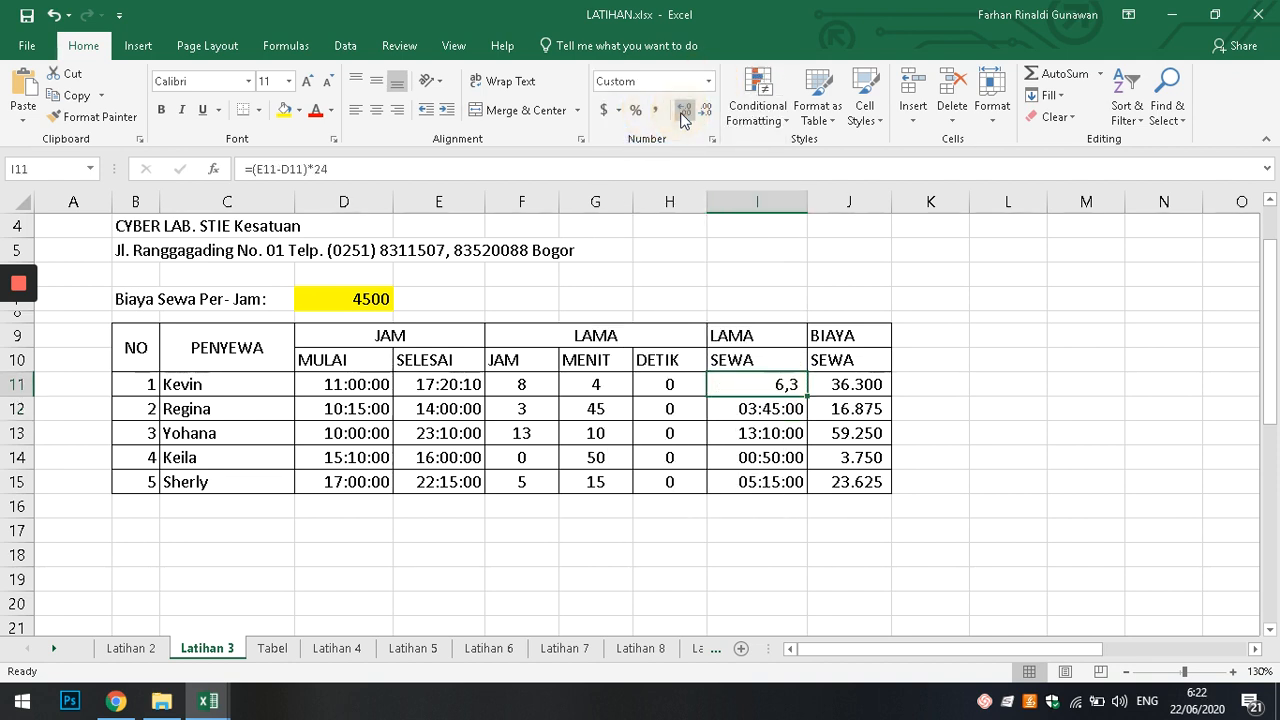
click(684, 114)
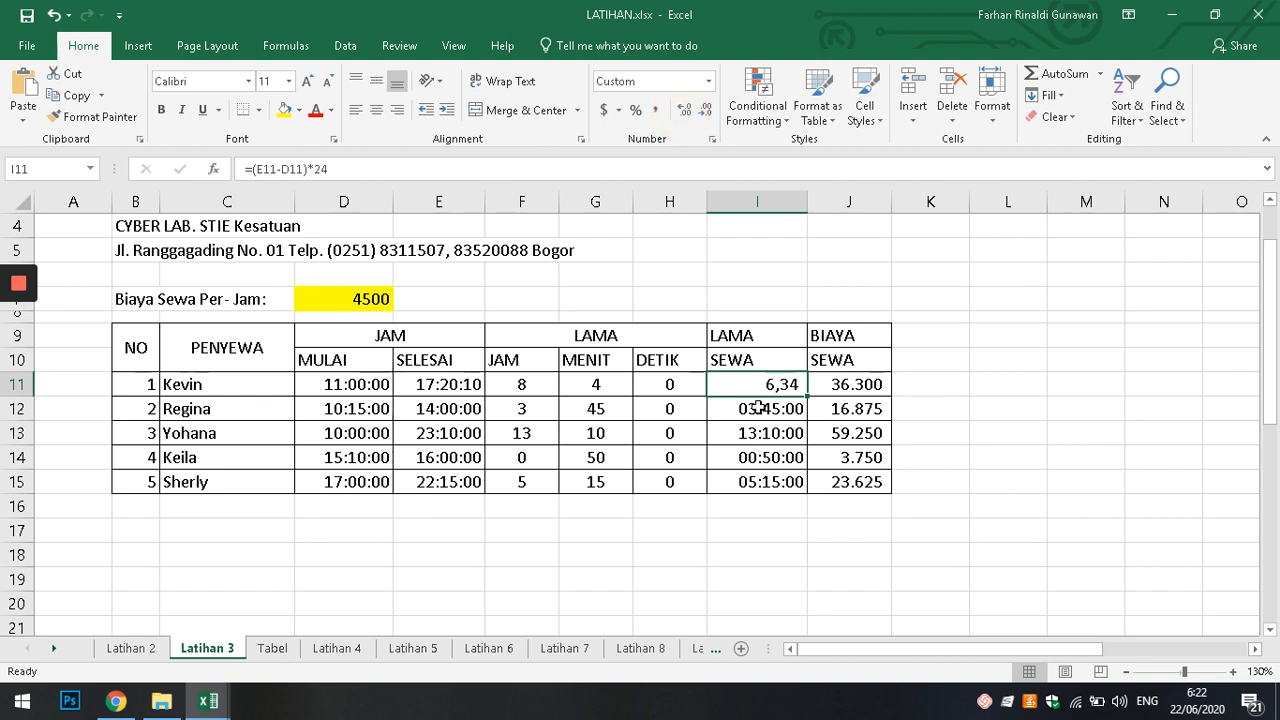
Try filling the I11 decimal-hours formula down through I15 and check the HOUR formula in F13.
double_click(785, 384)
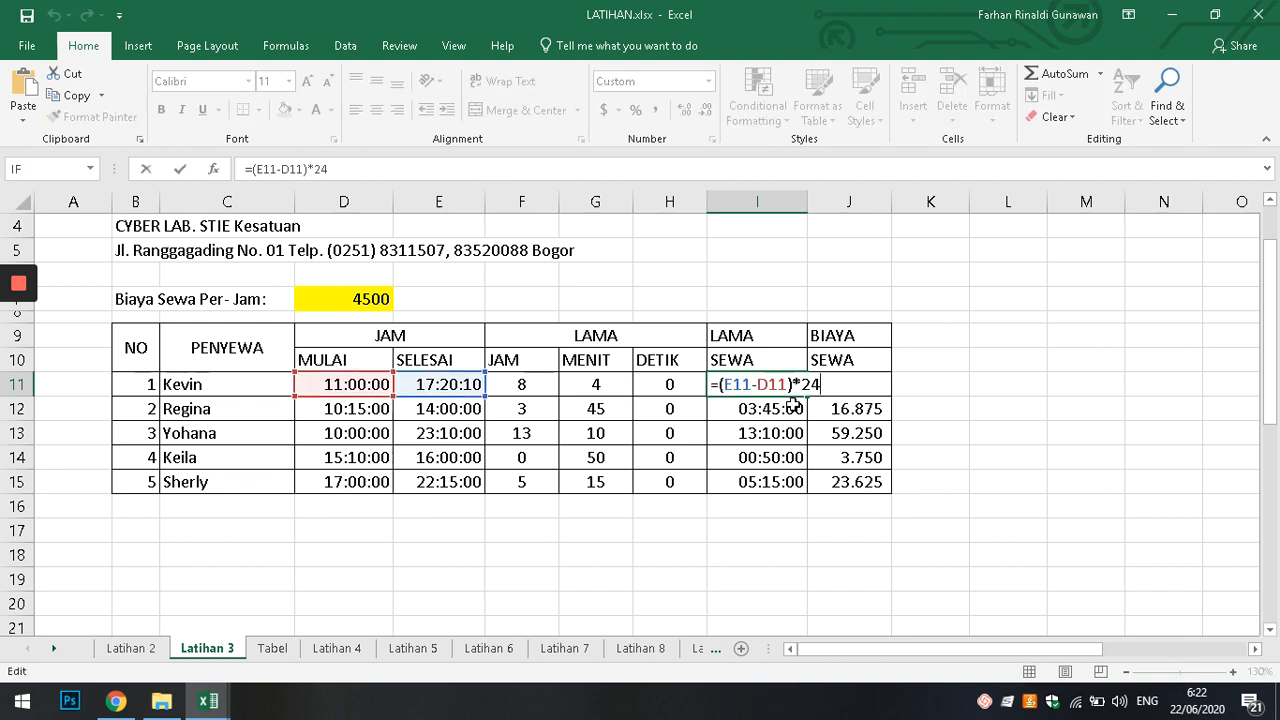
key(Escape)
drag(803, 398, 793, 490)
click(790, 559)
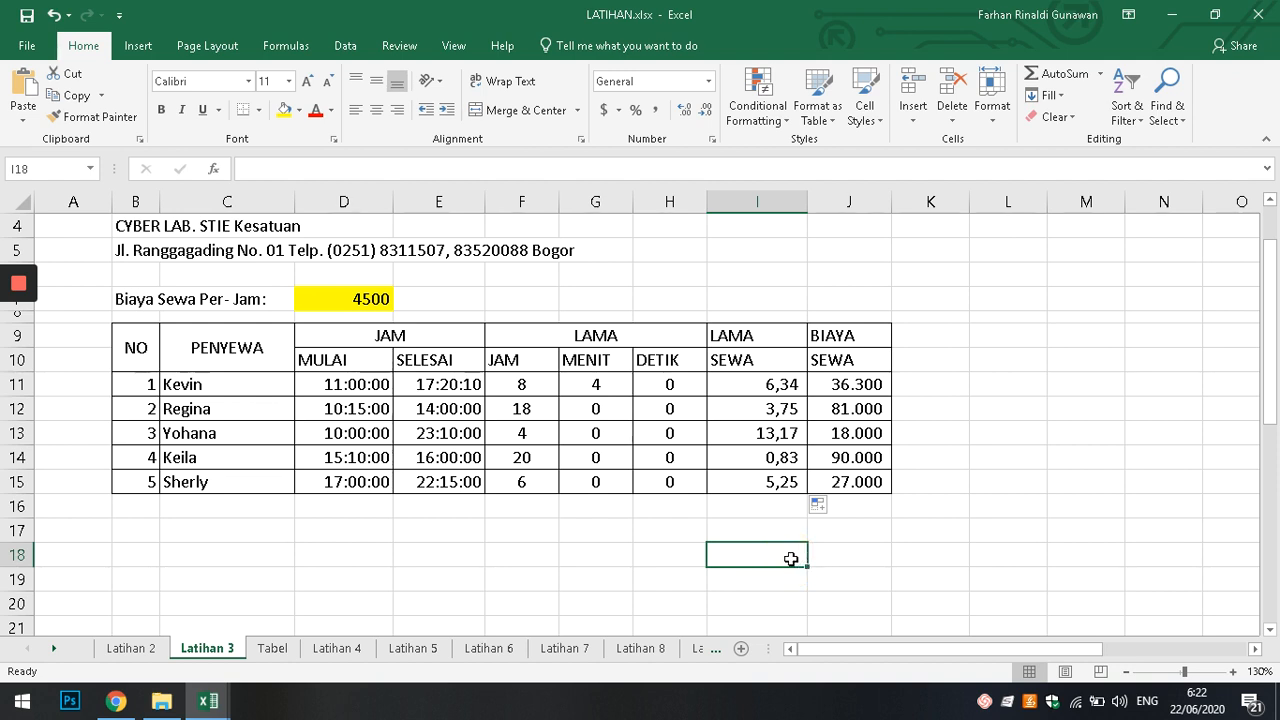
click(518, 436)
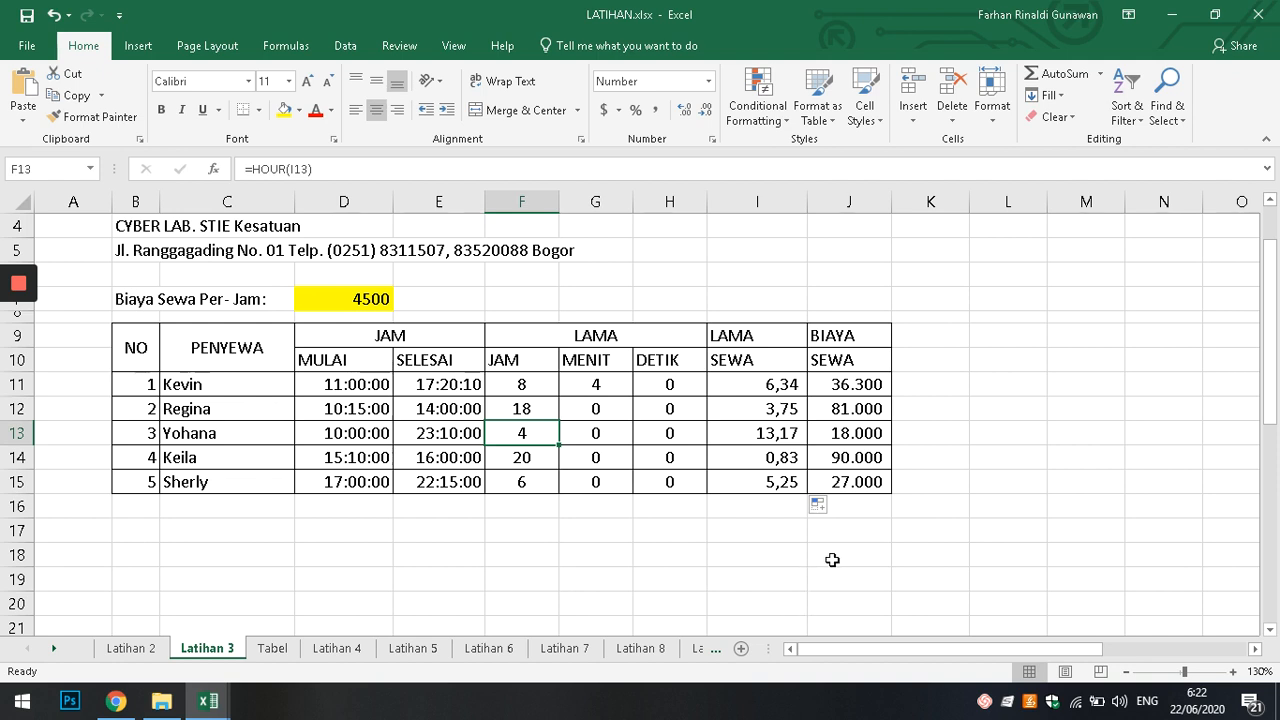
Undo the fill, the number formatting and the multiplication by 24 in the LAMA SEWA column, restoring =E11-D11 in I11.
key(ctrl+z)
key(ctrl+z)
key(ctrl+z)
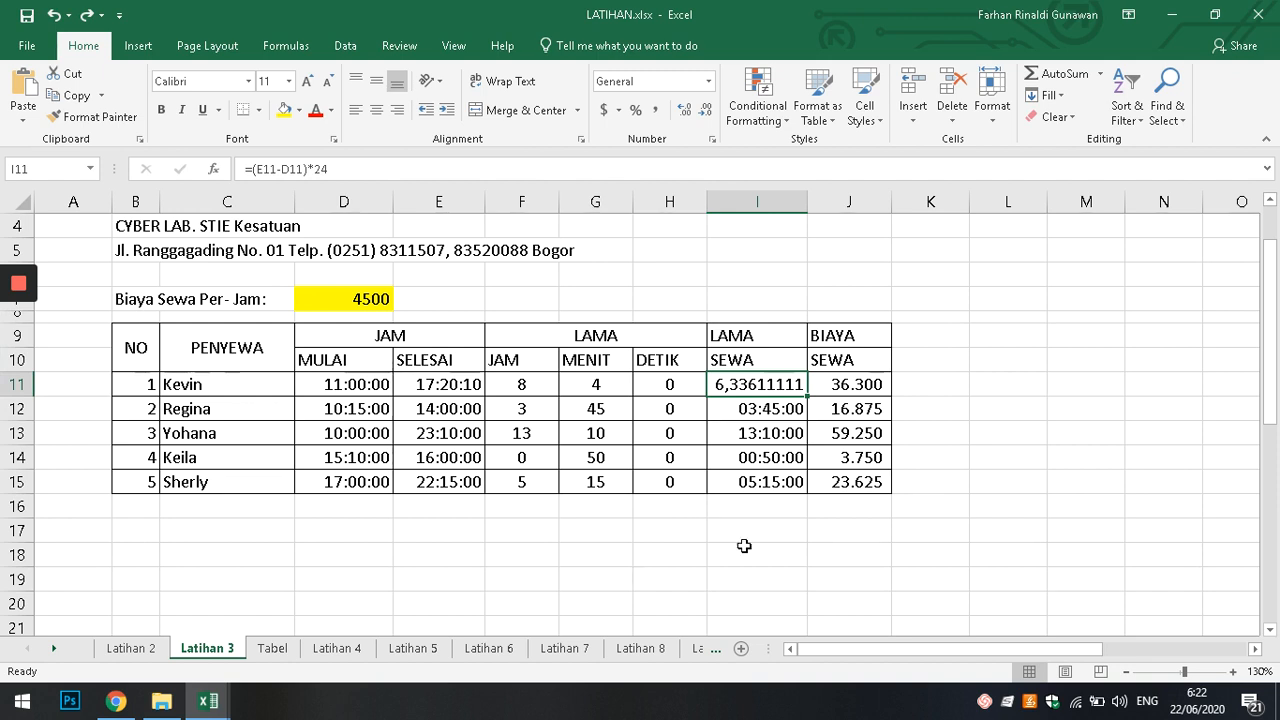
key(ctrl+z)
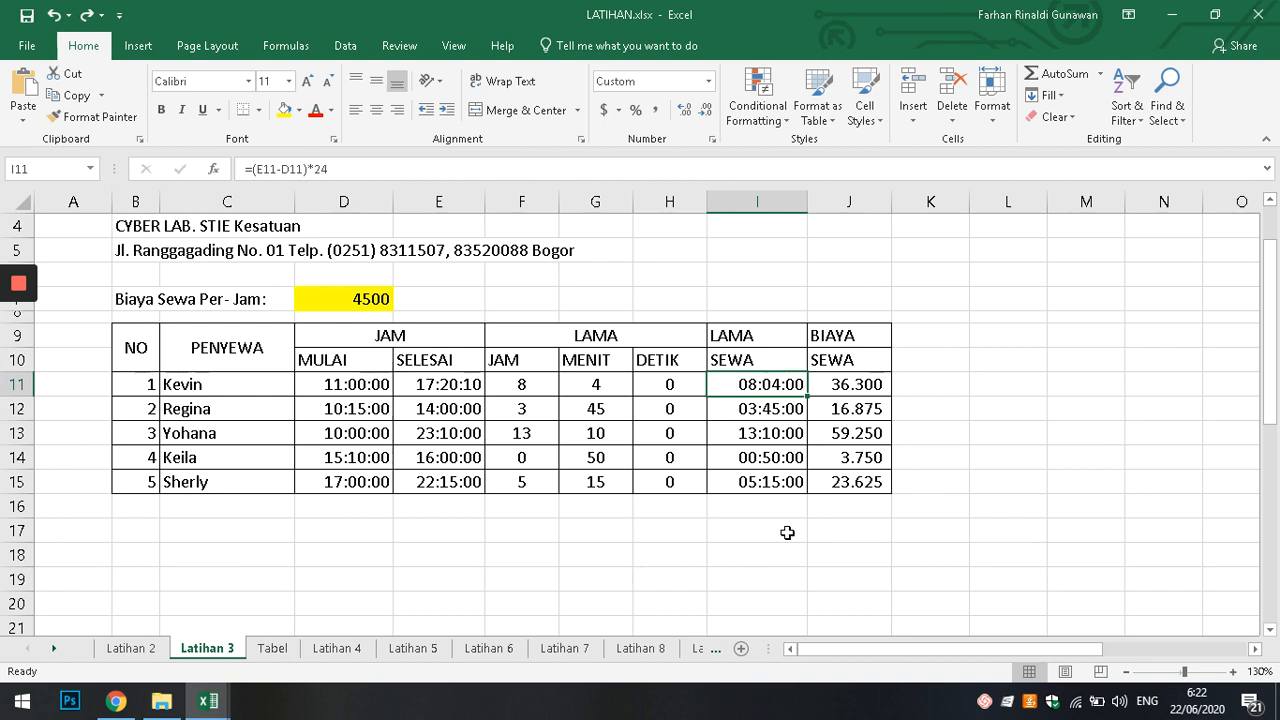
key(ctrl+z)
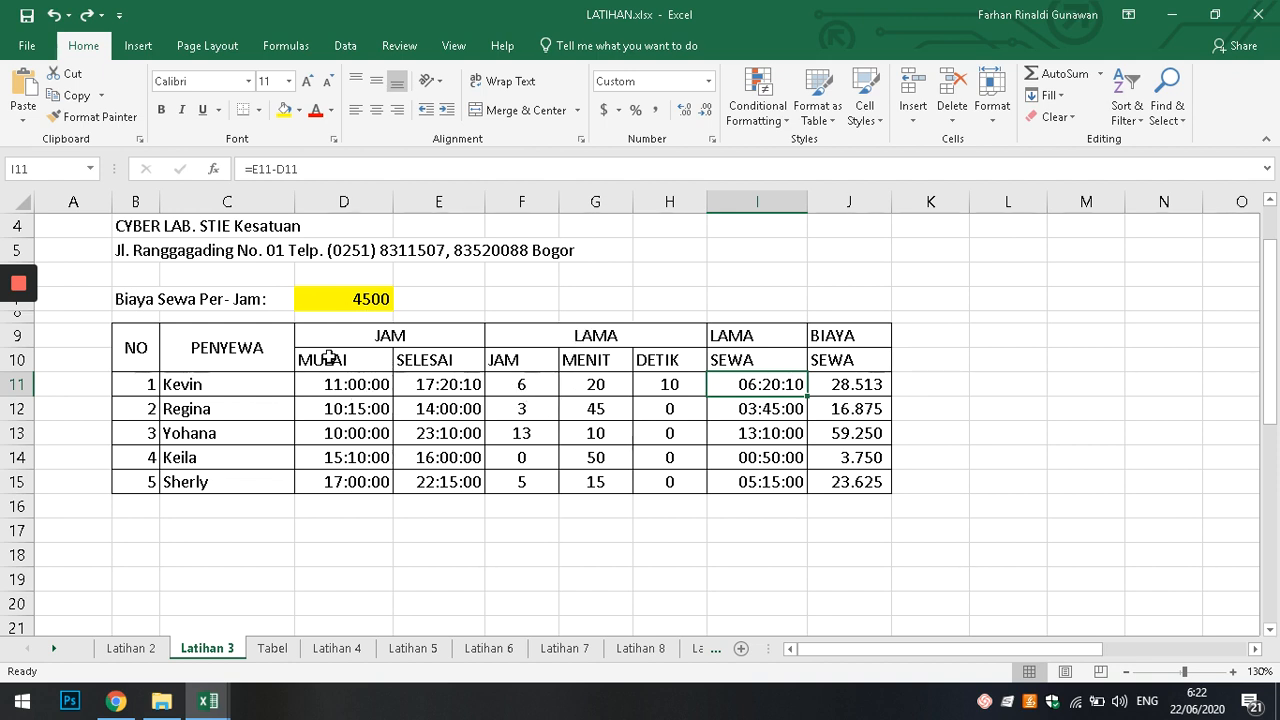
Replace the hours formula in F11 with =HOUR(E11-D11), calculated directly from the start and end times.
click(521, 384)
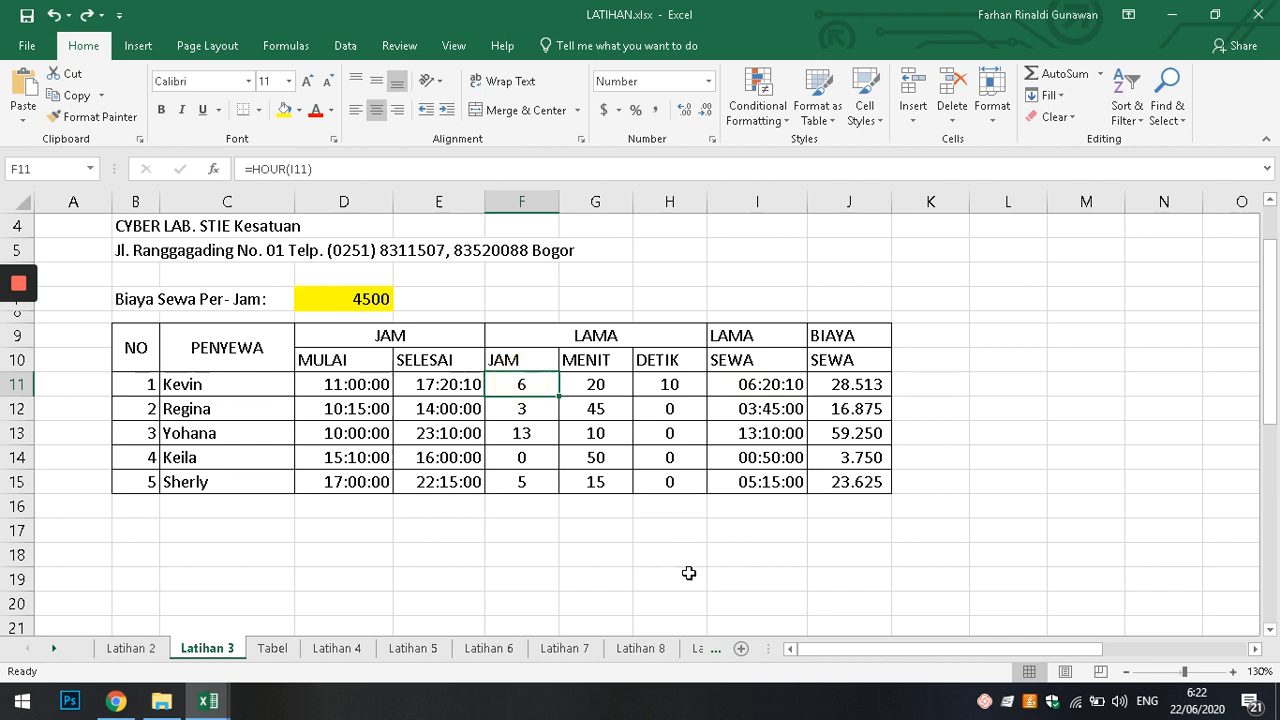
text(=)
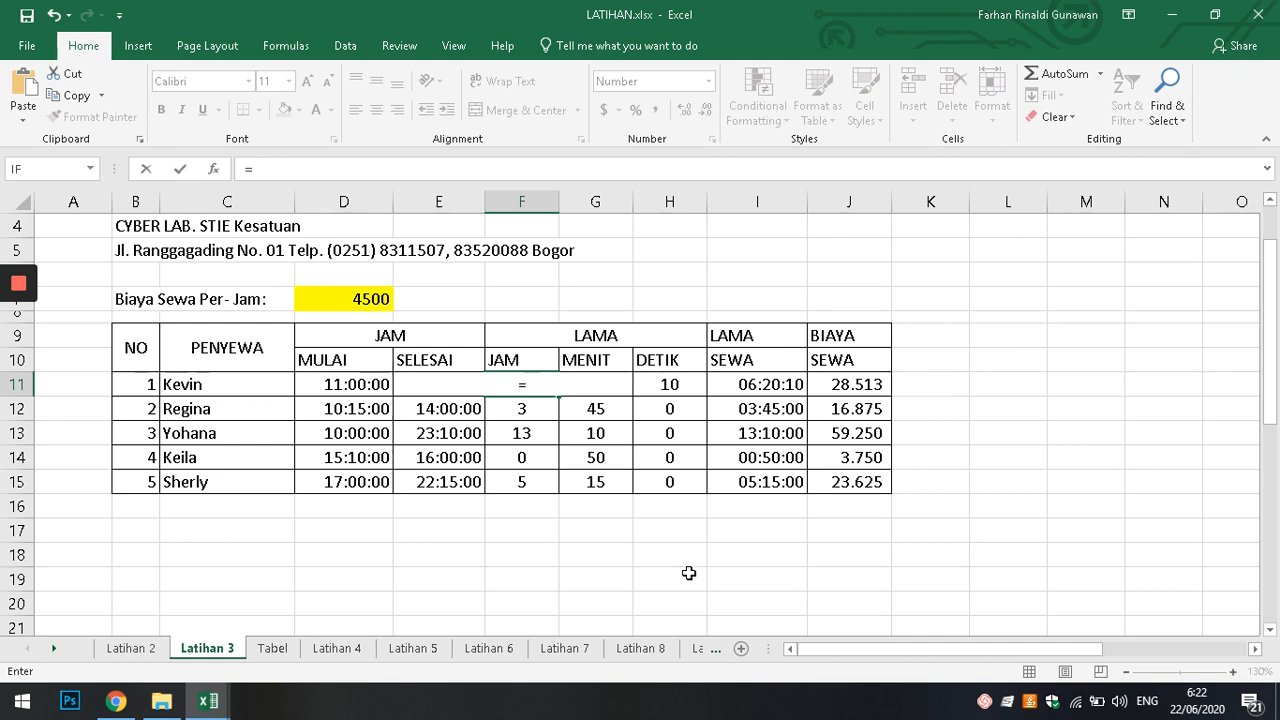
text(h)
key(BackSpace)
key(BackSpace)
key(BackSpace)
text(hour()
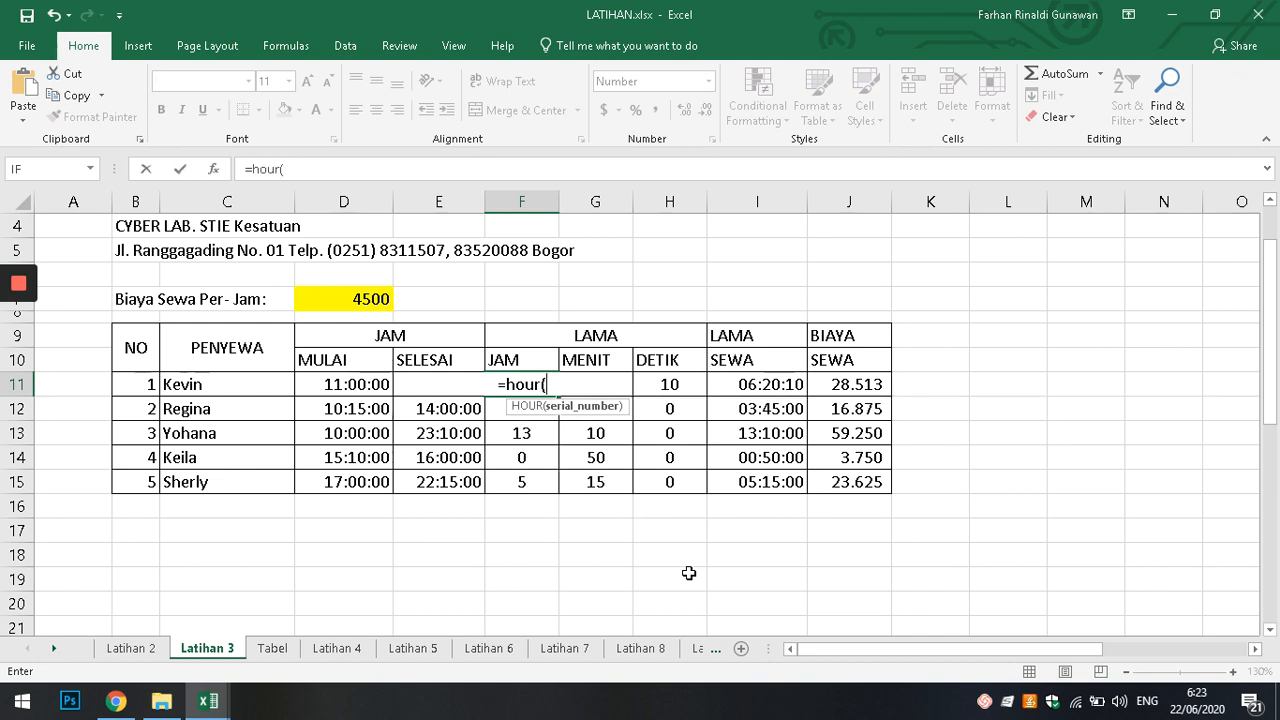
key(Left)
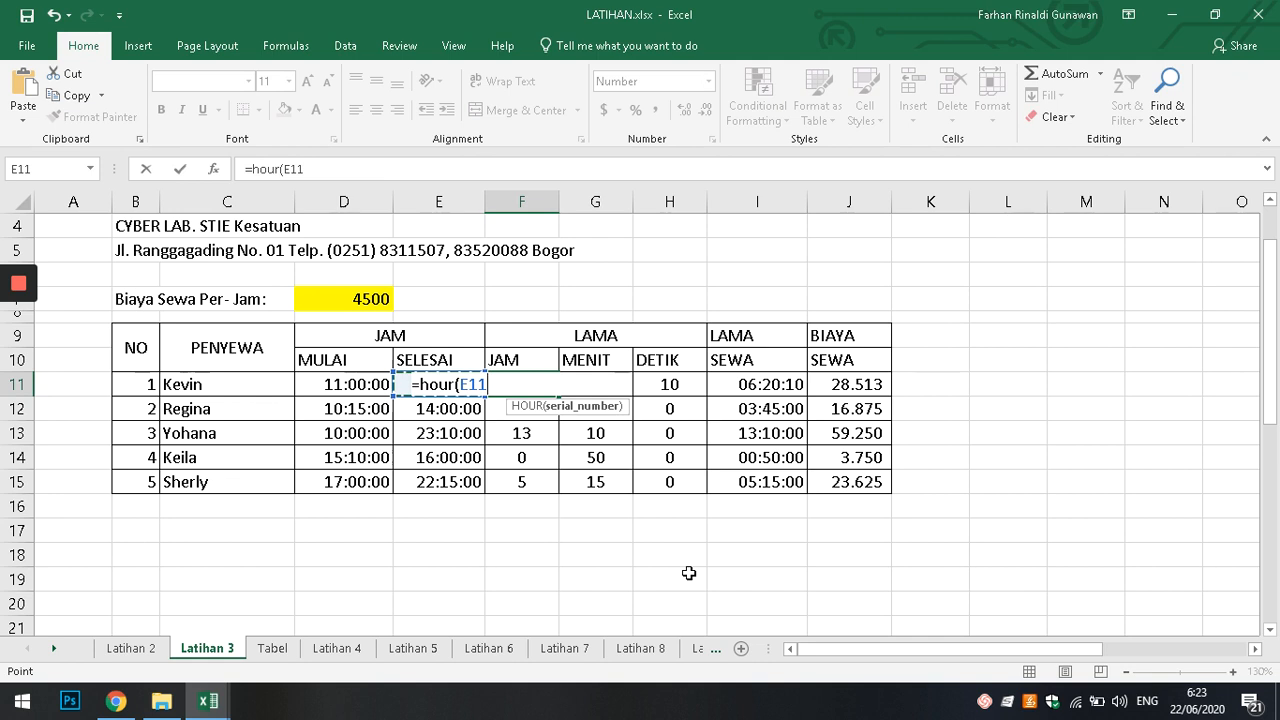
text(-)
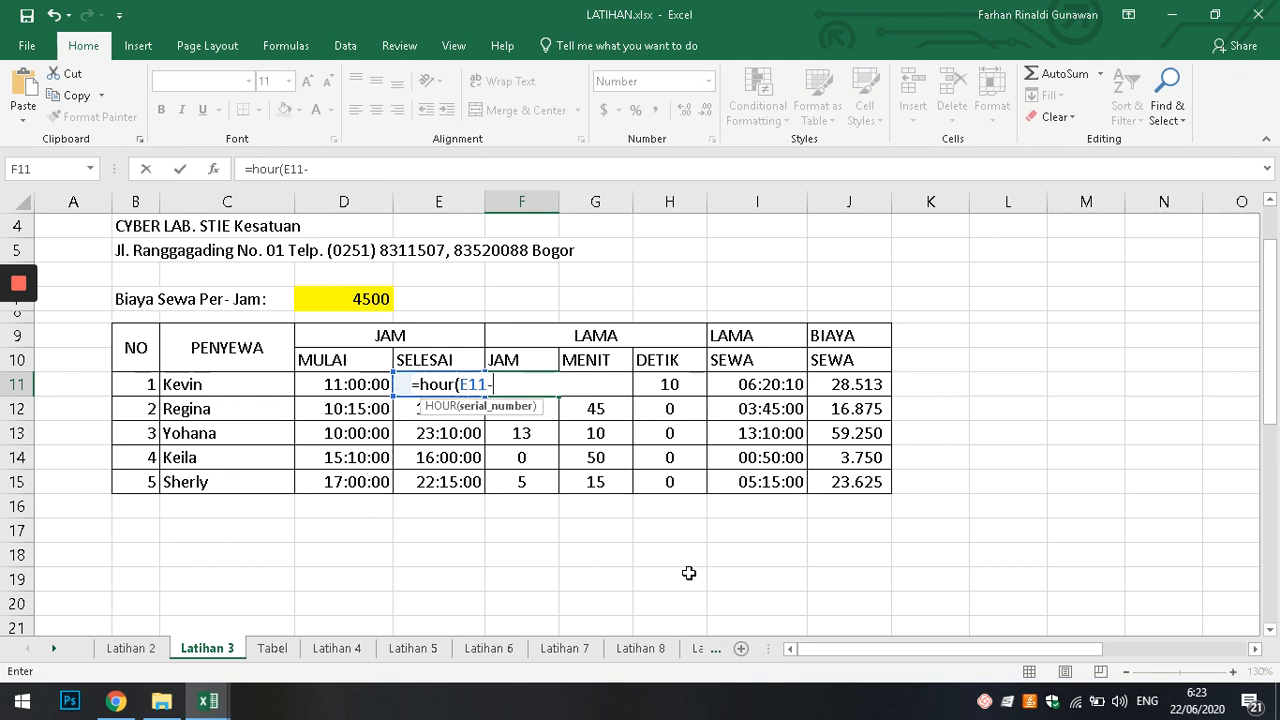
key(Left)
key(Left)
text())
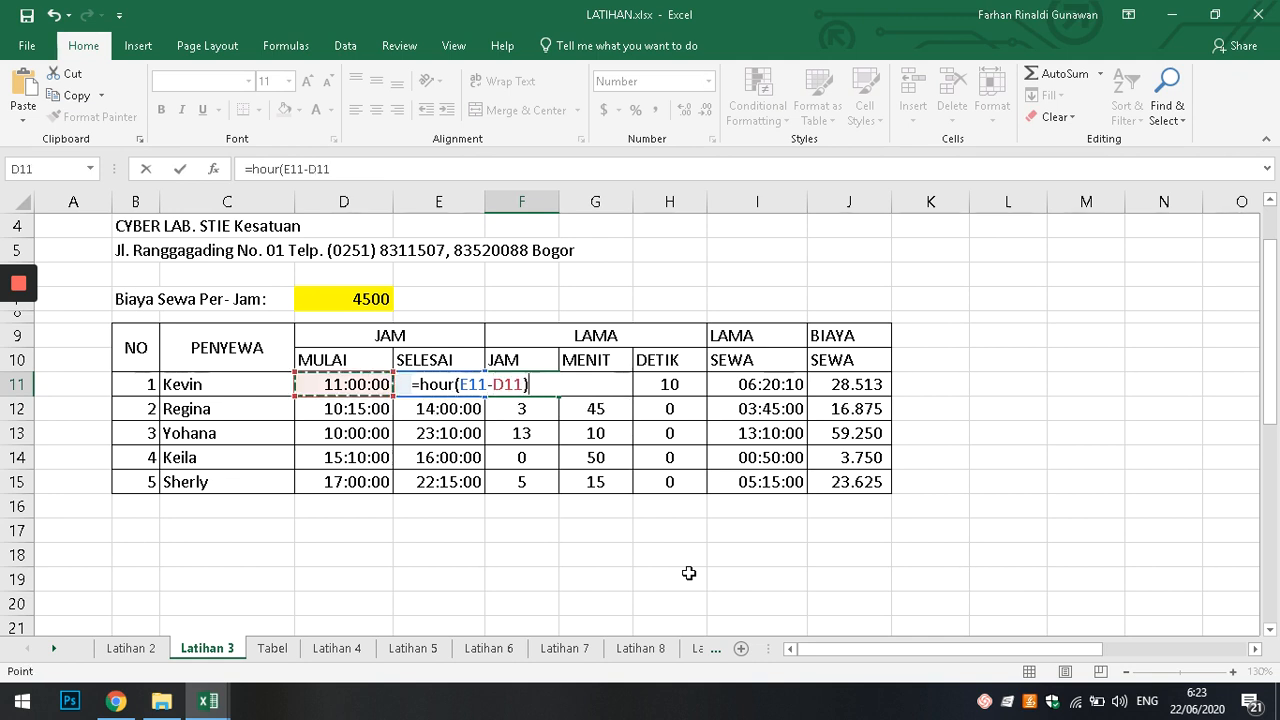
key(Return)
key(Up)
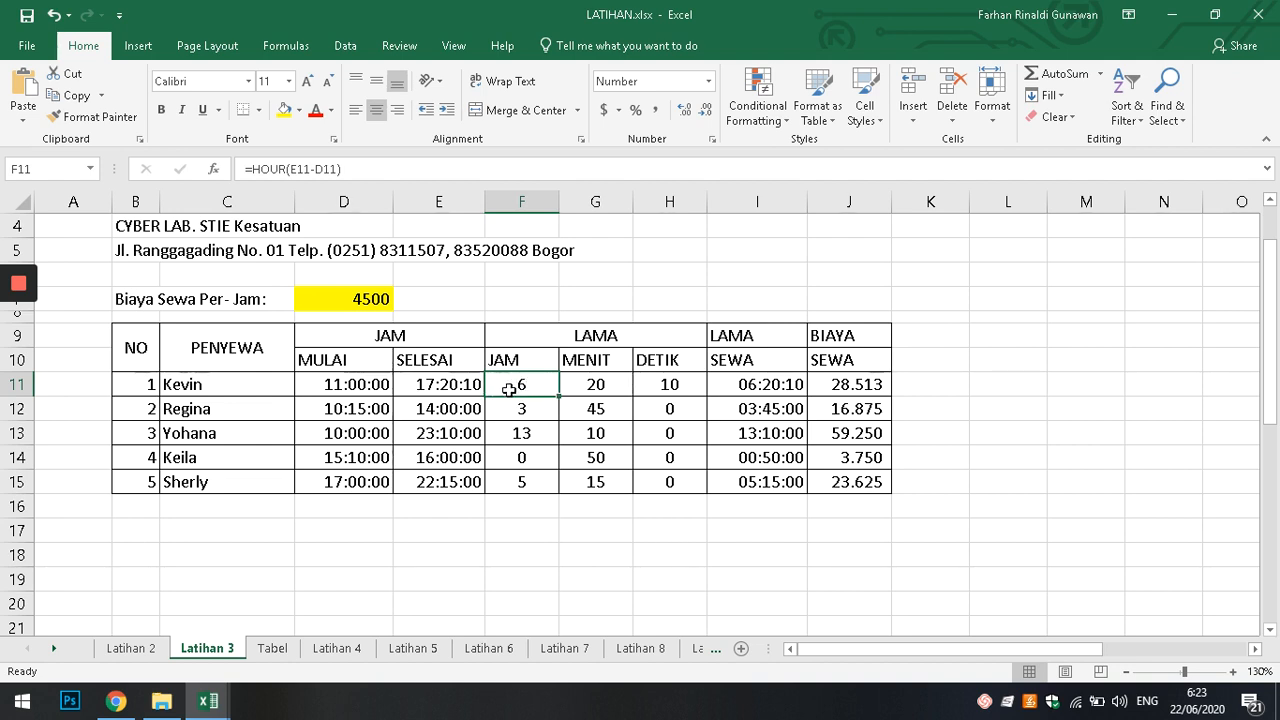
Replace the minutes formula in G11 with =MINUTE(E11-D11).
click(607, 382)
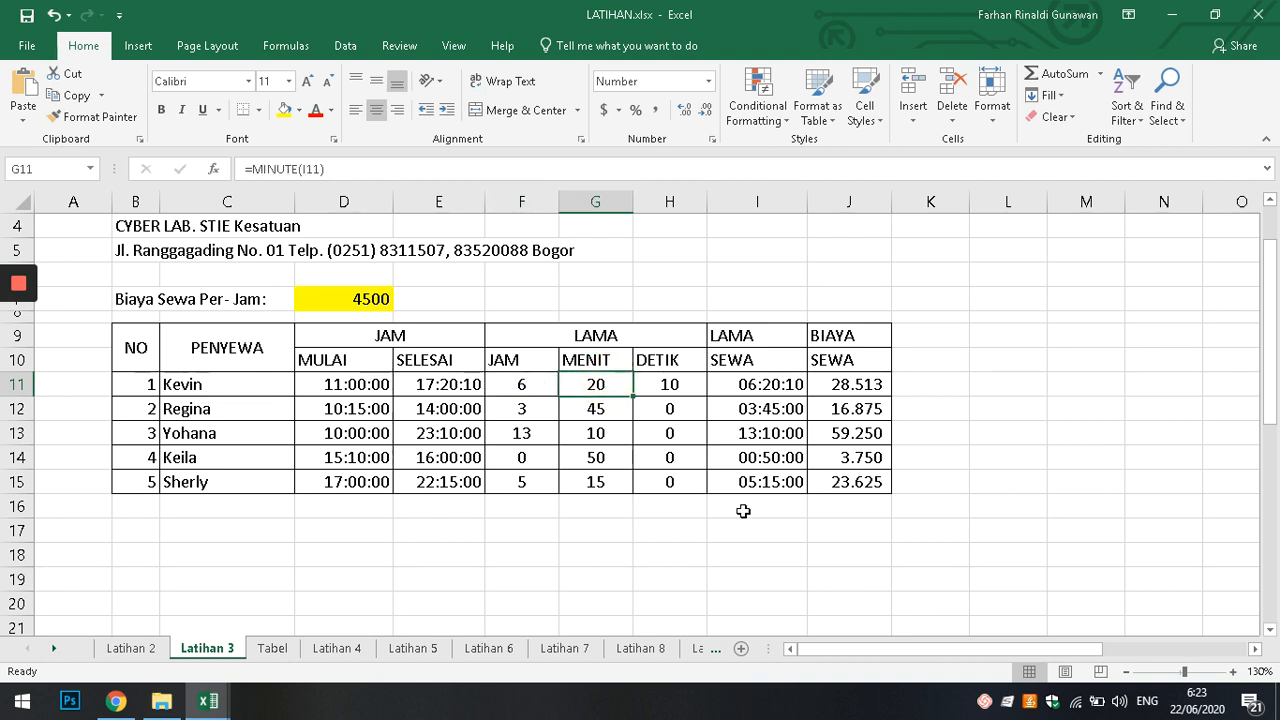
text(=minute)
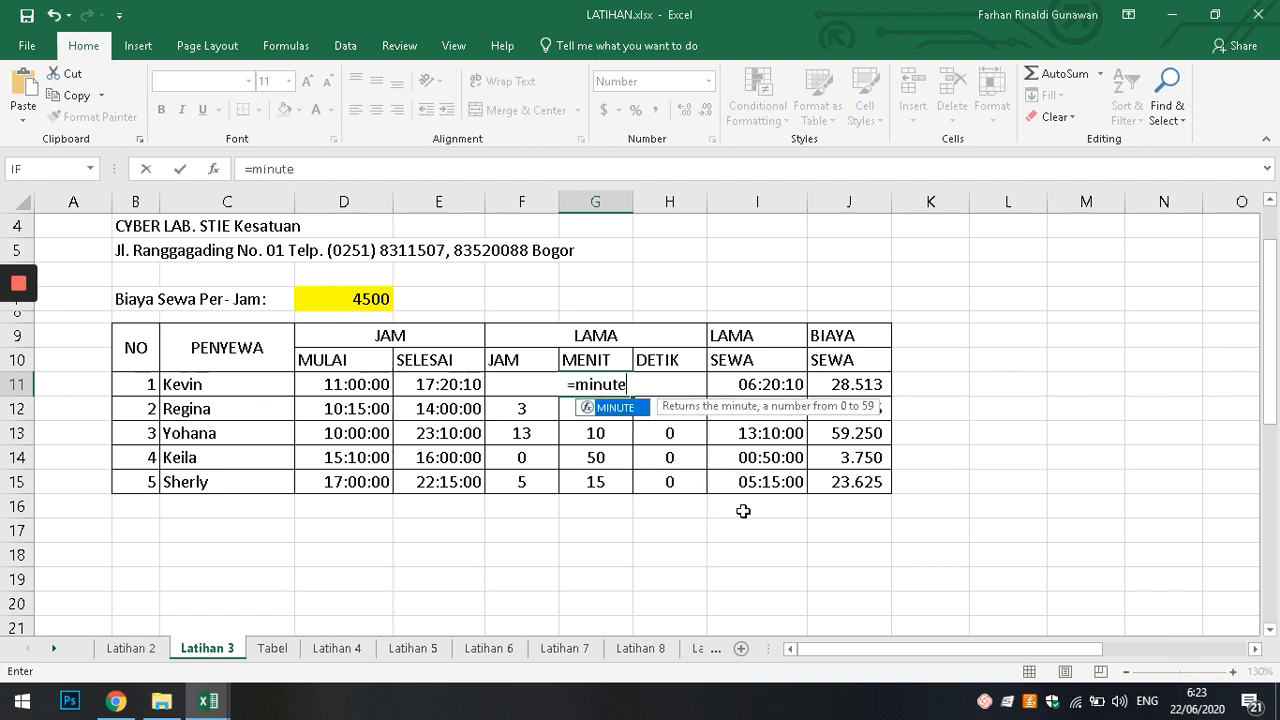
text(s)
key(BackSpace)
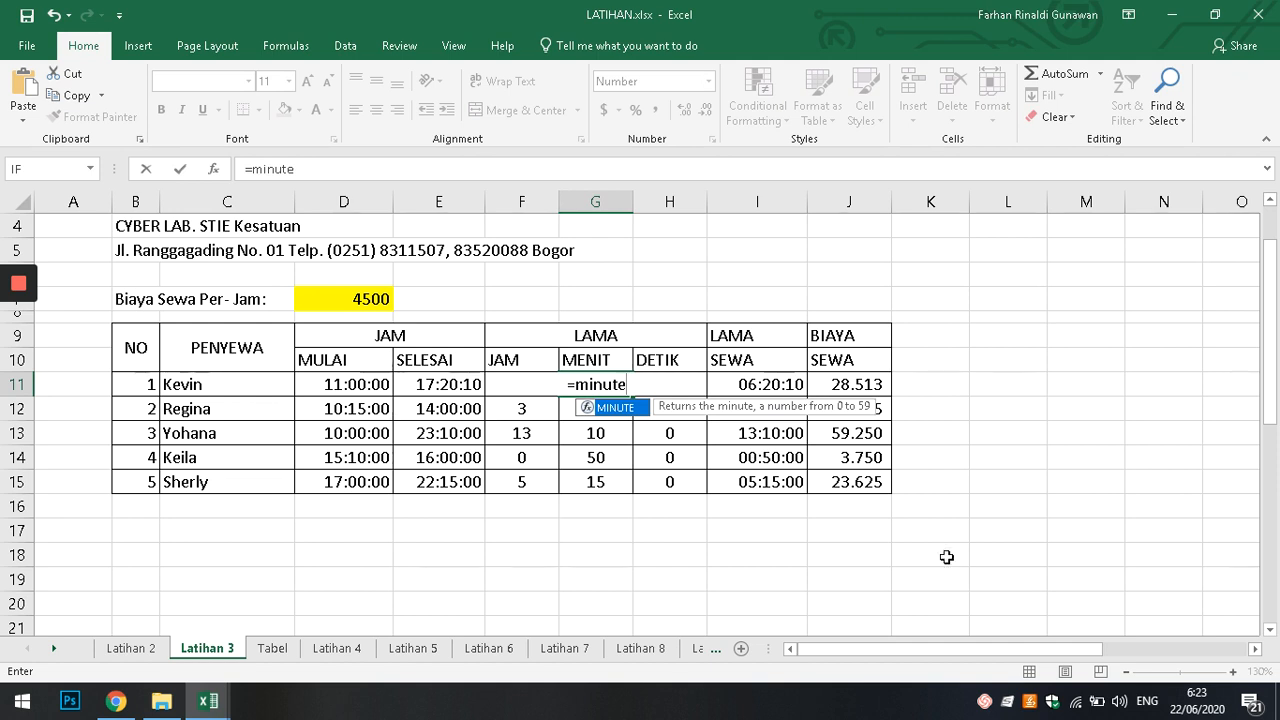
text(()
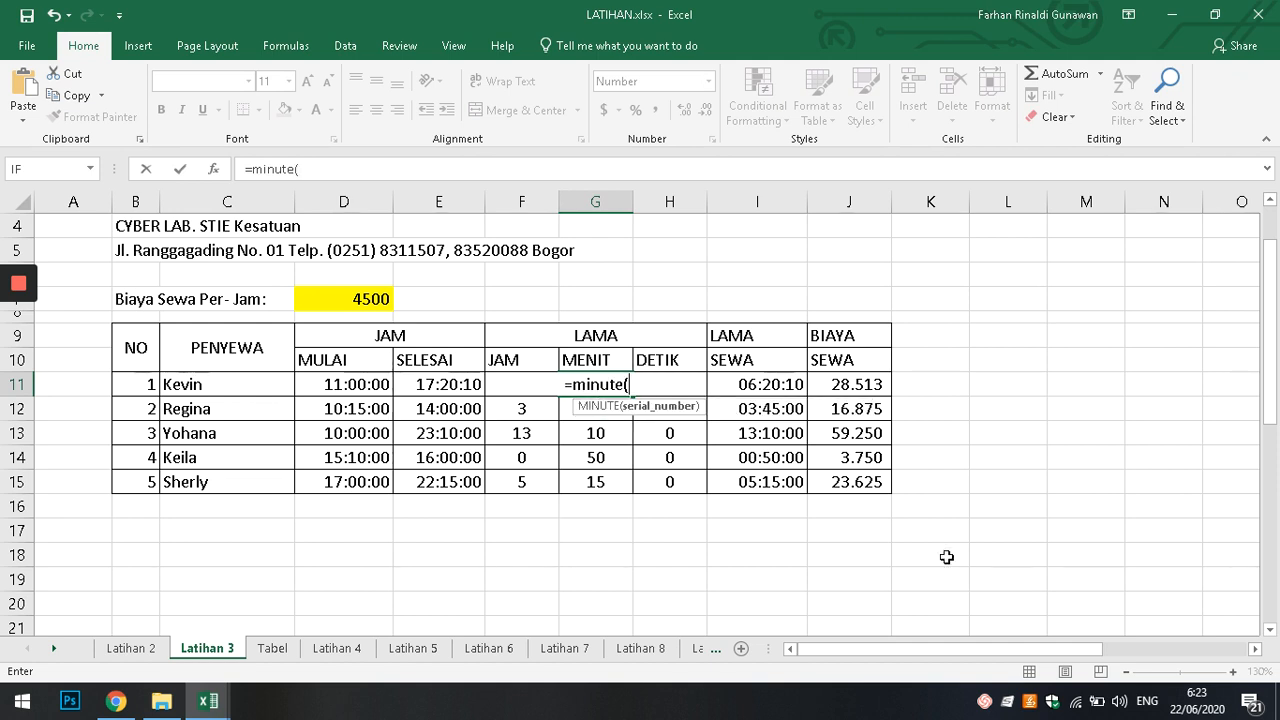
click(425, 386)
text(=)
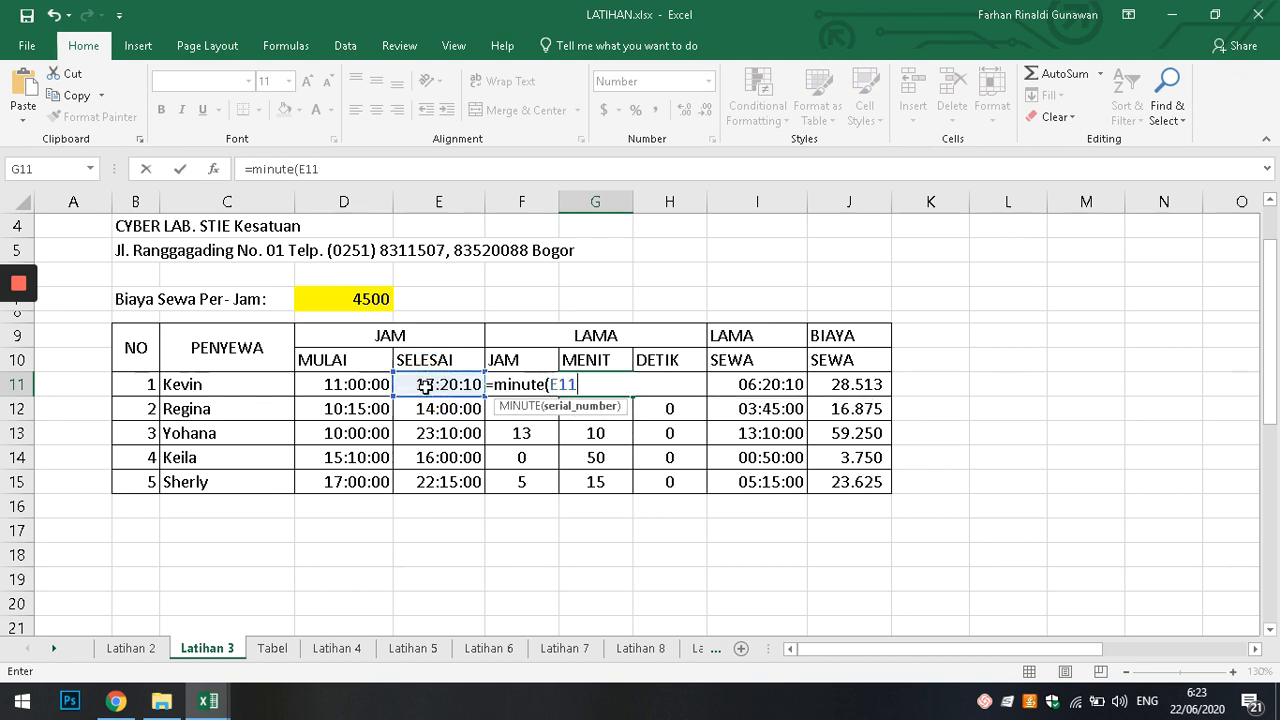
key(Left)
key(Left)
key(Left)
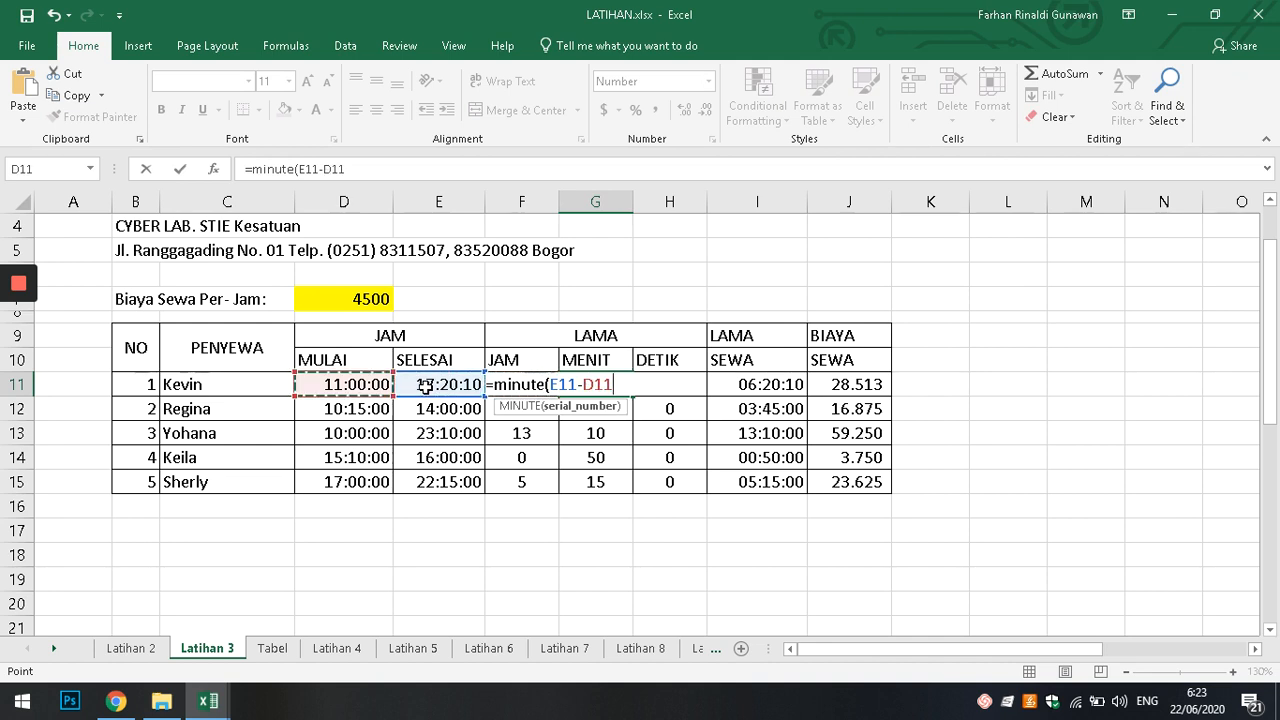
text())
key(Return)
Replace the seconds formula in H11 with =SECOND(E11-D11), calculated directly from the end and start times.
click(660, 386)
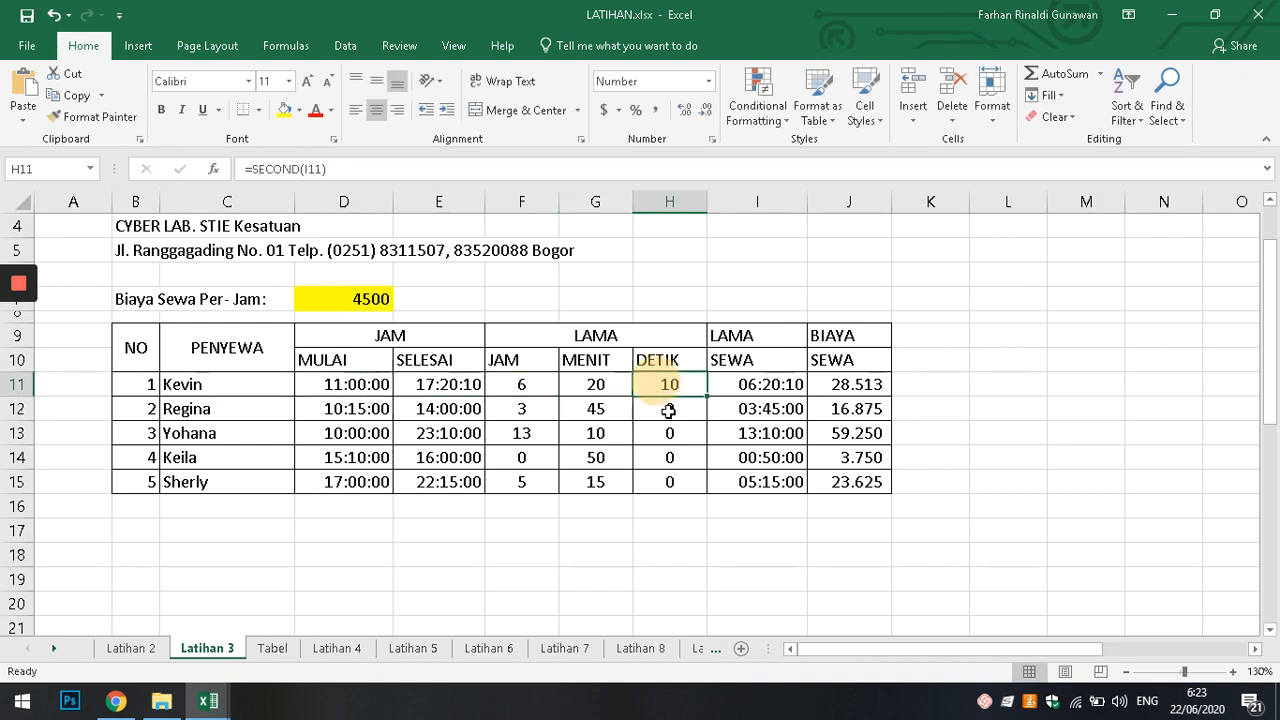
text(=)
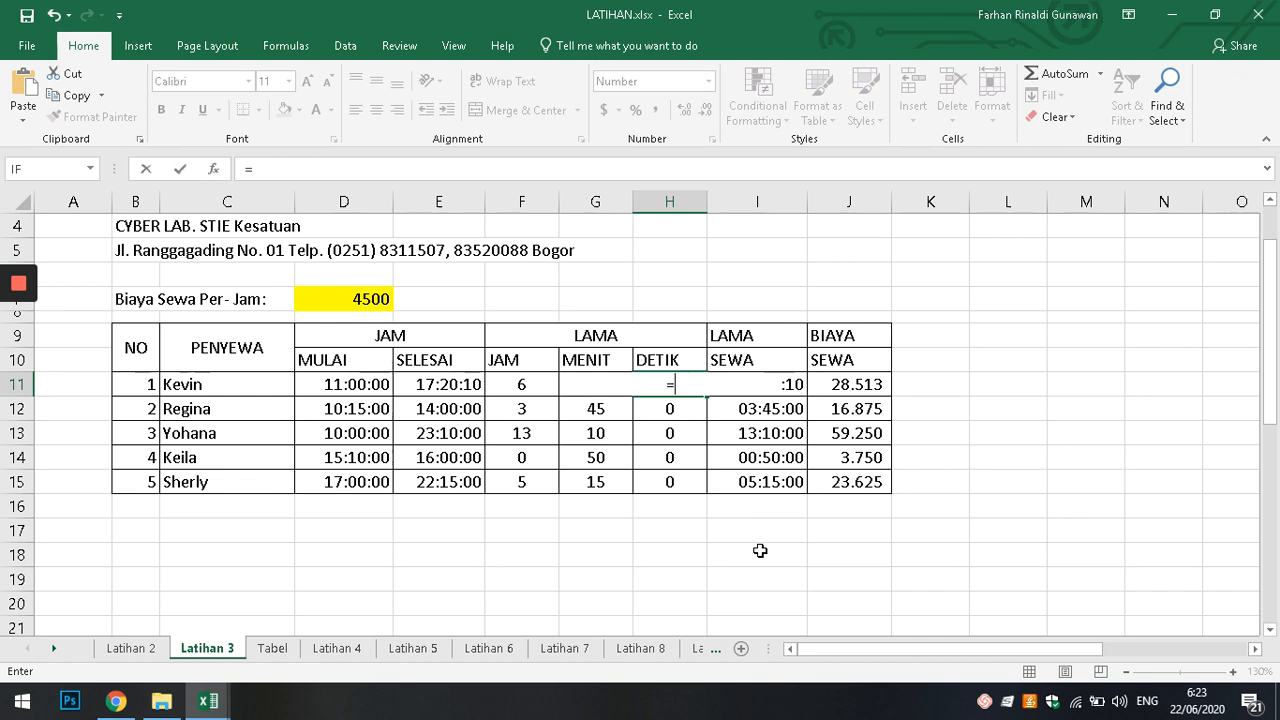
text(second()
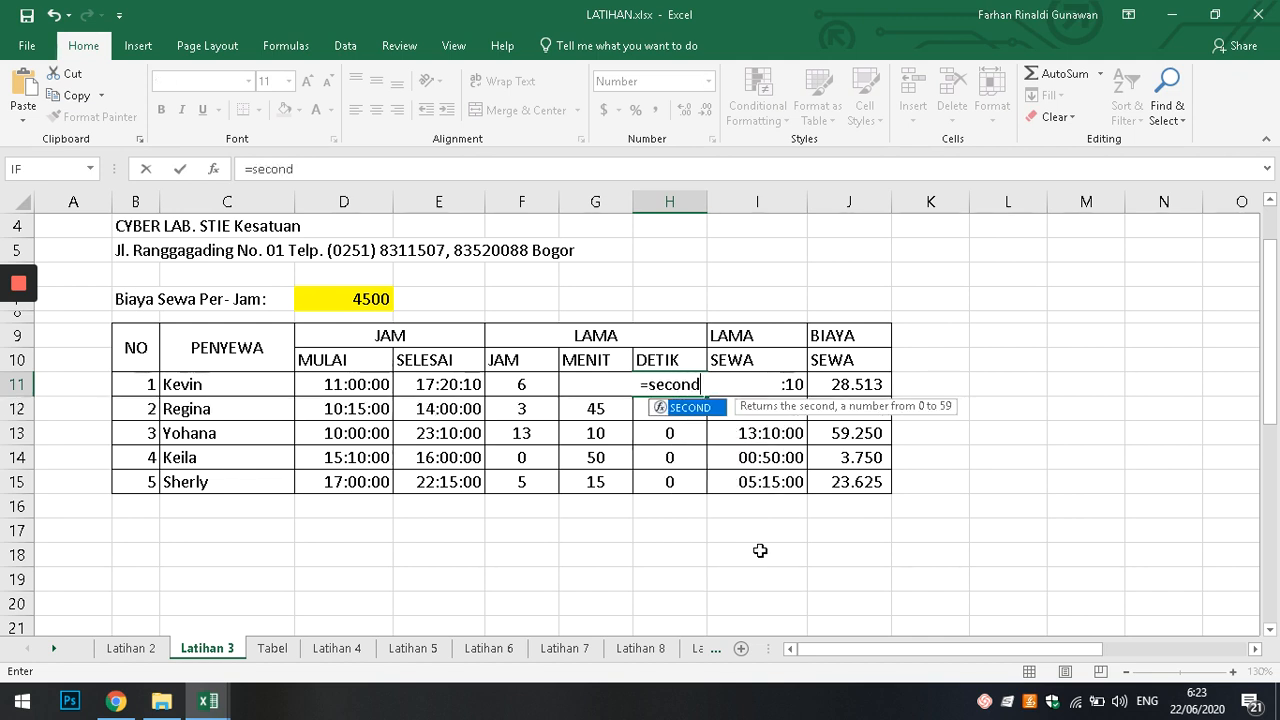
click(430, 384)
text(-)
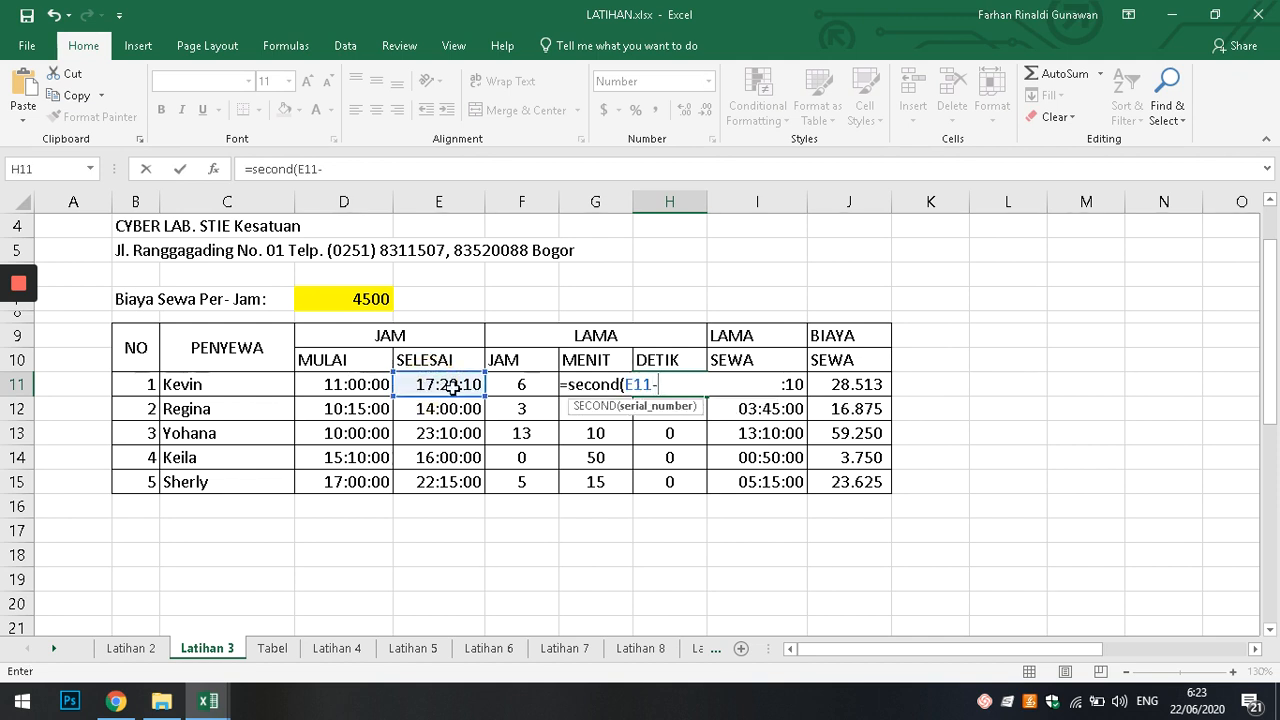
click(366, 386)
text(_)
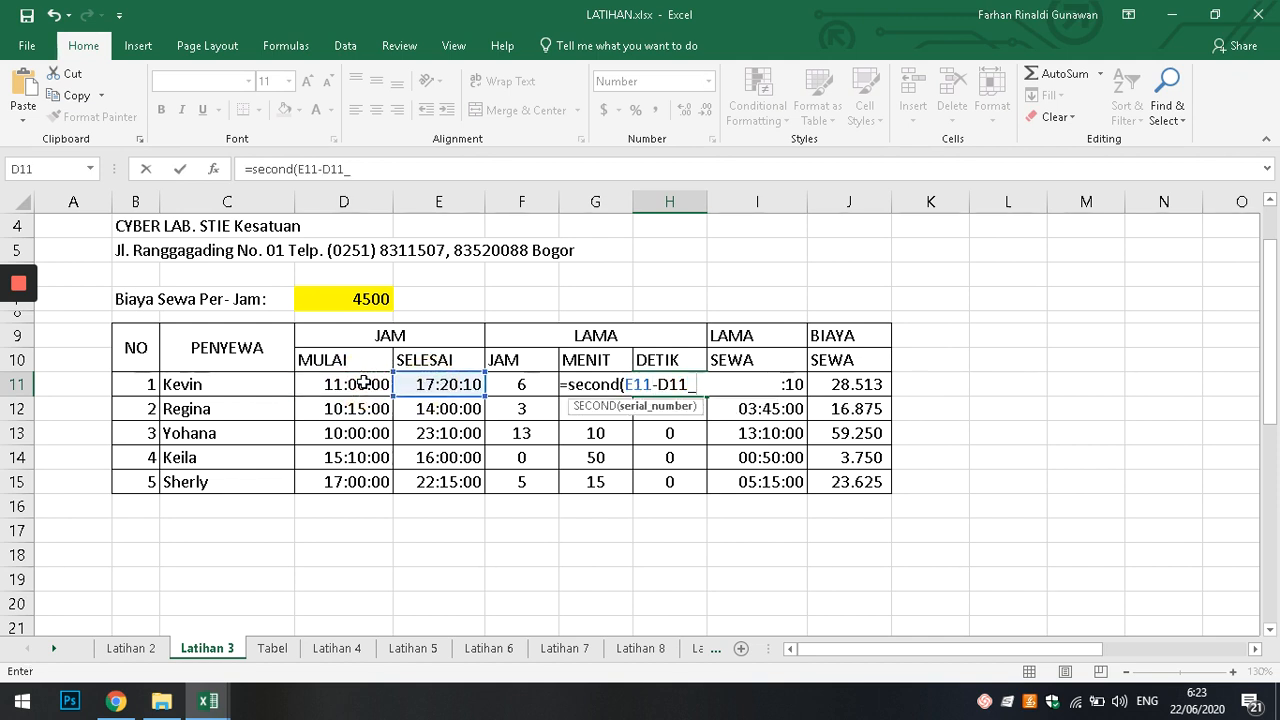
key(BackSpace)
text())
key(Return)
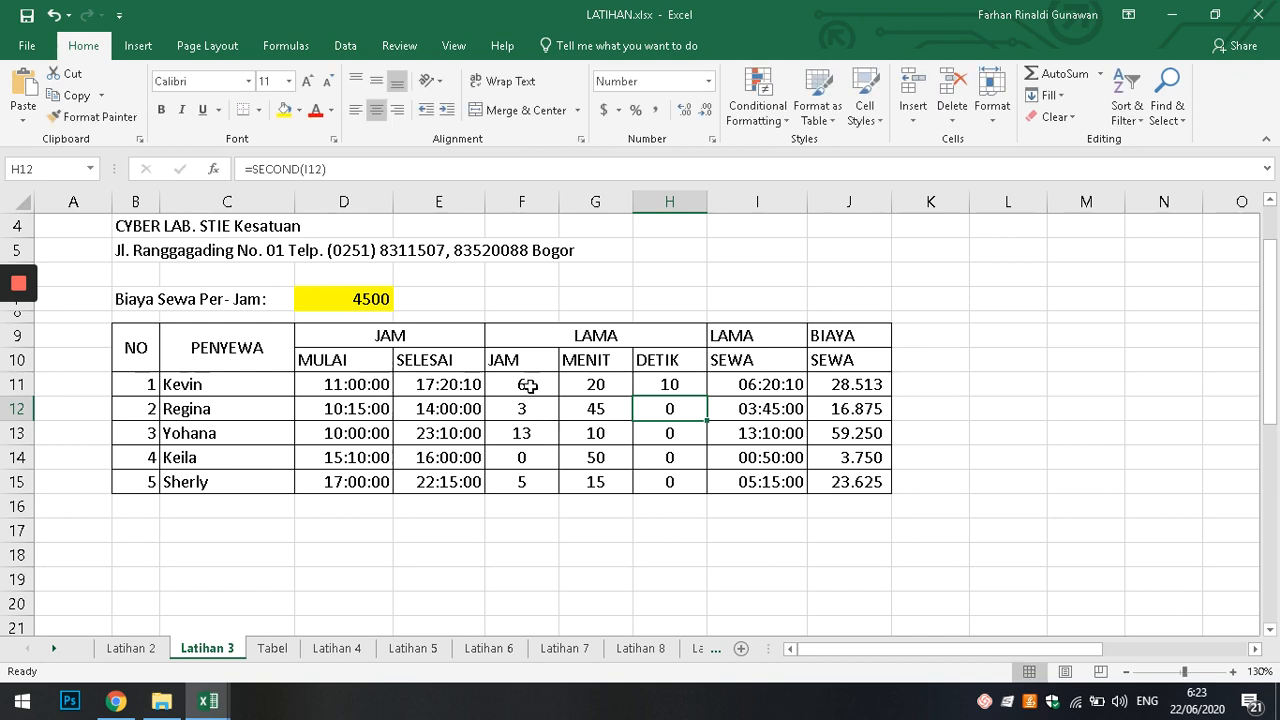
Fill the hours, minutes and seconds formulas in F11:H11 down through row 15.
drag(528, 385, 703, 490)
click(785, 556)
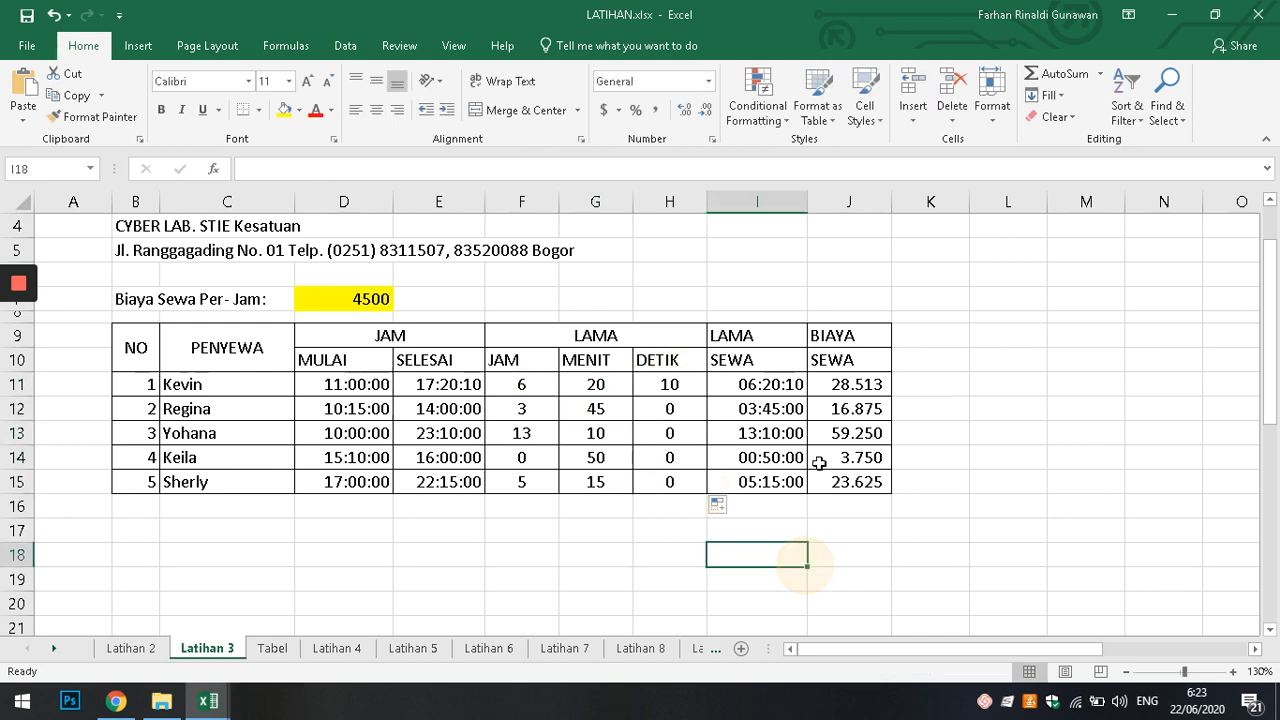
click(779, 384)
click(797, 569)
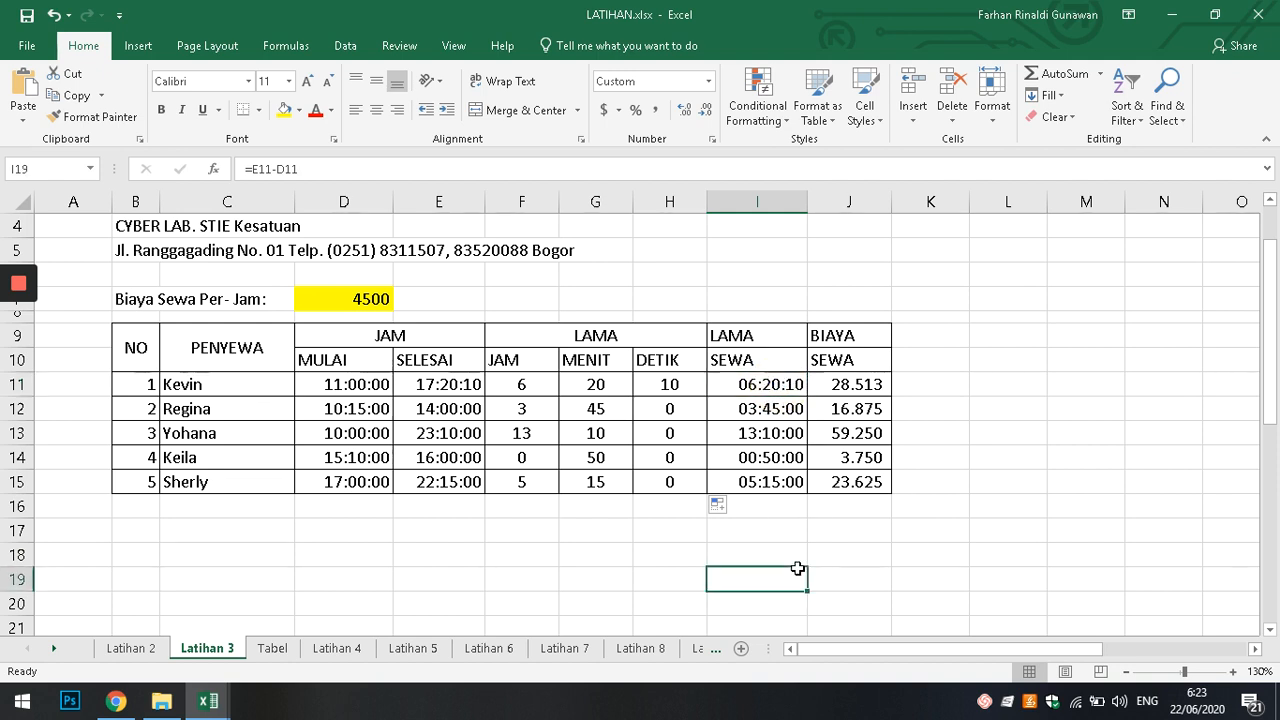
Change the LAMA SEWA formula in I11 to =(E11-D11)*24 to express the duration in hours.
click(757, 385)
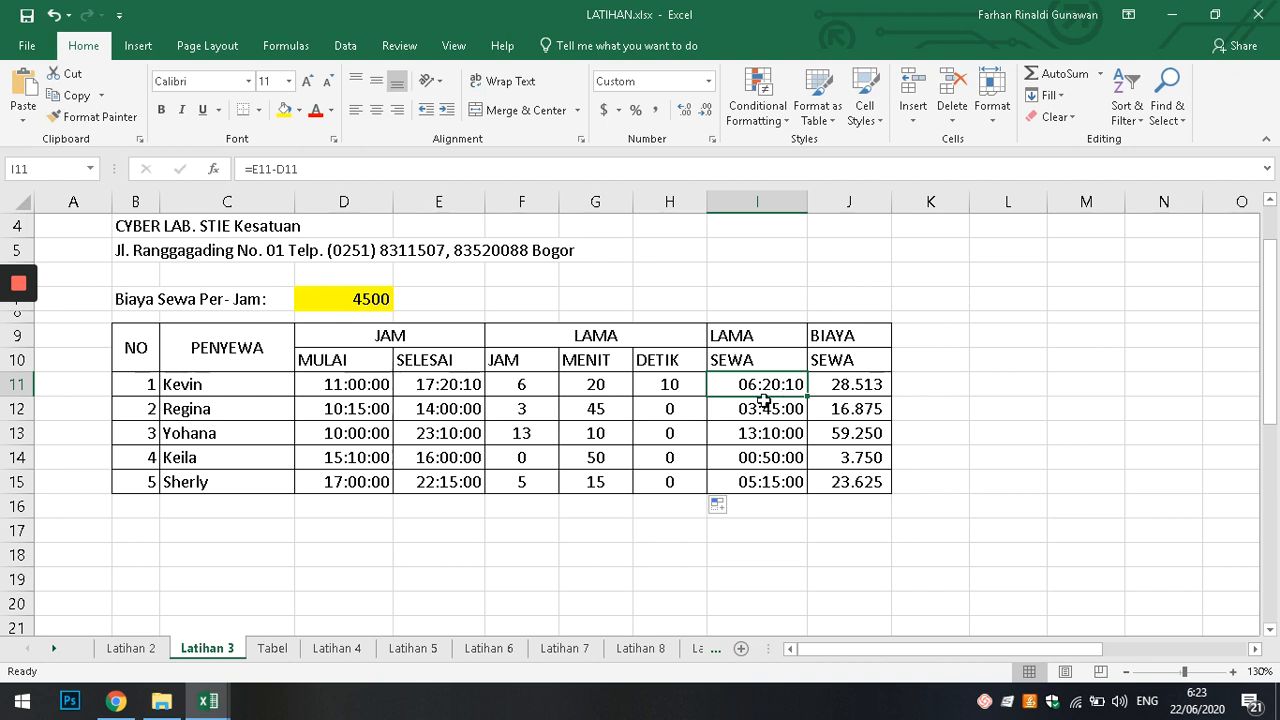
click(432, 390)
click(331, 392)
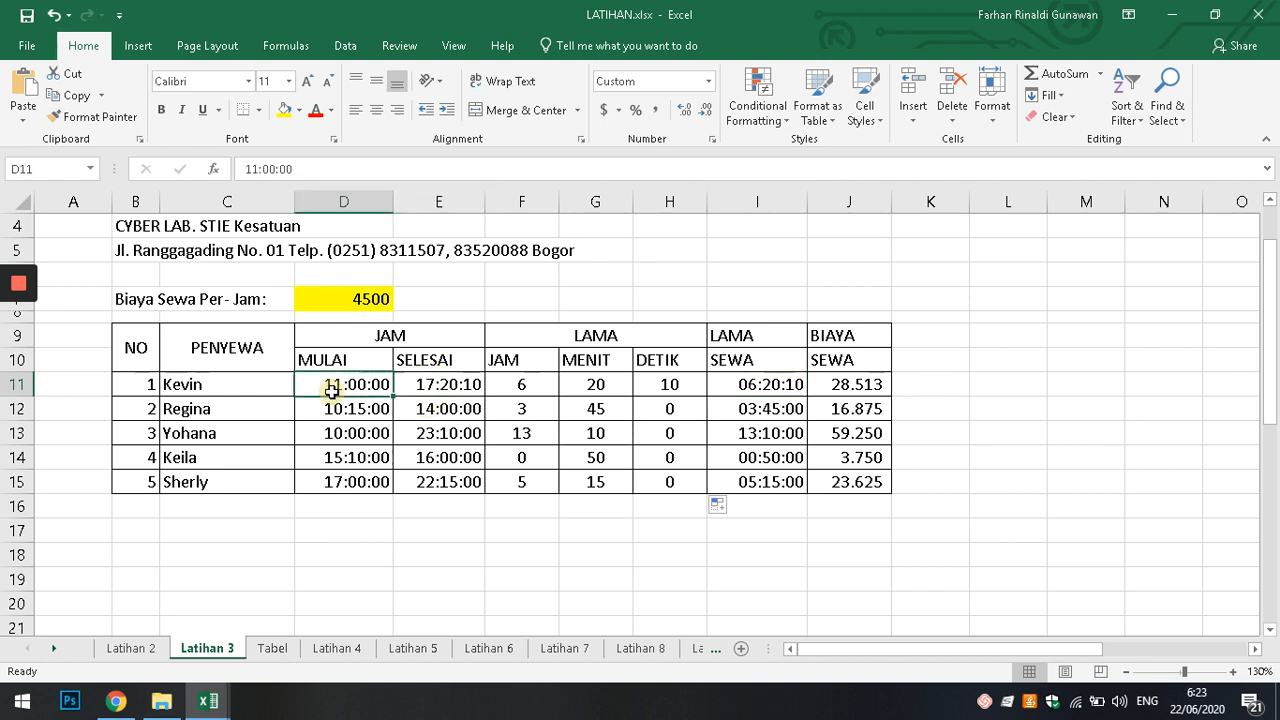
click(741, 383)
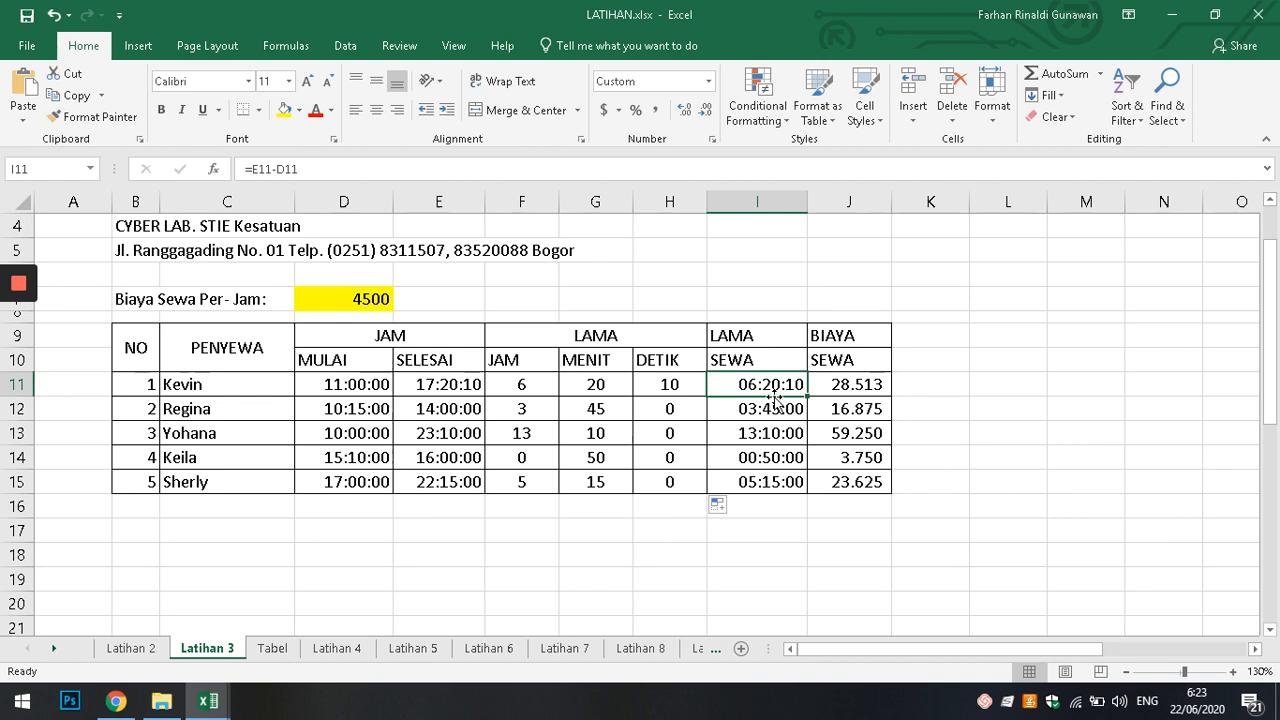
double_click(741, 383)
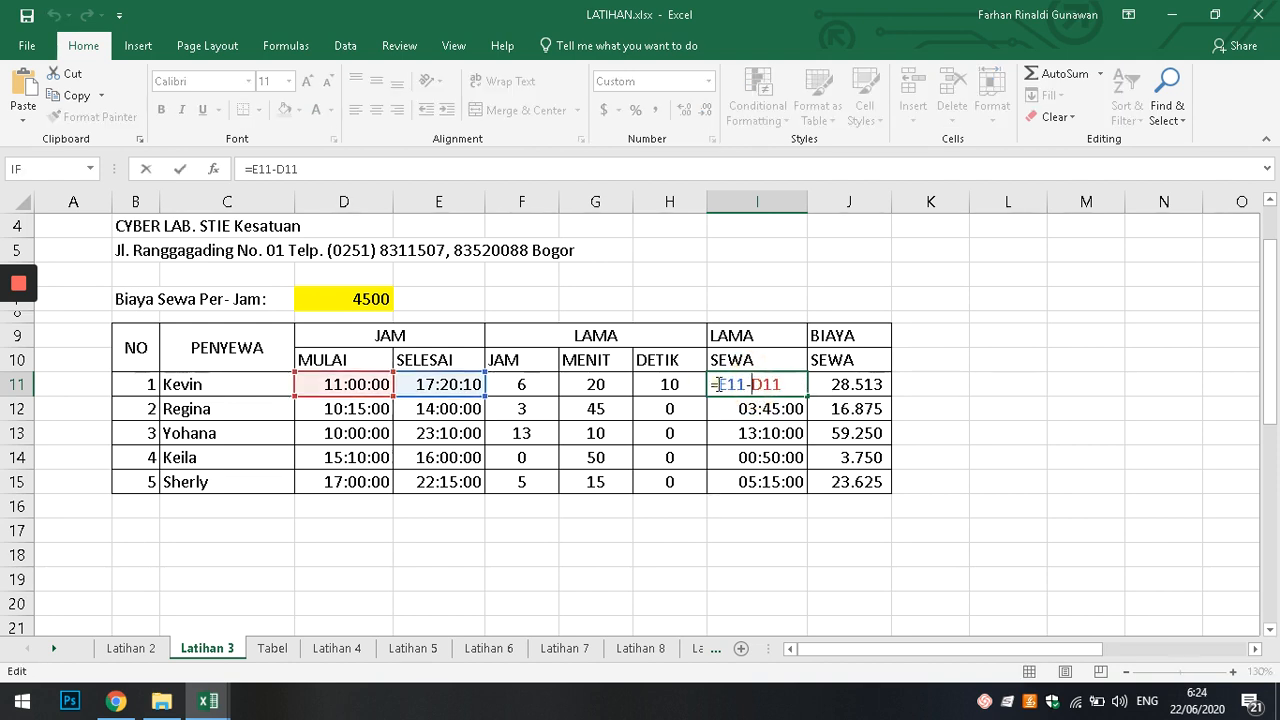
click(719, 384)
text(()
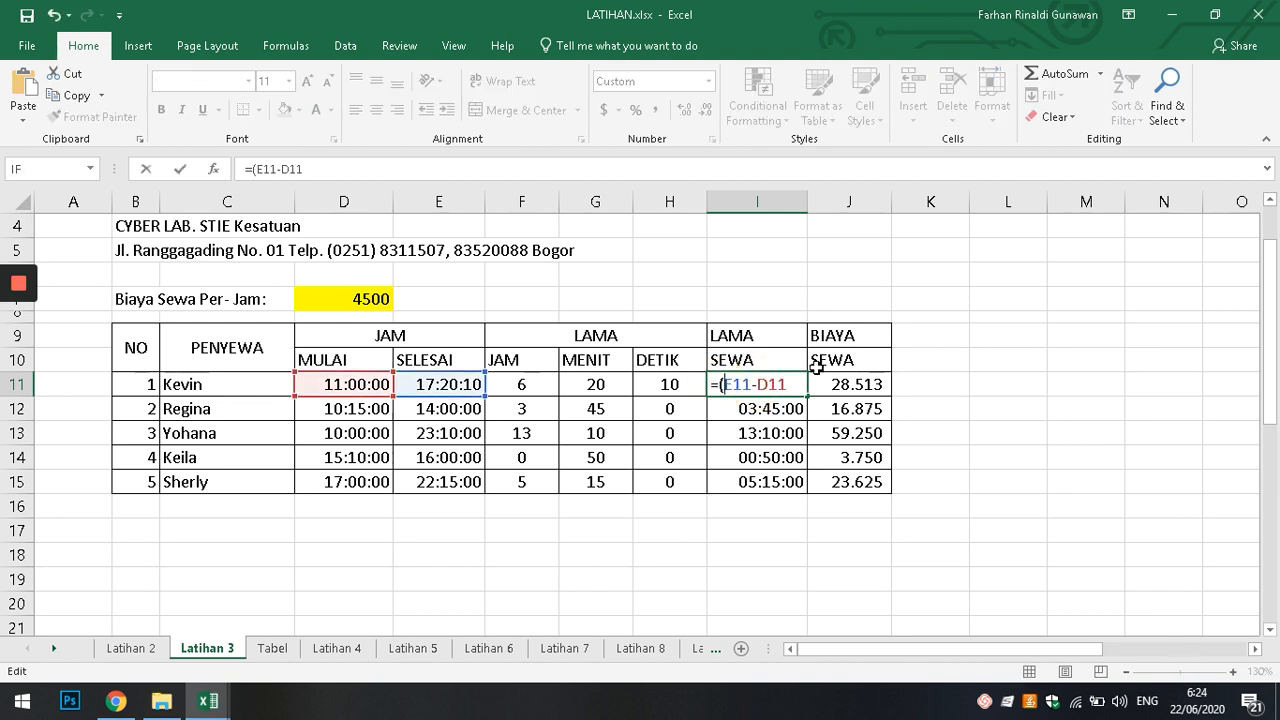
click(795, 384)
text(24)
key(Return)
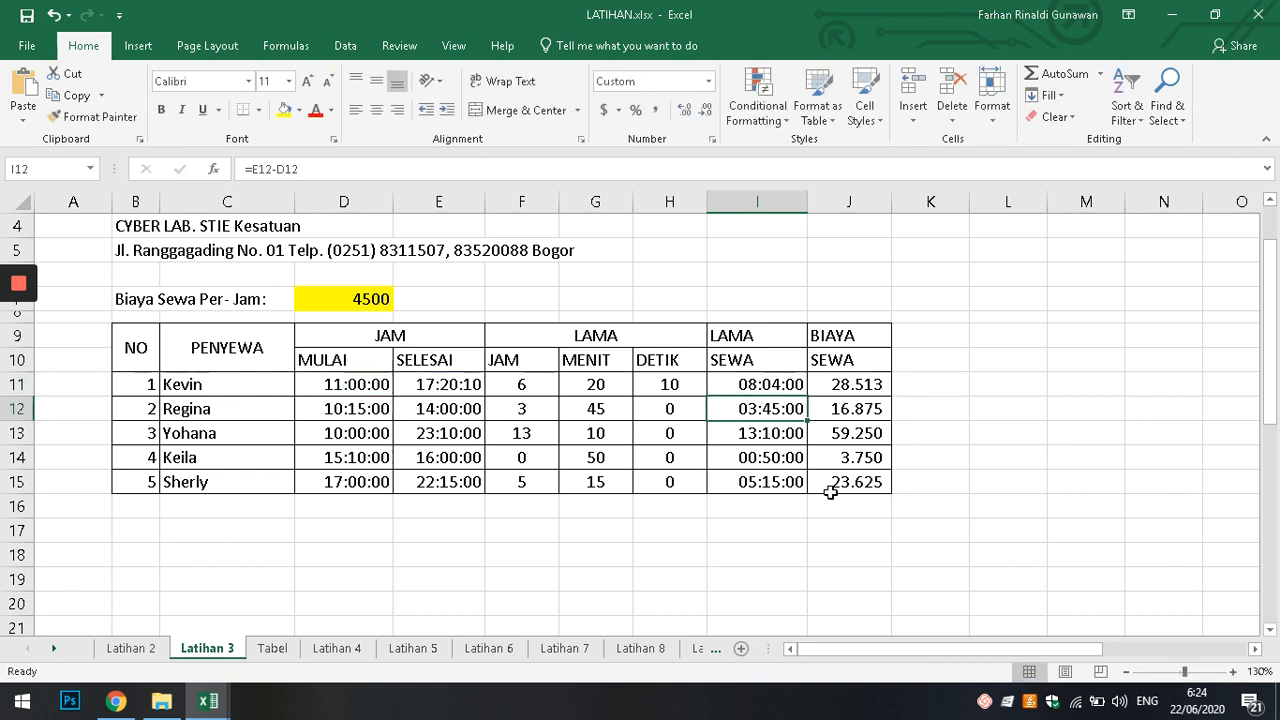
Try formatting I11 in comma style with two decimals and filling it down through I15.
click(785, 386)
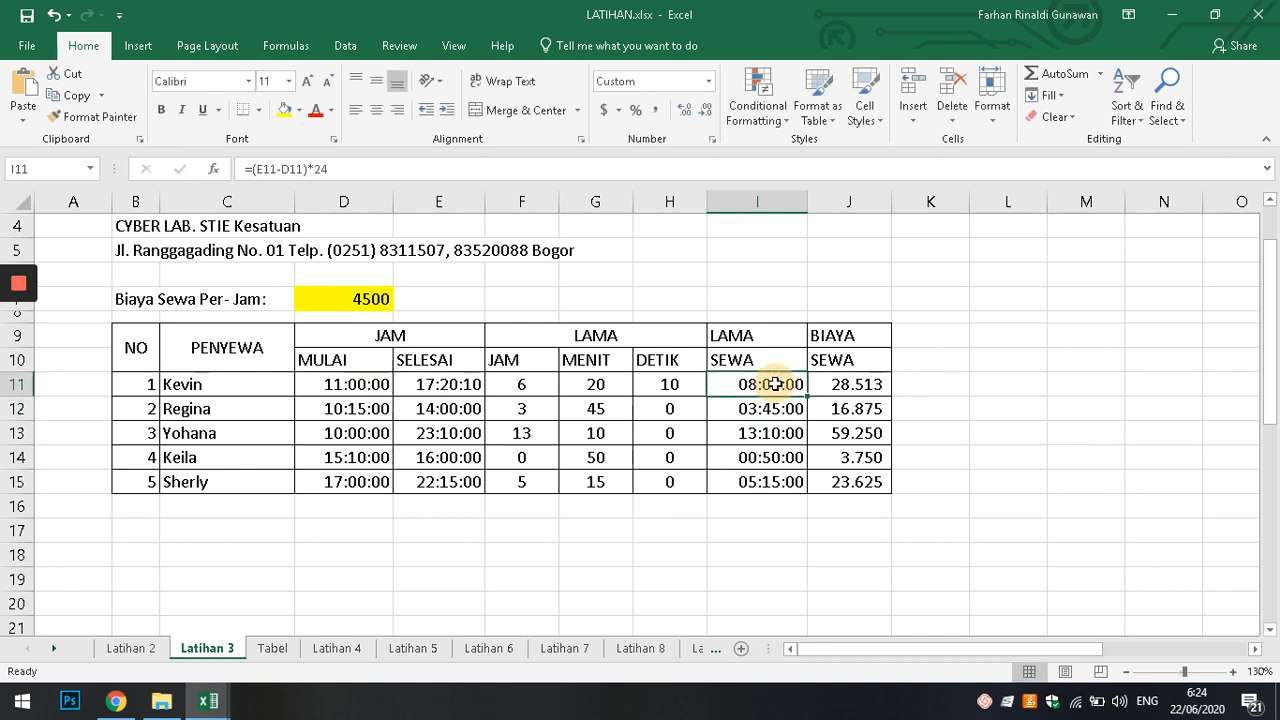
click(658, 111)
click(686, 111)
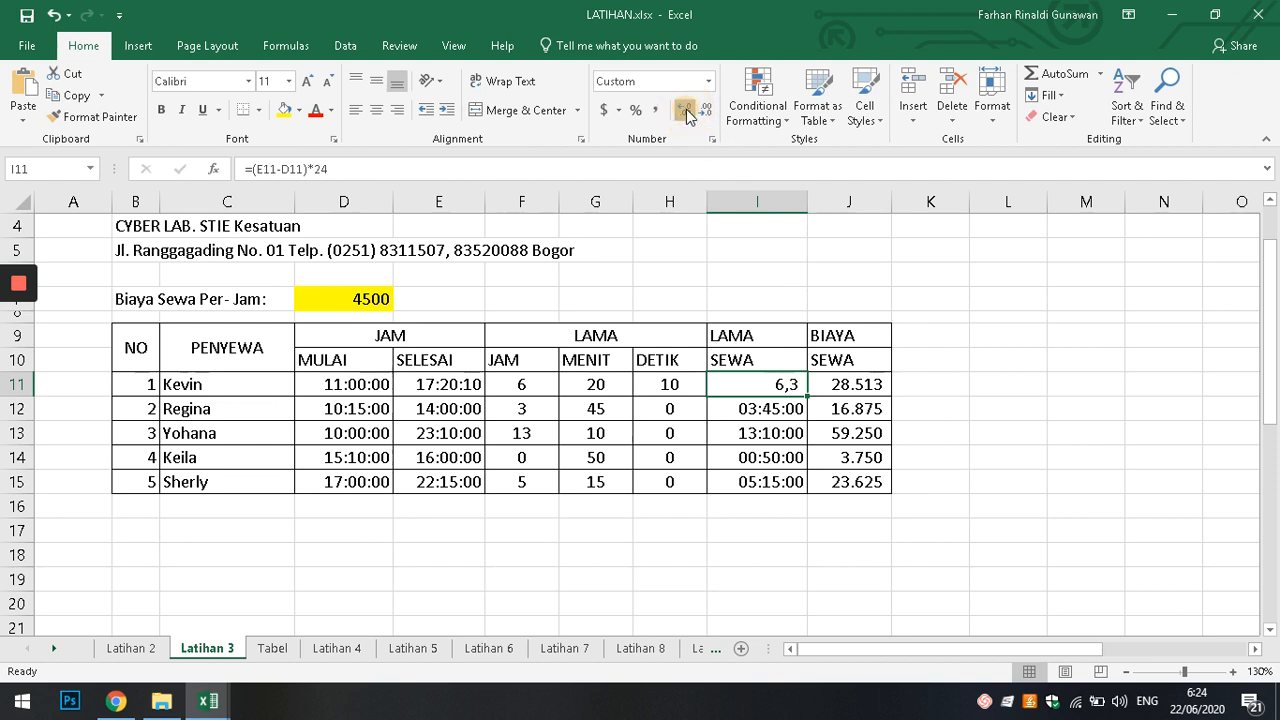
click(686, 111)
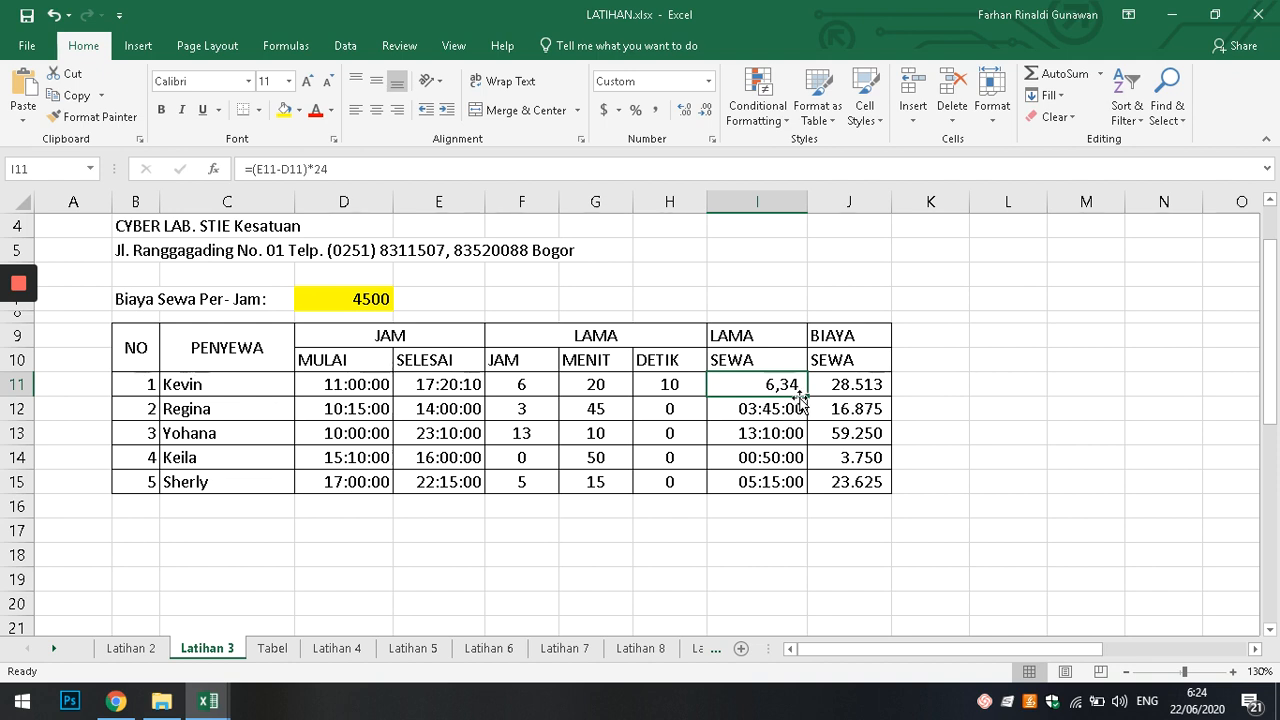
drag(808, 397, 808, 509)
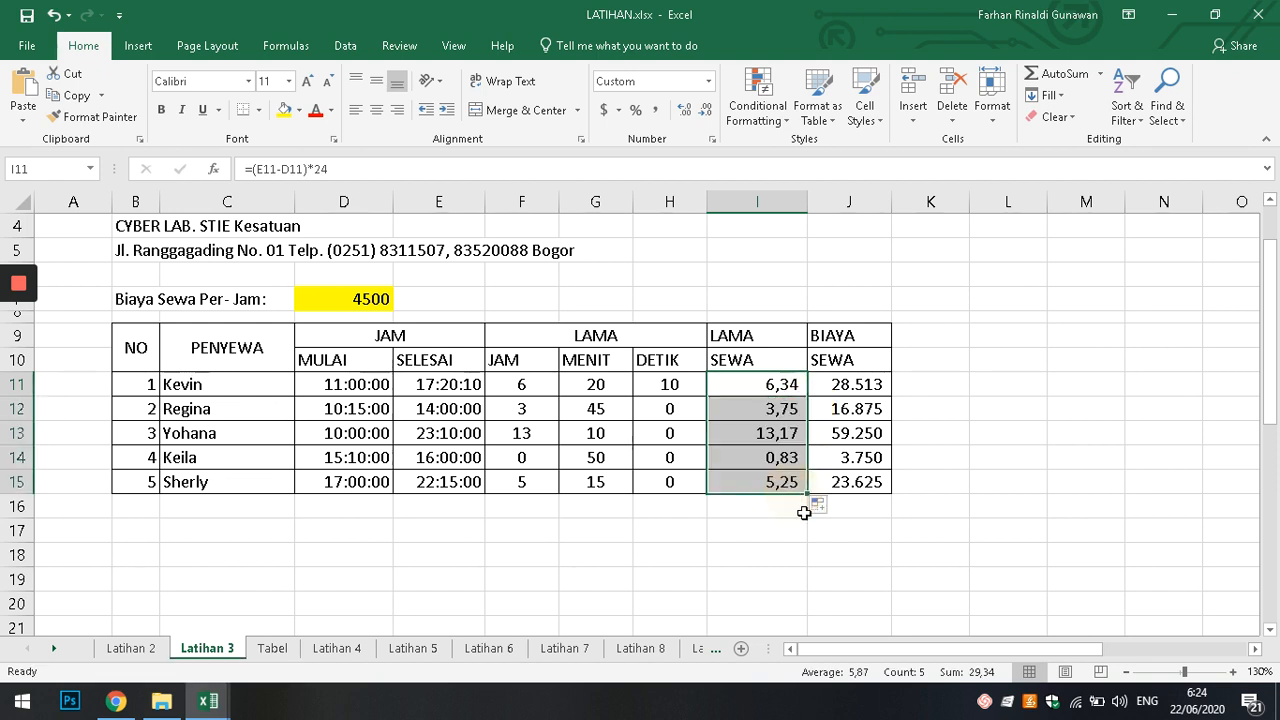
click(864, 543)
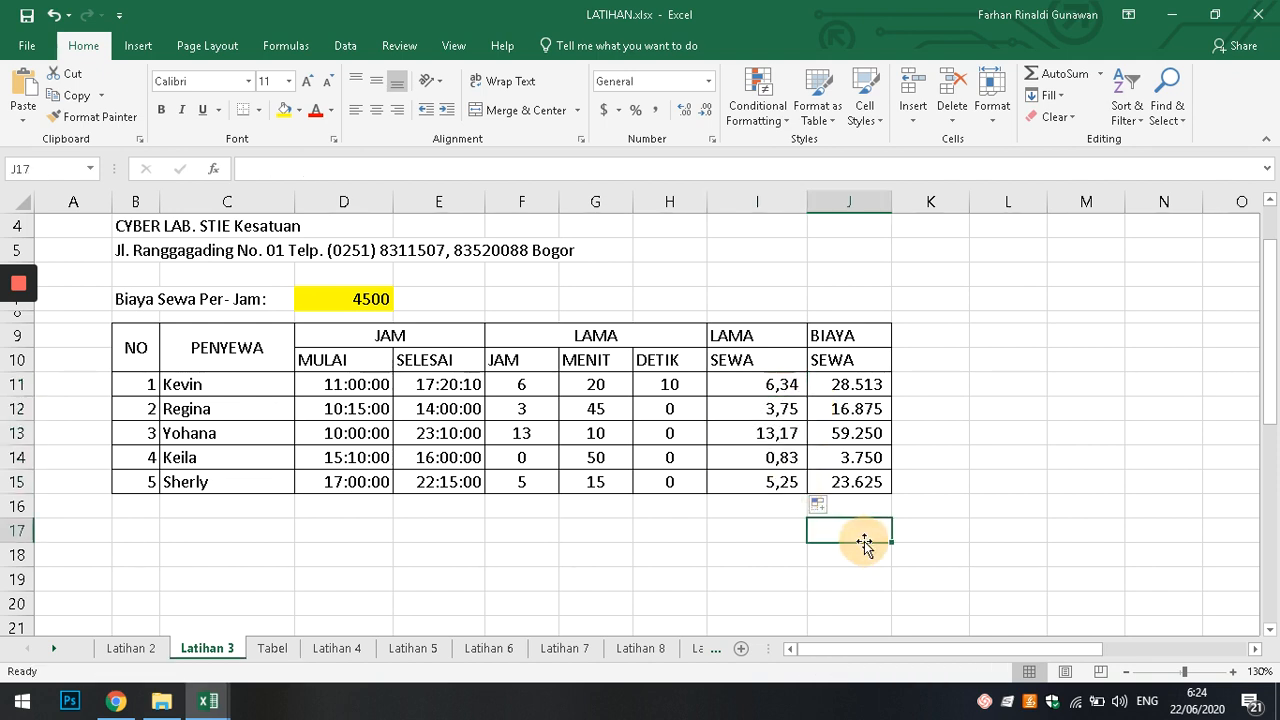
Compare the DAFTAR UPAH HARIAN table's JAM MASUK, JAM PULANG and LAMA KERJA values in row 33 with the LAMA SEWA column.
click(774, 484)
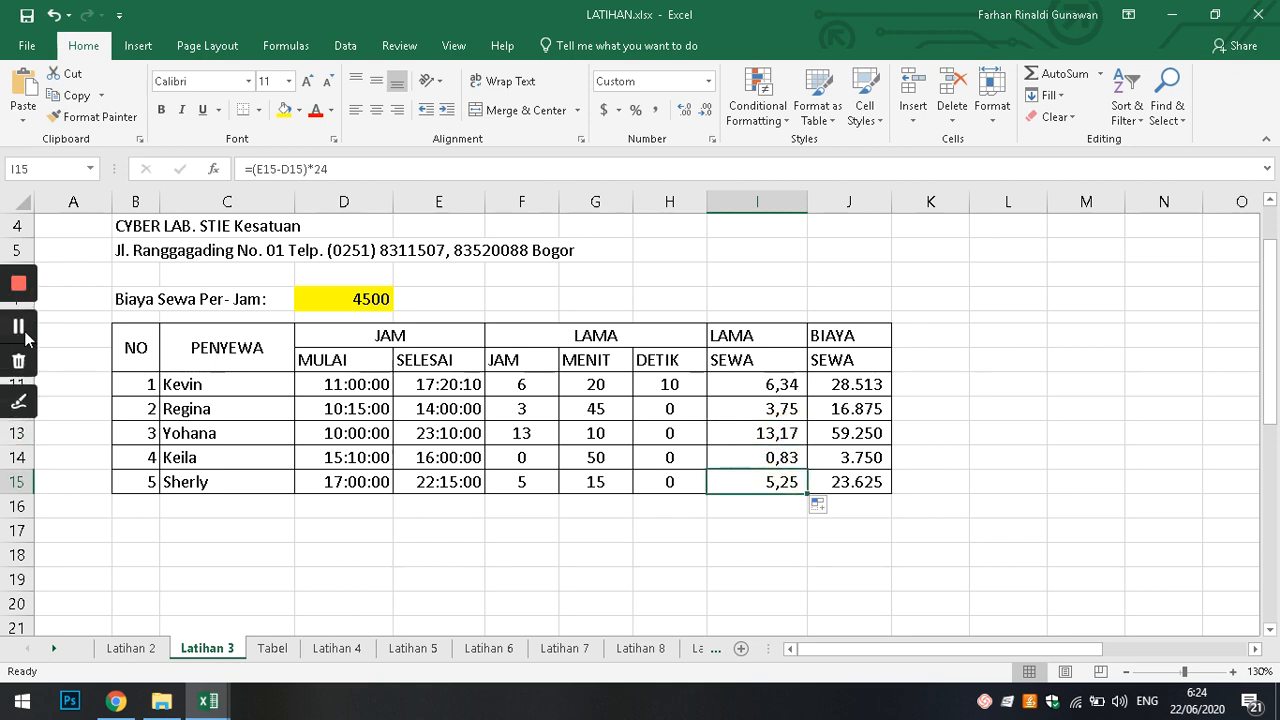
scroll(914, 383, up, 1)
scroll(934, 431, down, 7)
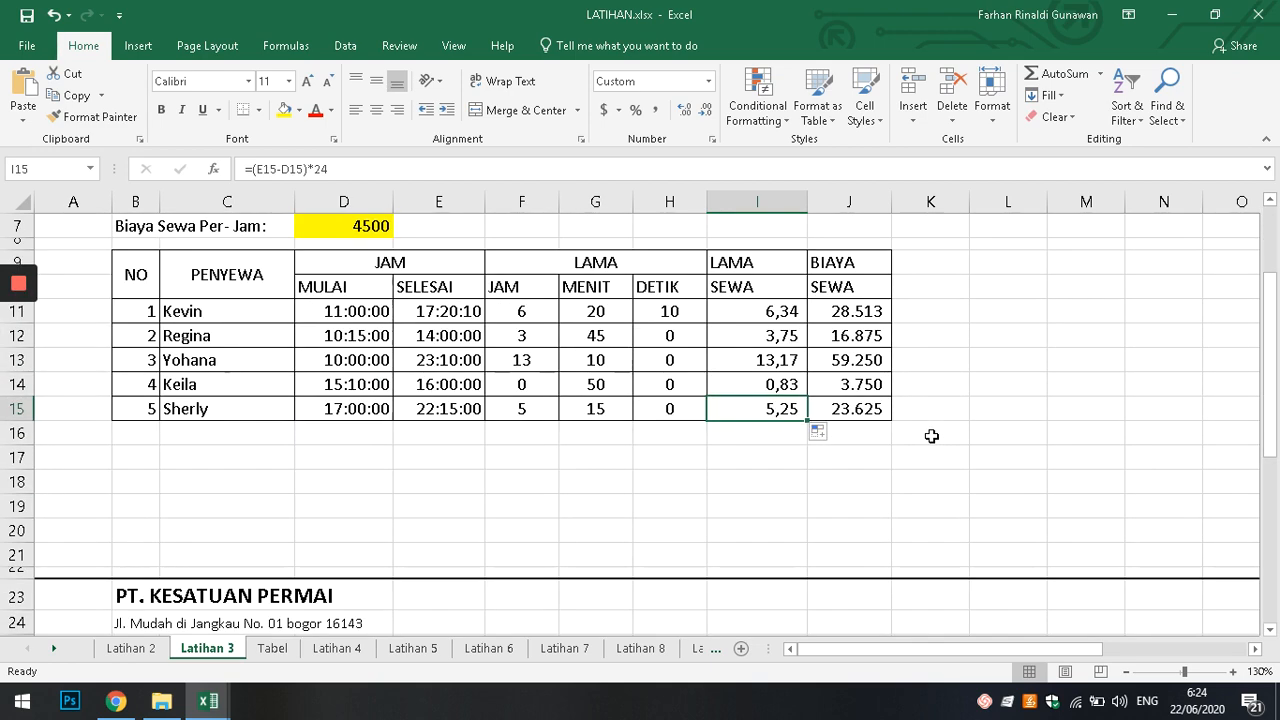
scroll(930, 441, down, 1)
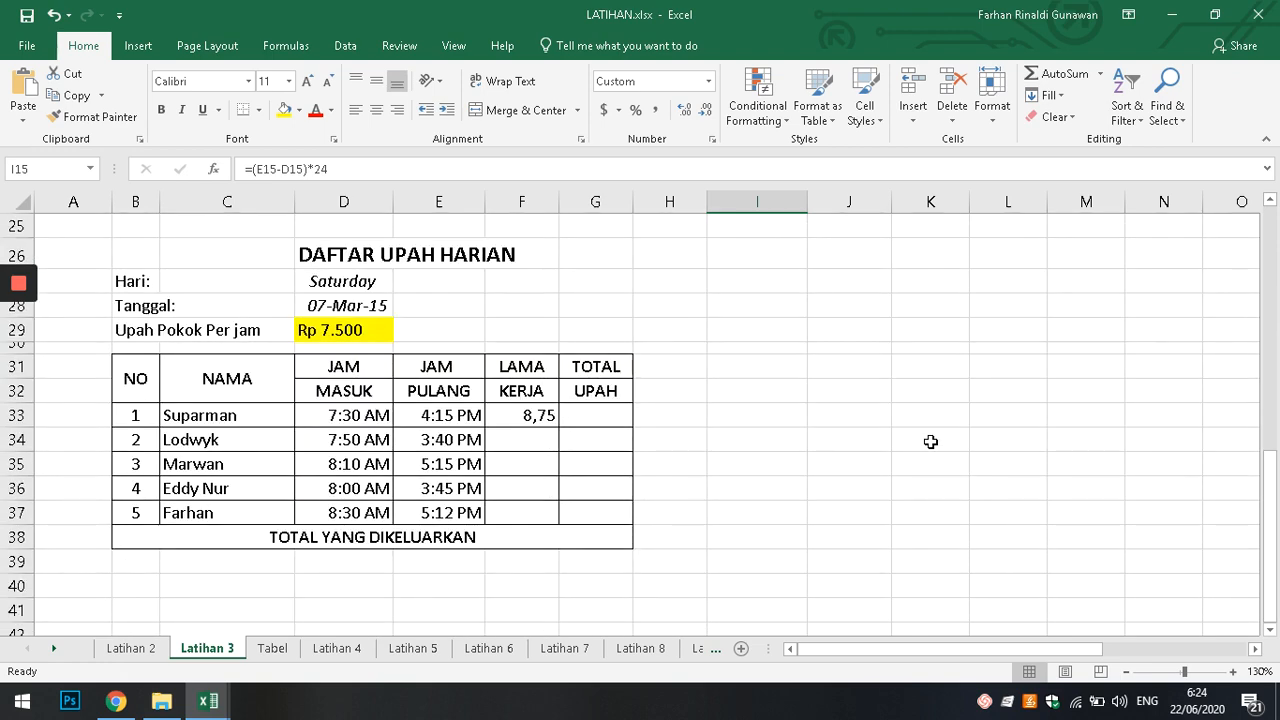
scroll(920, 440, up, 1)
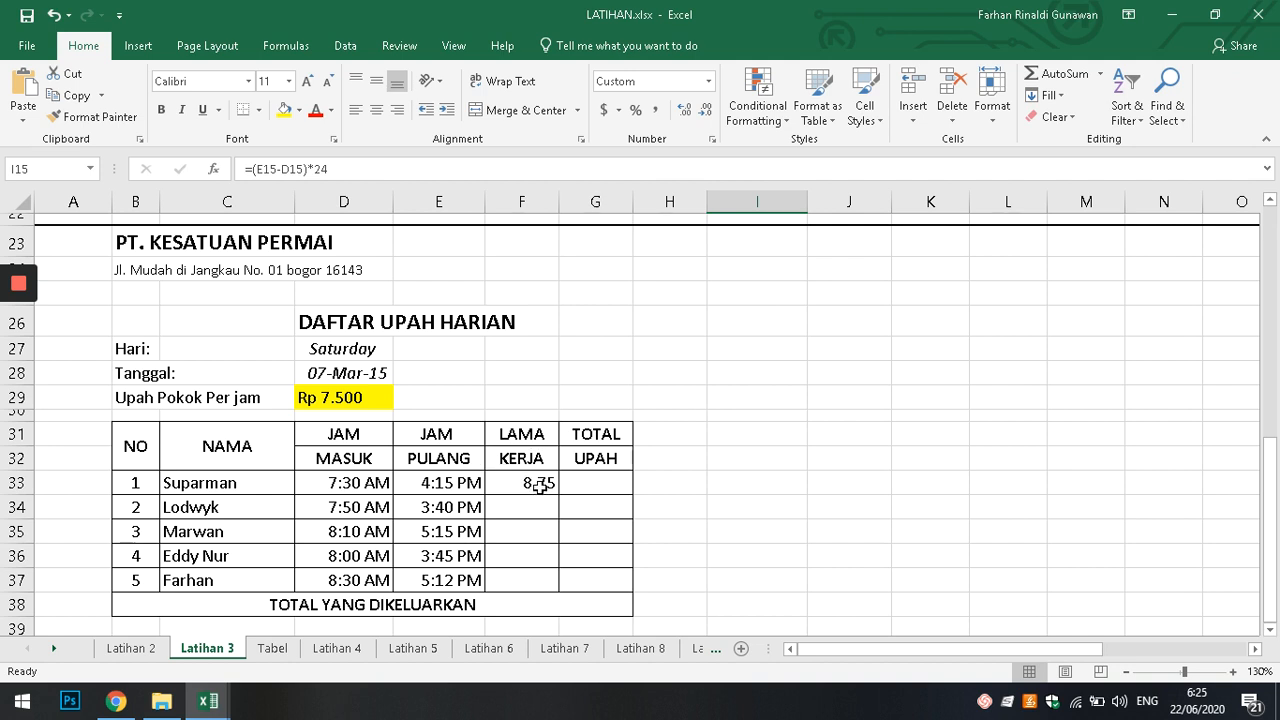
click(879, 515)
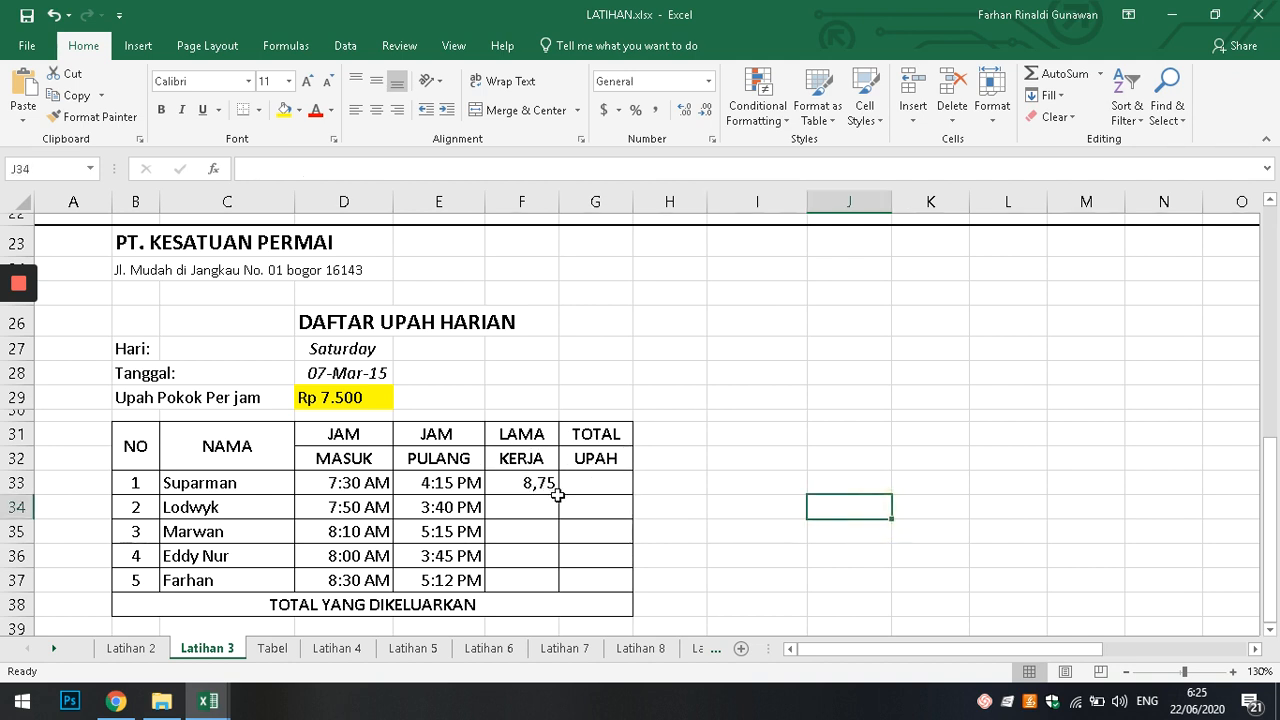
click(606, 481)
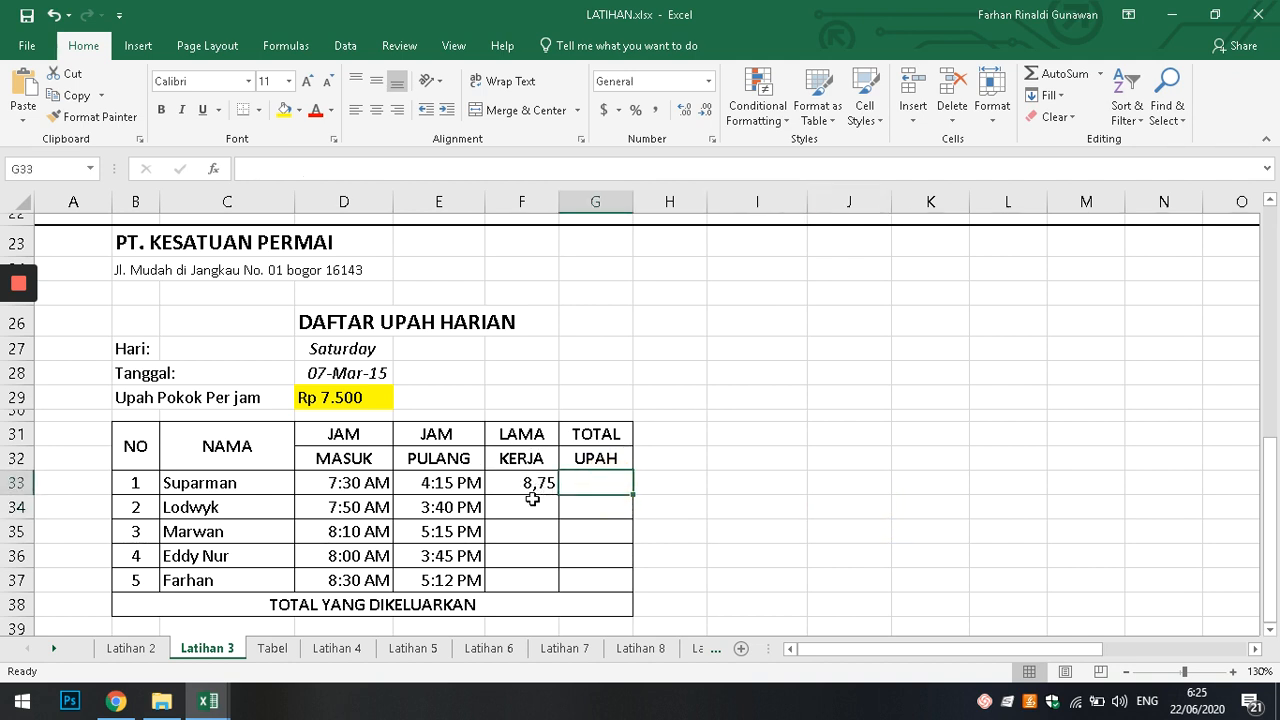
scroll(622, 514, down, 1)
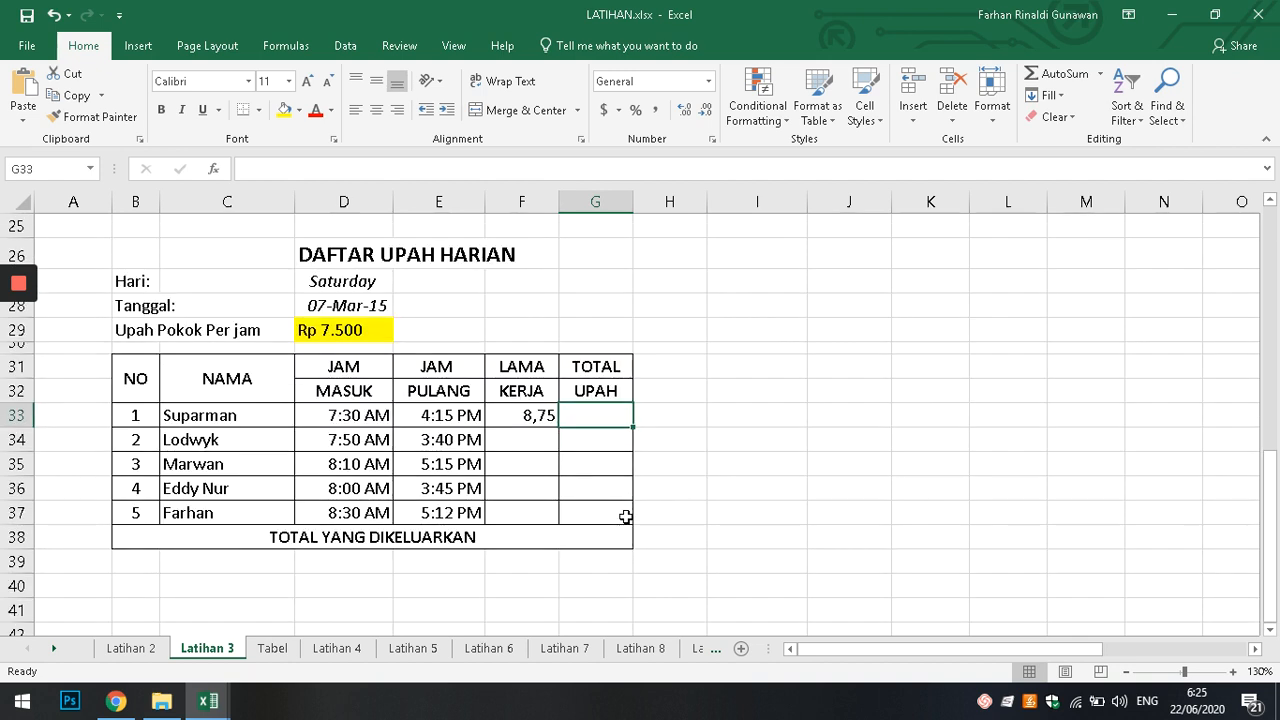
click(431, 417)
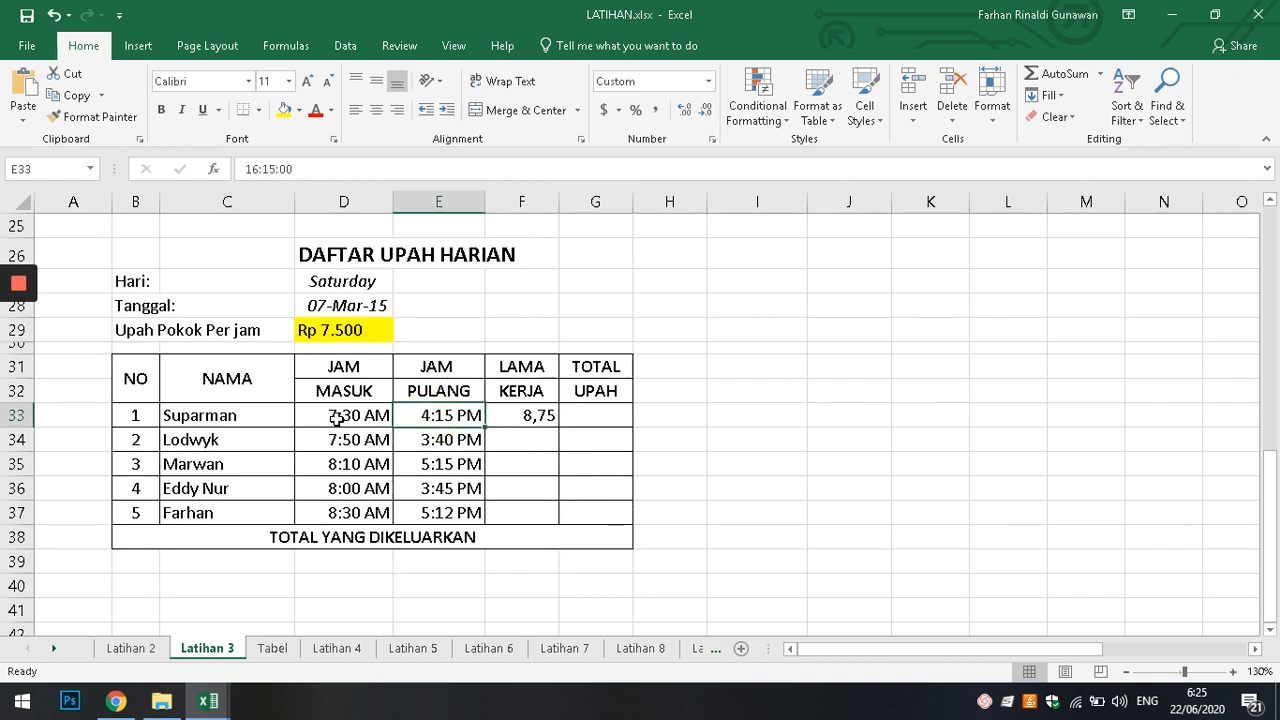
click(337, 420)
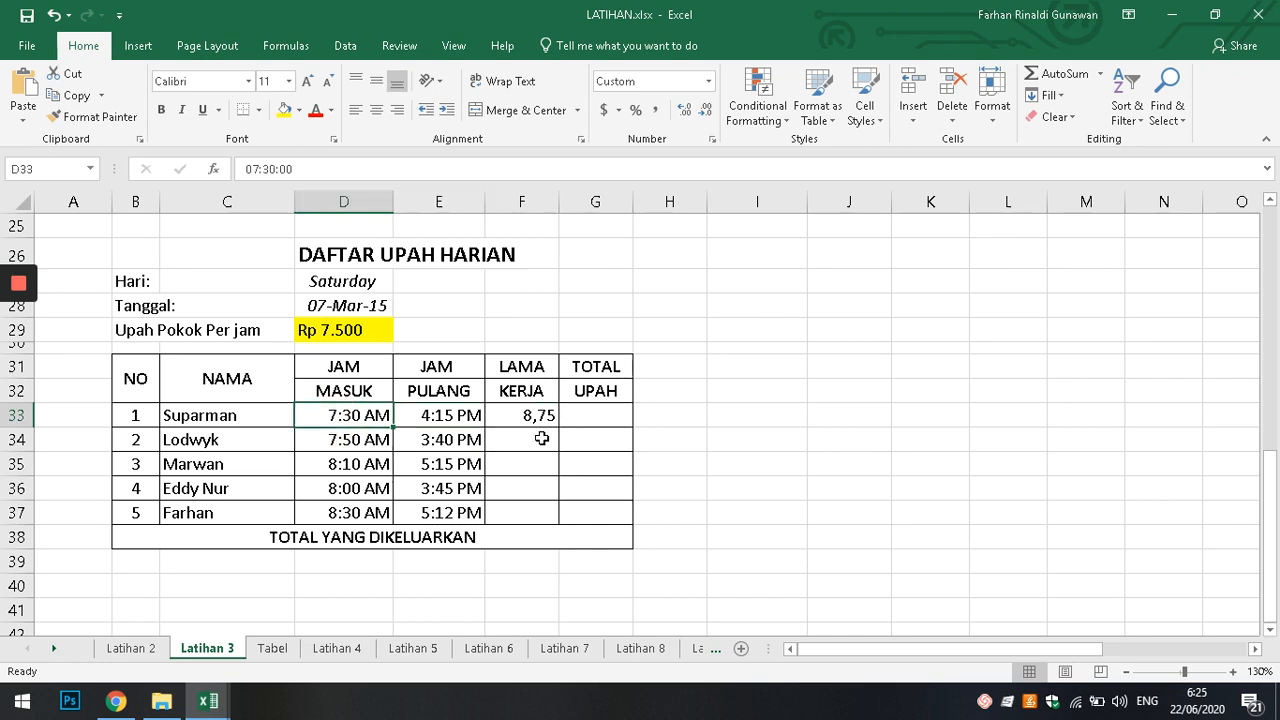
scroll(757, 430, up, 5)
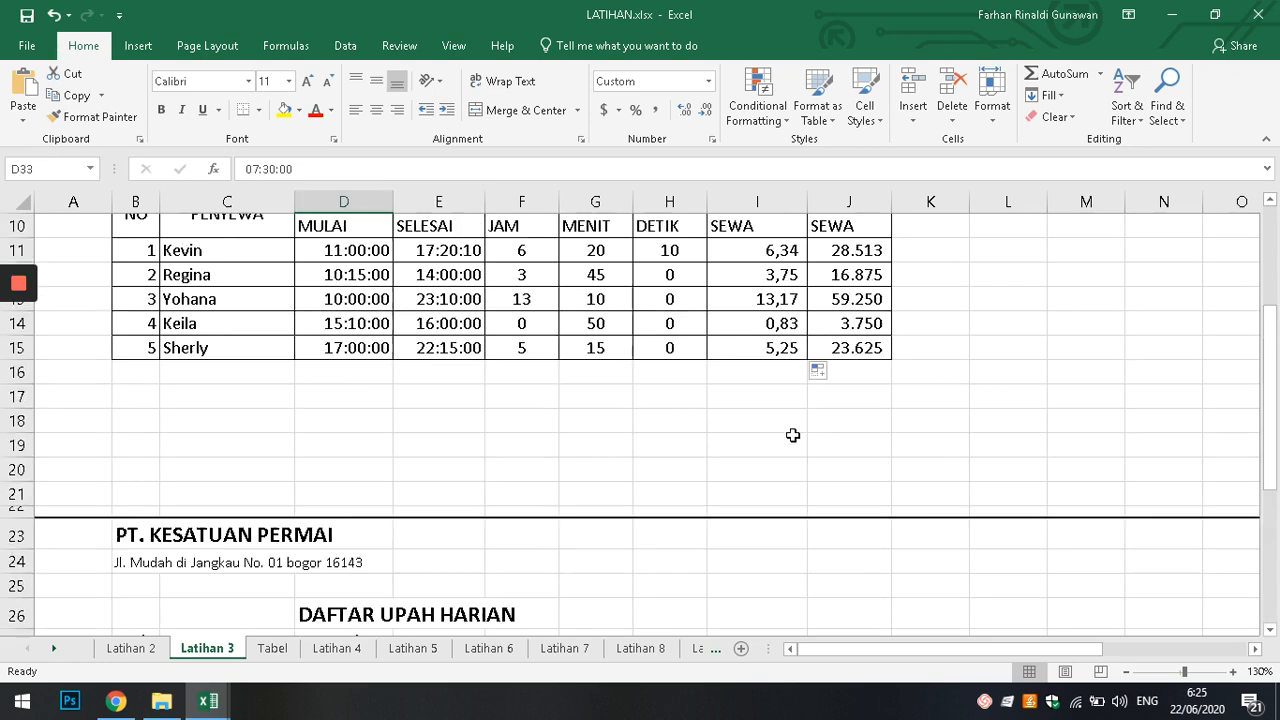
scroll(792, 435, up, 2)
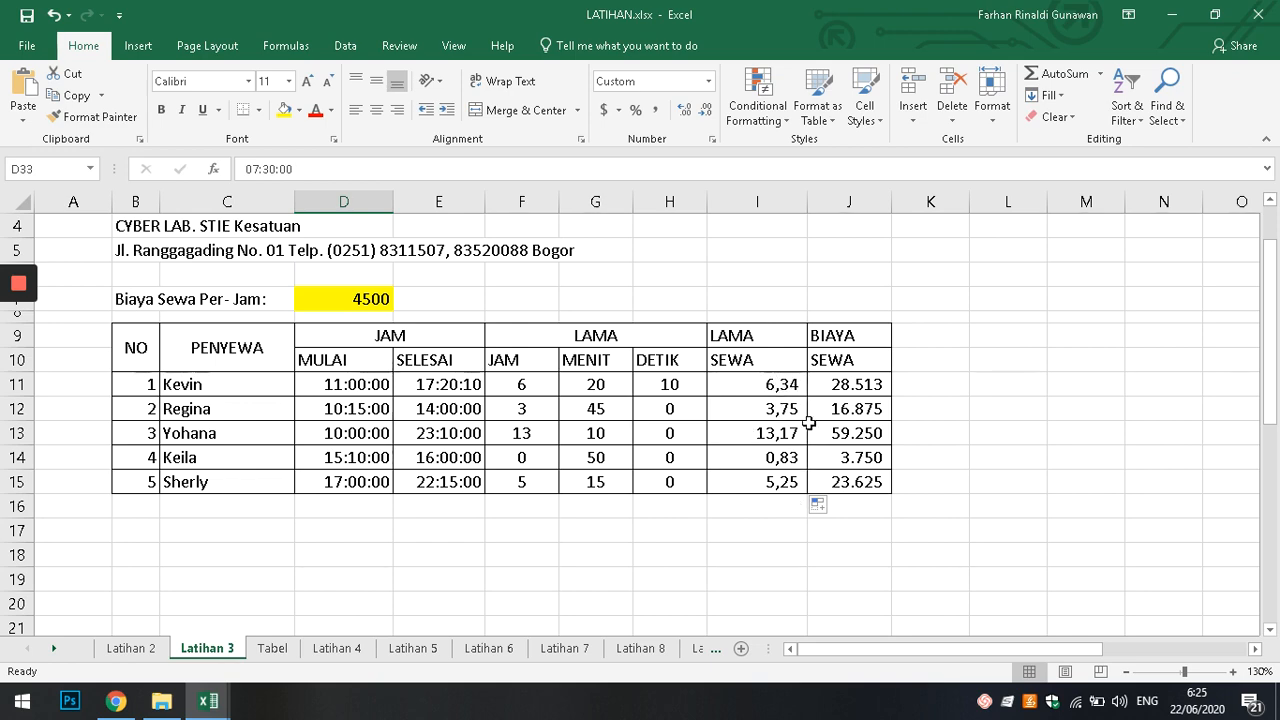
Undo the LAMA SEWA fill and the comma and decimal formatting, keeping =(E11-D11)*24 in I11.
key(ctrl+z)
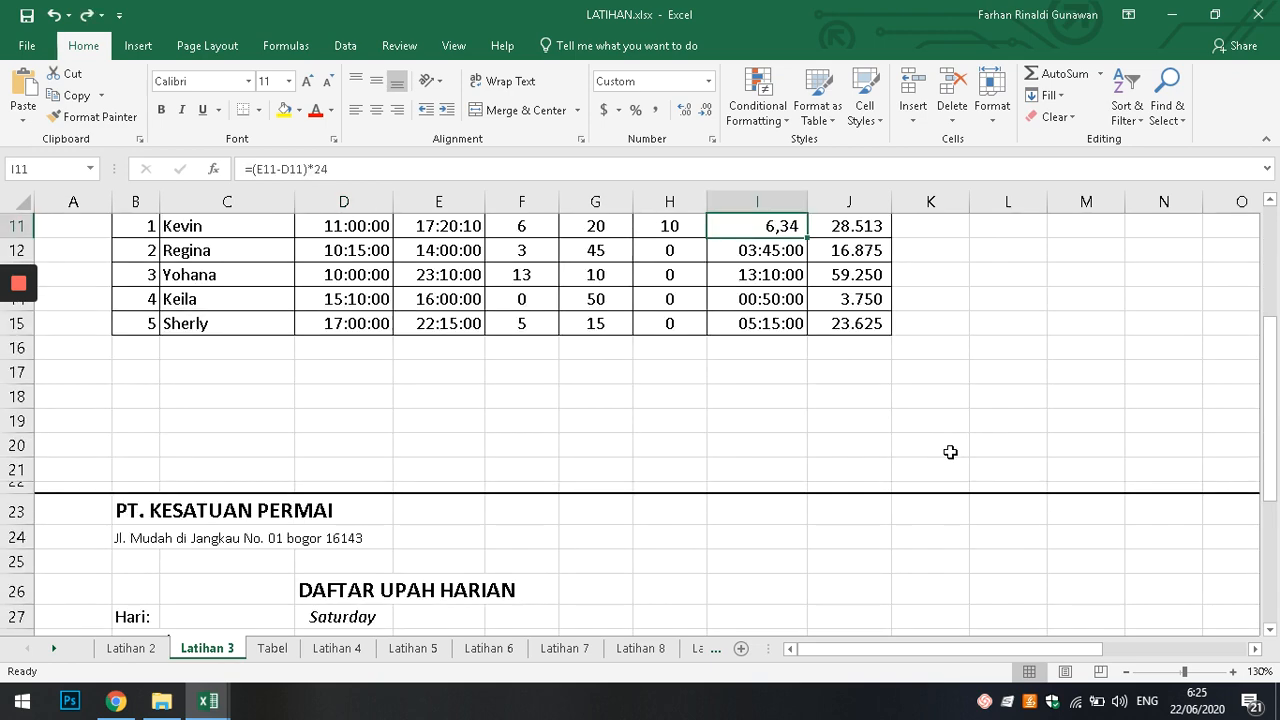
scroll(948, 451, up, 3)
key(ctrl+z)
key(ctrl+z)
key(ctrl+z)
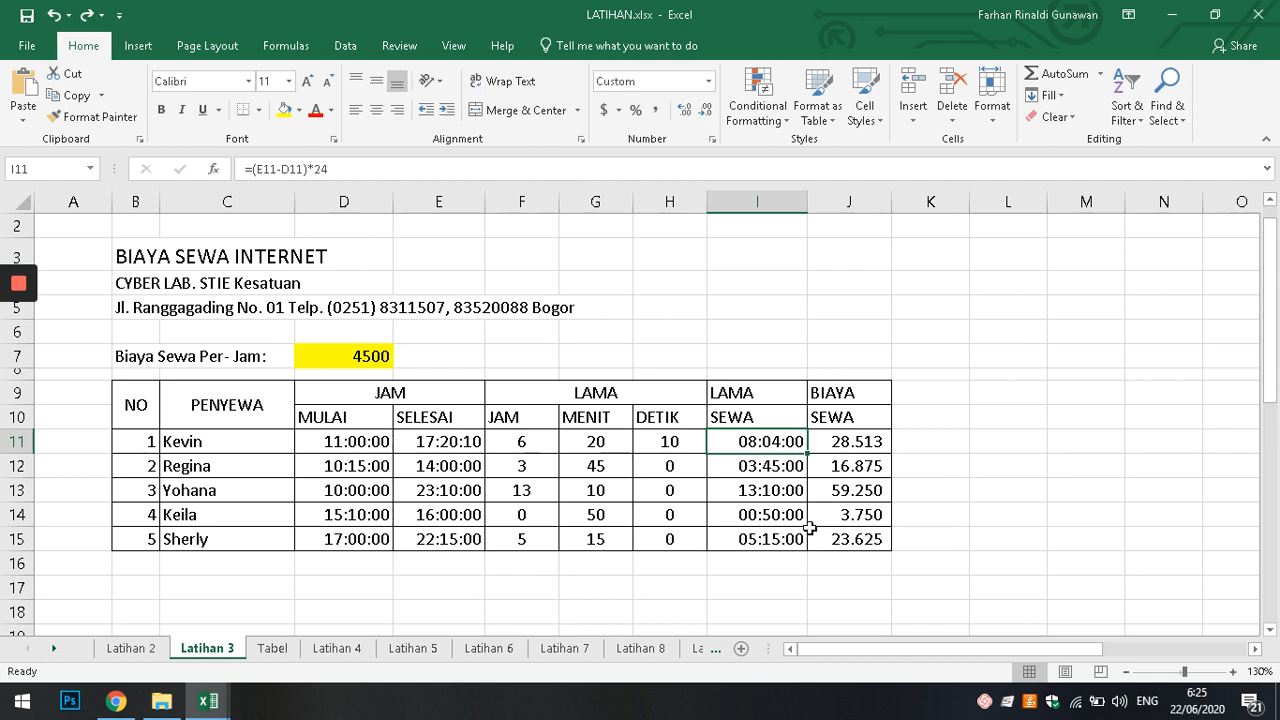
Check the LAMA KERJA entry in F33 of the DAFTAR UPAH HARIAN table.
scroll(808, 530, down, 1)
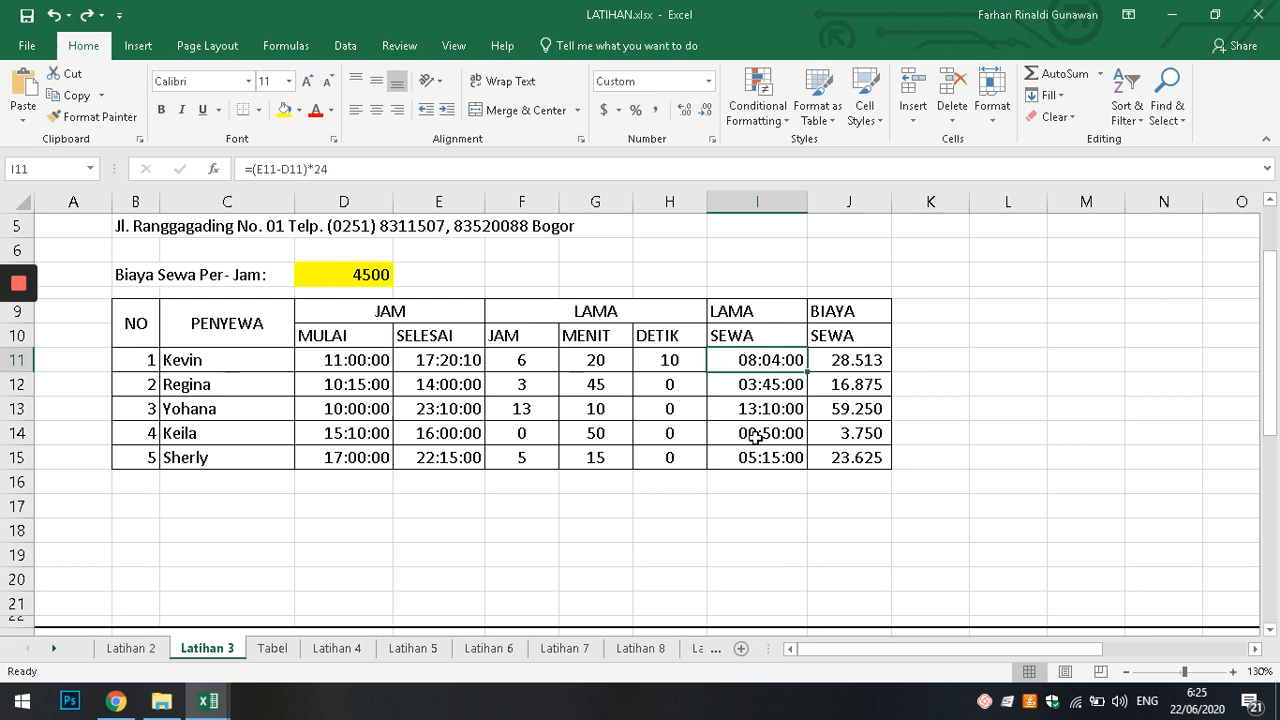
scroll(755, 437, down, 8)
scroll(755, 355, up, 1)
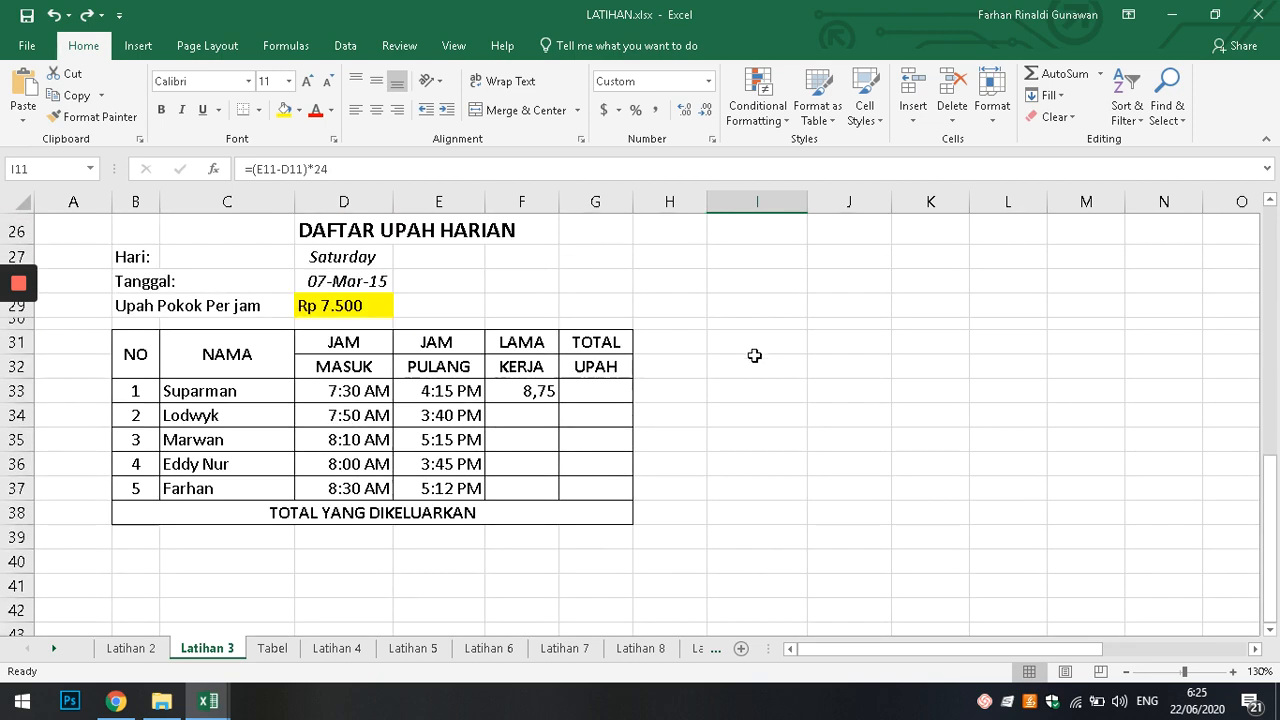
click(536, 391)
click(722, 410)
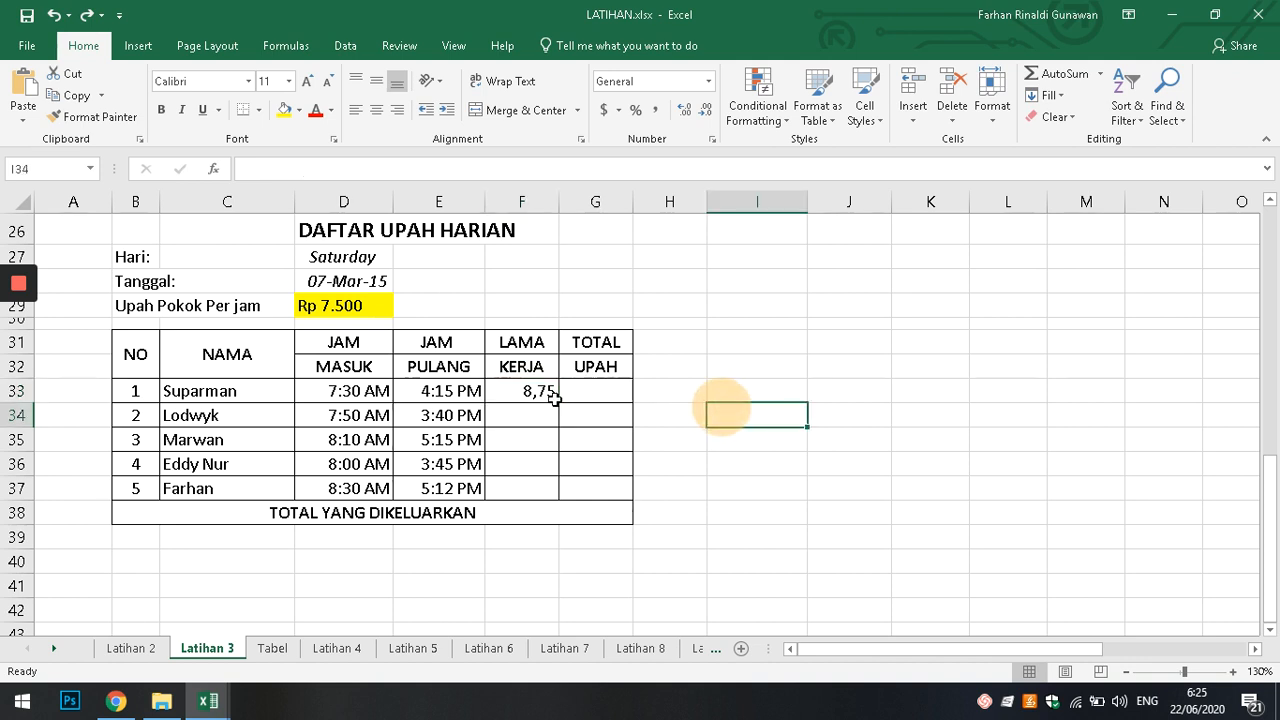
Replace the LAMA KERJA entry in F33 with =E33-D33 and widen column F slightly.
click(525, 393)
key(Delete)
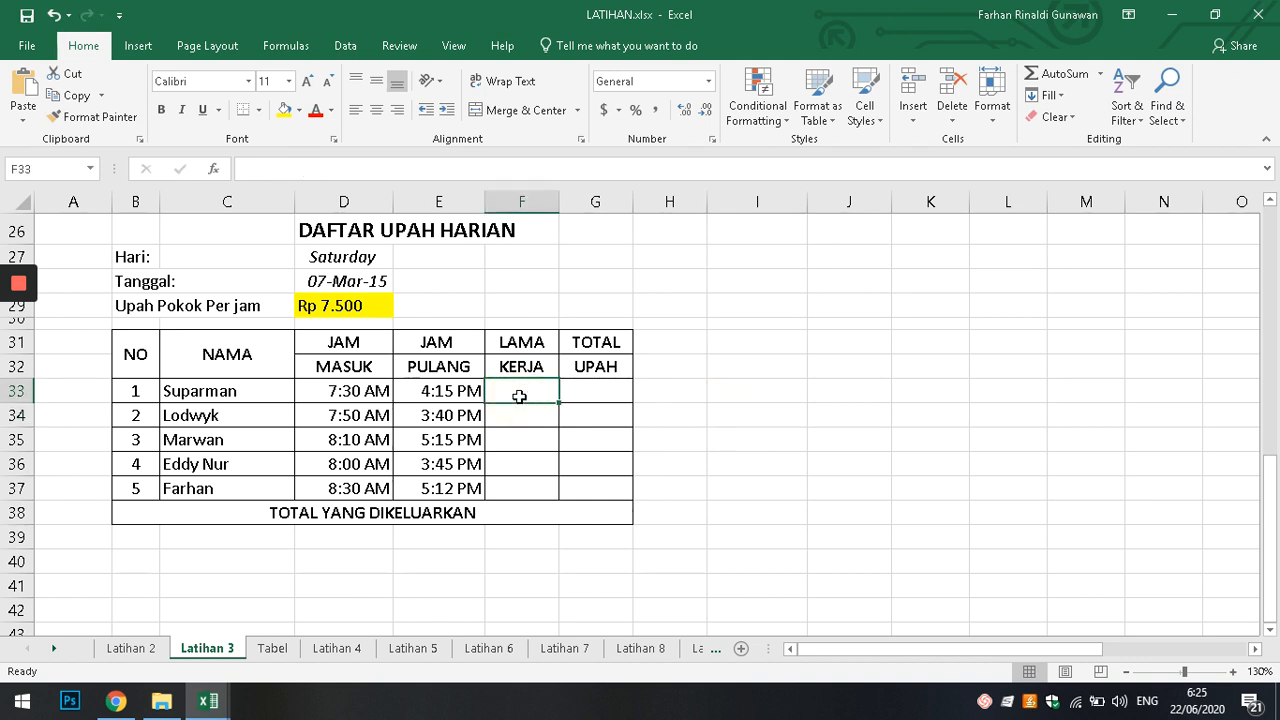
text(=)
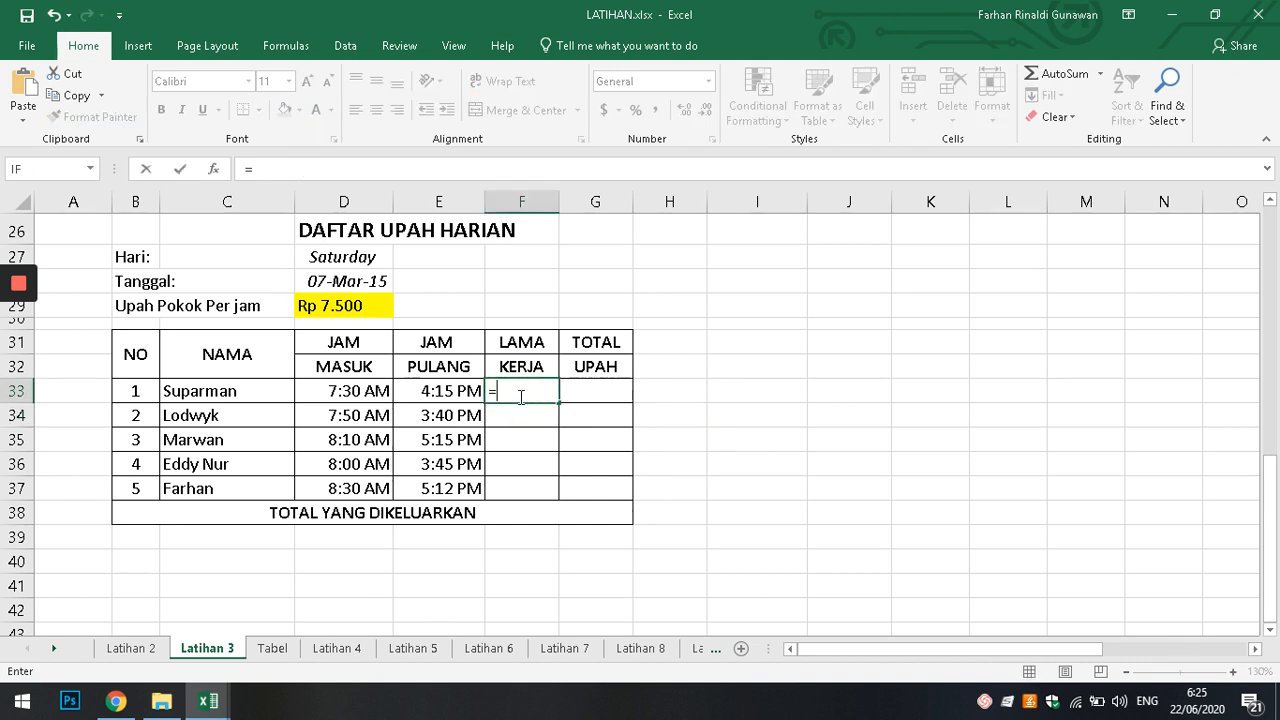
key(Left)
text(-)
key(Left)
key(Left)
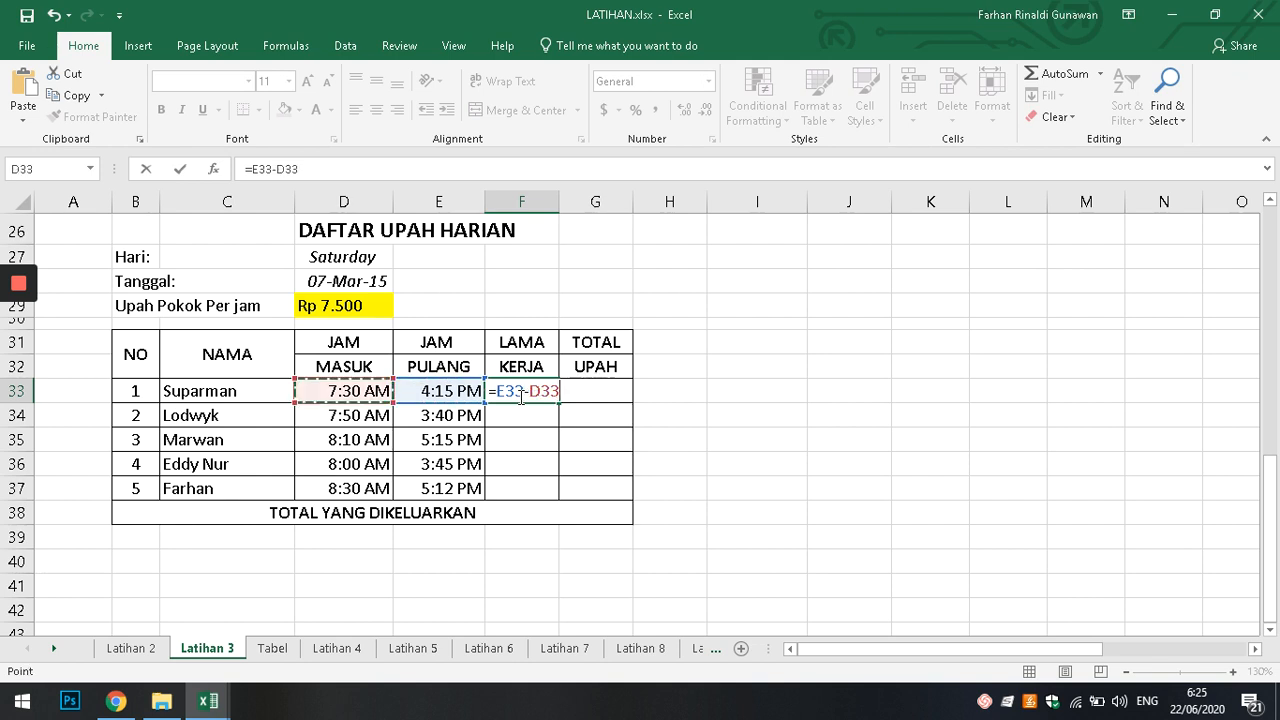
key(ctrl+Return)
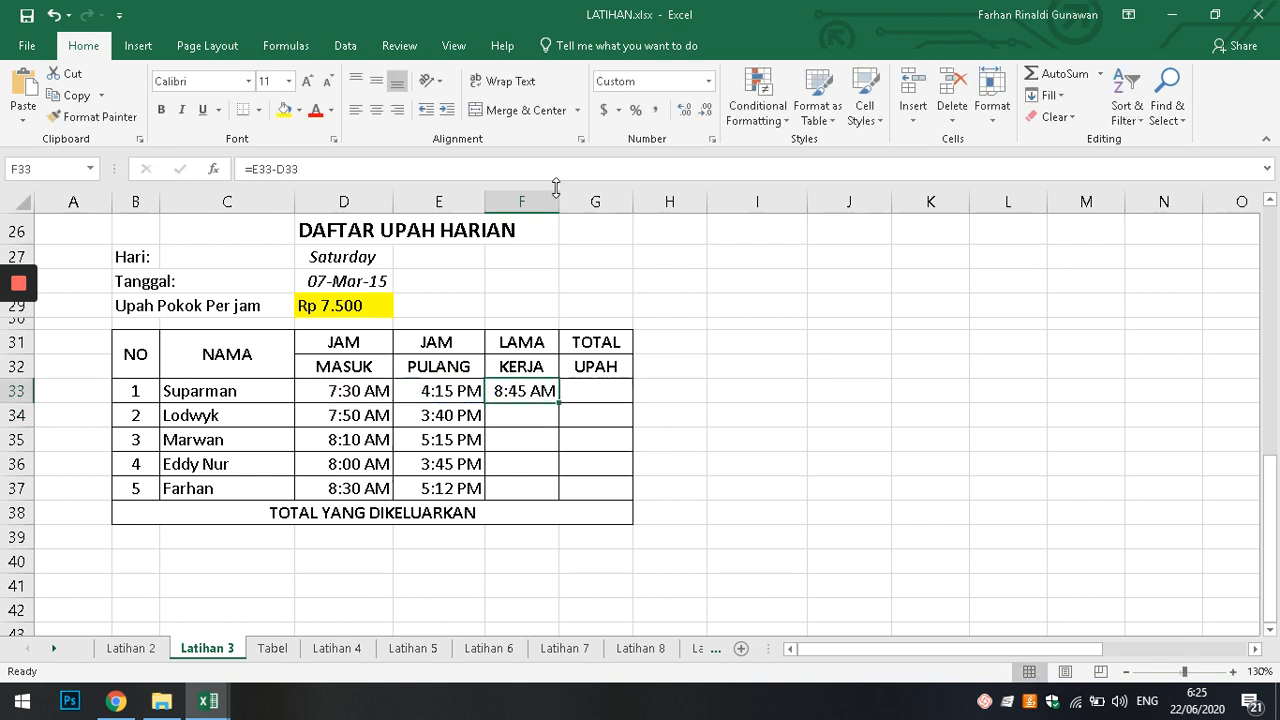
drag(559, 202, 569, 202)
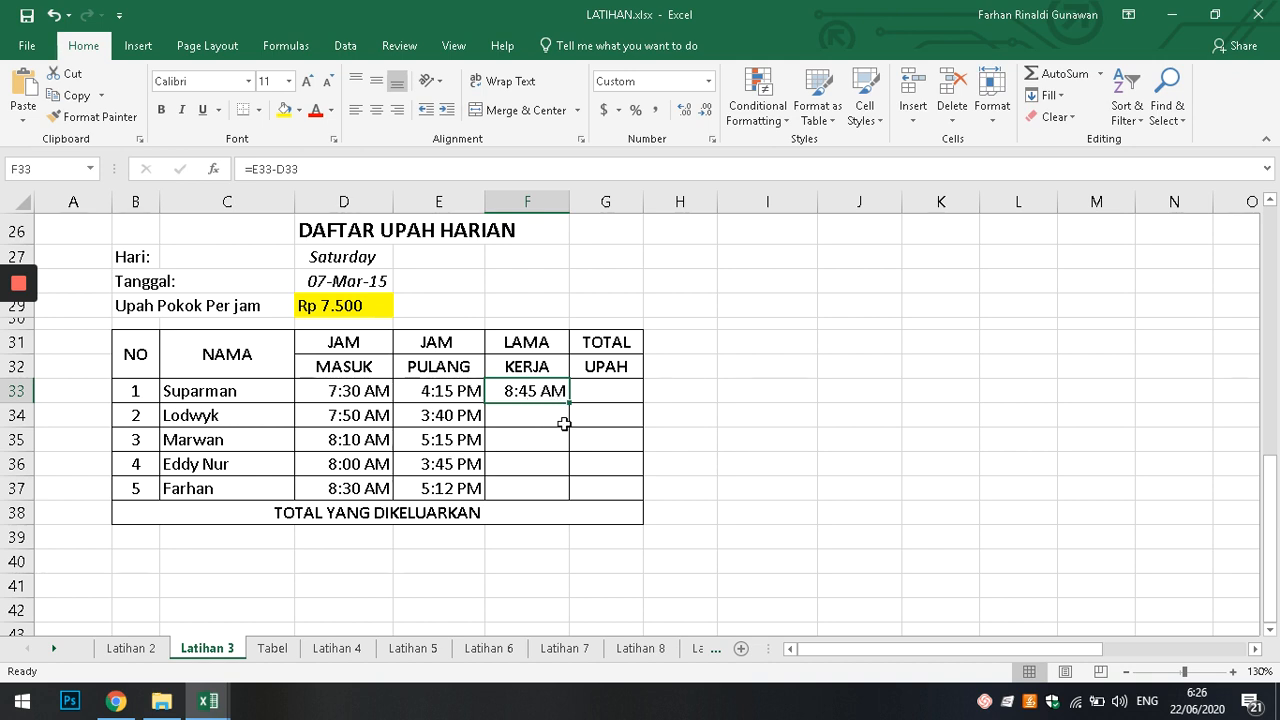
Convert the LAMA KERJA formula in F33 to hours as =(E33-D33)*24.
click(694, 417)
click(532, 388)
key(F2)
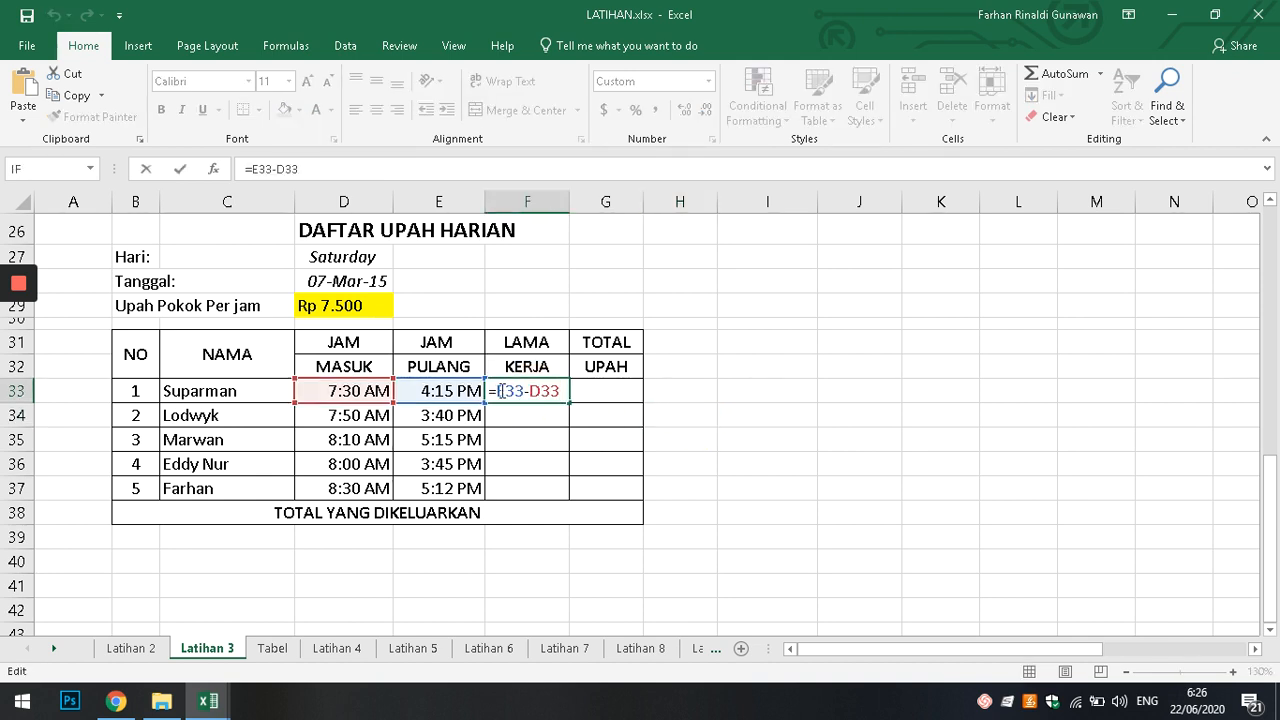
click(497, 388)
text(()
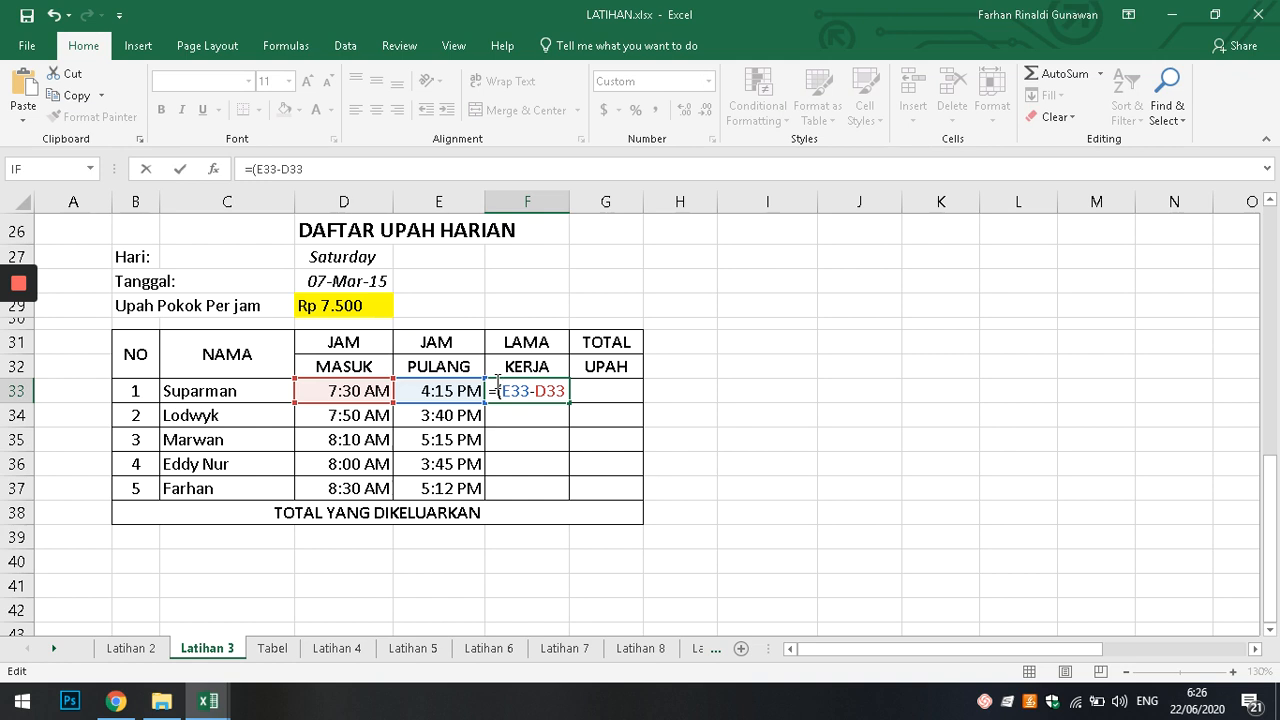
key(End)
text()*24)
key(Return)
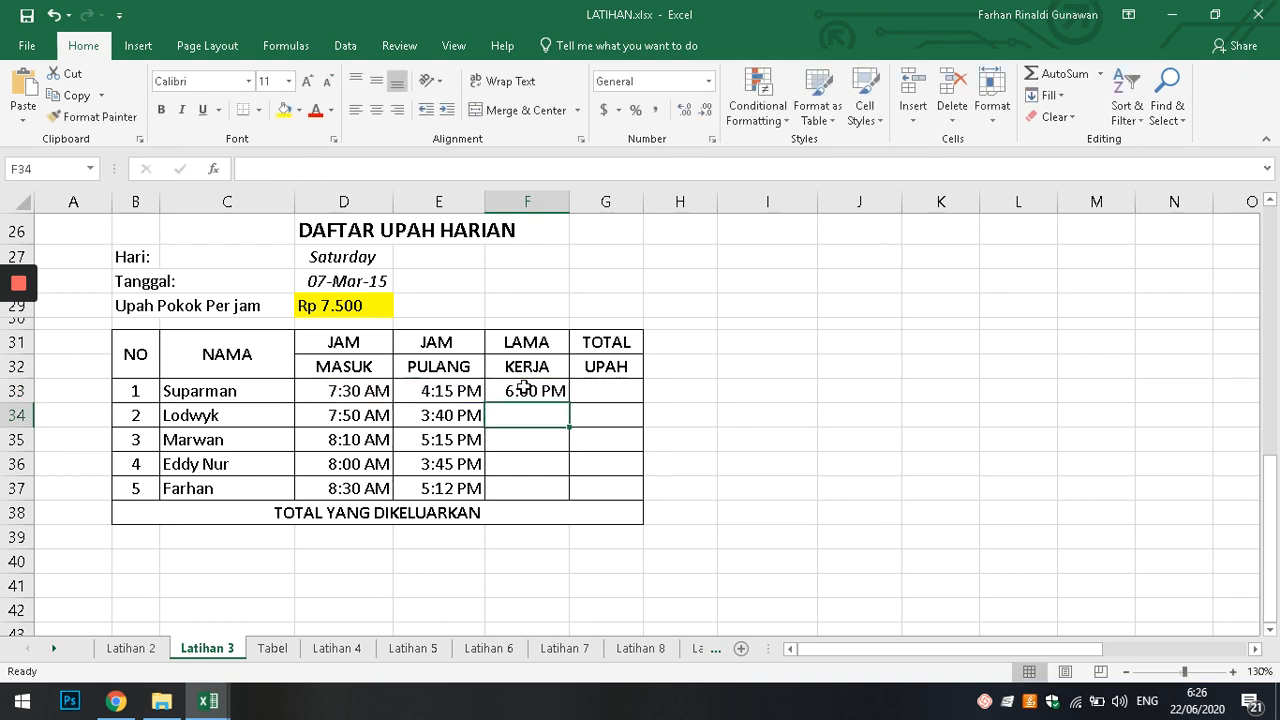
Format F33 as Number with two decimal places.
click(524, 388)
click(708, 81)
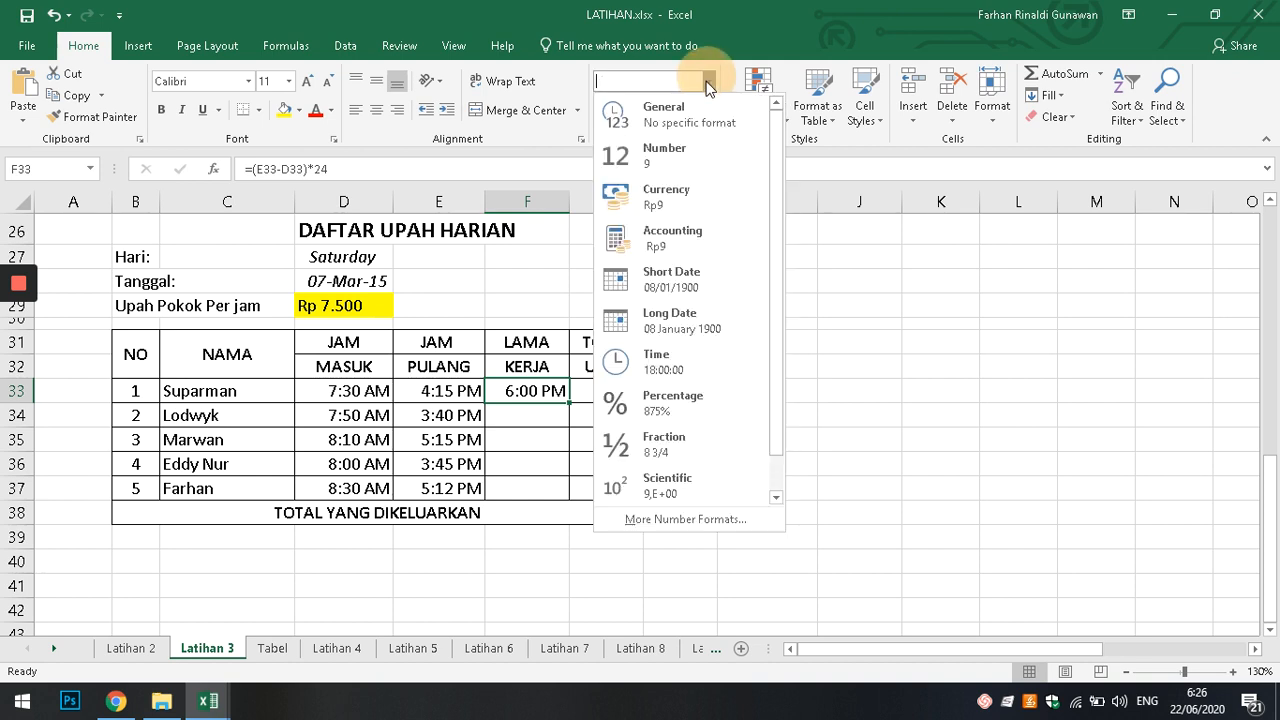
click(681, 158)
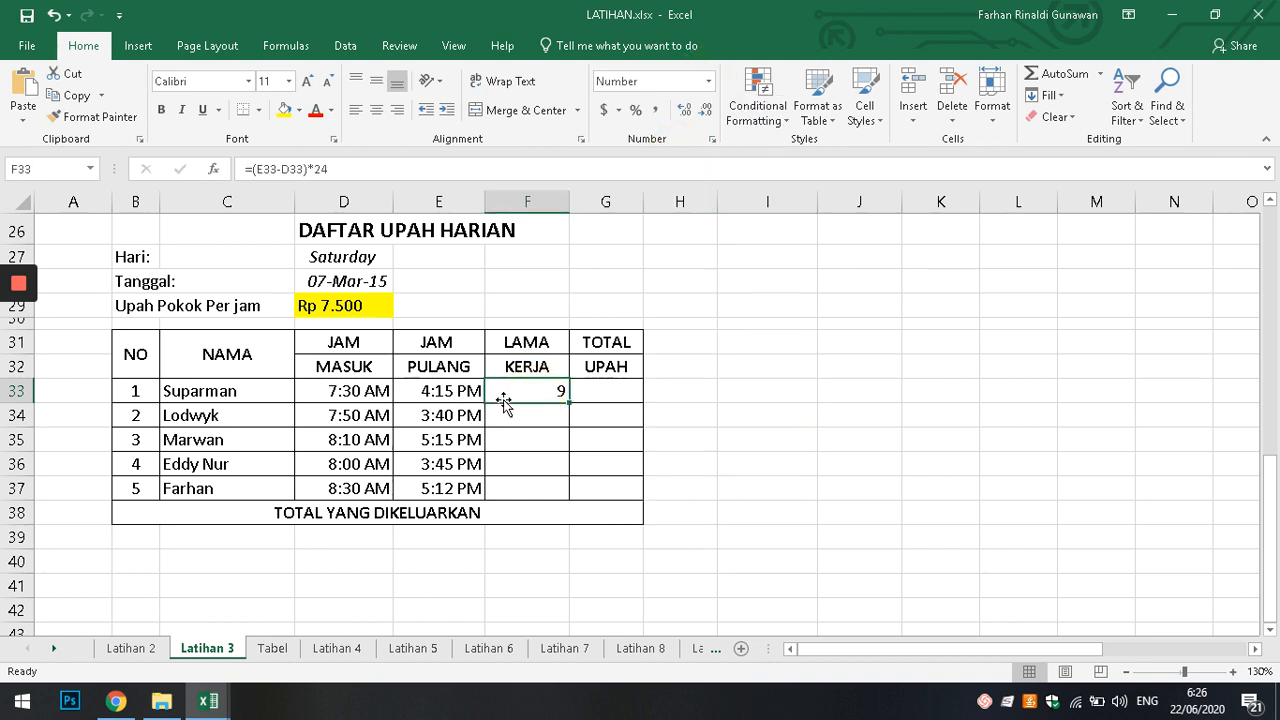
click(681, 119)
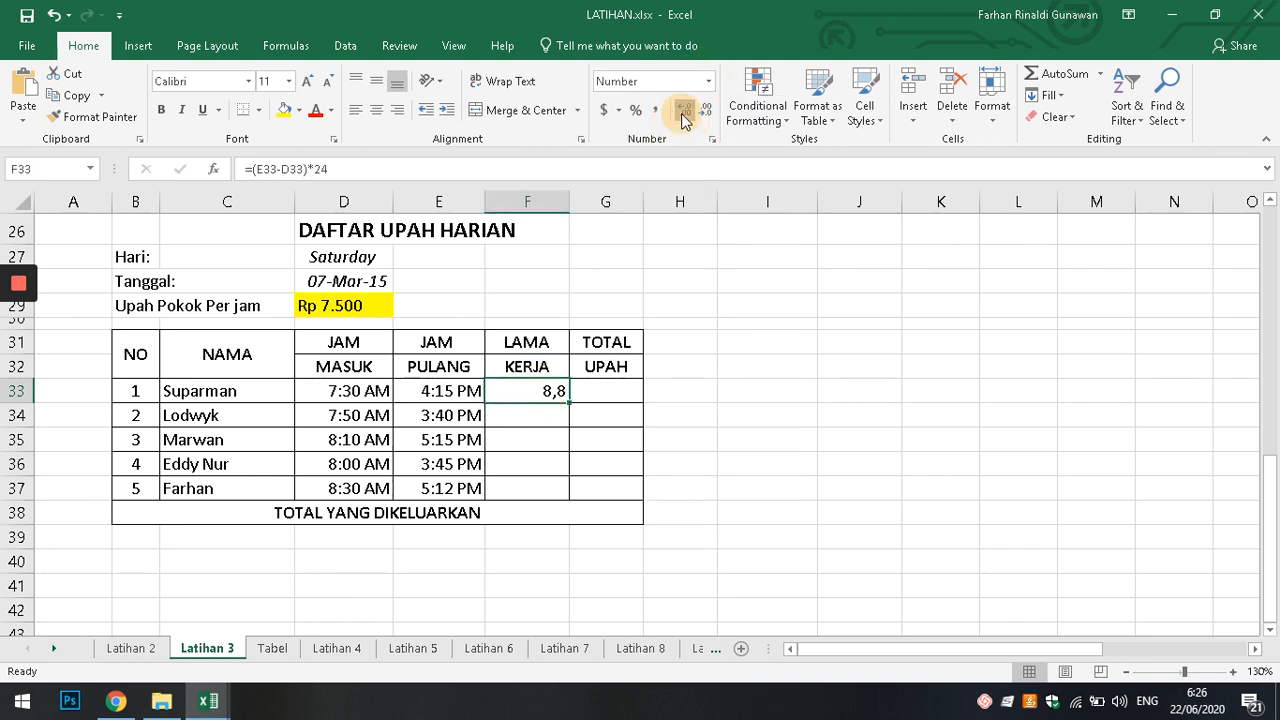
click(681, 119)
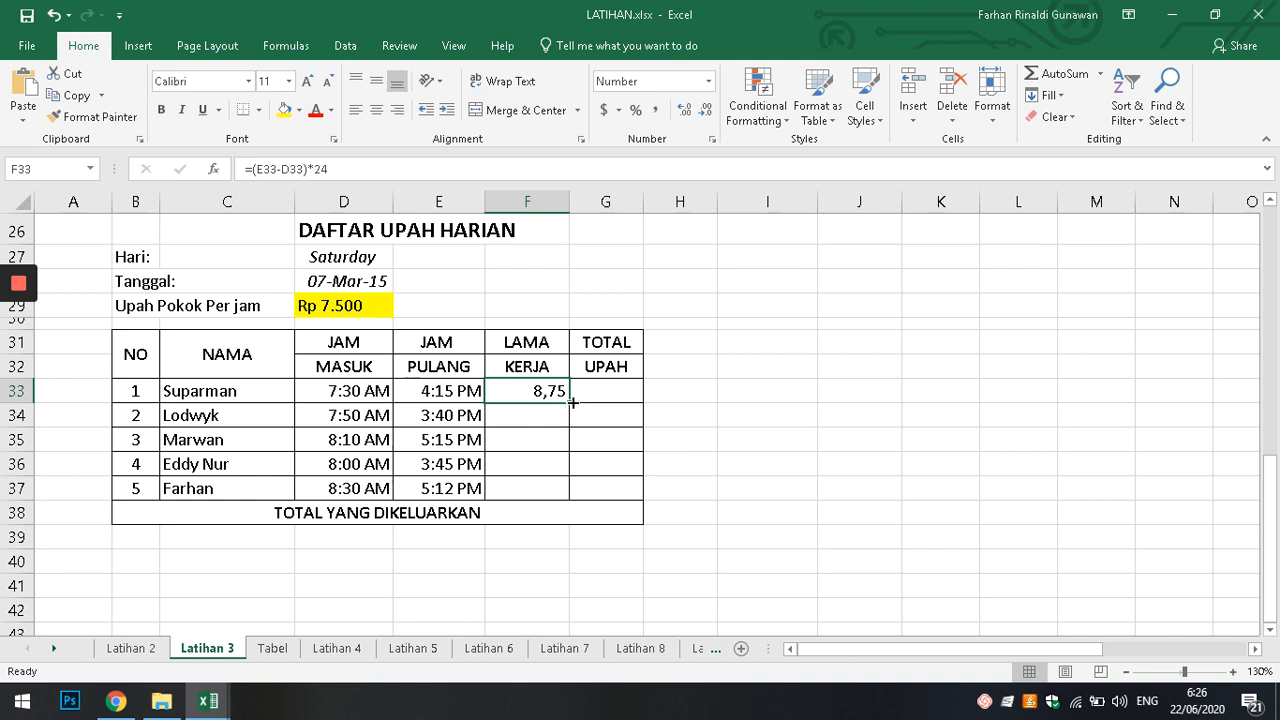
Fill the LAMA KERJA formula from F33 down through F37 and check the copied formulas.
drag(570, 404, 565, 496)
click(766, 488)
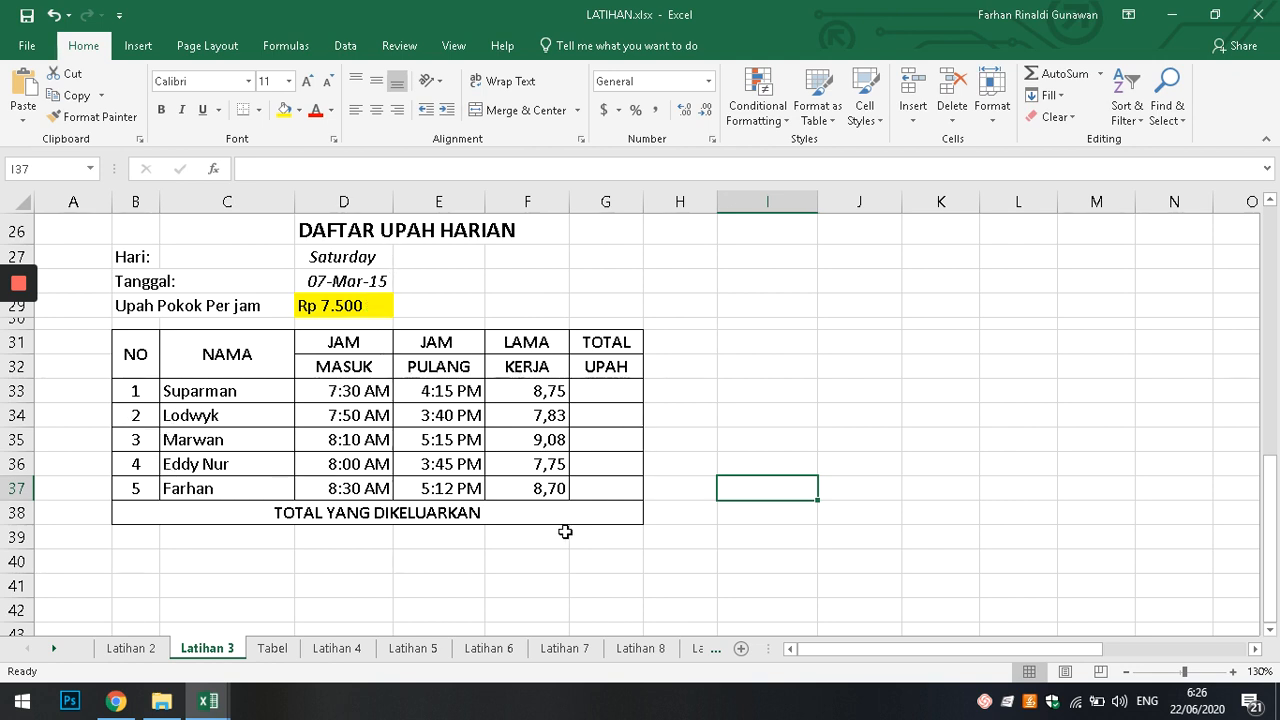
click(524, 489)
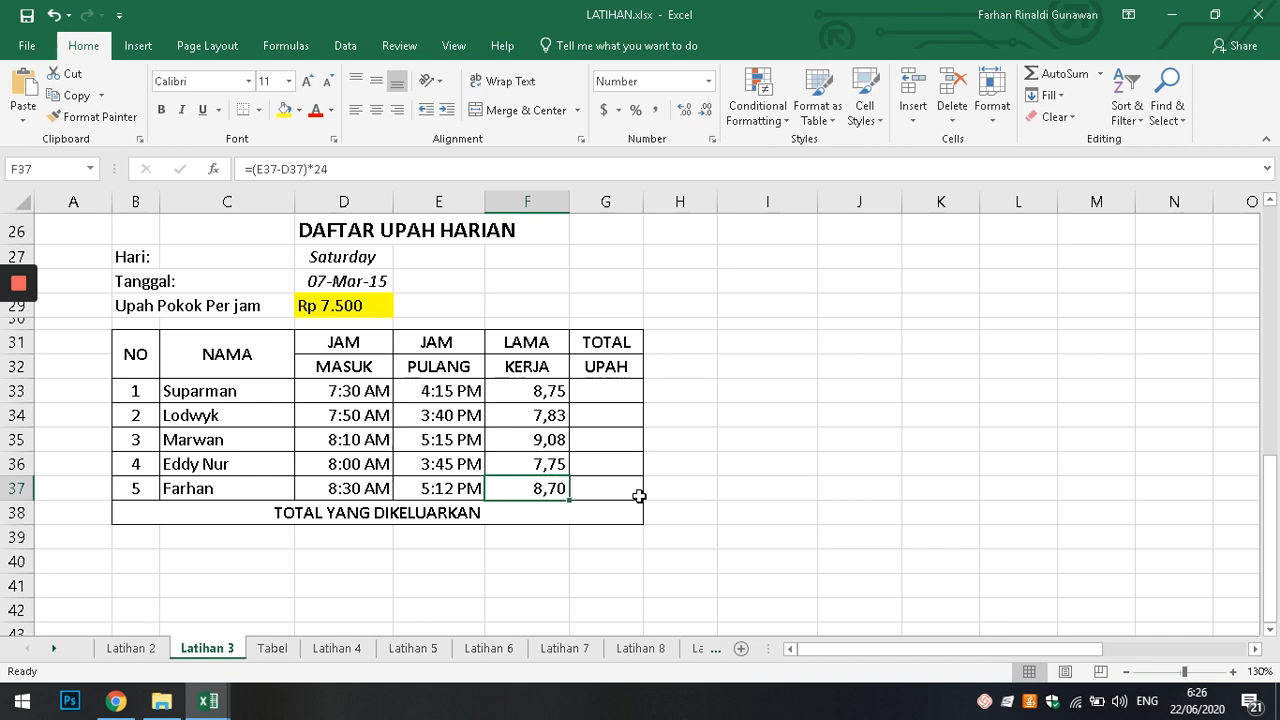
click(517, 560)
click(550, 466)
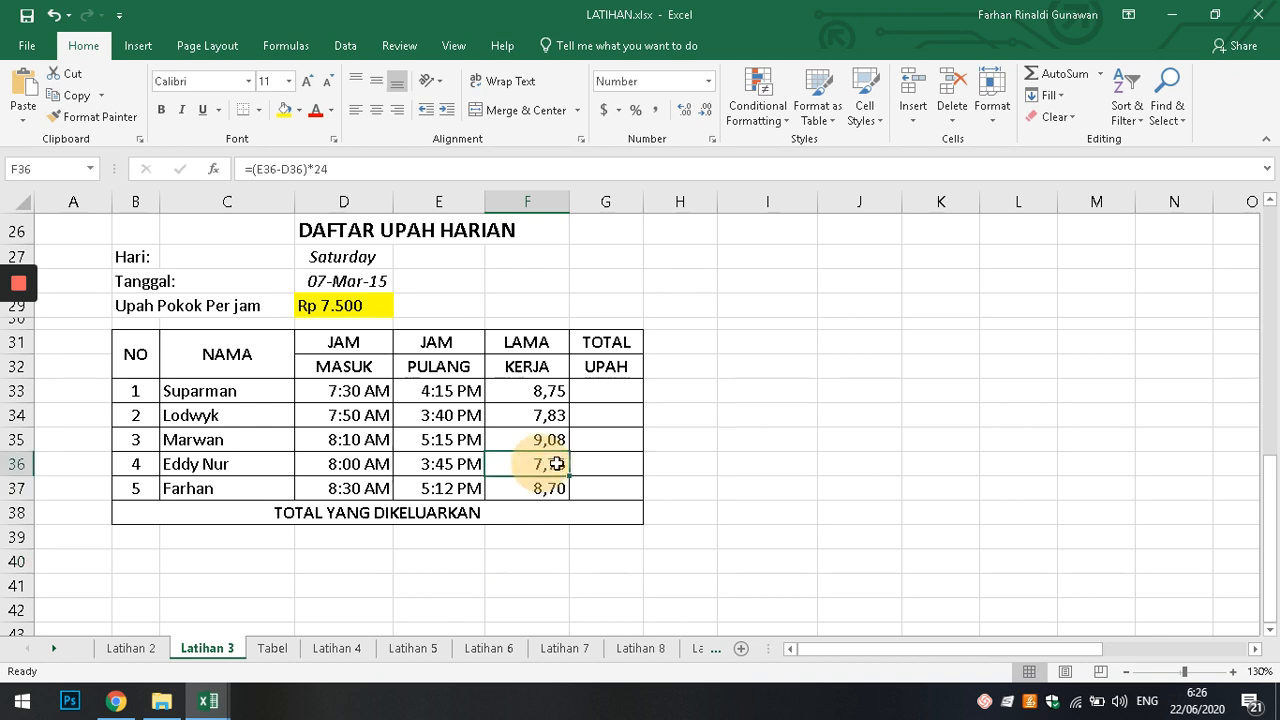
Calculate the first TOTAL UPAH in G33 with =F33*D29.
click(605, 393)
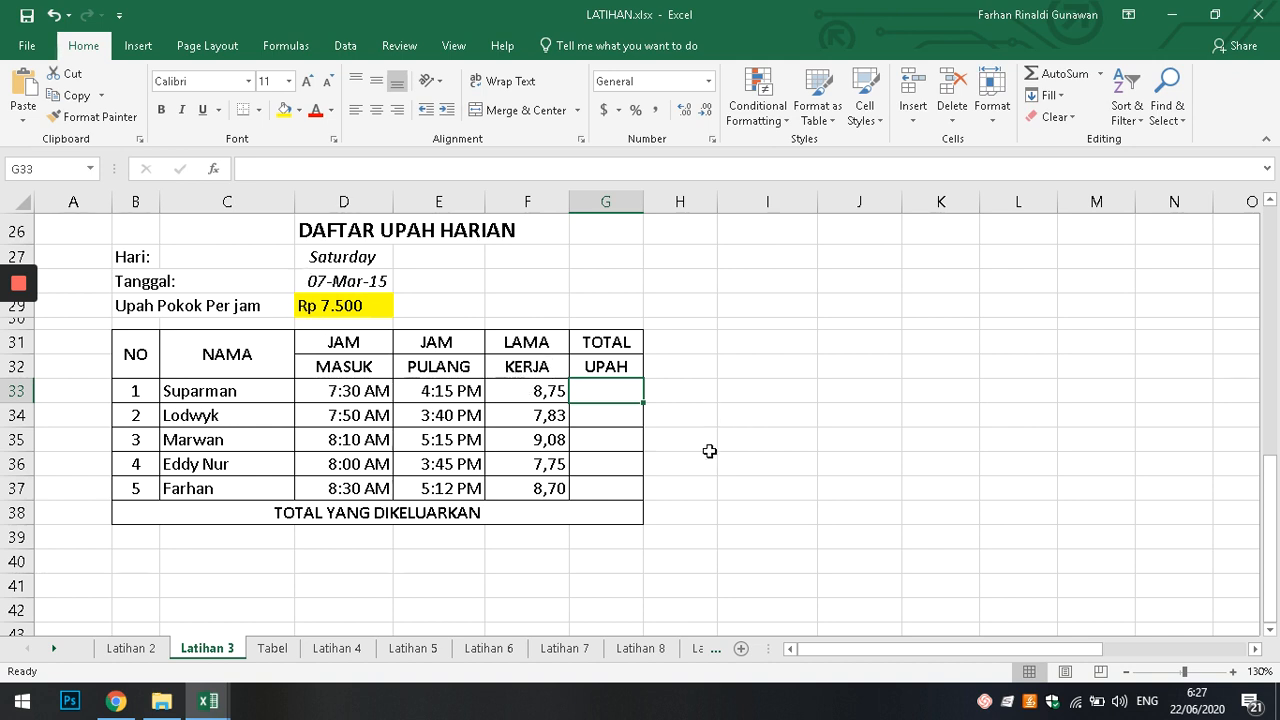
text(=)
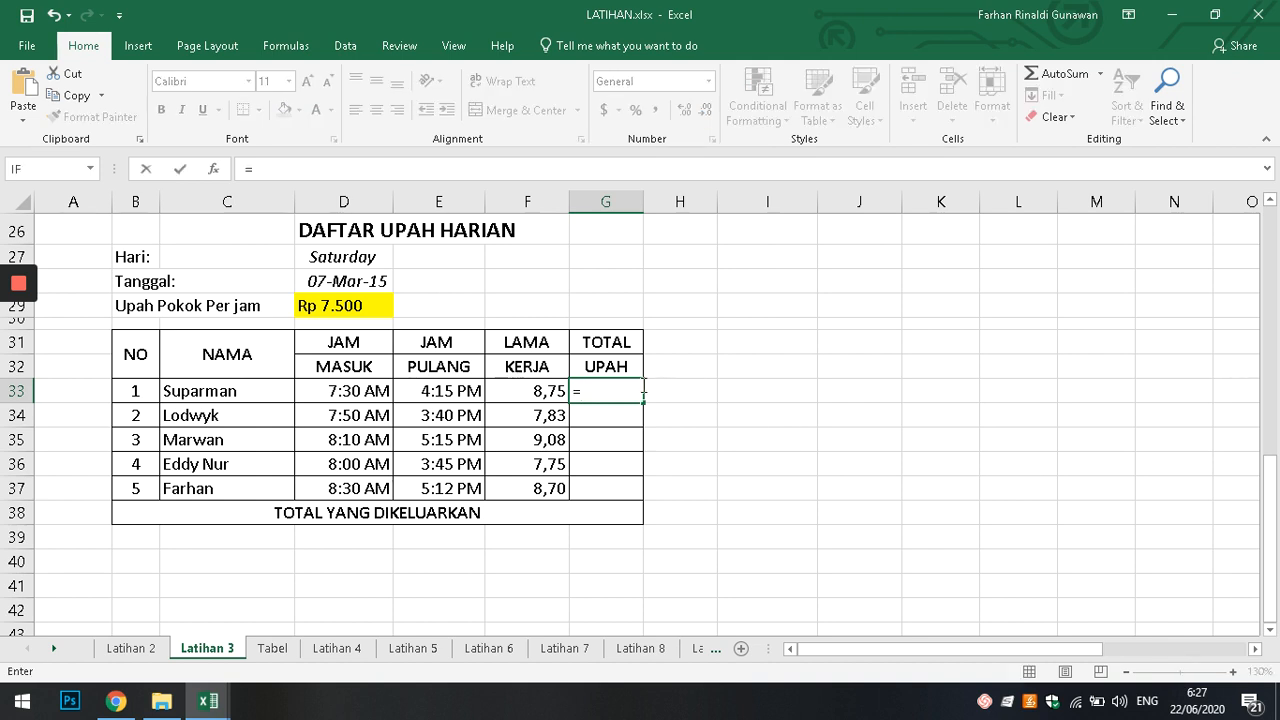
click(543, 389)
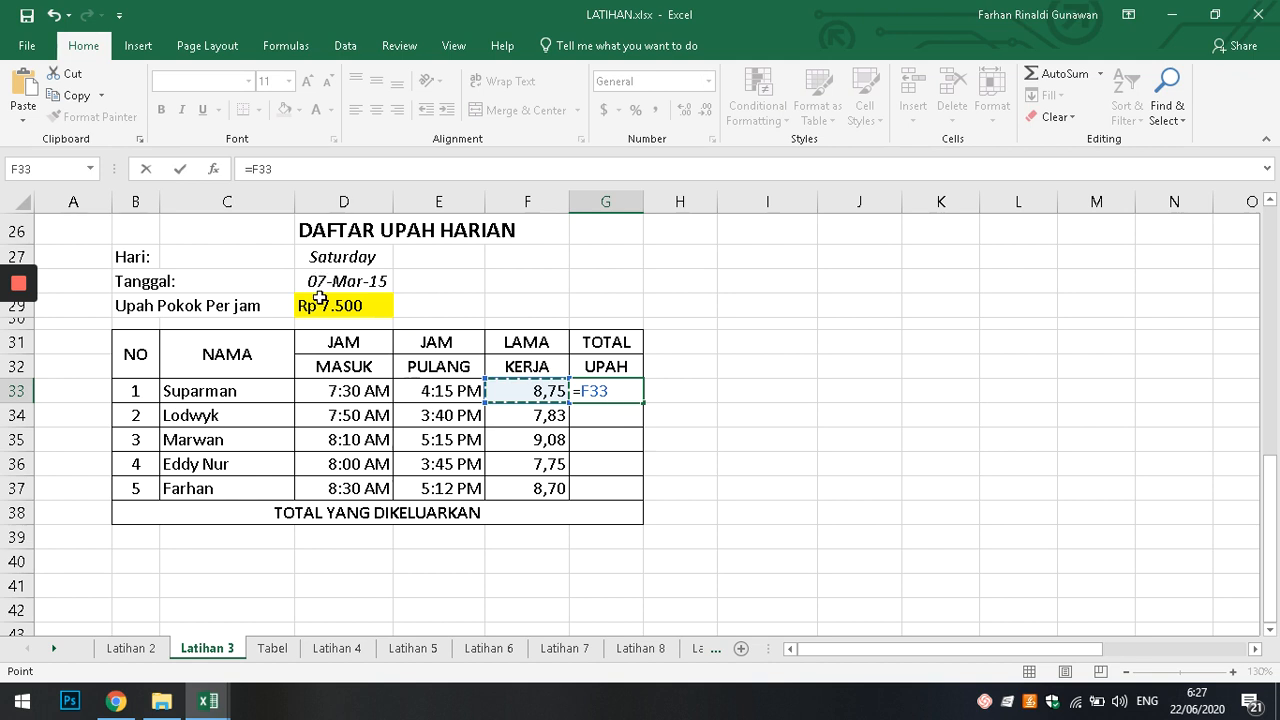
text(*)
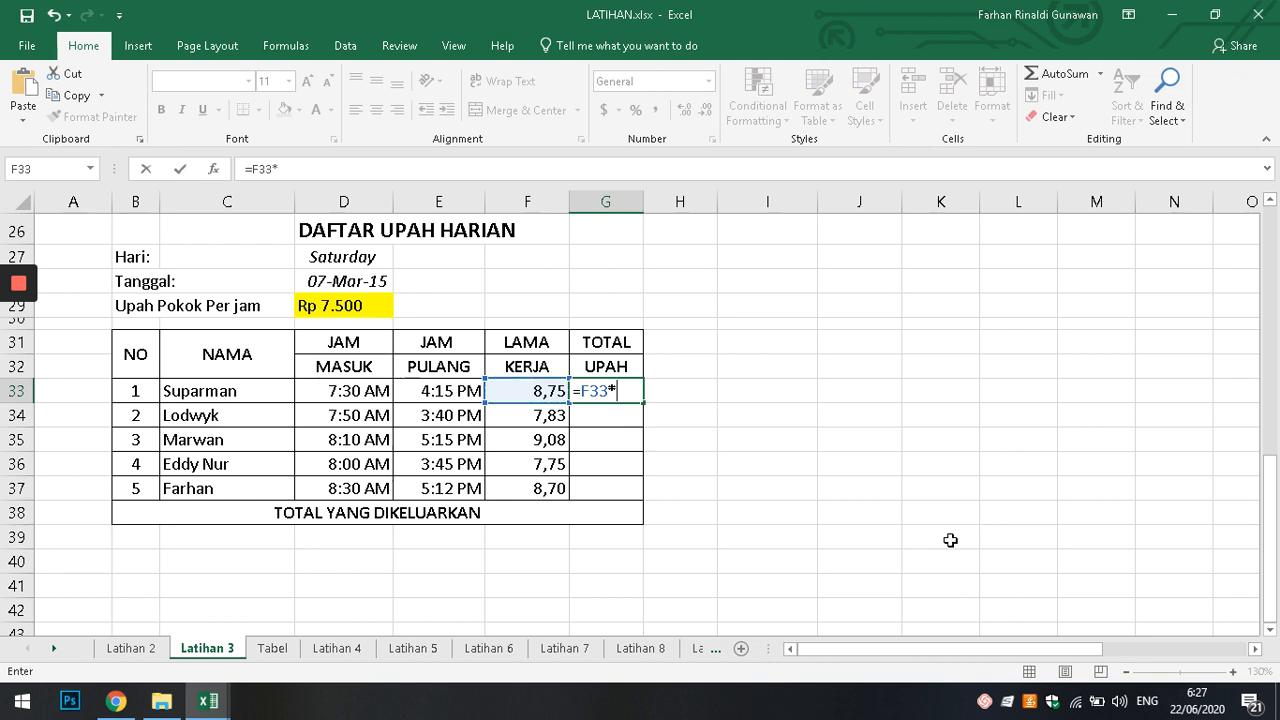
click(362, 305)
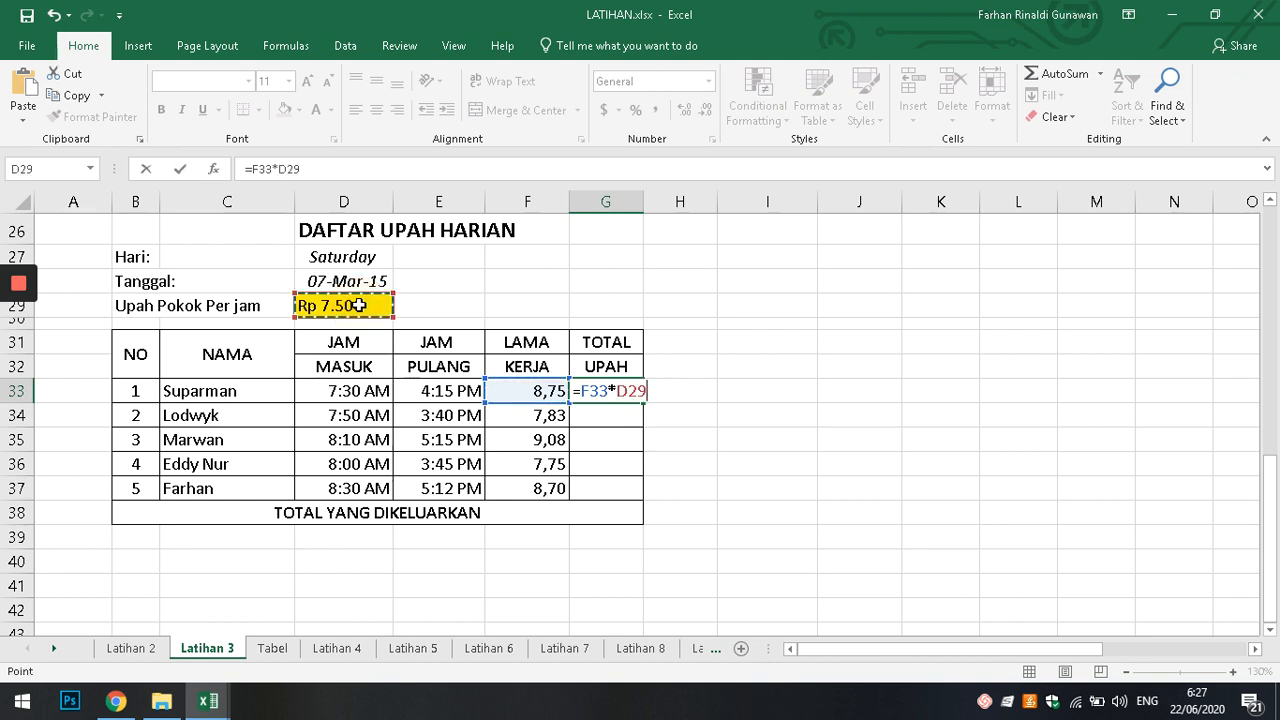
key(Return)
Apply comma style to G33 and fill it down through G37.
click(618, 392)
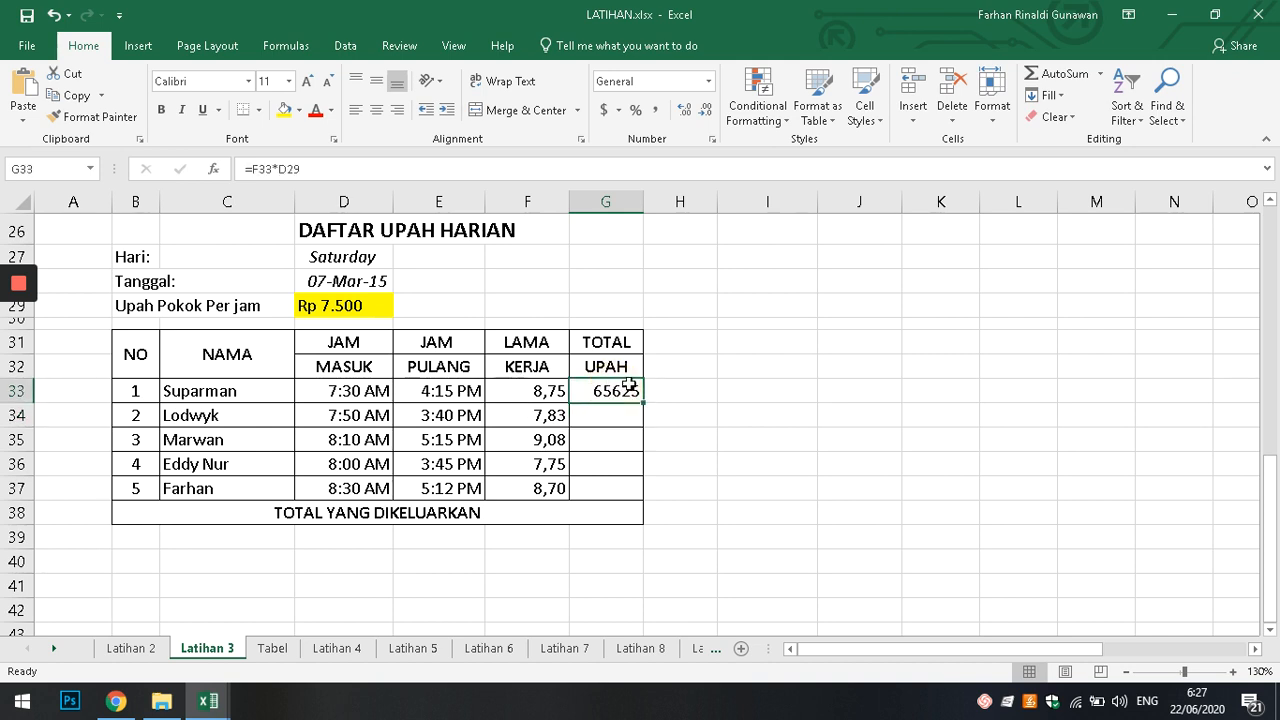
click(655, 110)
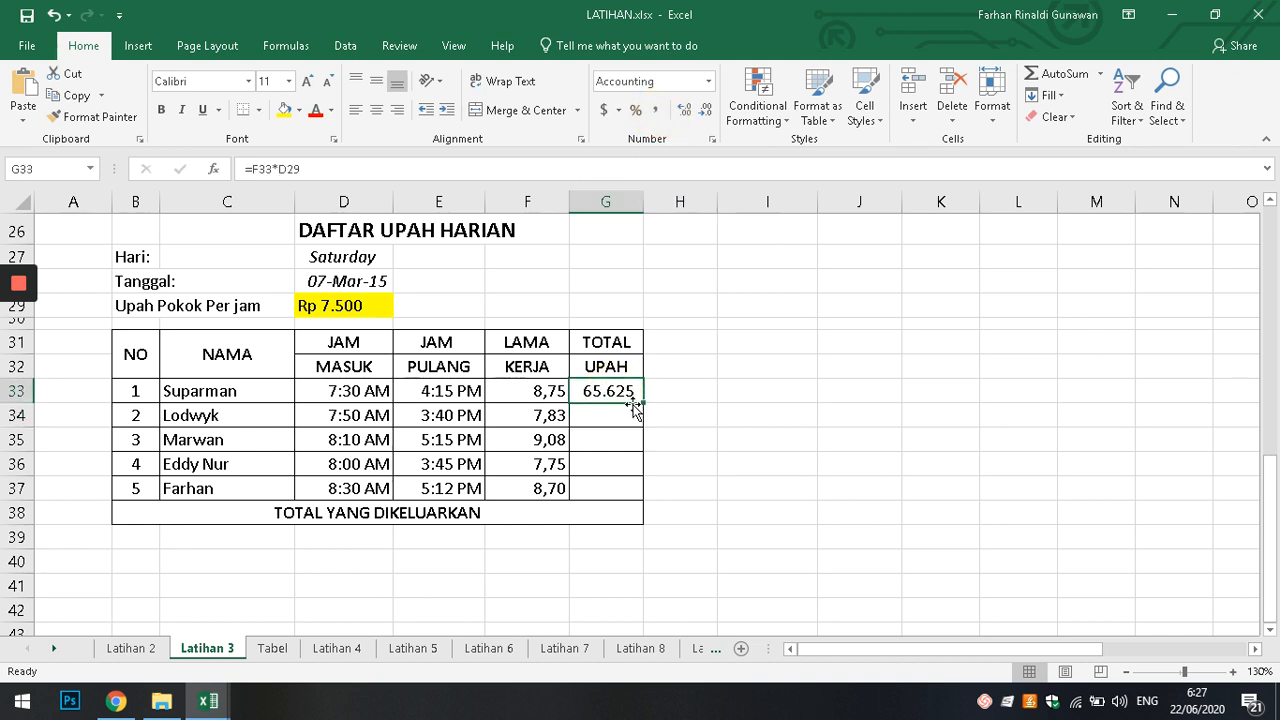
drag(643, 402, 624, 488)
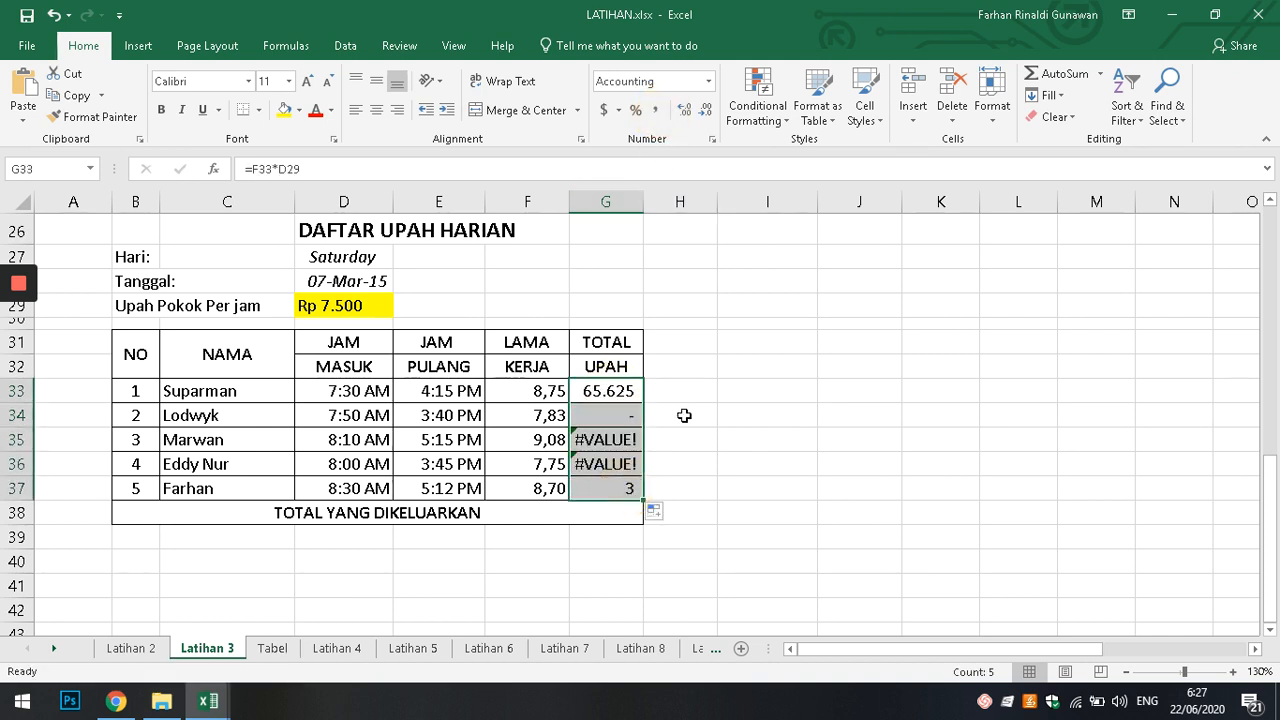
Lock the wage row in G33 as =F33*D$29 and refill TOTAL UPAH down through G37.
click(614, 391)
double_click(616, 391)
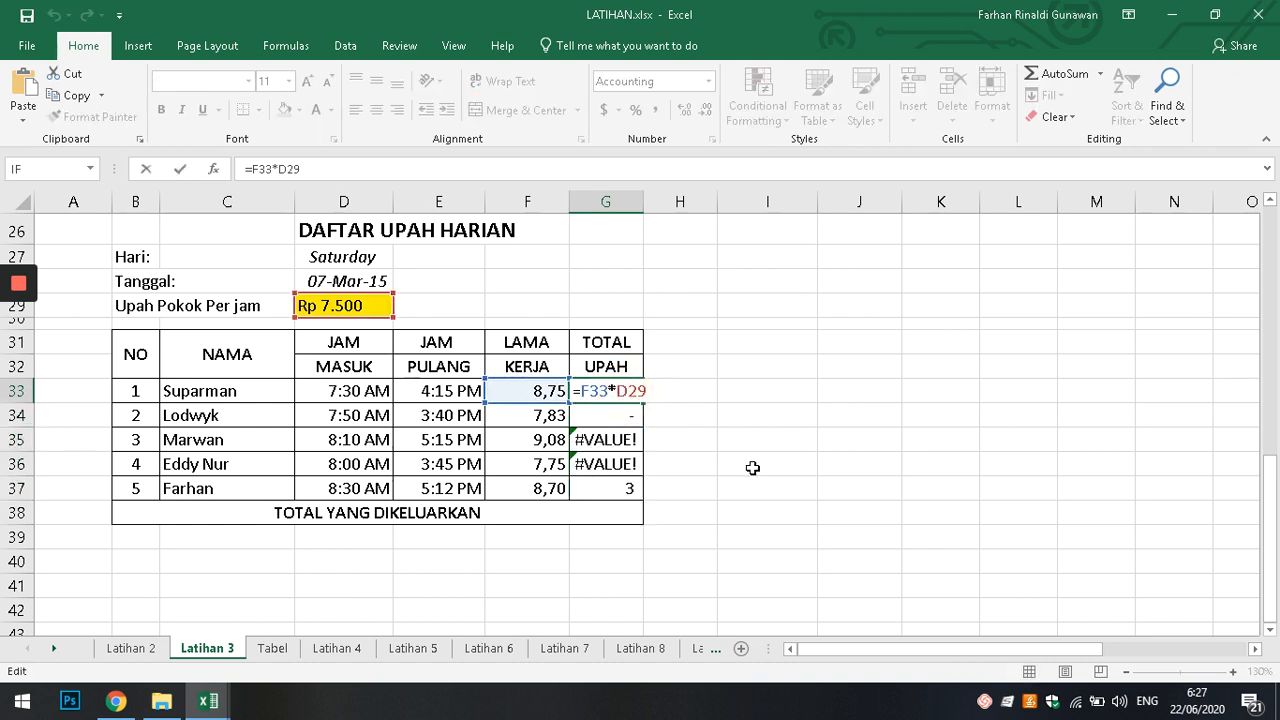
text($)
key(Return)
click(610, 393)
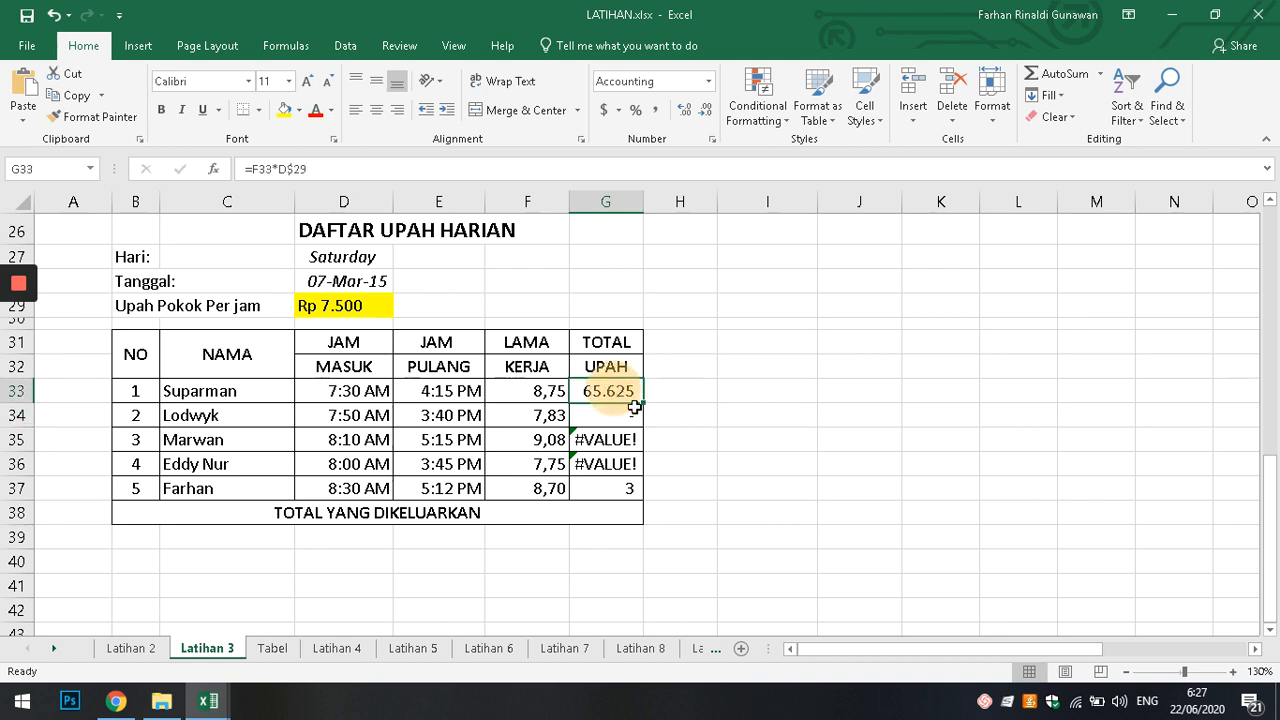
drag(634, 407, 648, 490)
click(822, 465)
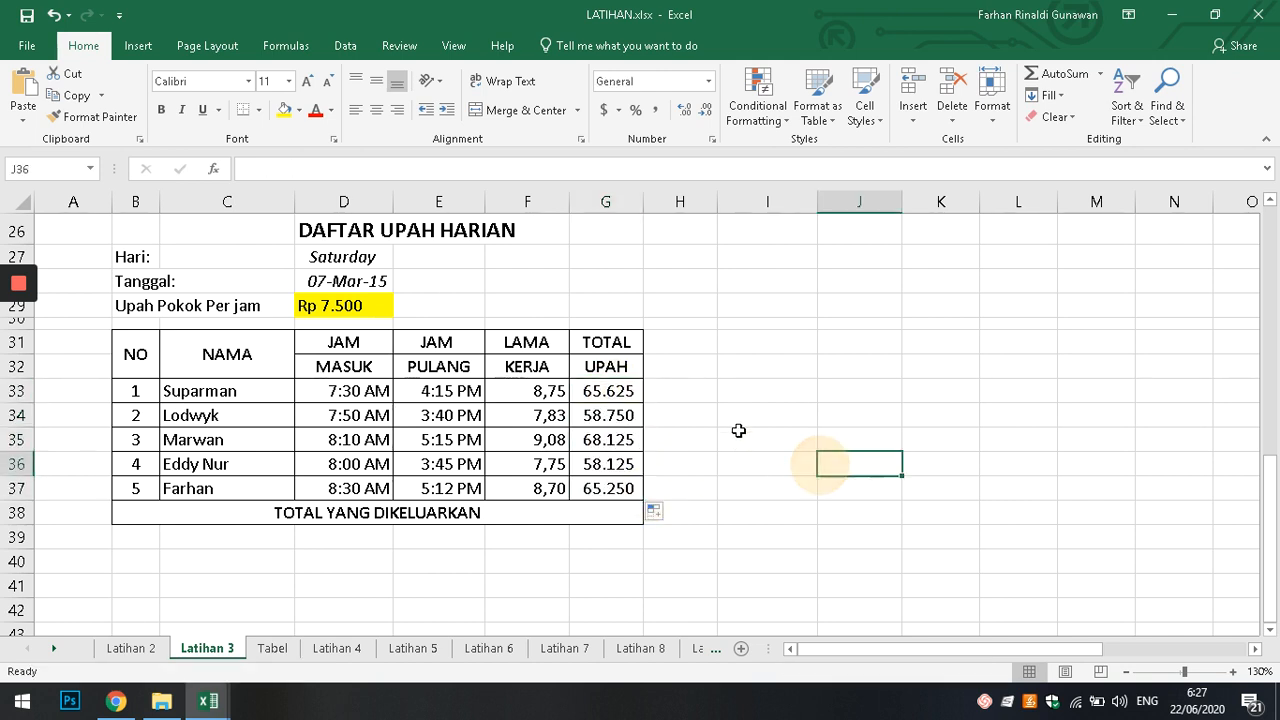
Enter the plain time difference =E33-D33 in I33, outside the table.
click(750, 392)
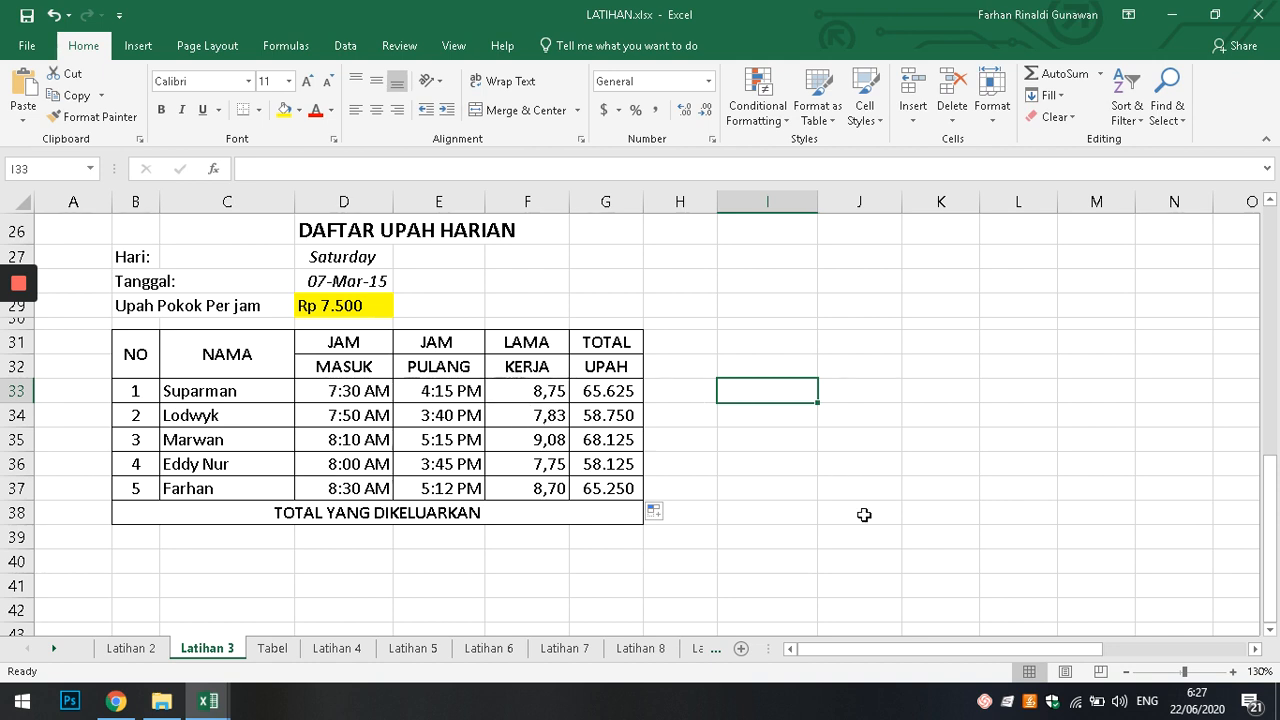
text(=)
click(440, 388)
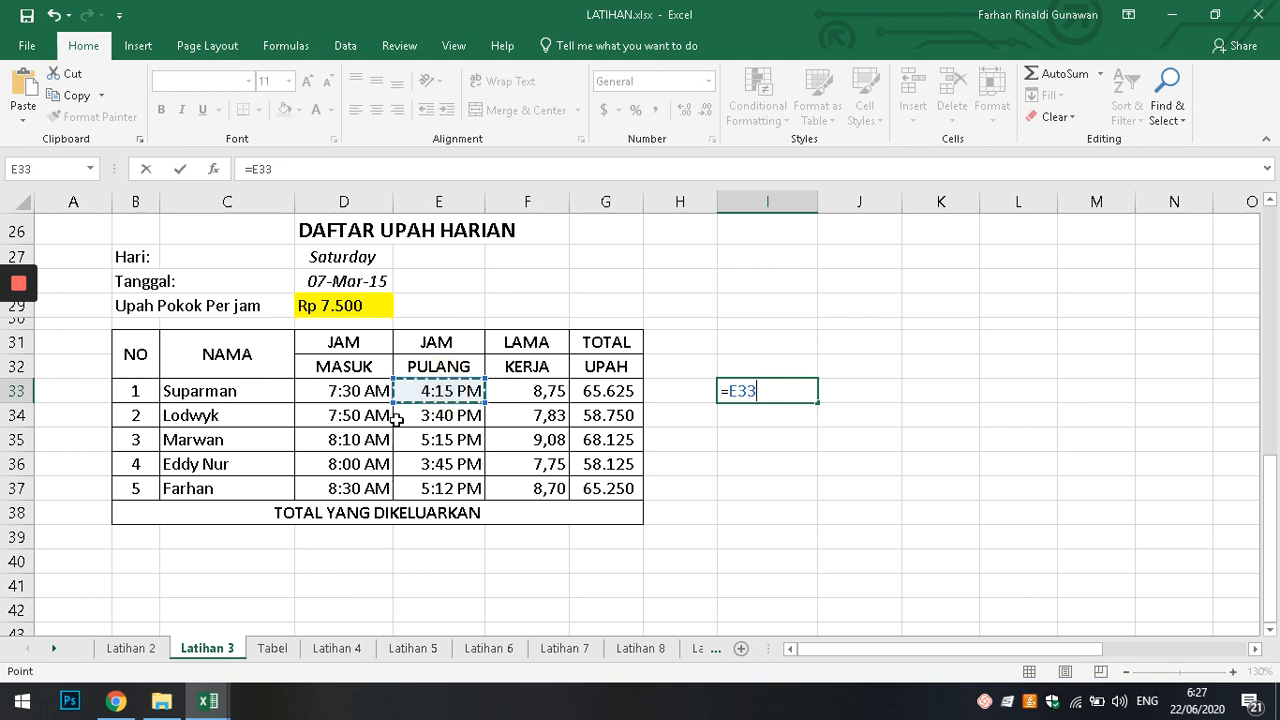
text(-)
click(344, 392)
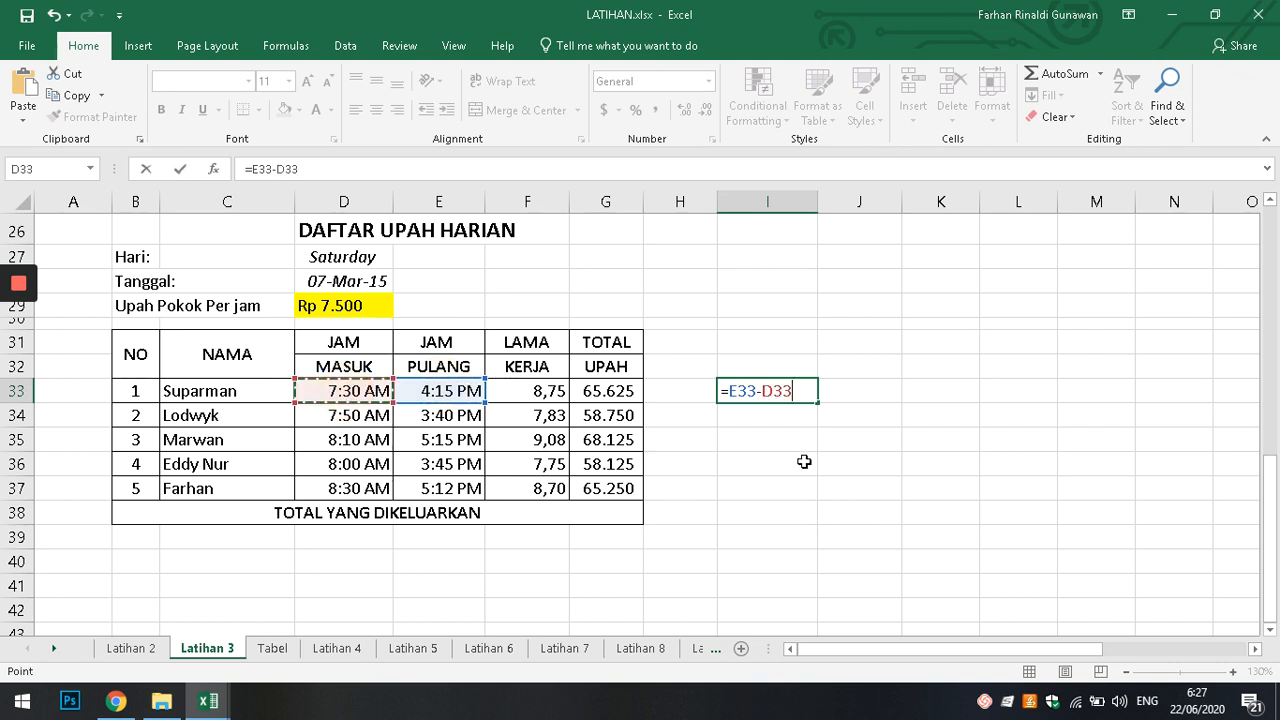
key(Return)
key(Up)
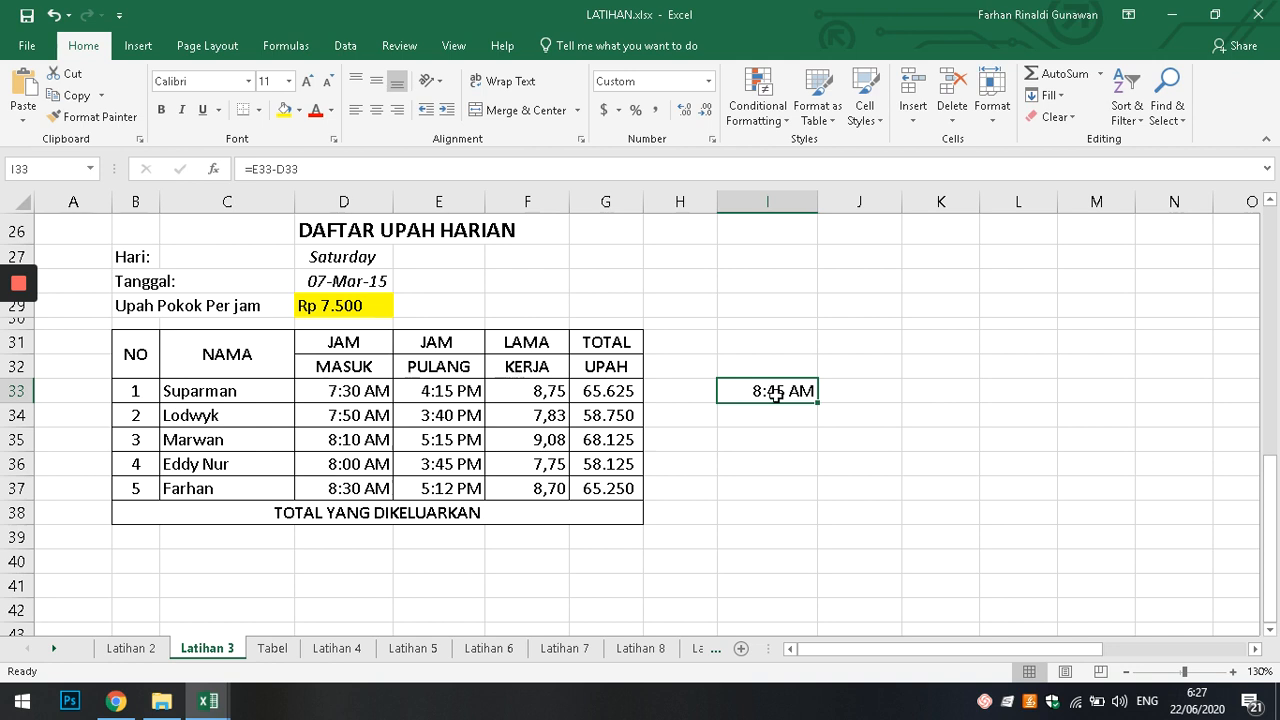
Enter =D29 in J33 to reference the hourly base wage.
click(855, 391)
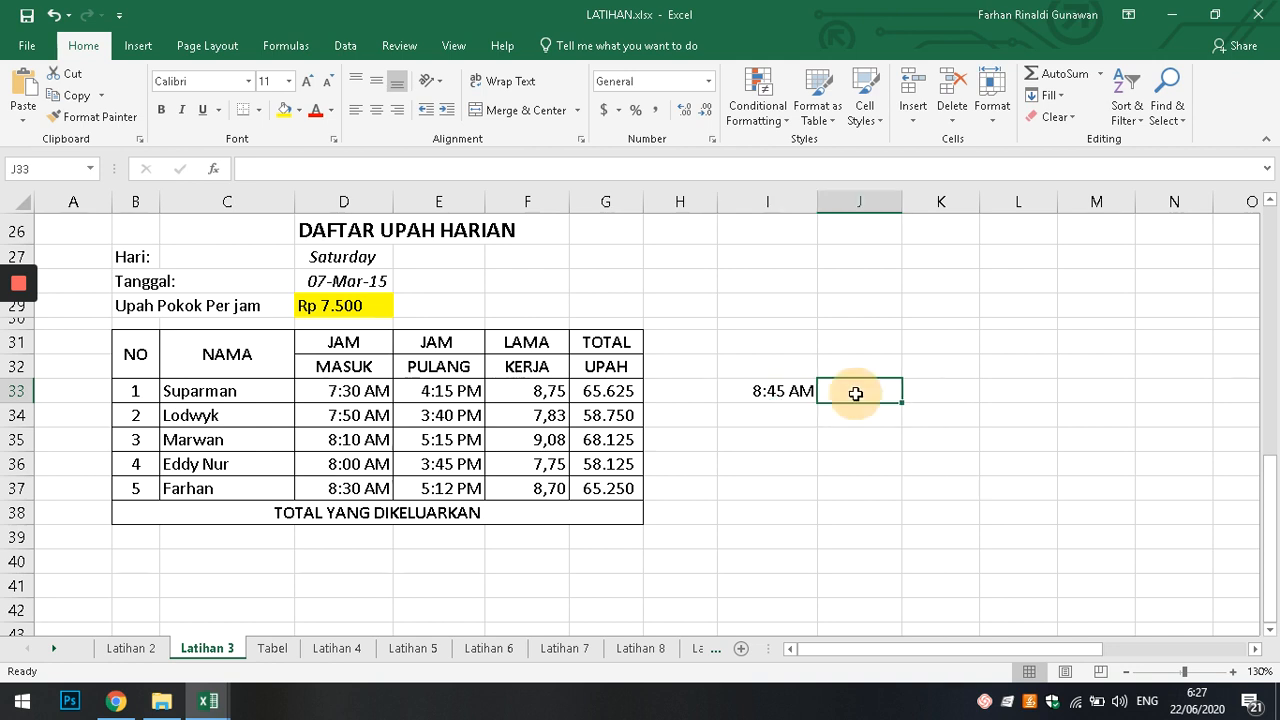
text(=)
key(Left)
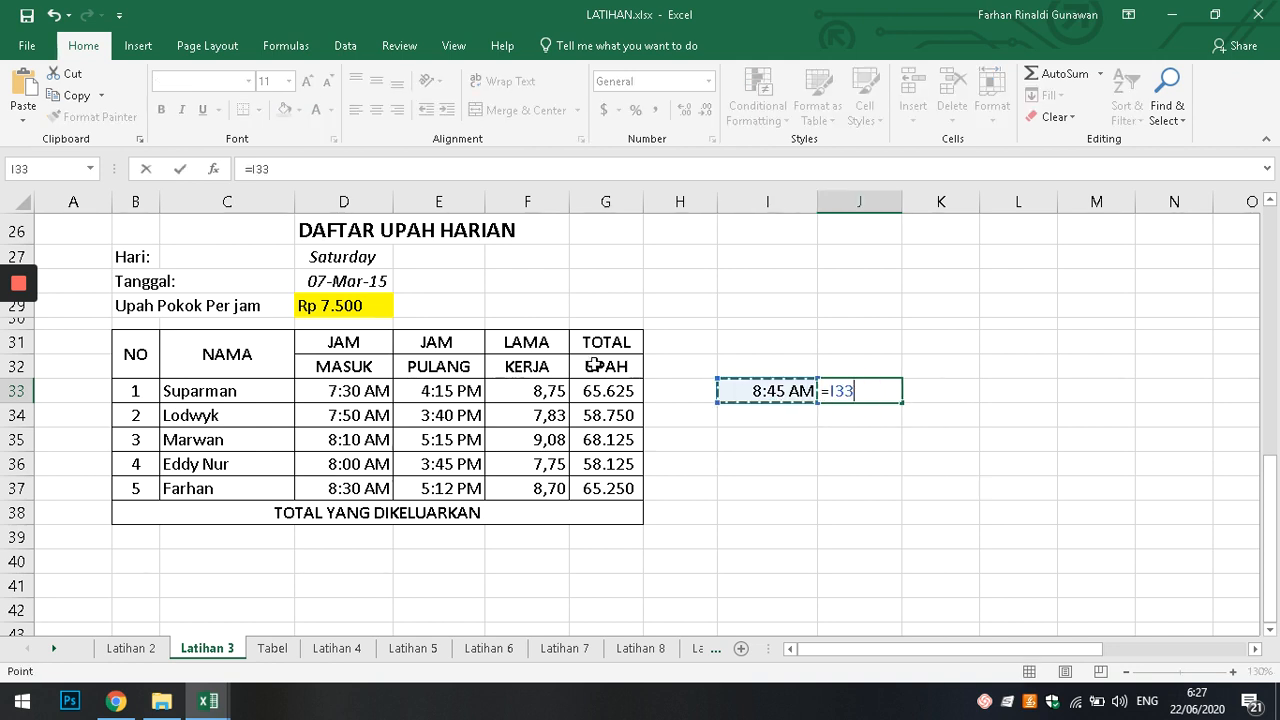
click(338, 305)
key(Return)
key(Up)
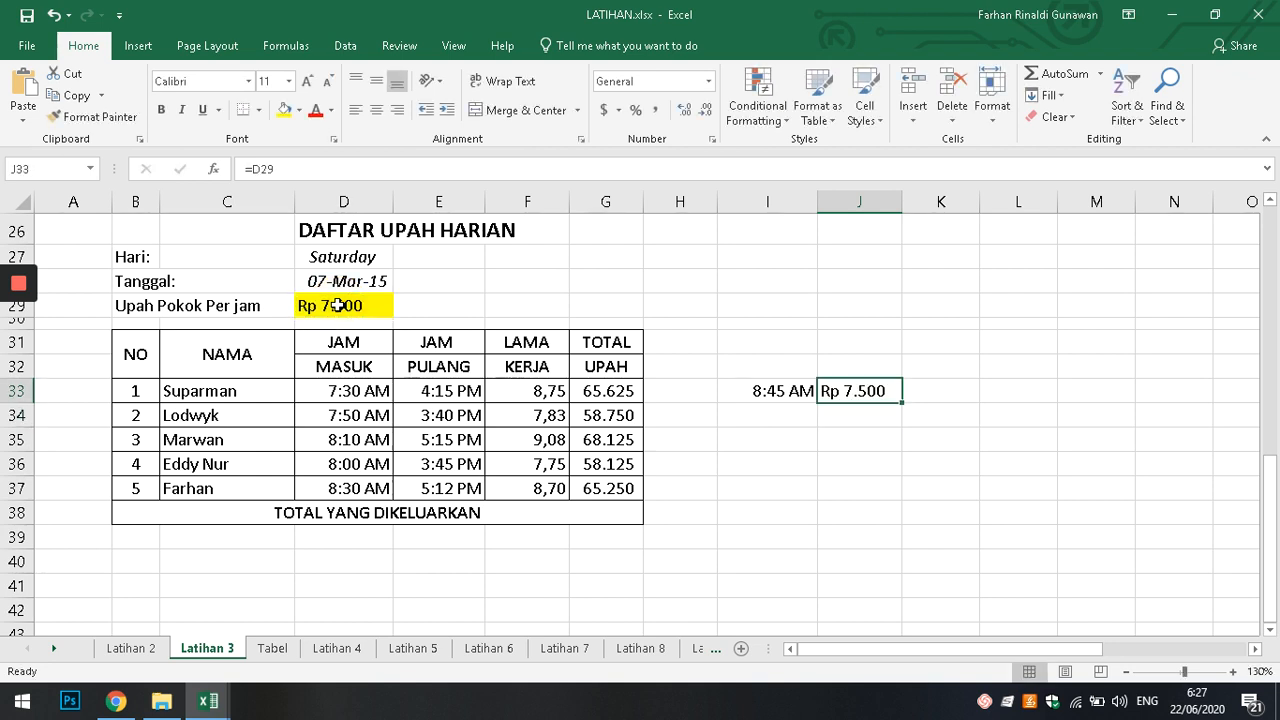
Extend the formula in J33 to =D29*I33 and format that cell with comma style.
click(770, 394)
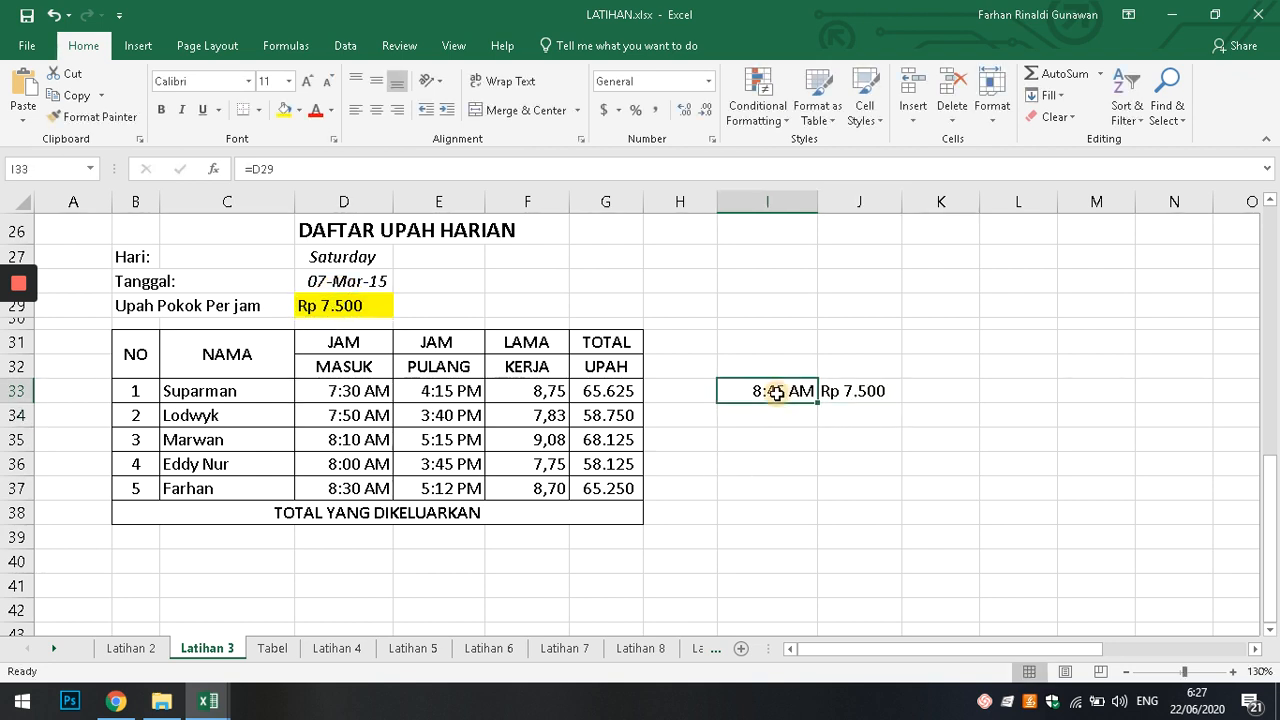
click(845, 398)
key(F2)
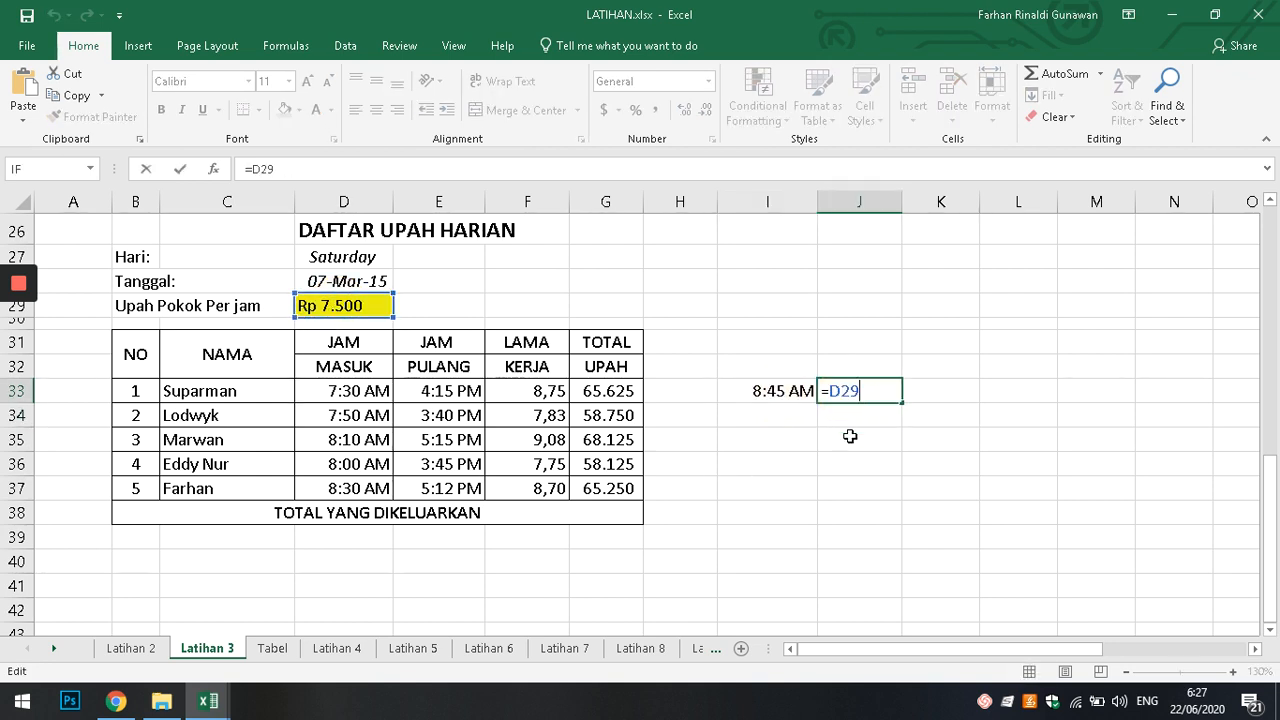
text(*)
click(757, 392)
key(Return)
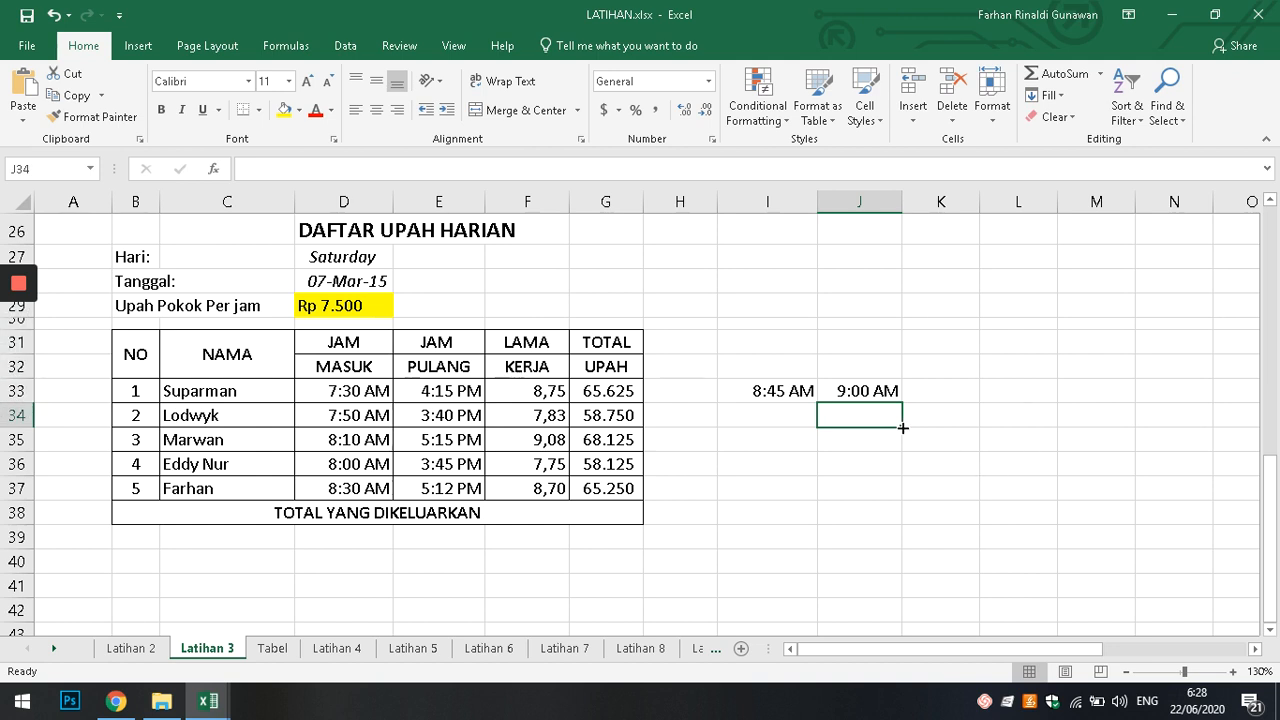
click(858, 392)
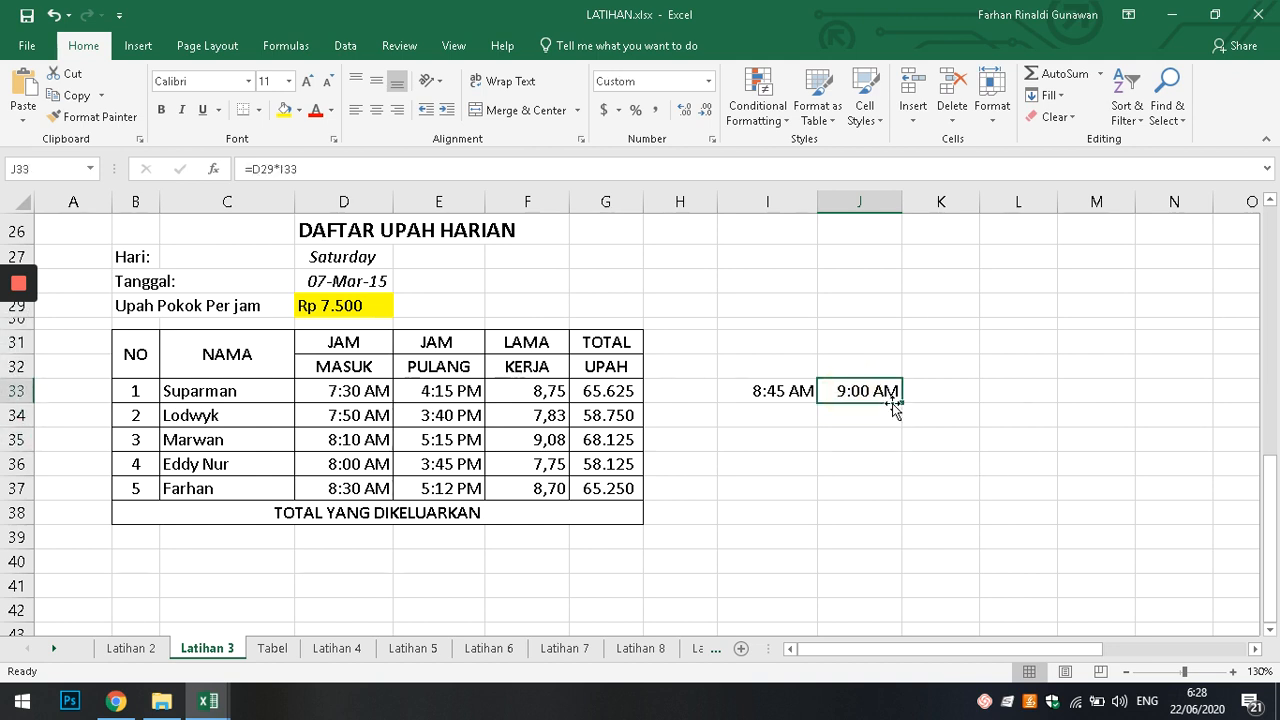
click(655, 110)
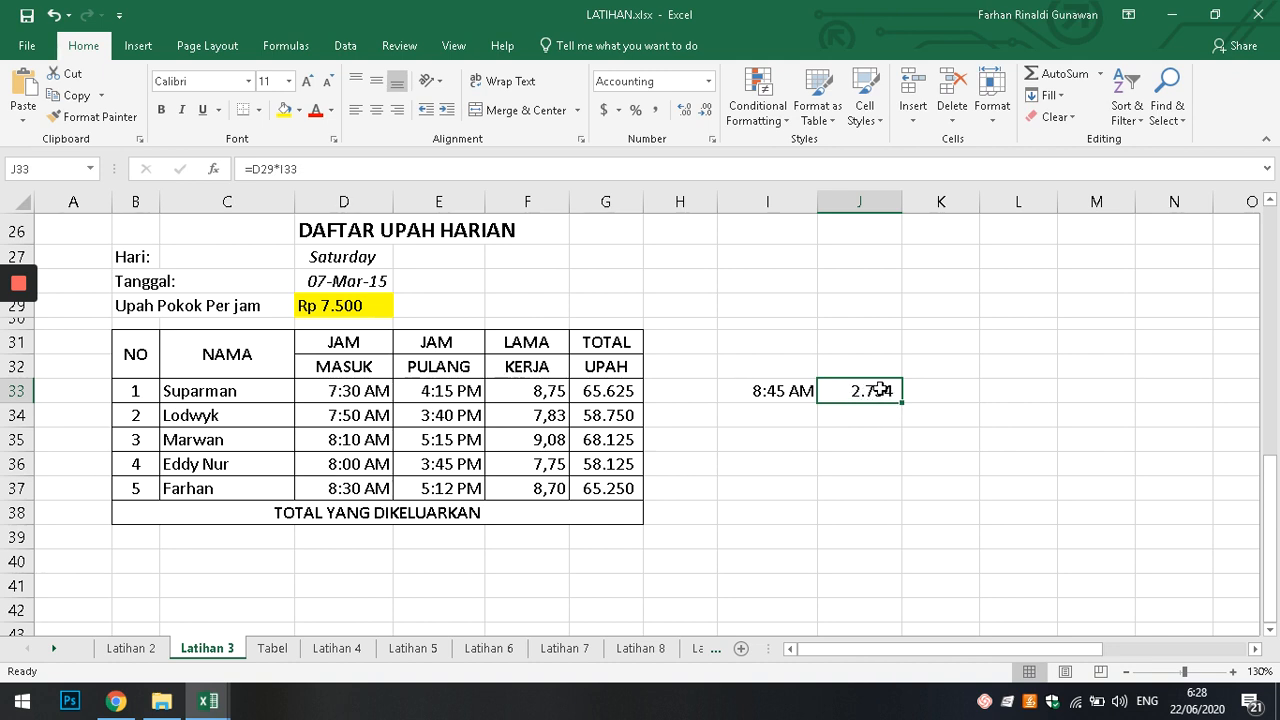
Multiply the wage formula in J33 by 24 so it reads =D29*I33*24.
click(746, 391)
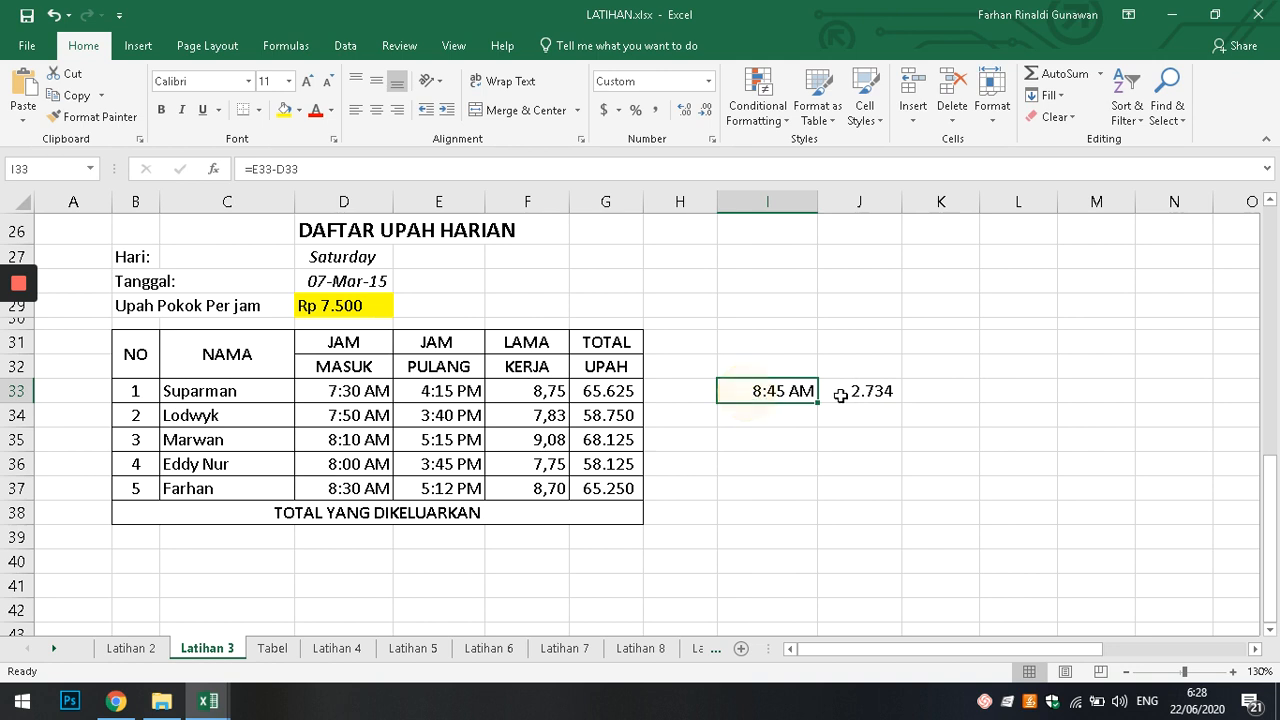
click(344, 308)
click(862, 391)
click(770, 391)
double_click(766, 395)
key(Escape)
click(858, 390)
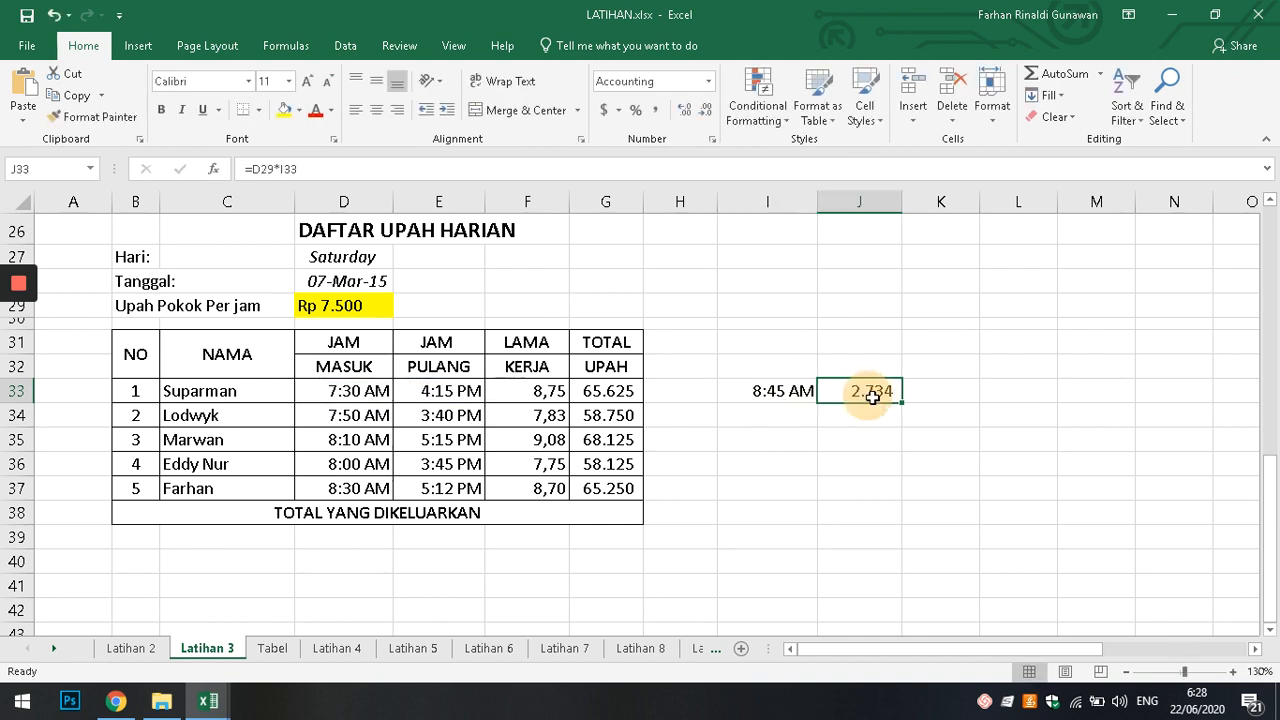
key(F2)
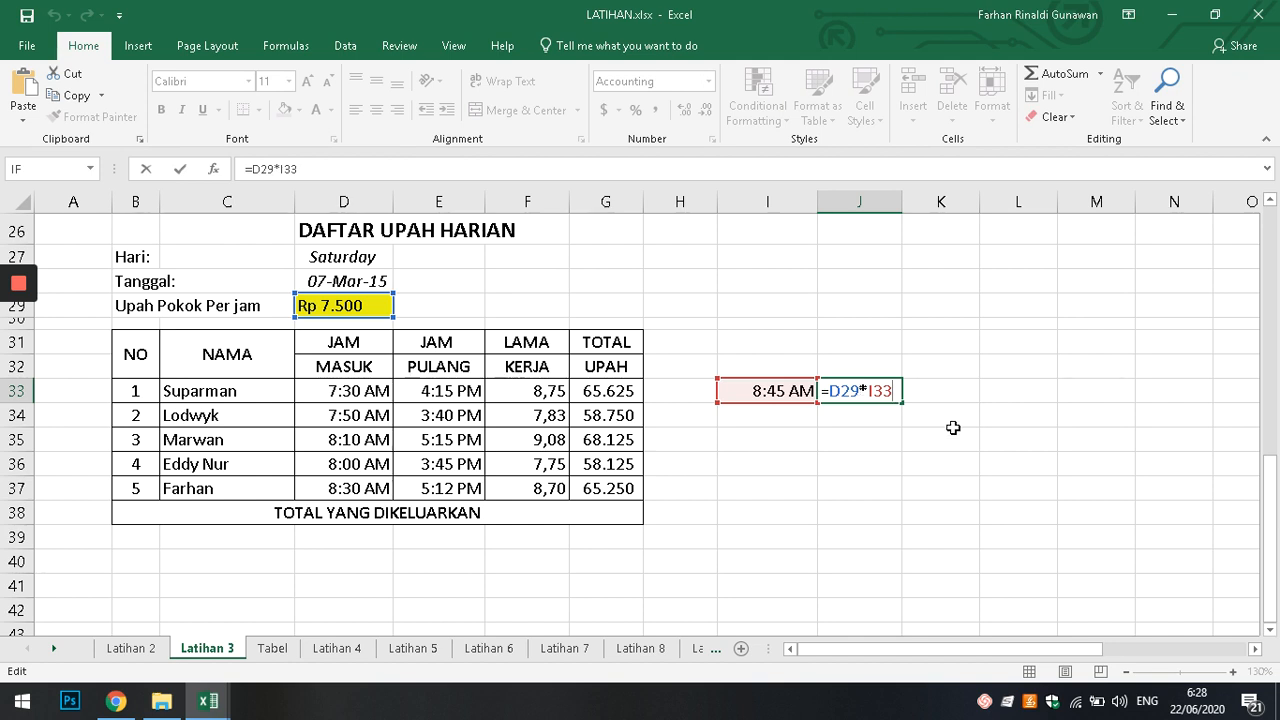
text(*24)
key(Return)
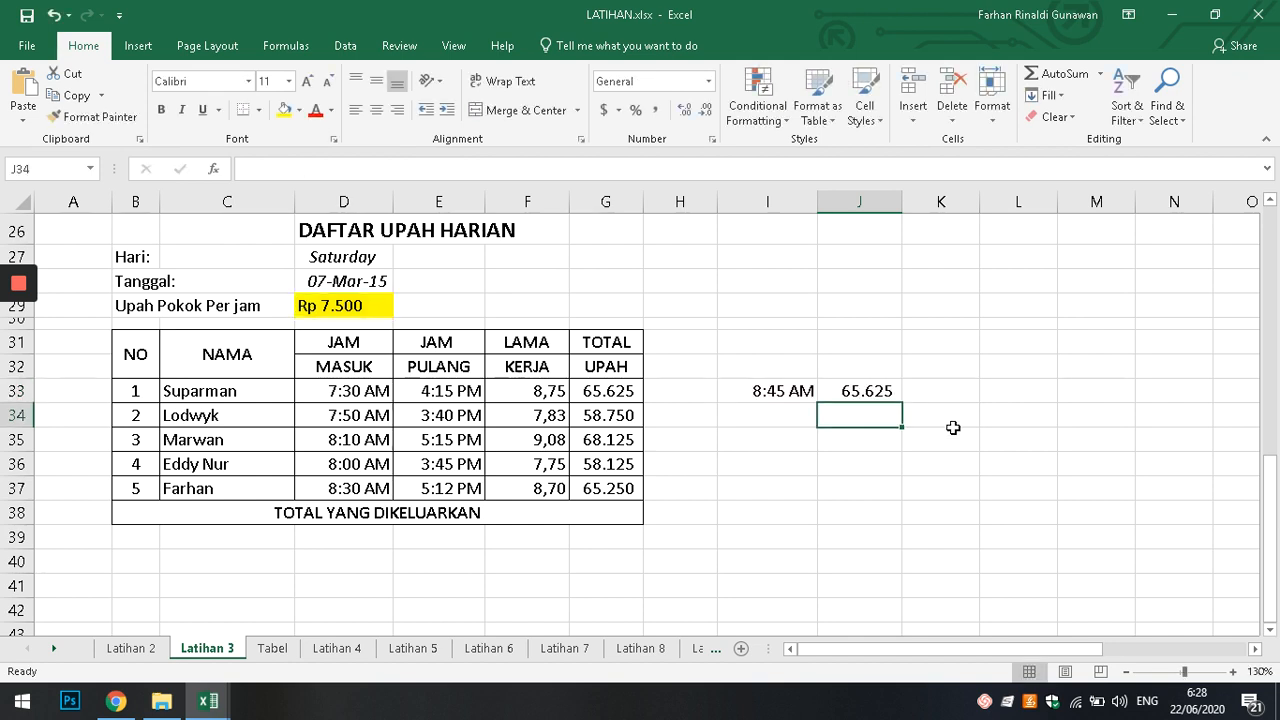
key(Up)
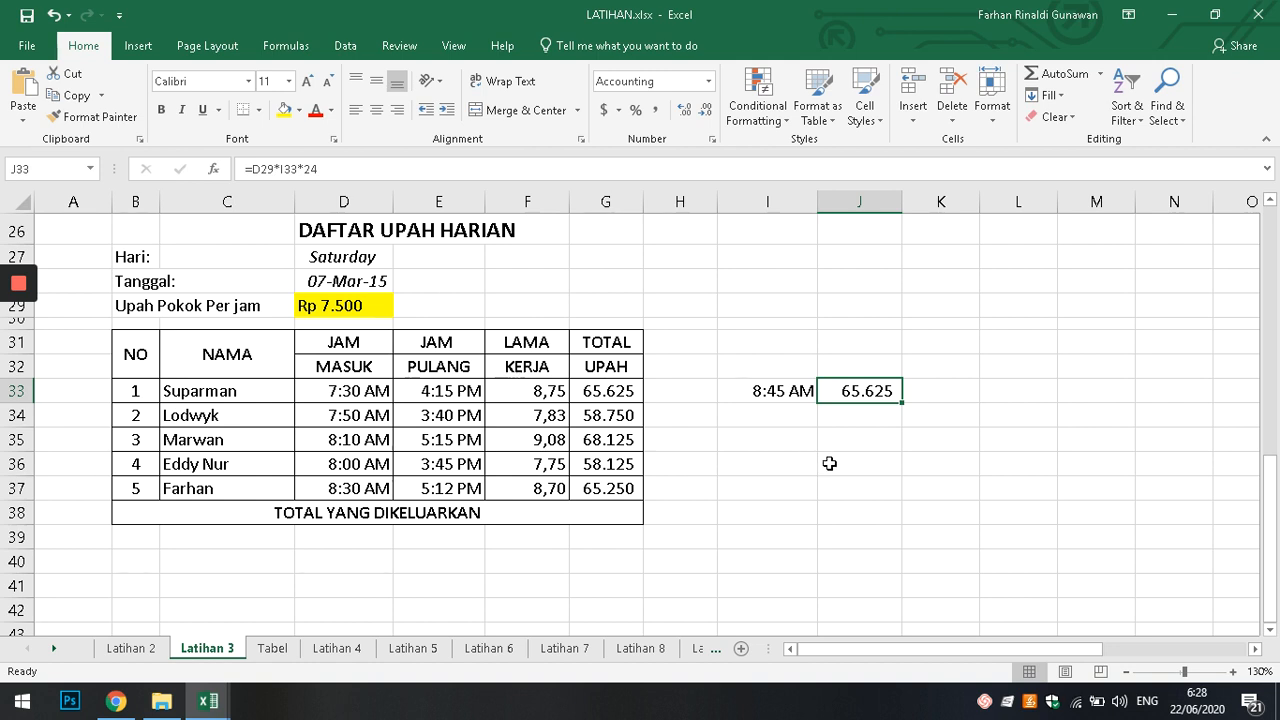
scroll(829, 463, up, 7)
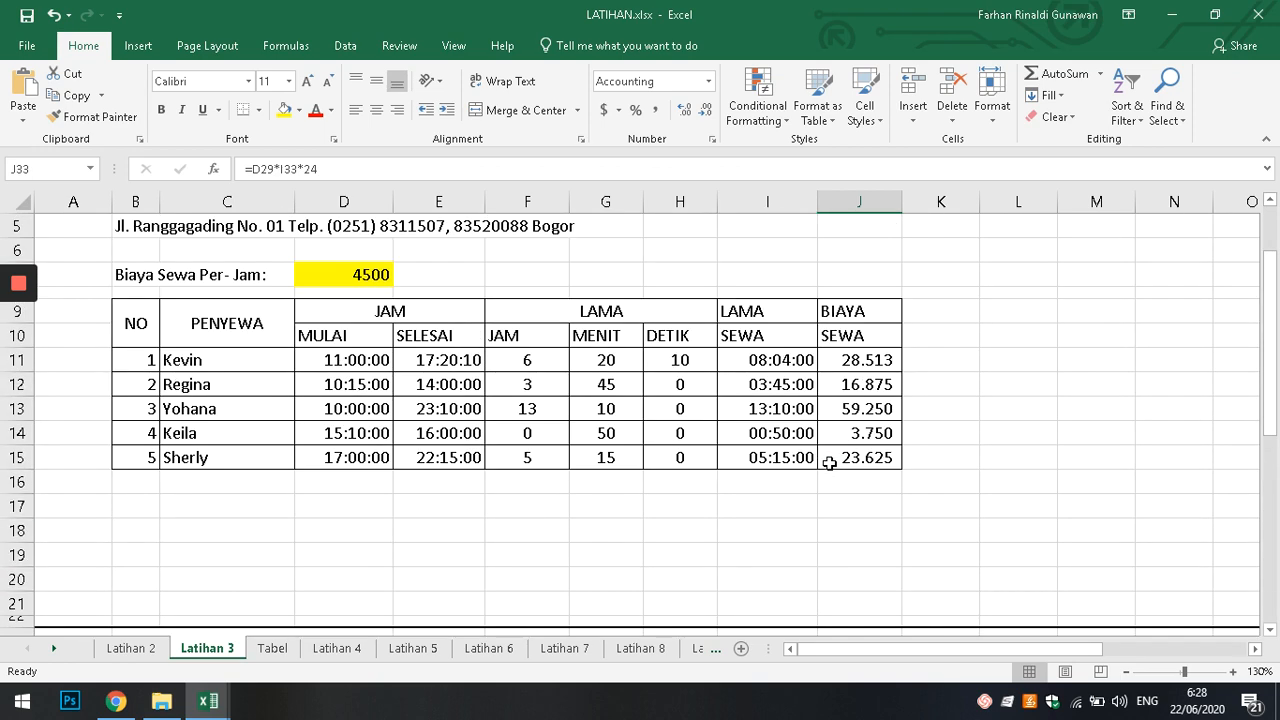
scroll(829, 463, up, 1)
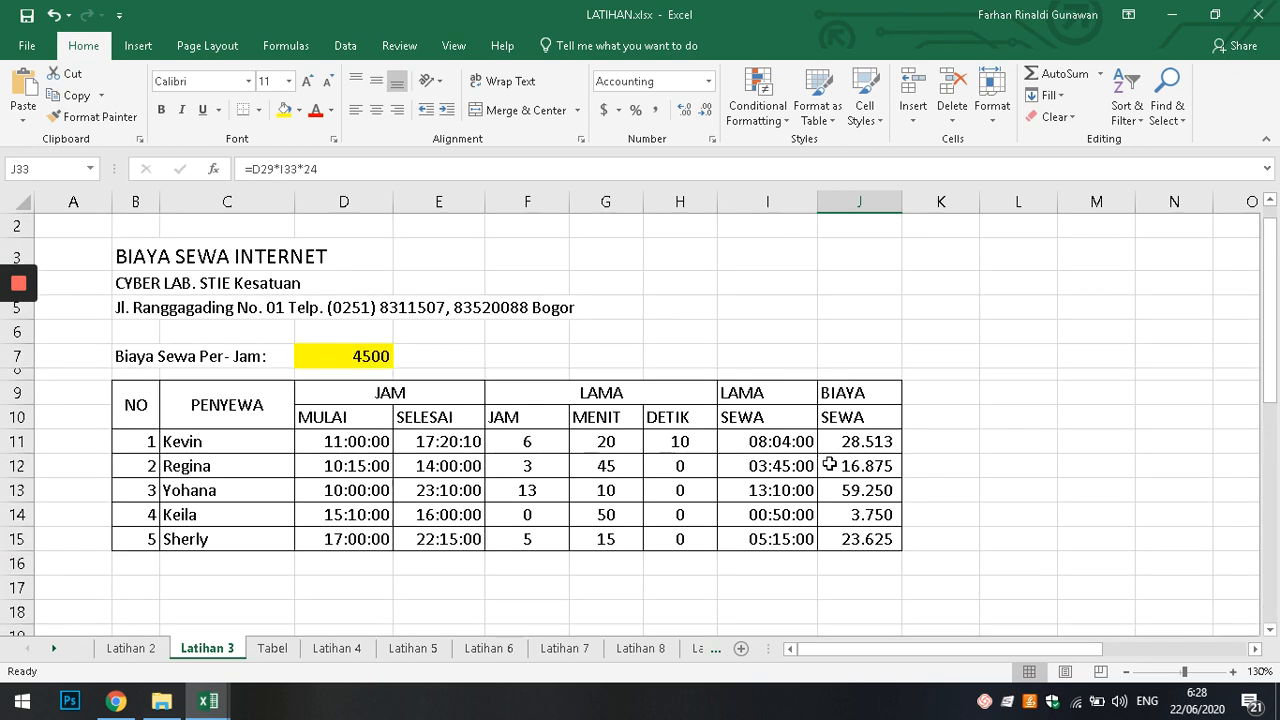